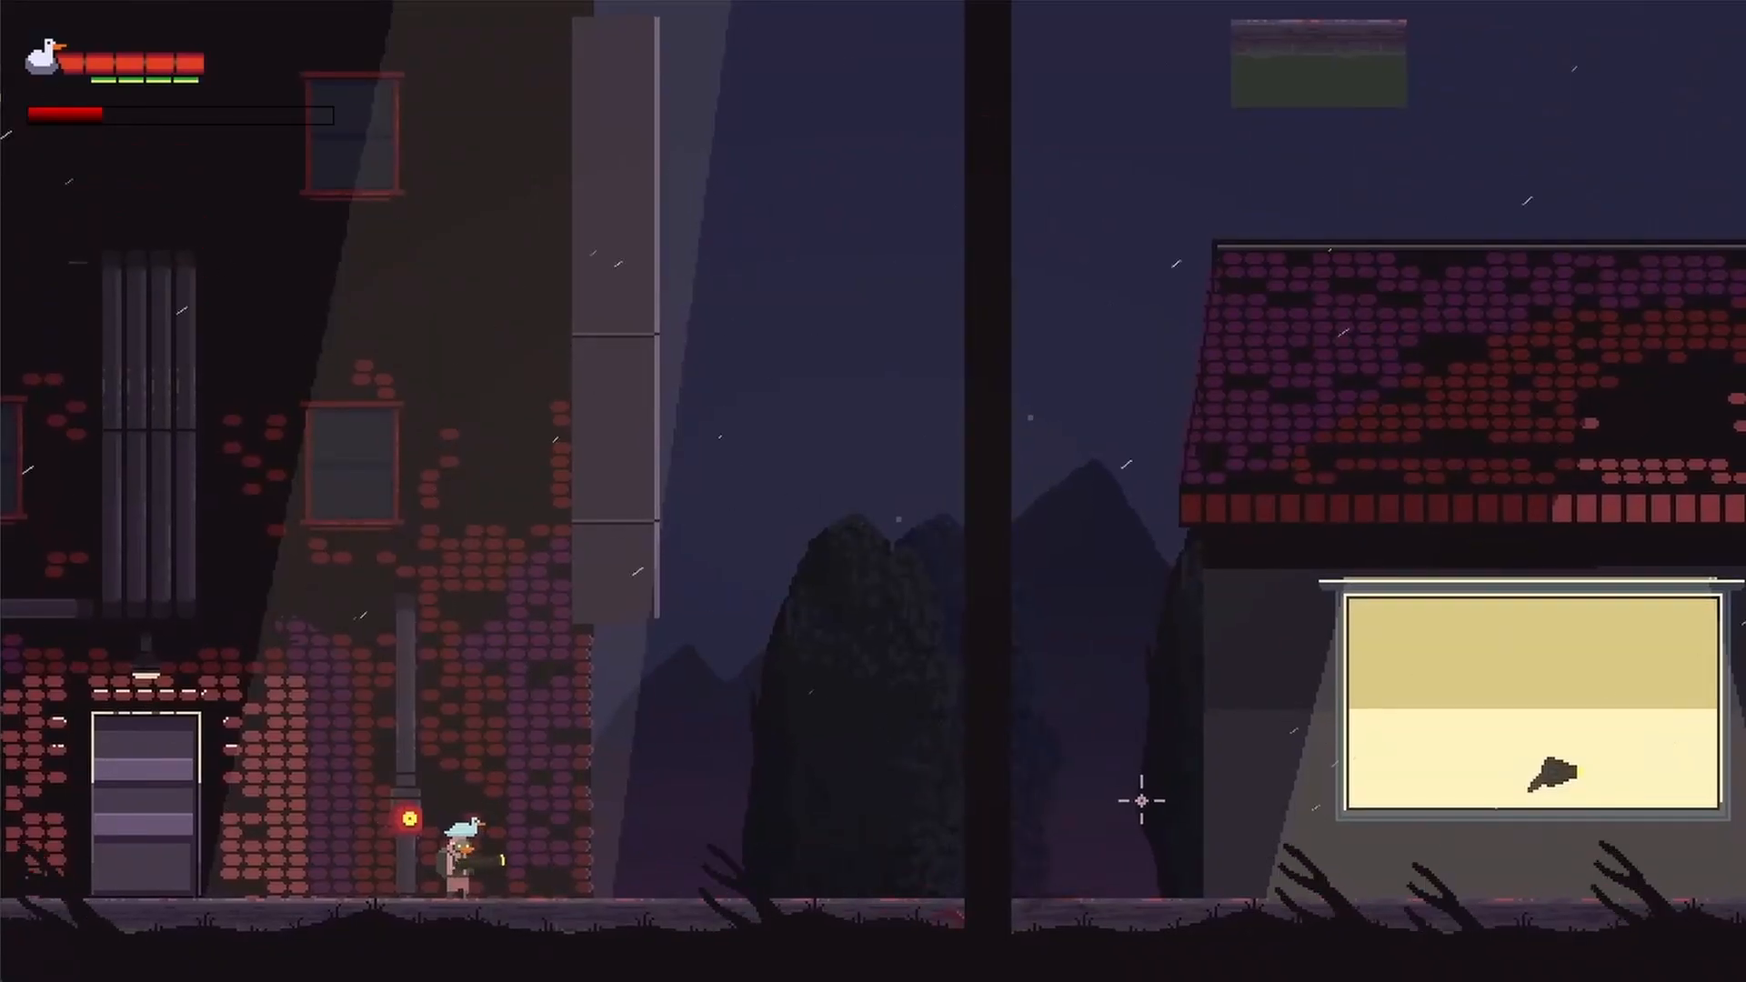
pyautogui.press('d')
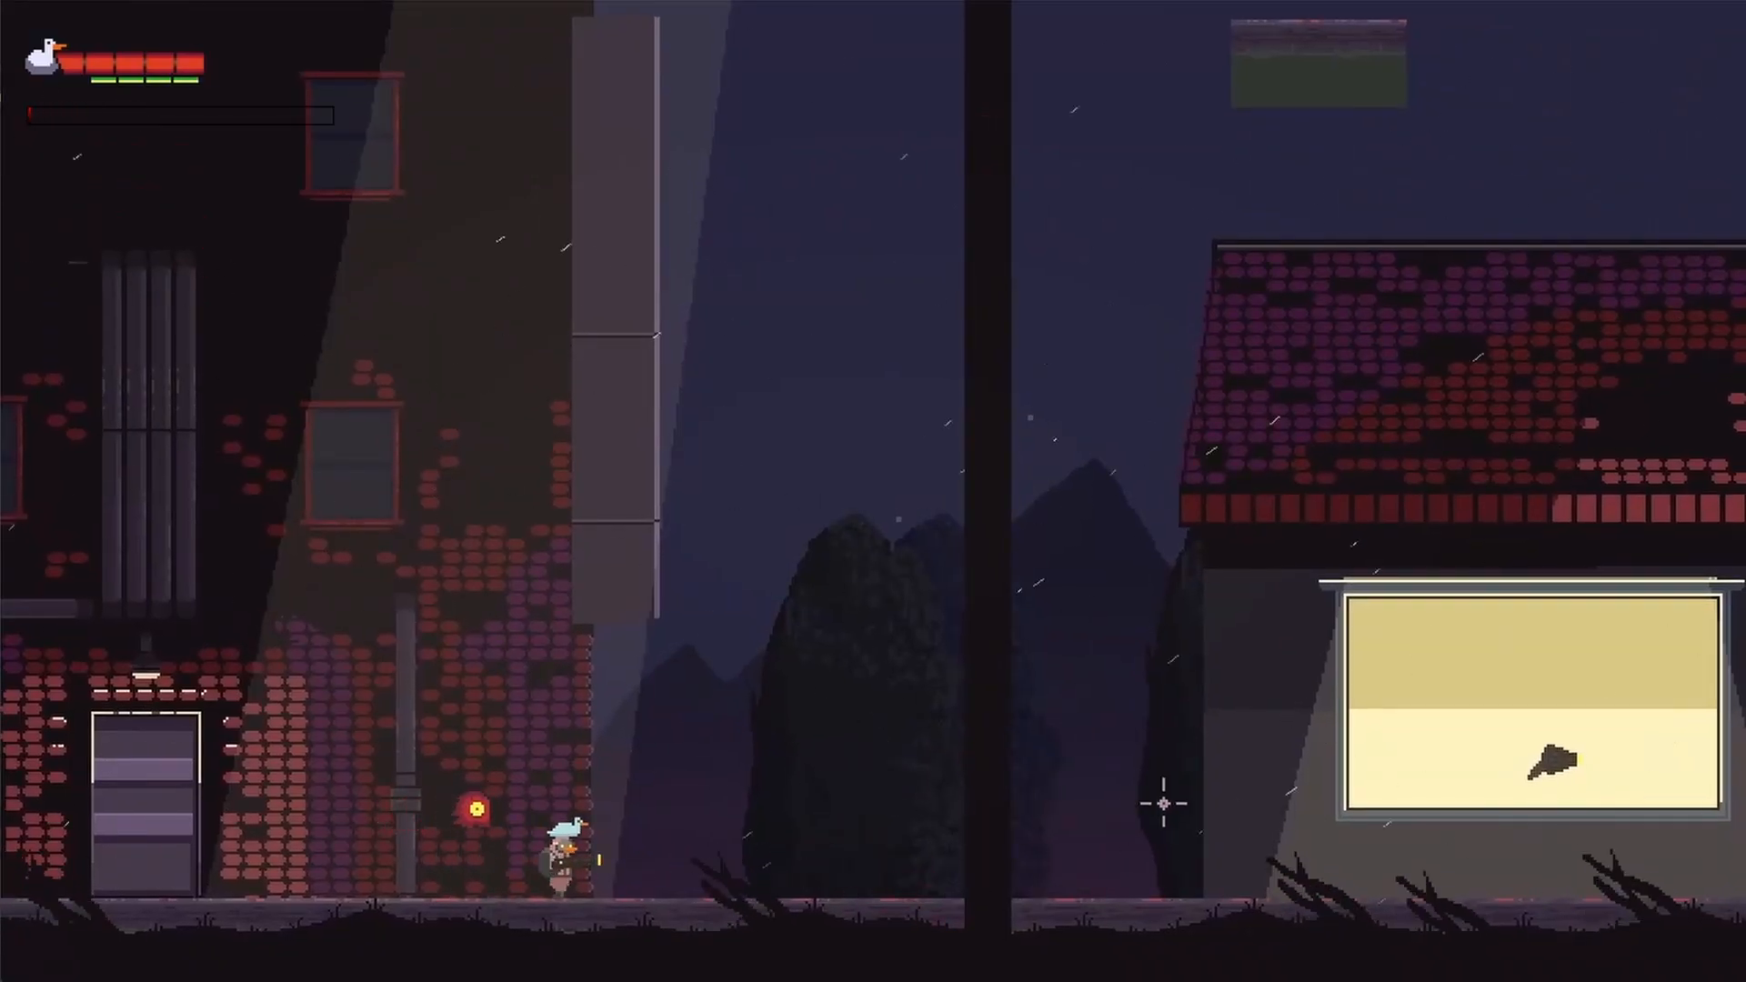
pyautogui.press('d')
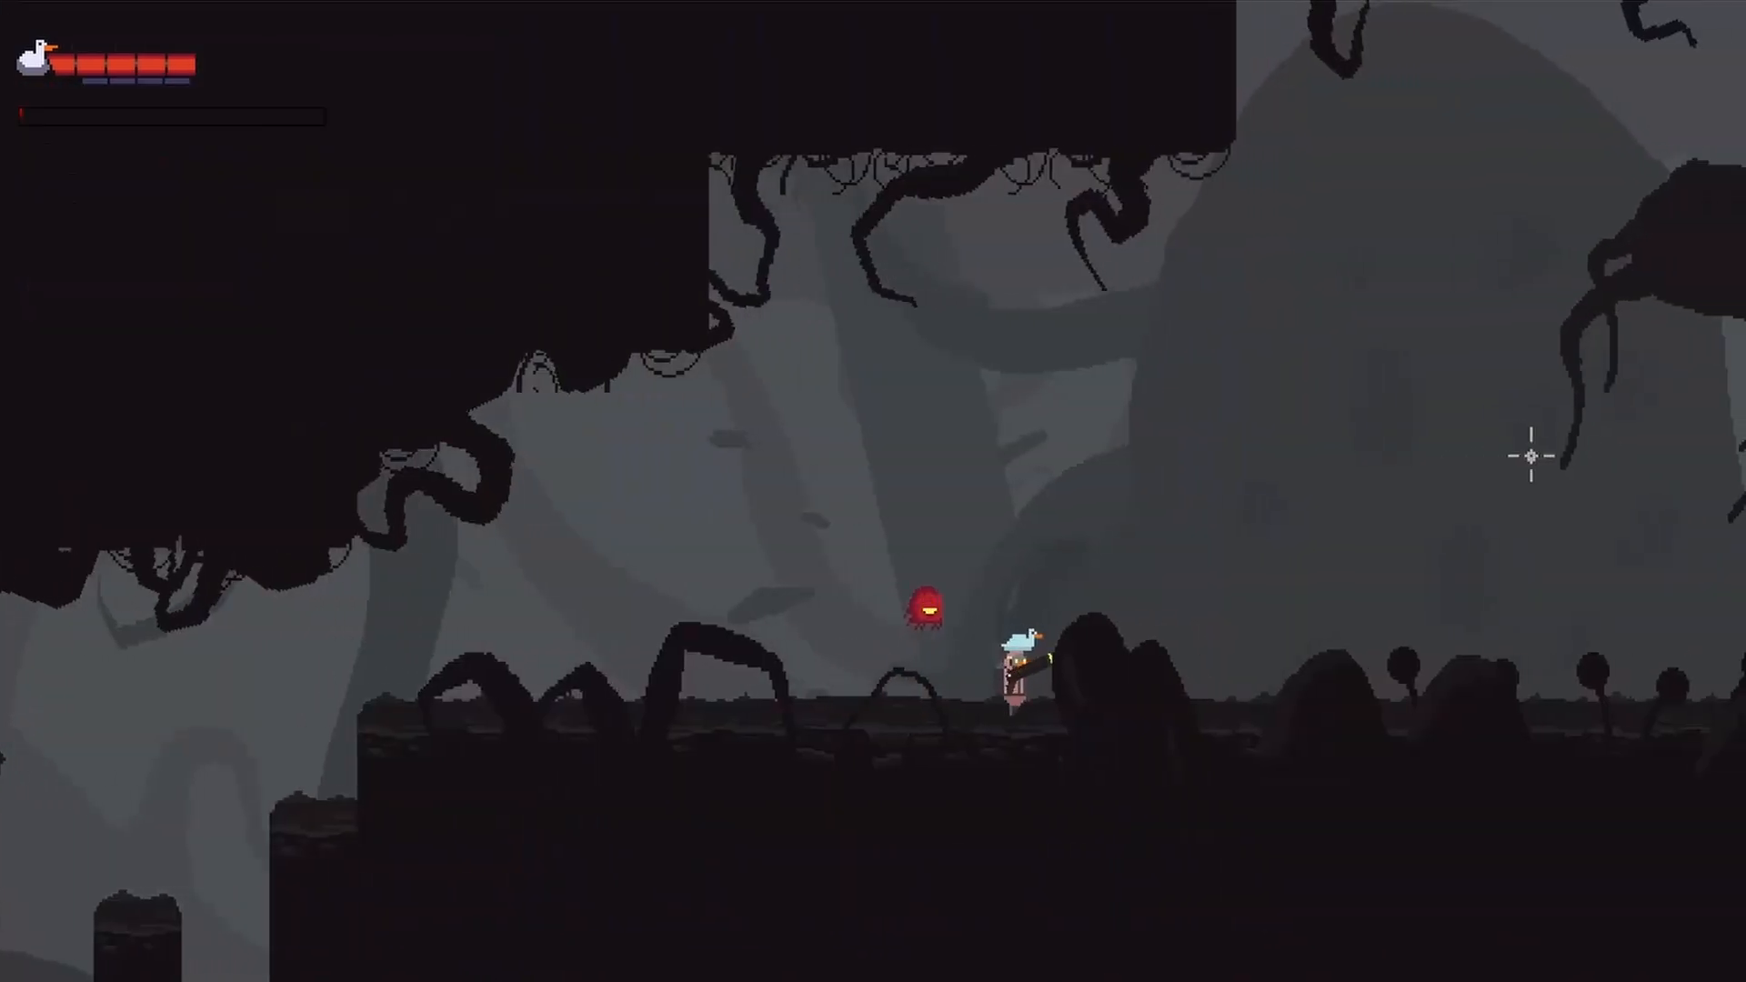
pyautogui.press('d')
pyautogui.press('d')
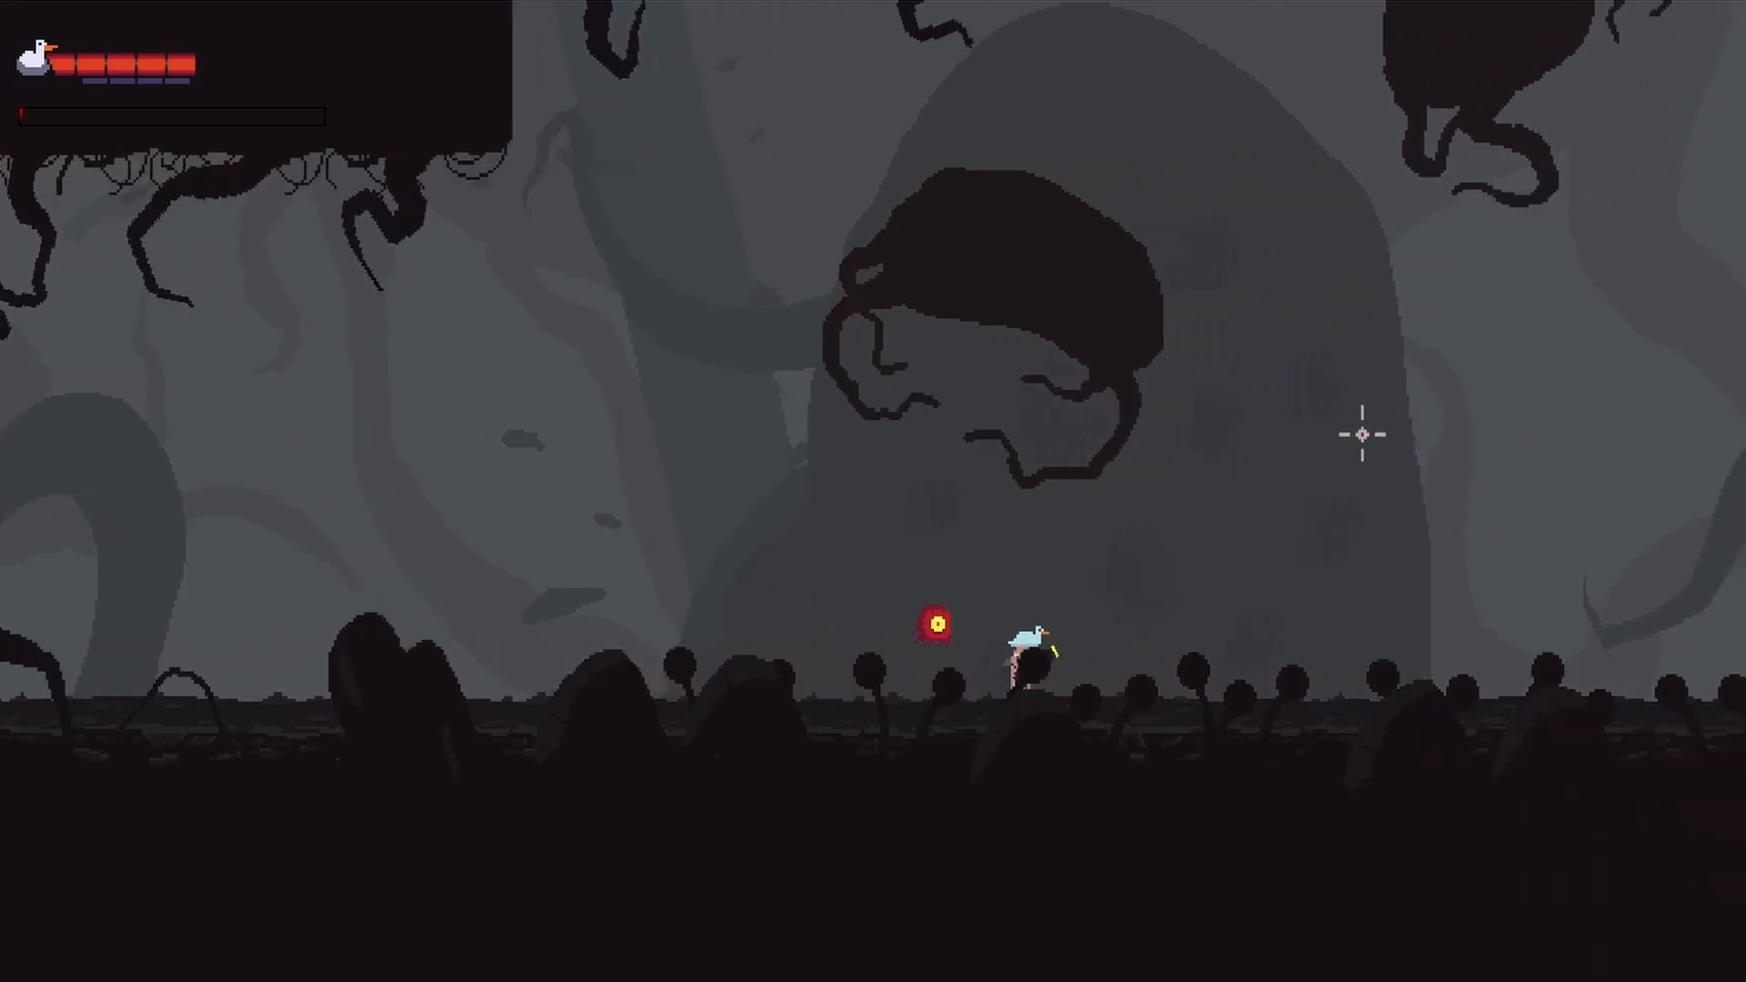
pyautogui.press('d')
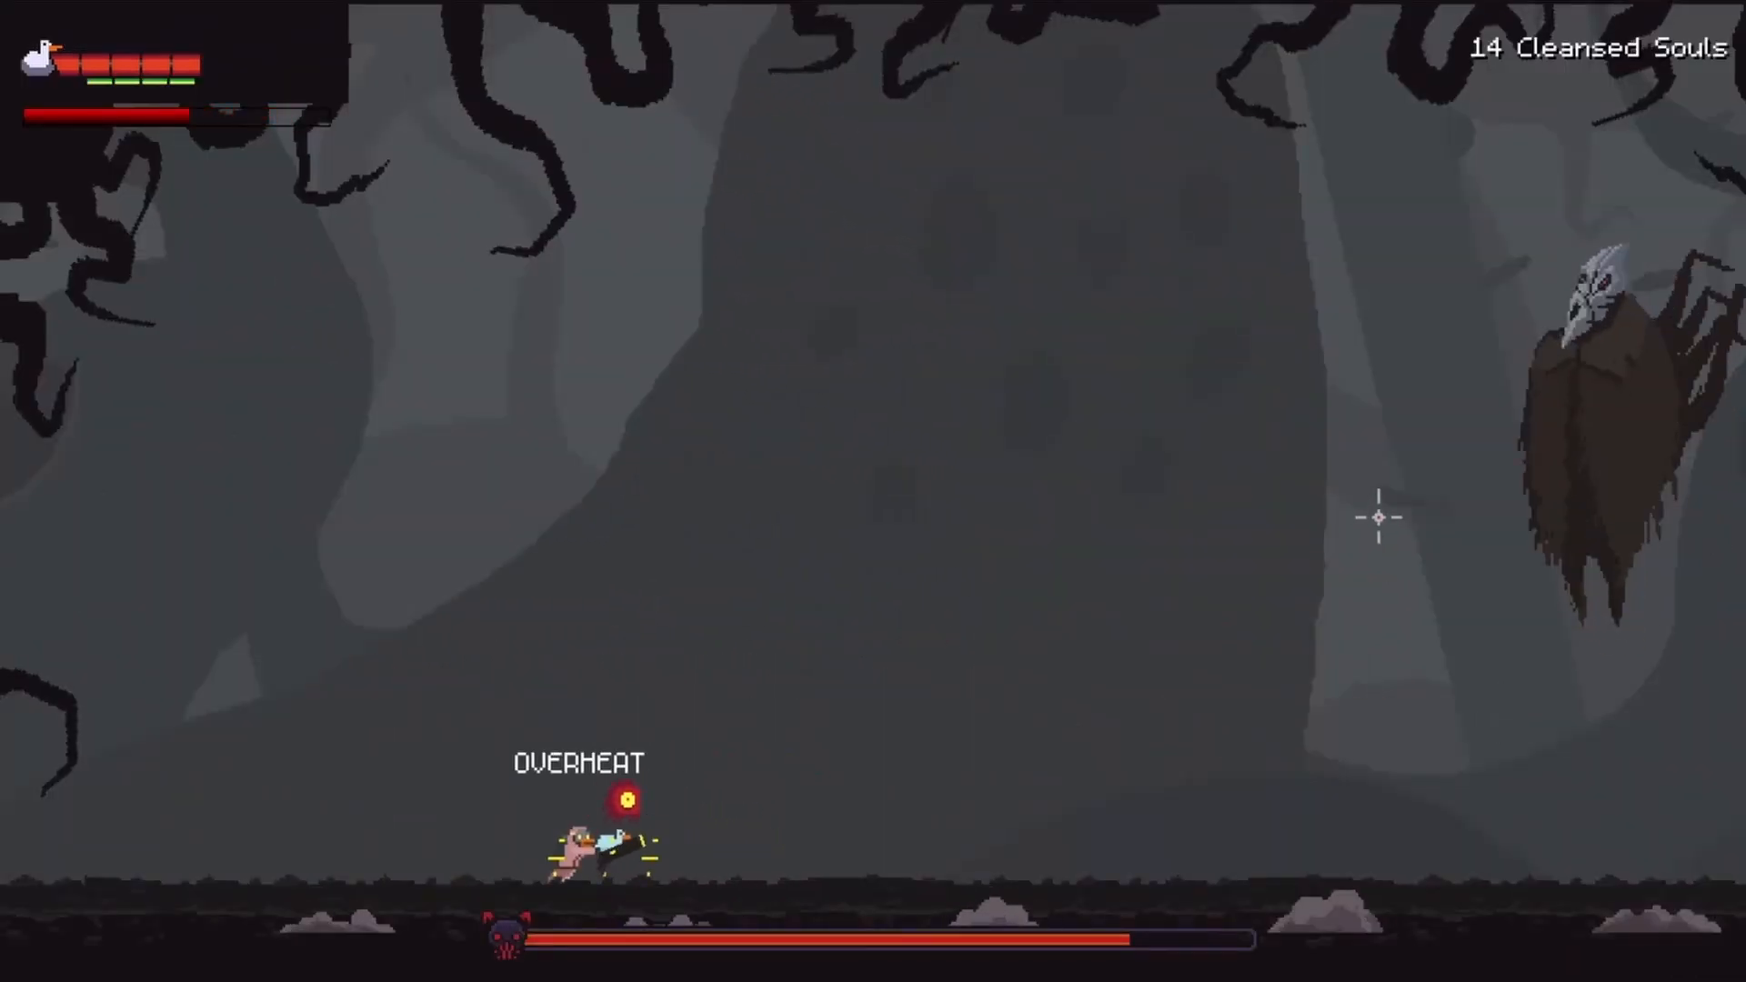
pyautogui.press('a')
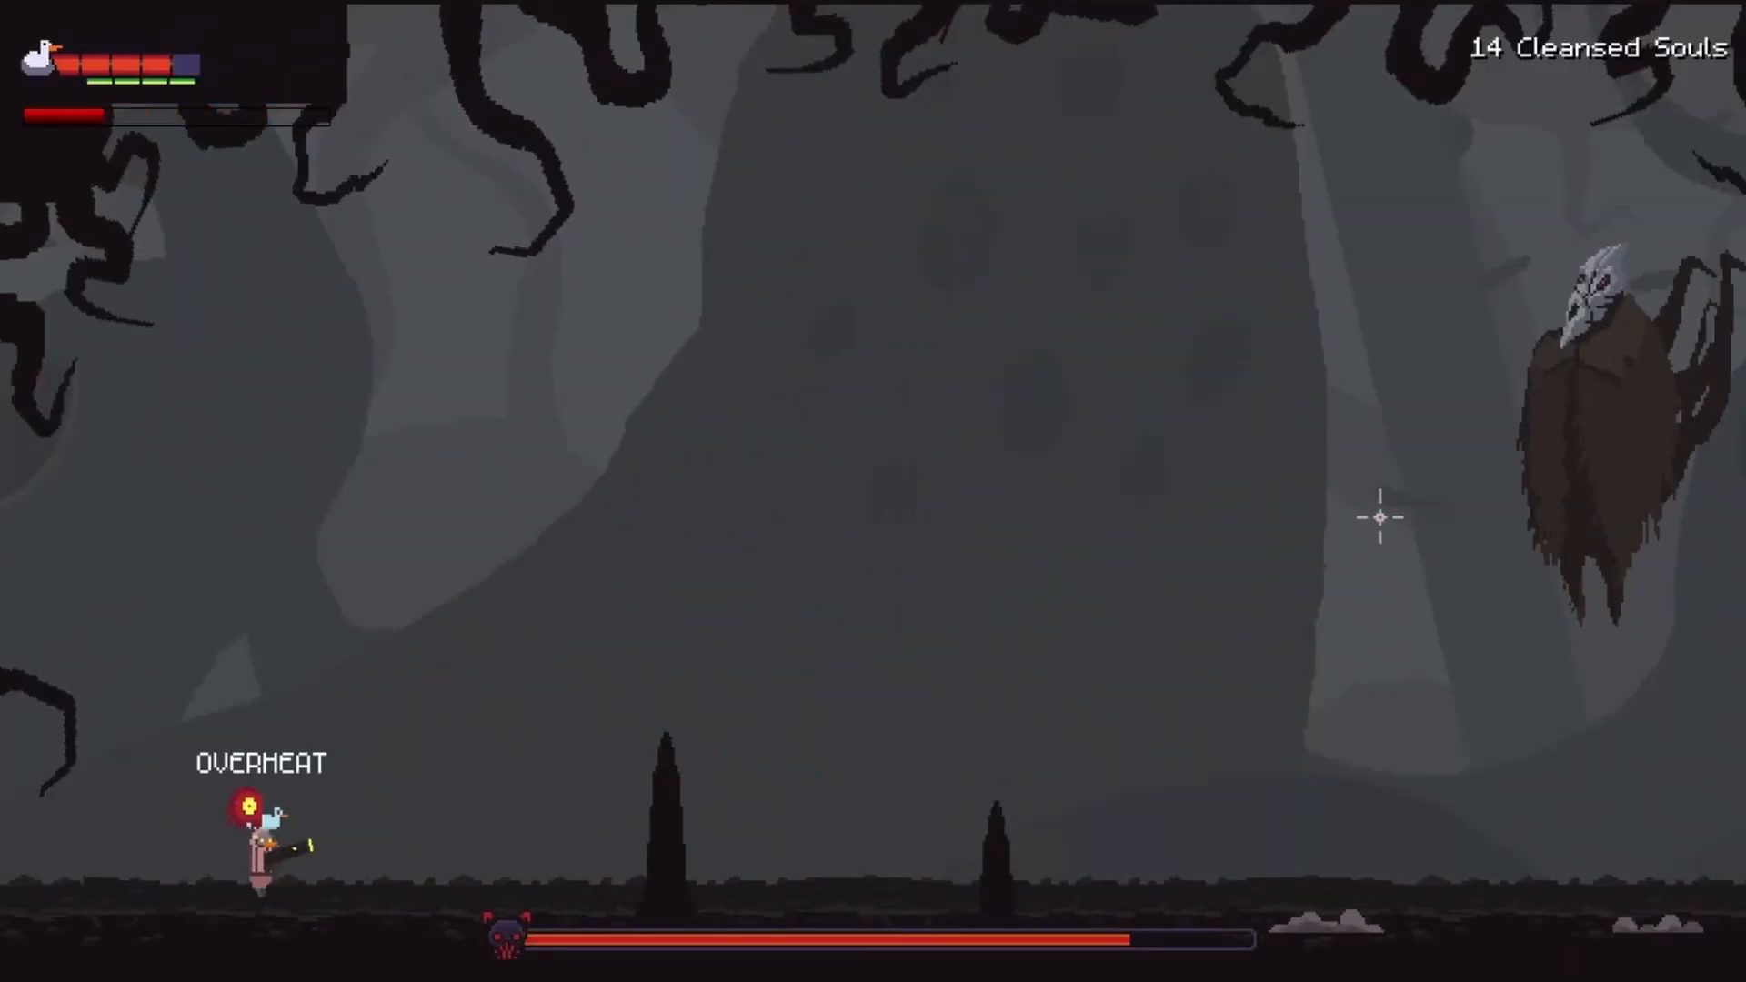
pyautogui.press('d')
pyautogui.press('d')
pyautogui.click(1481, 492)
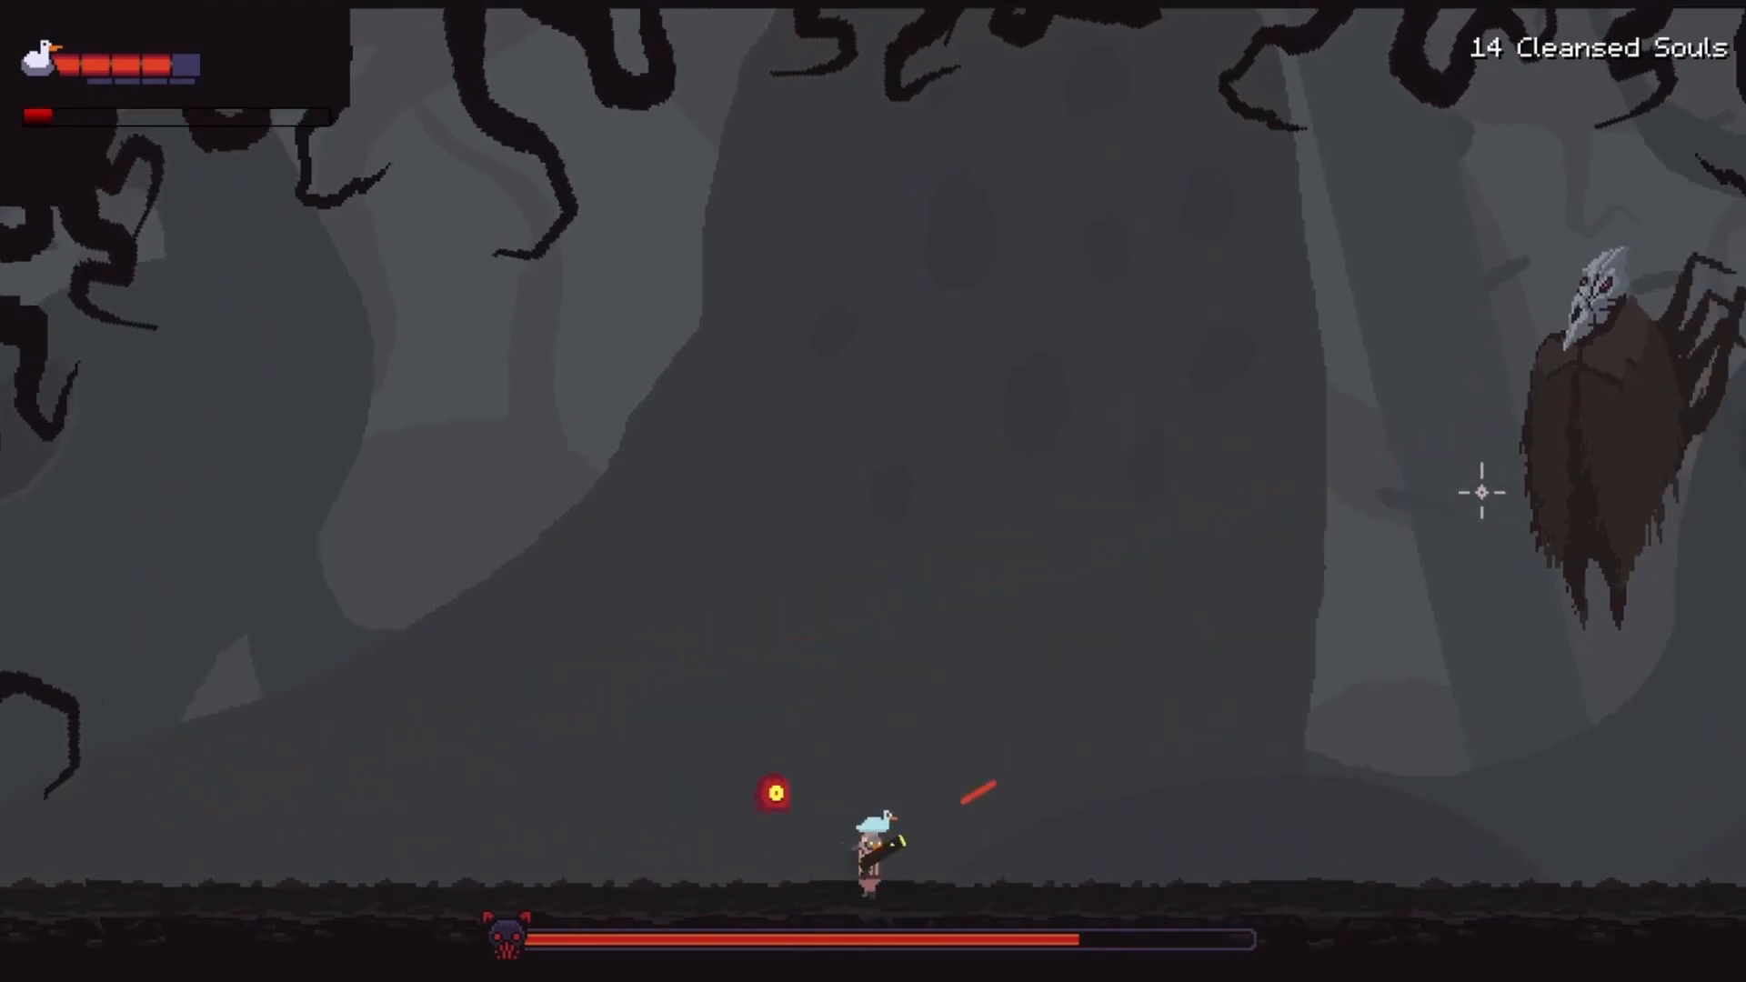
pyautogui.click(1485, 507)
pyautogui.click(973, 773)
pyautogui.press('a')
pyautogui.click(1465, 664)
pyautogui.press('d')
pyautogui.click(1419, 709)
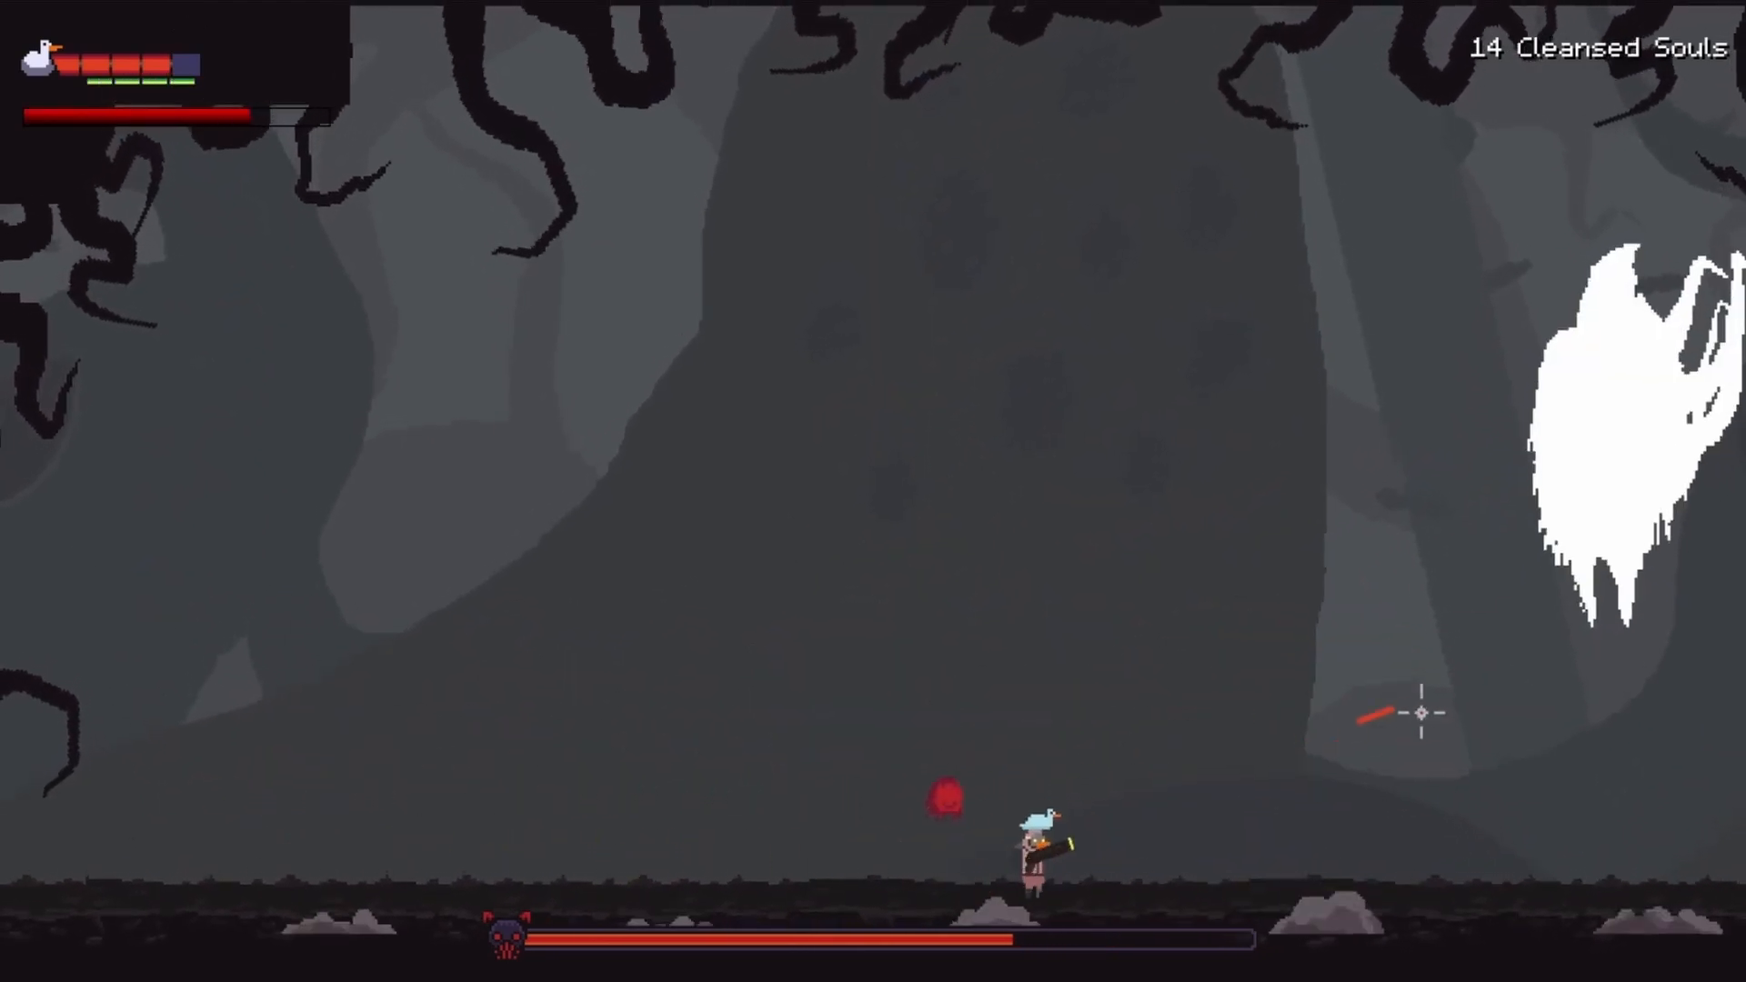
pyautogui.press('a')
pyautogui.click(1536, 530)
pyautogui.press('a')
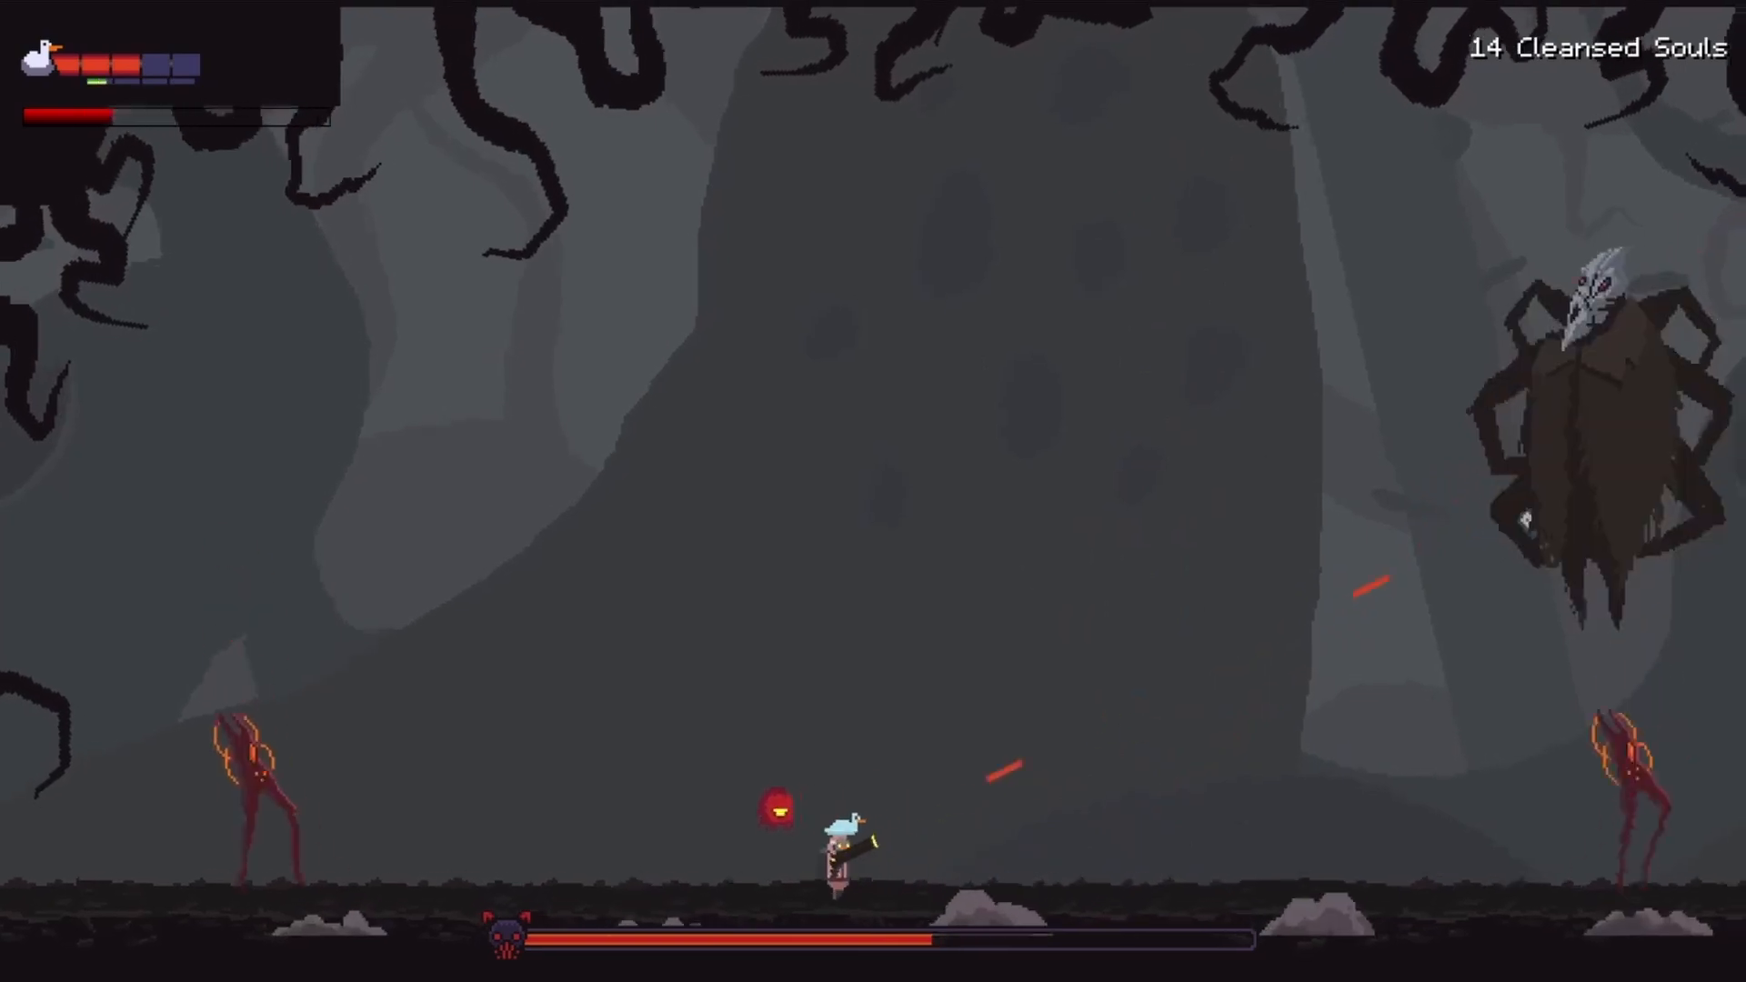
pyautogui.press('d')
pyautogui.click(1462, 663)
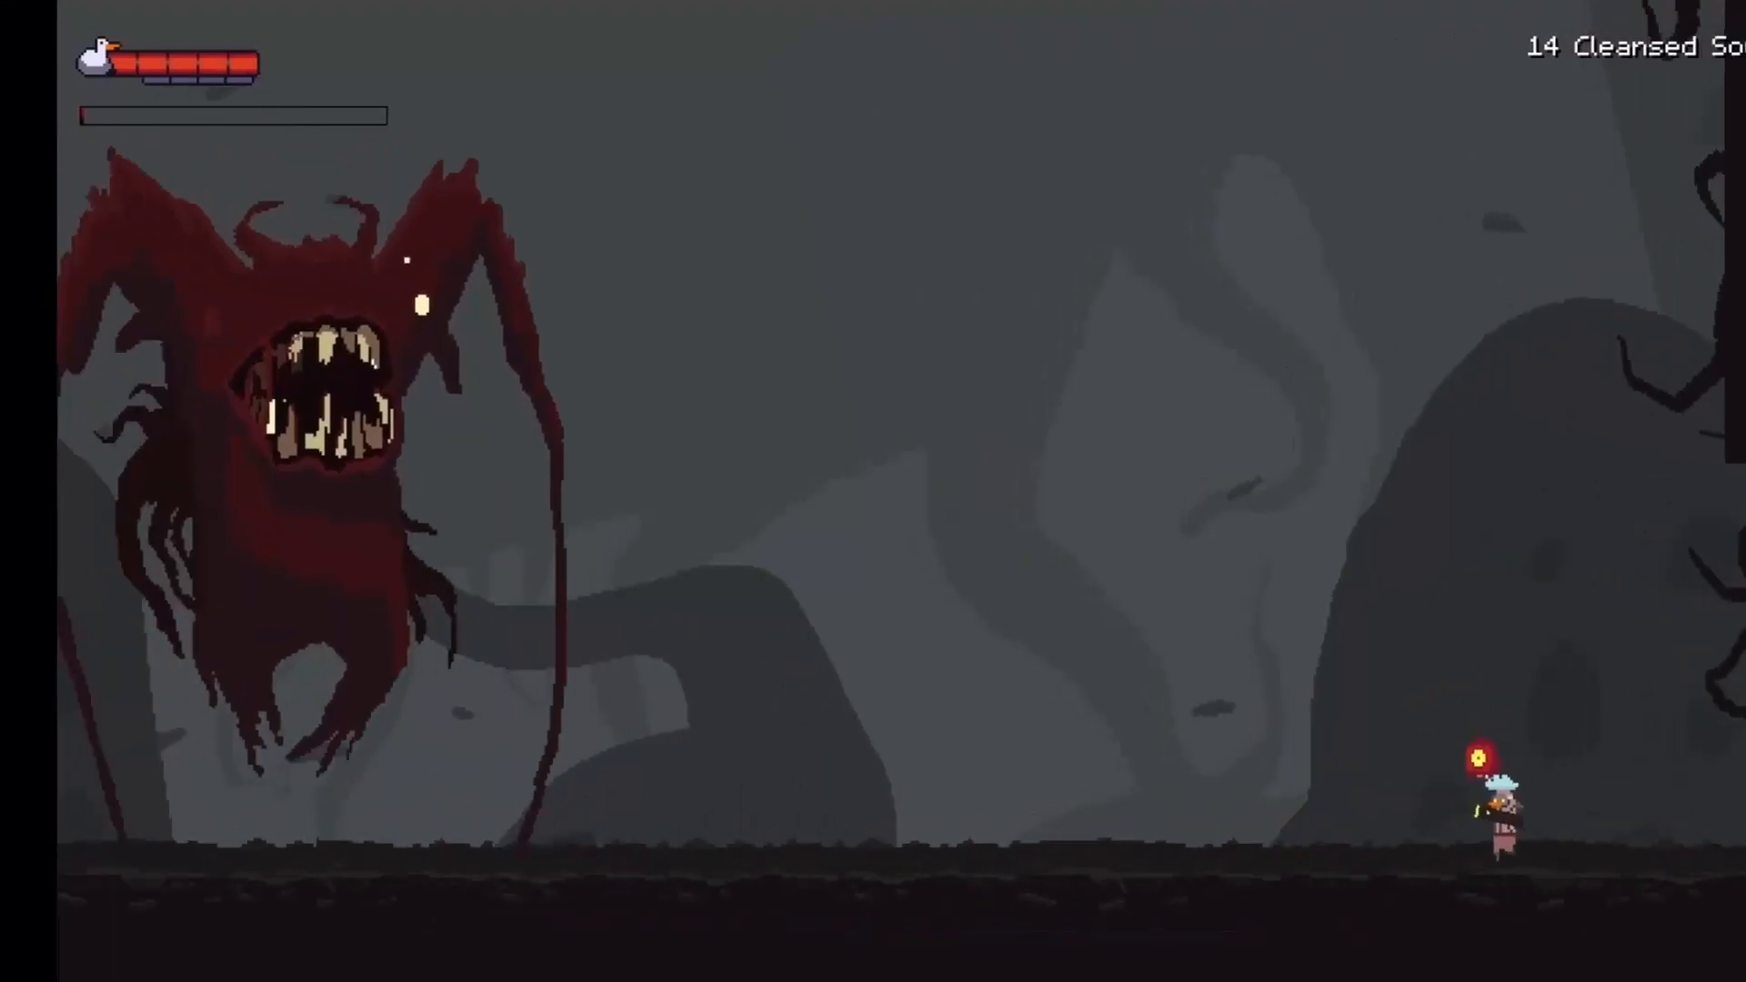
pyautogui.press('a')
pyautogui.press('a')
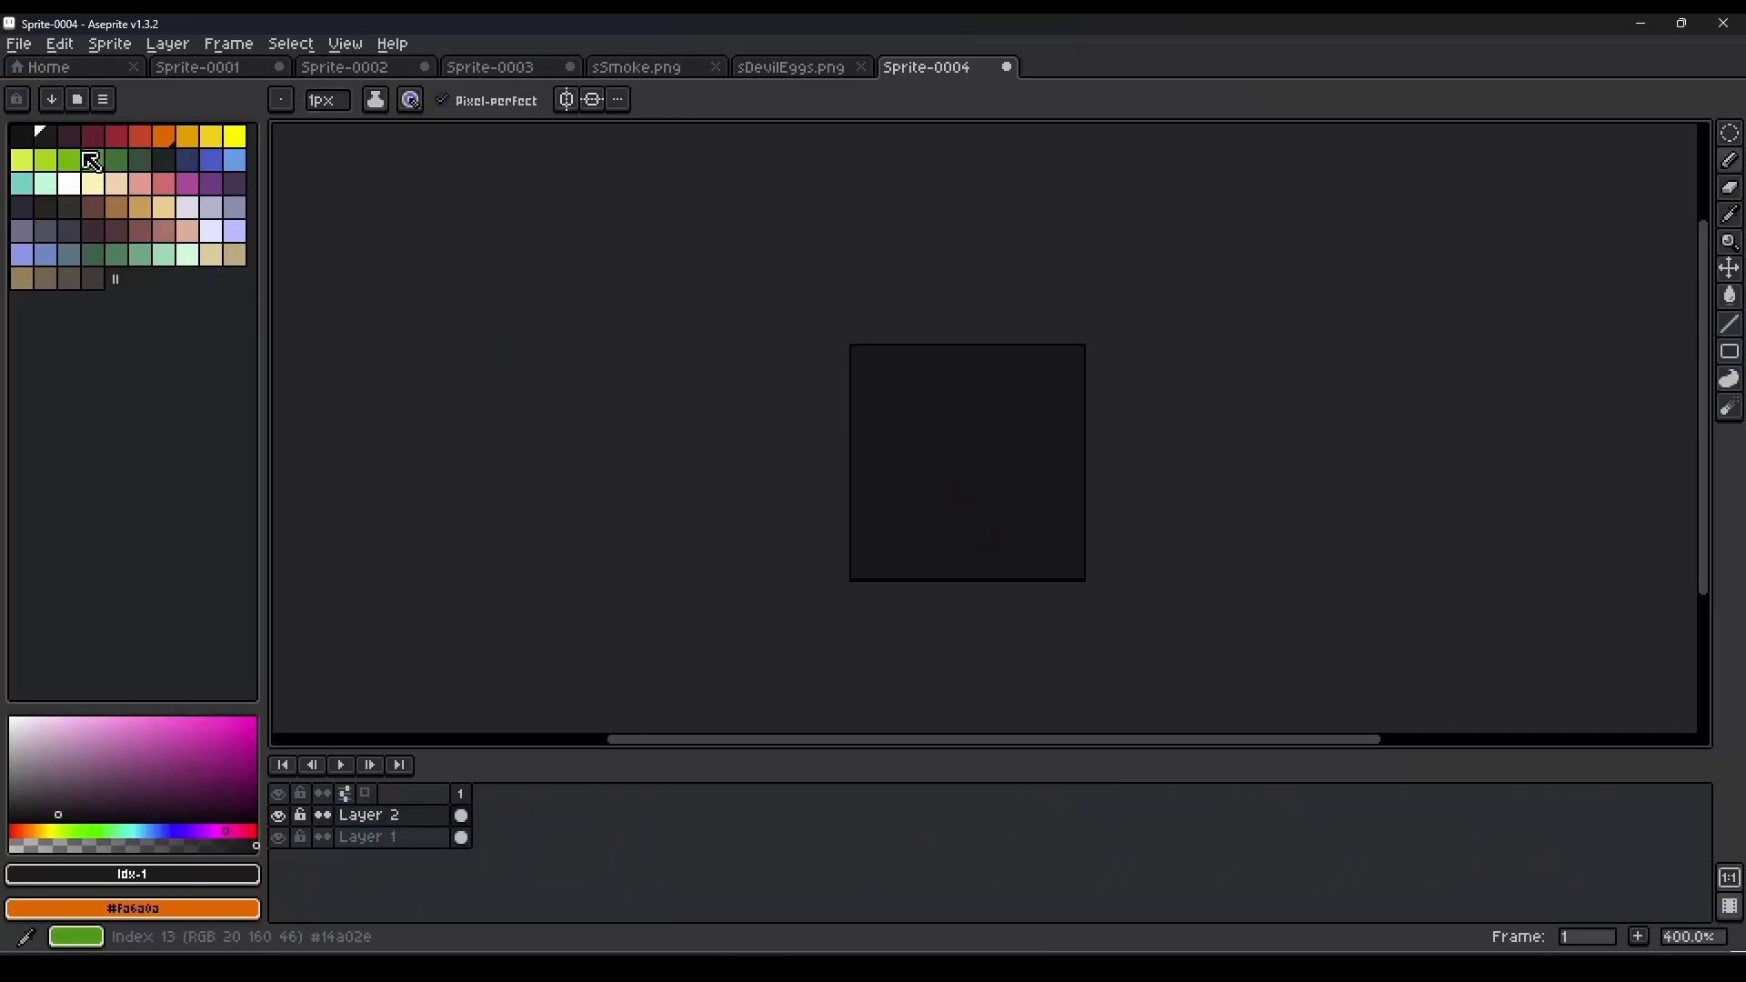
# Switch to Aseprite and place dark red pixels slightly below the middle of the dark 32 × 32 canvas.
pyautogui.click(116, 135)
pyautogui.click(913, 503)
pyautogui.scroll(2, 979, 559)
pyautogui.click(900, 497)
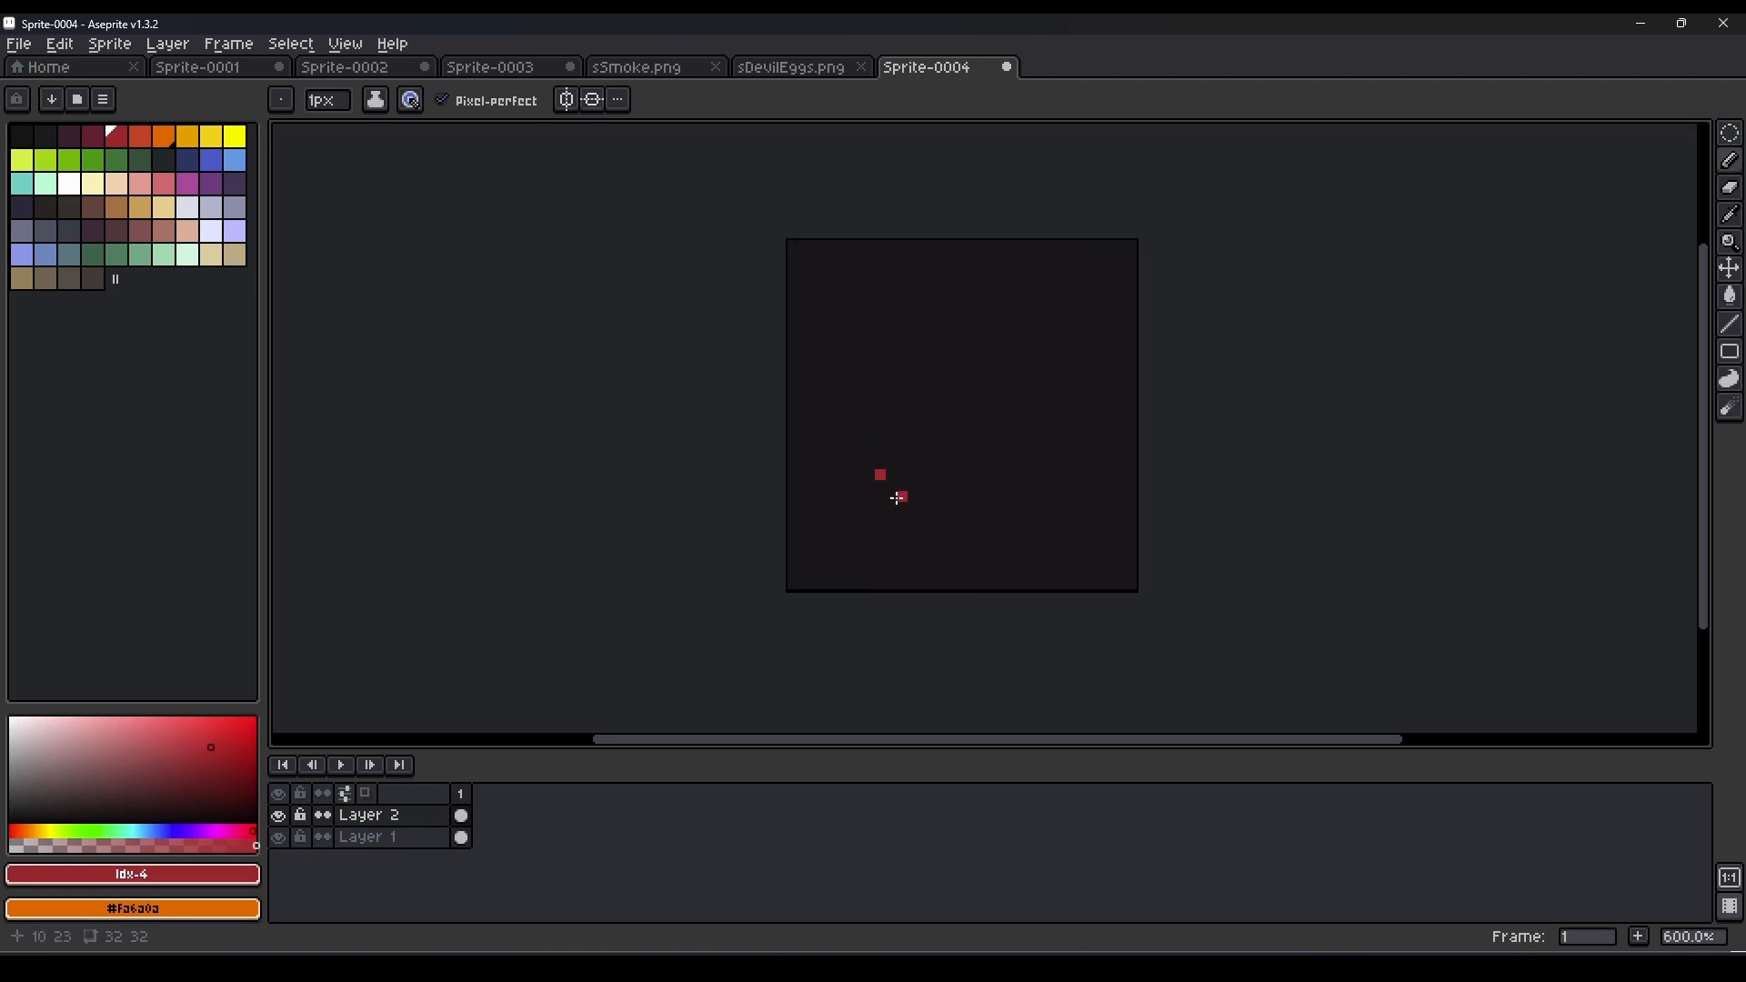
pyautogui.scroll(1, 887, 467)
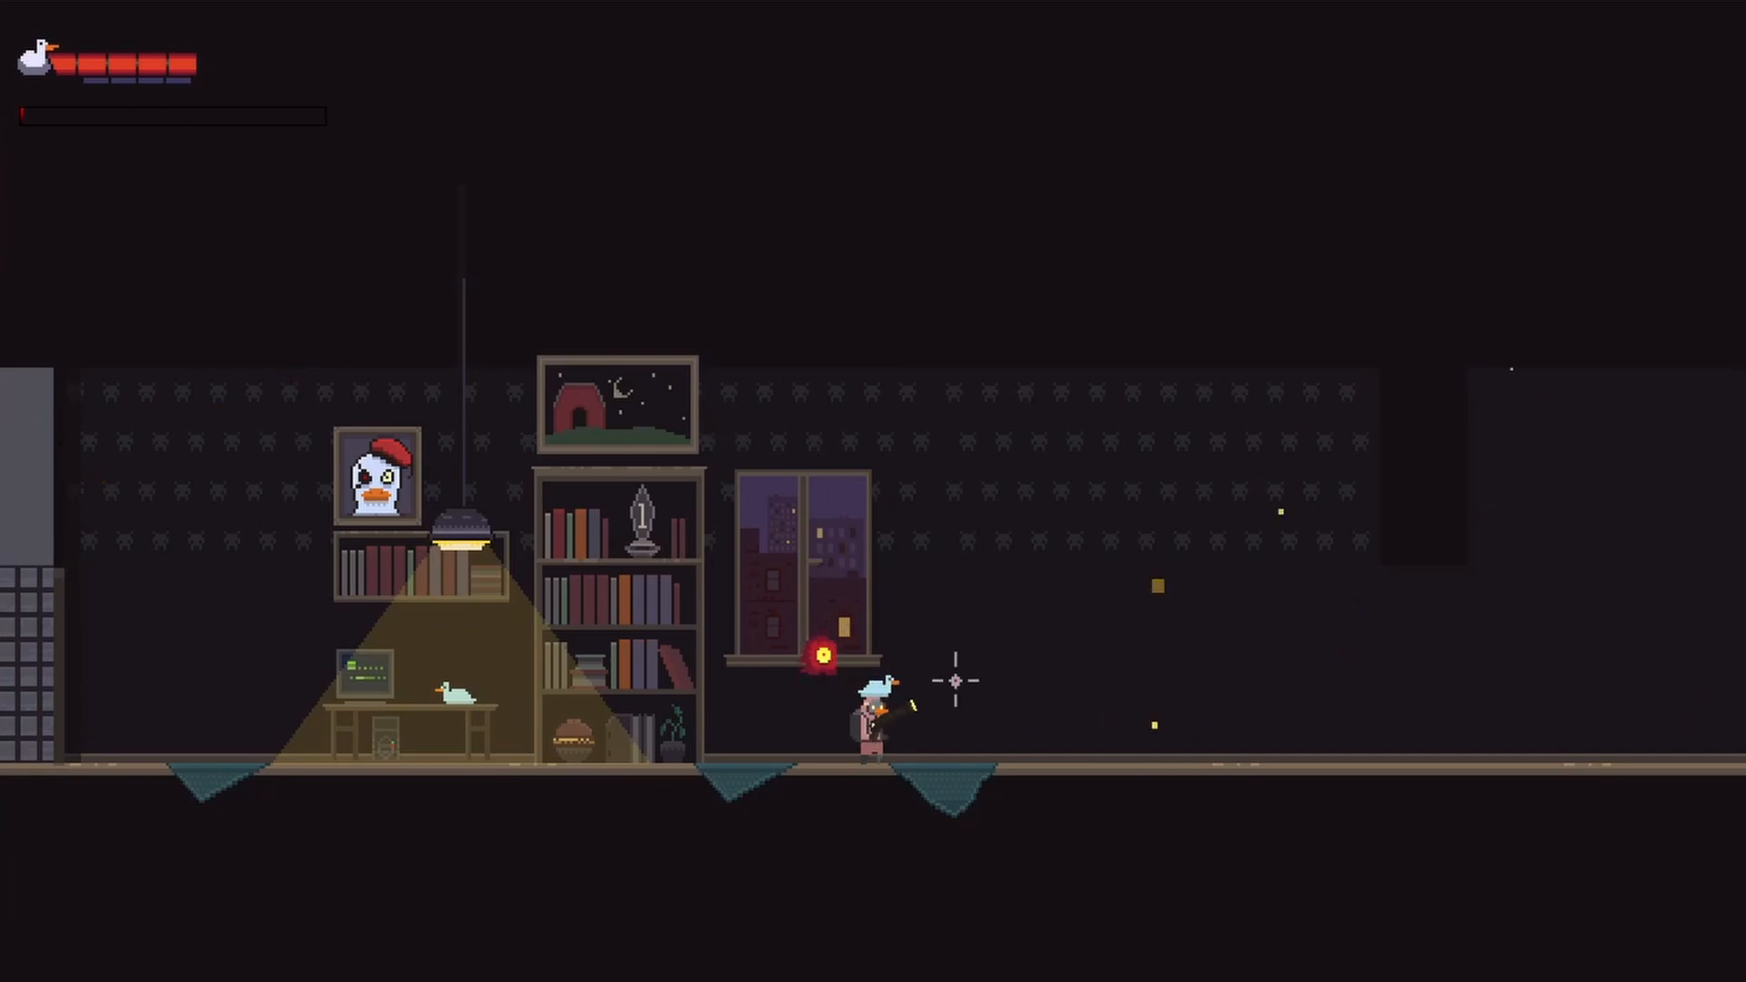
pyautogui.press('d')
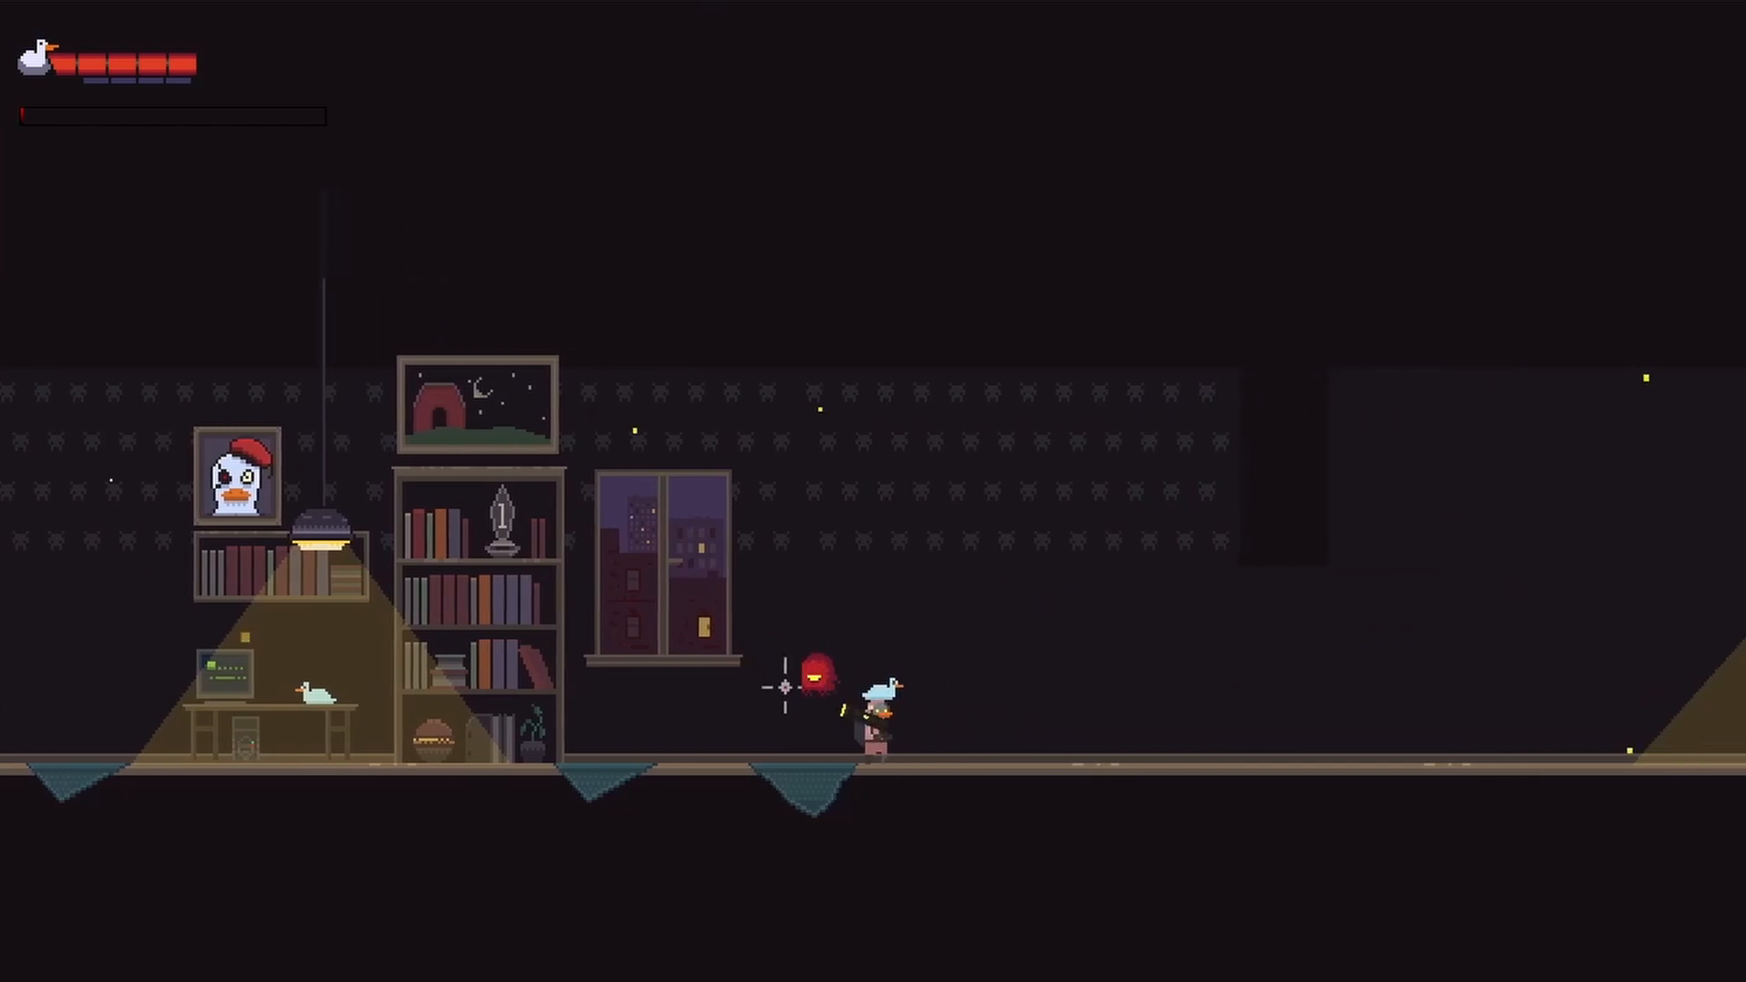
pyautogui.press('a')
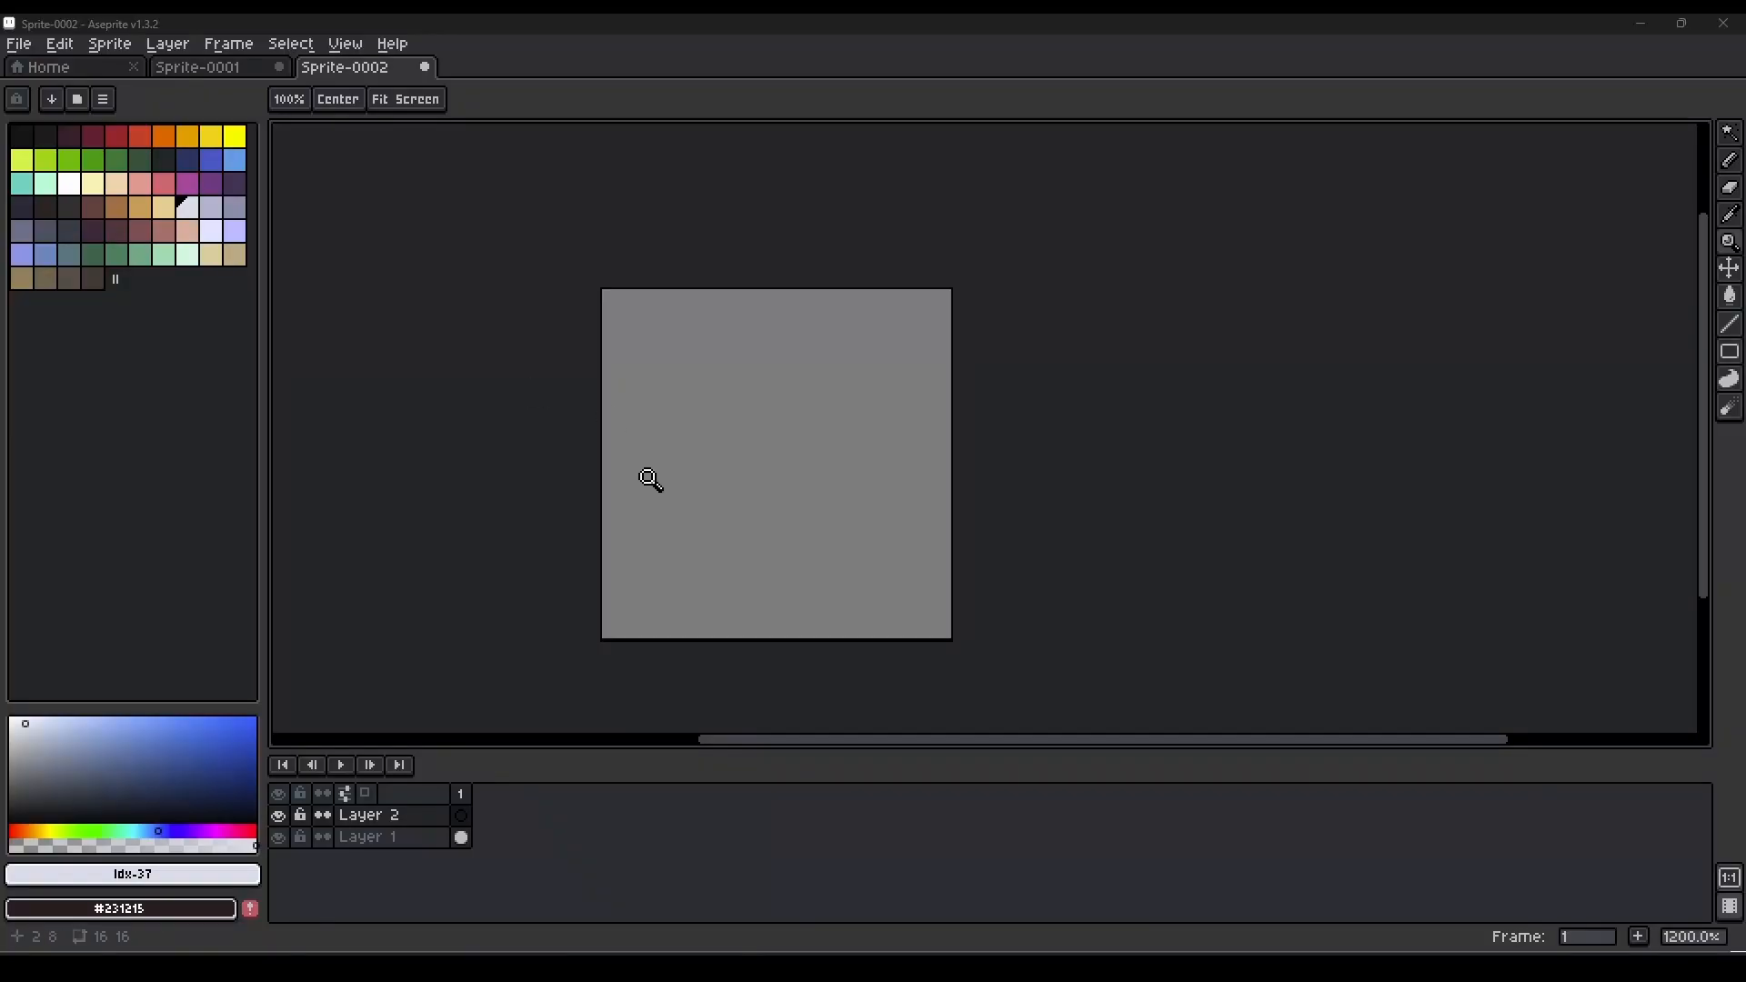
# Outline and fill a rounded pale lavender body about 12 px wide on the 16 × 16 Sprite-0002 canvas.
pyautogui.click(652, 479)
pyautogui.press('b')
pyautogui.moveTo(666, 370); pyautogui.dragTo(684, 323)
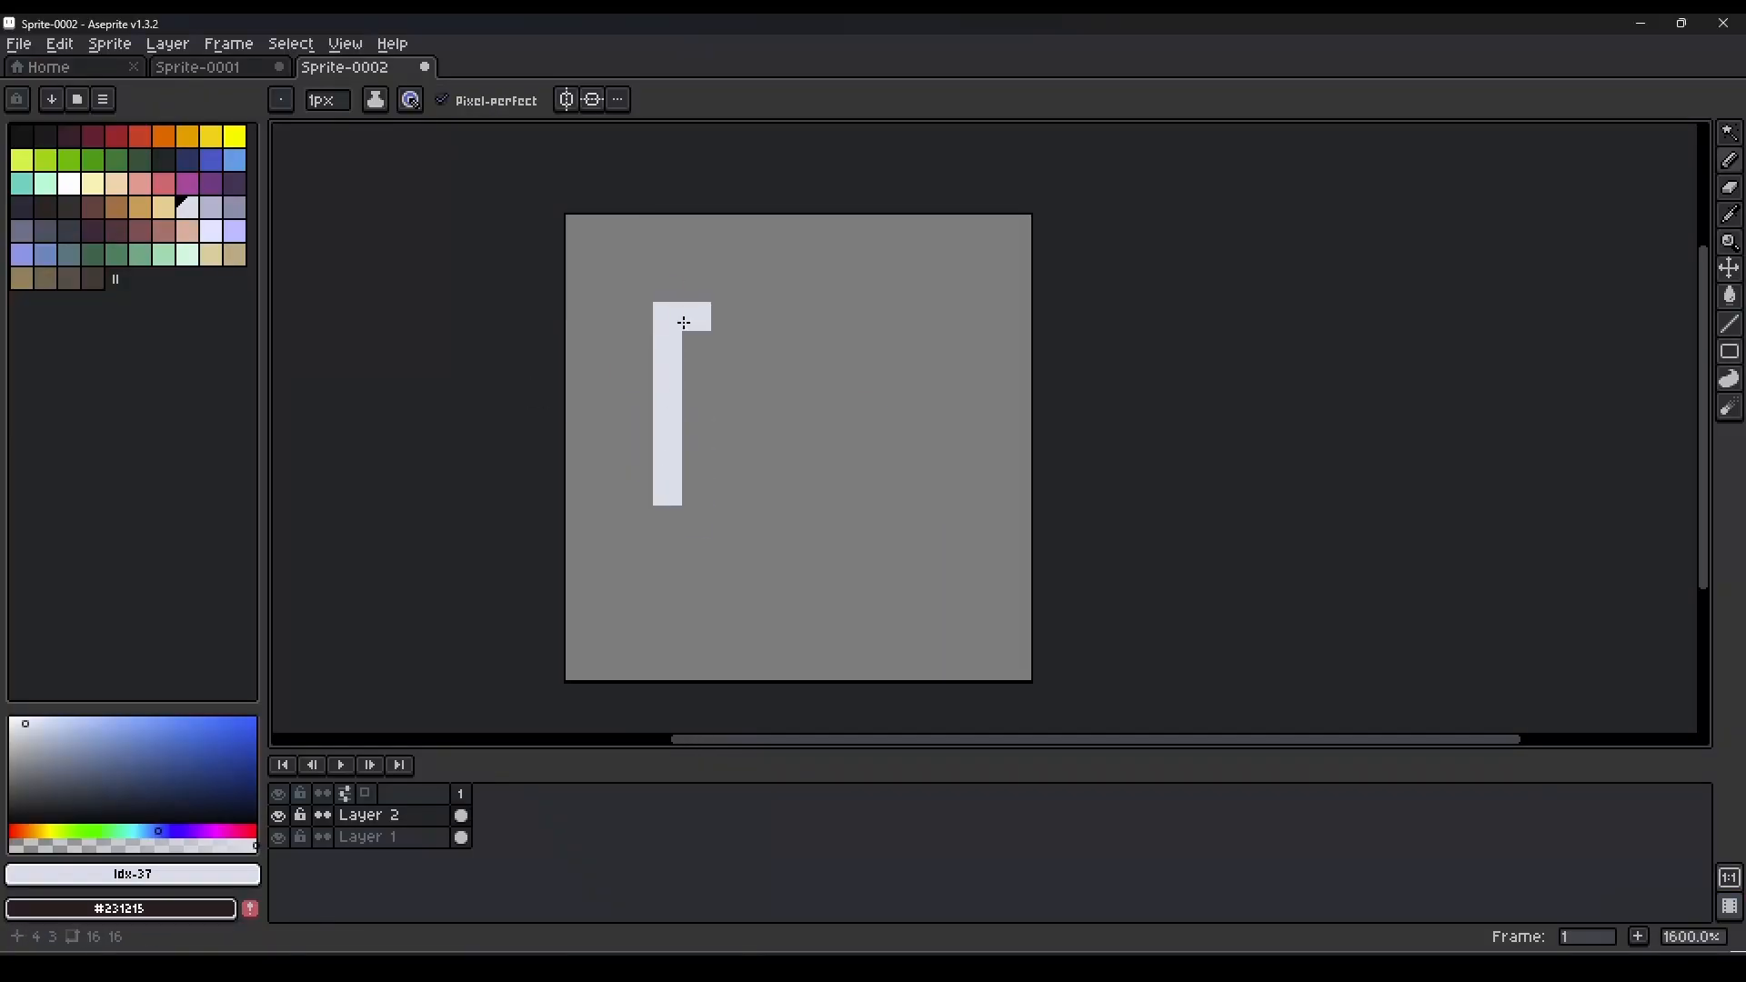
pyautogui.moveTo(727, 265)
pyautogui.mouseDown()
pyautogui.moveTo(928, 263)
pyautogui.moveTo(976, 307)
pyautogui.moveTo(972, 391)
pyautogui.moveTo(991, 344)
pyautogui.moveTo(961, 518)
pyautogui.mouseUp()
pyautogui.moveTo(959, 518); pyautogui.dragTo(899, 513)
pyautogui.hotkey('ctrl', 'z')
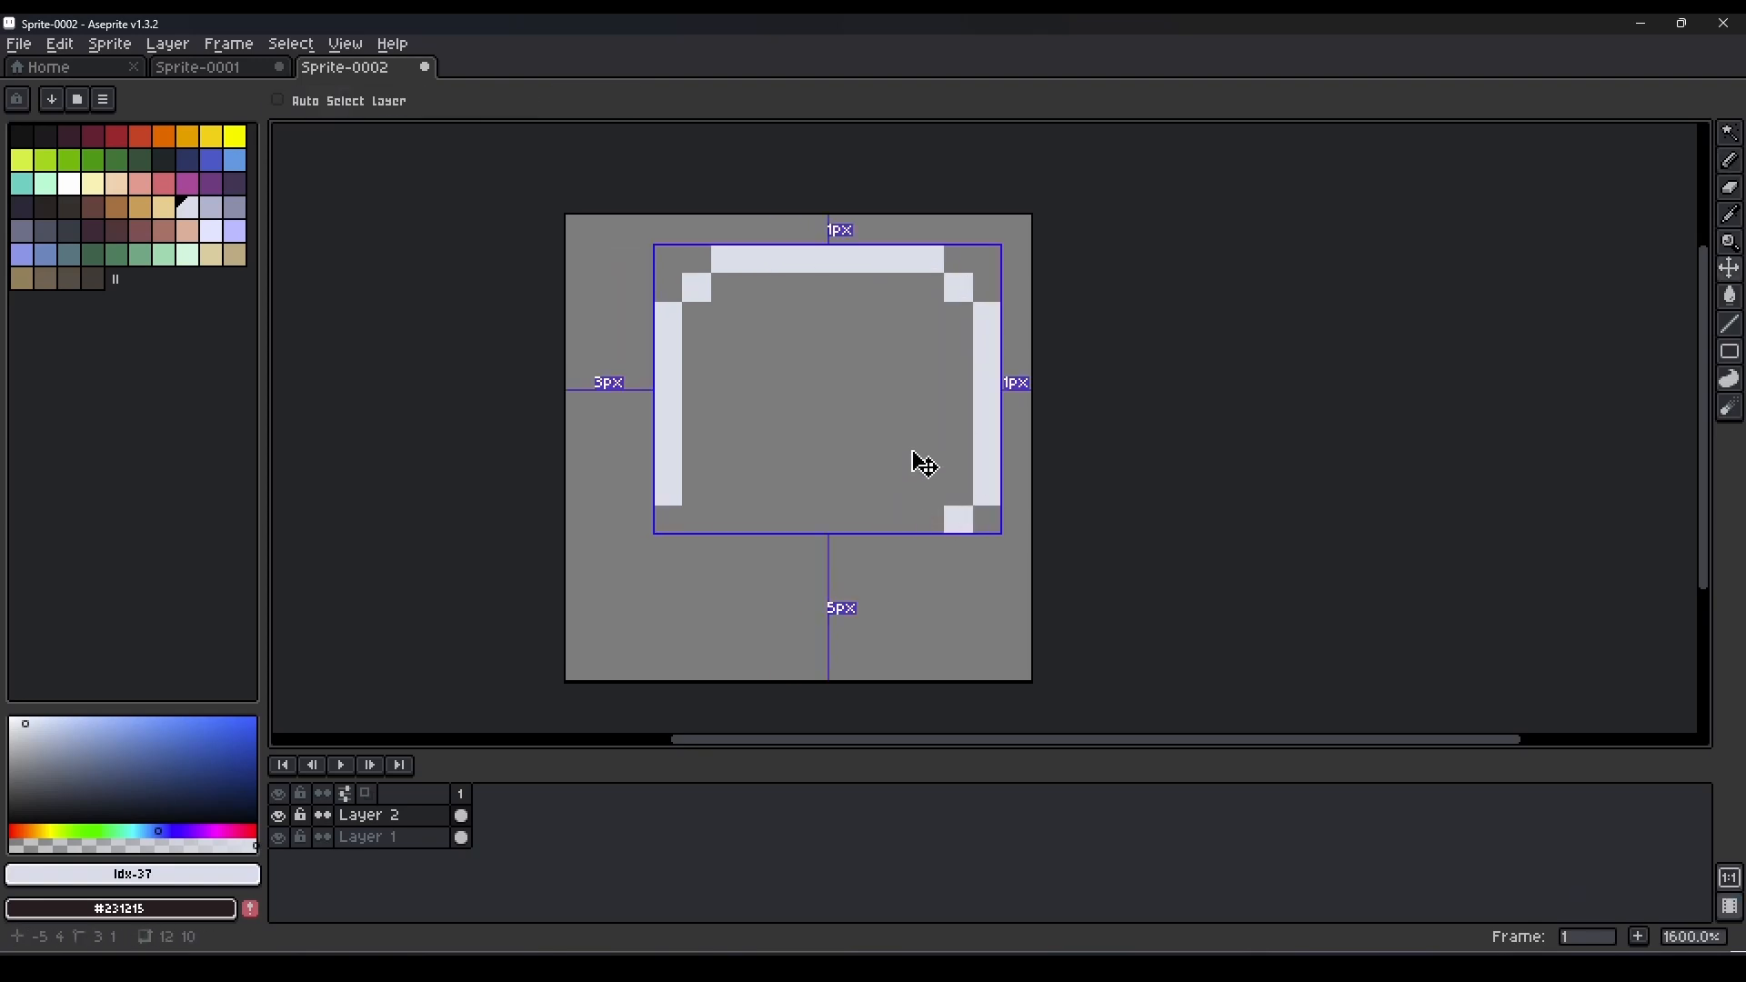
pyautogui.moveTo(928, 546)
pyautogui.mouseDown()
pyautogui.moveTo(656, 524)
pyautogui.moveTo(693, 513)
pyautogui.moveTo(694, 587)
pyautogui.mouseUp()
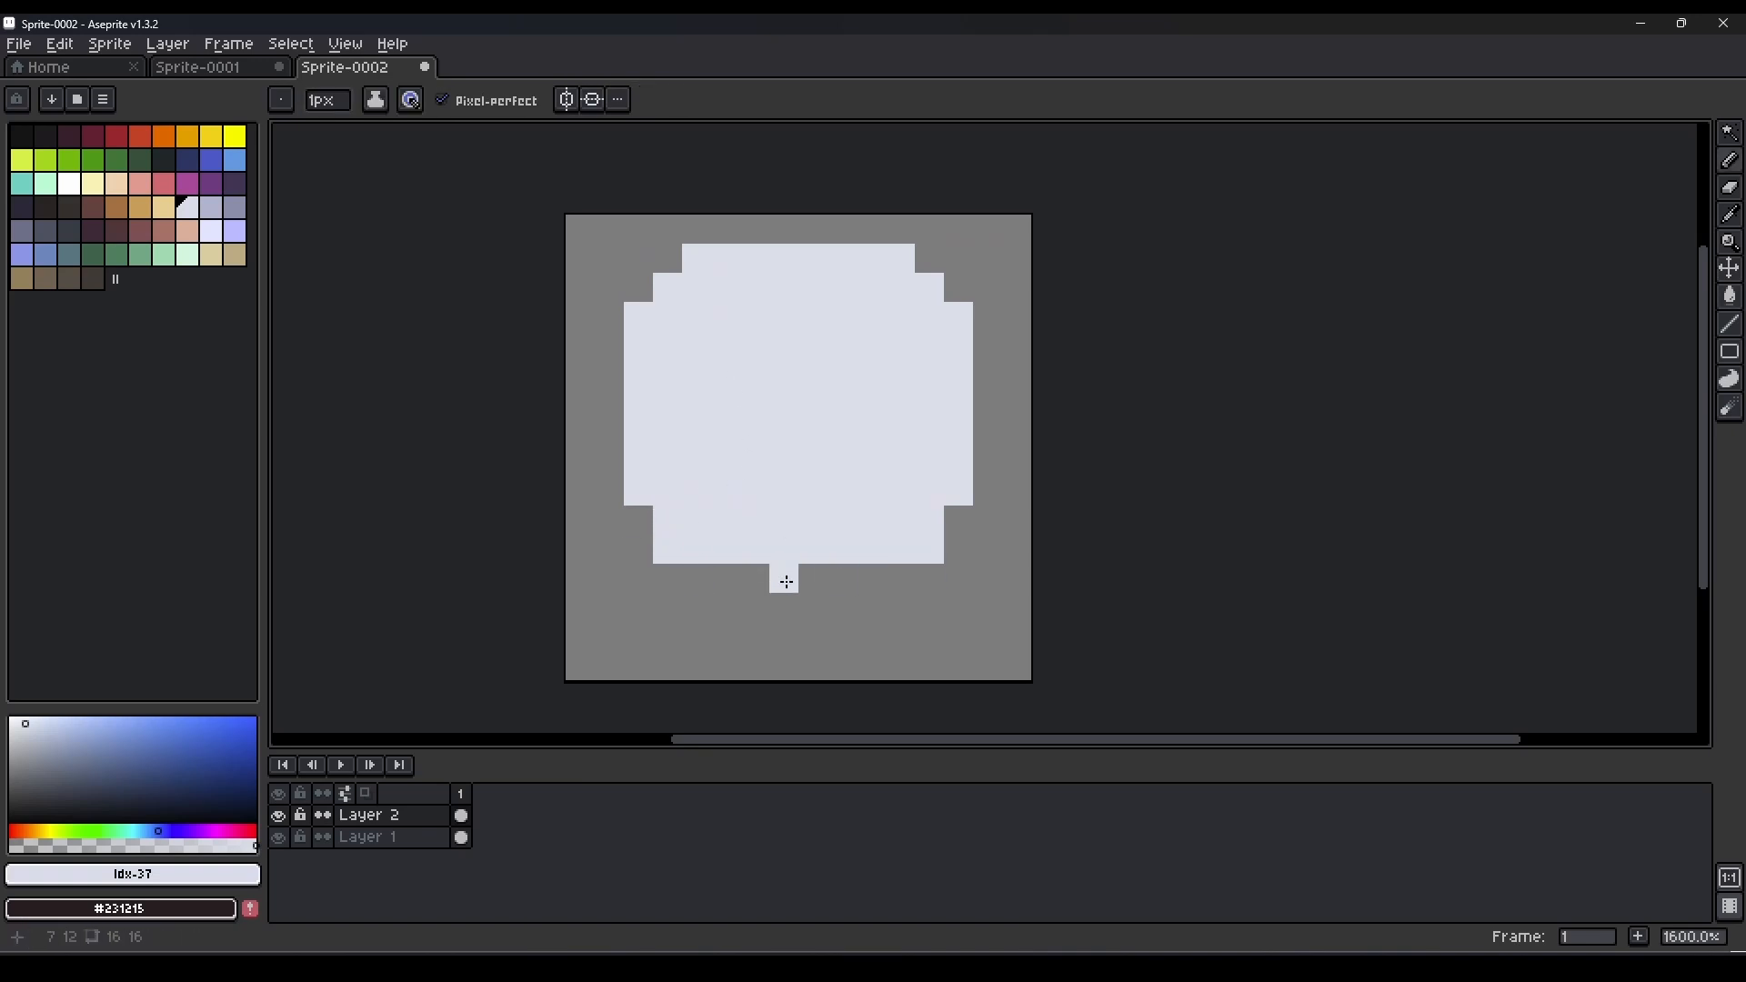
# Draw two curled tails in the same pale lavender below the body, one at its lower-left corner and one near the middle.
pyautogui.moveTo(626, 537); pyautogui.dragTo(610, 529)
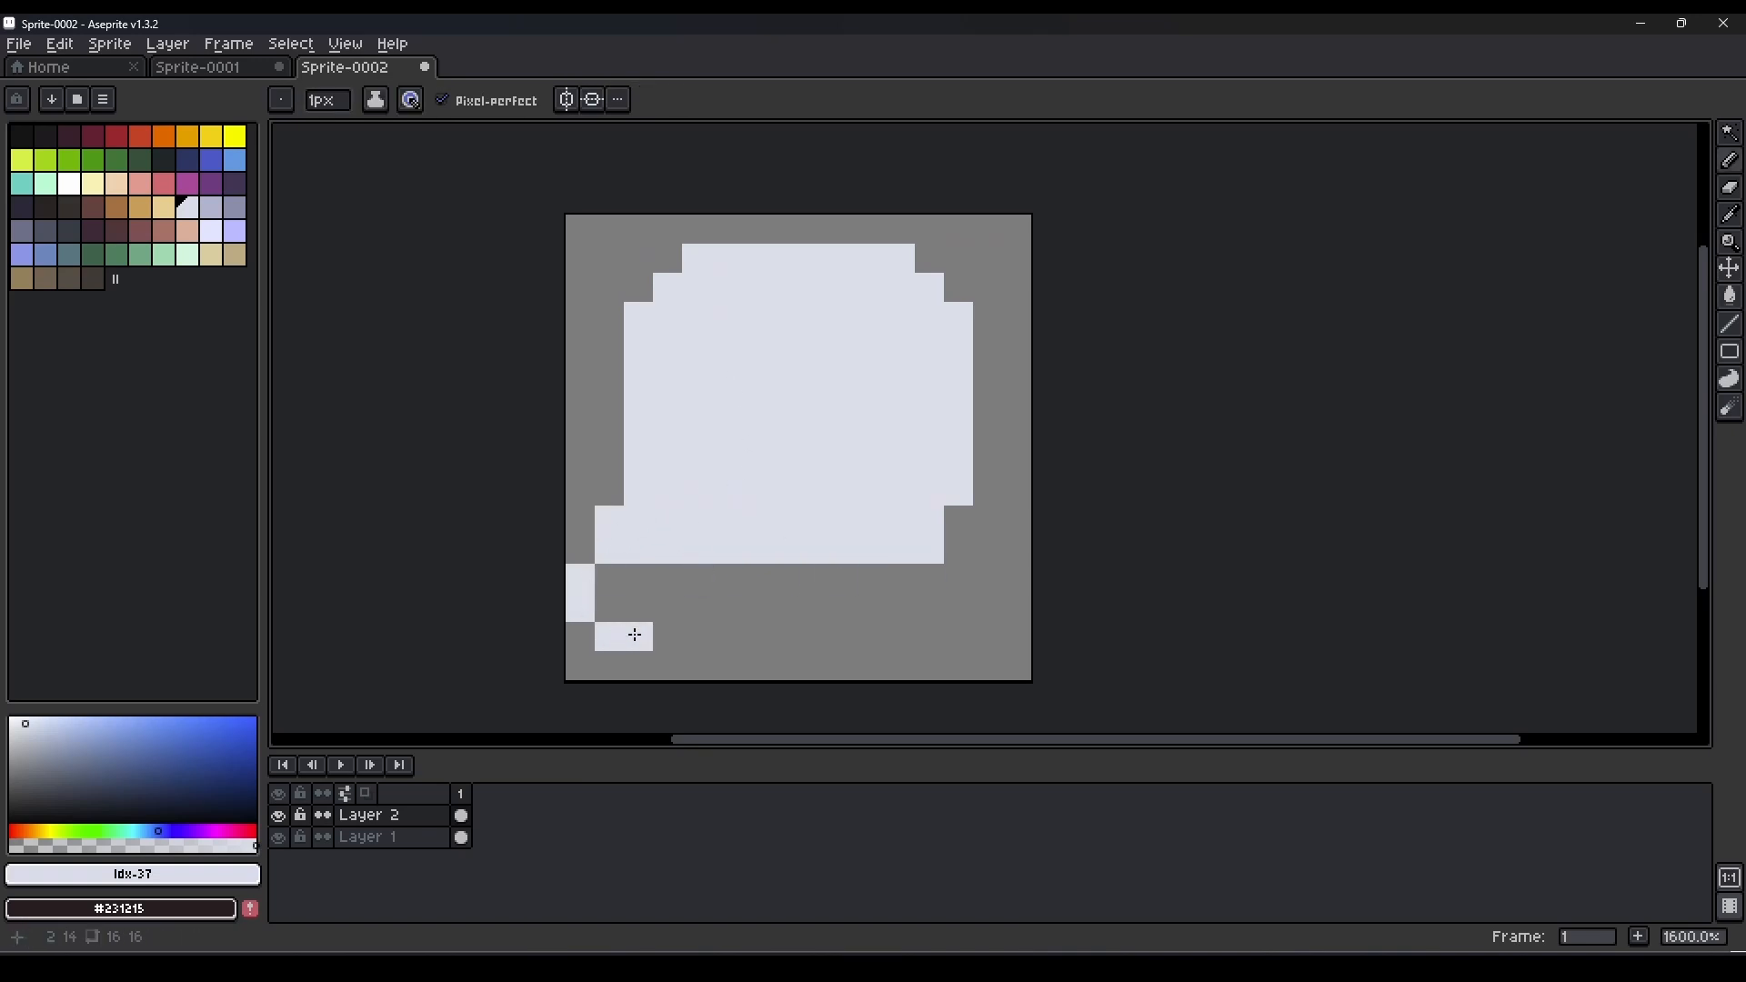
pyautogui.moveTo(728, 601)
pyautogui.mouseDown()
pyautogui.moveTo(789, 581)
pyautogui.moveTo(778, 604)
pyautogui.moveTo(714, 611)
pyautogui.moveTo(741, 638)
pyautogui.mouseUp()
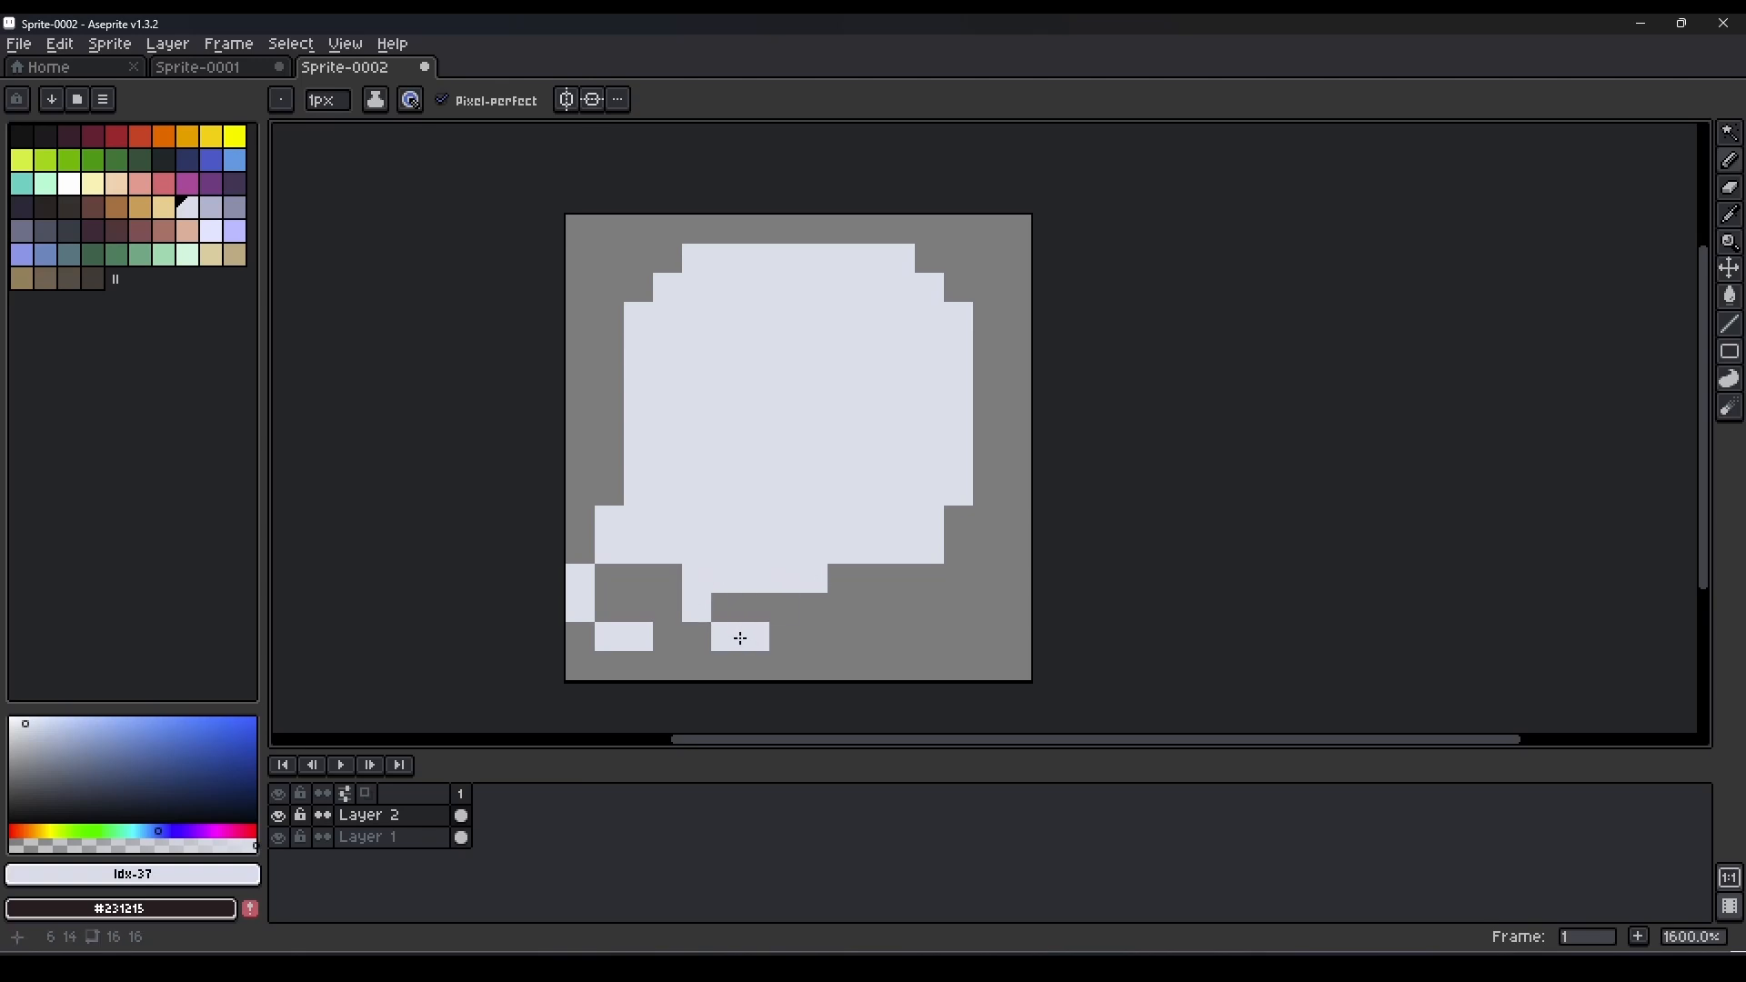
pyautogui.rightClick(637, 637)
pyautogui.moveTo(608, 609); pyautogui.dragTo(638, 609)
pyautogui.rightClick(582, 607)
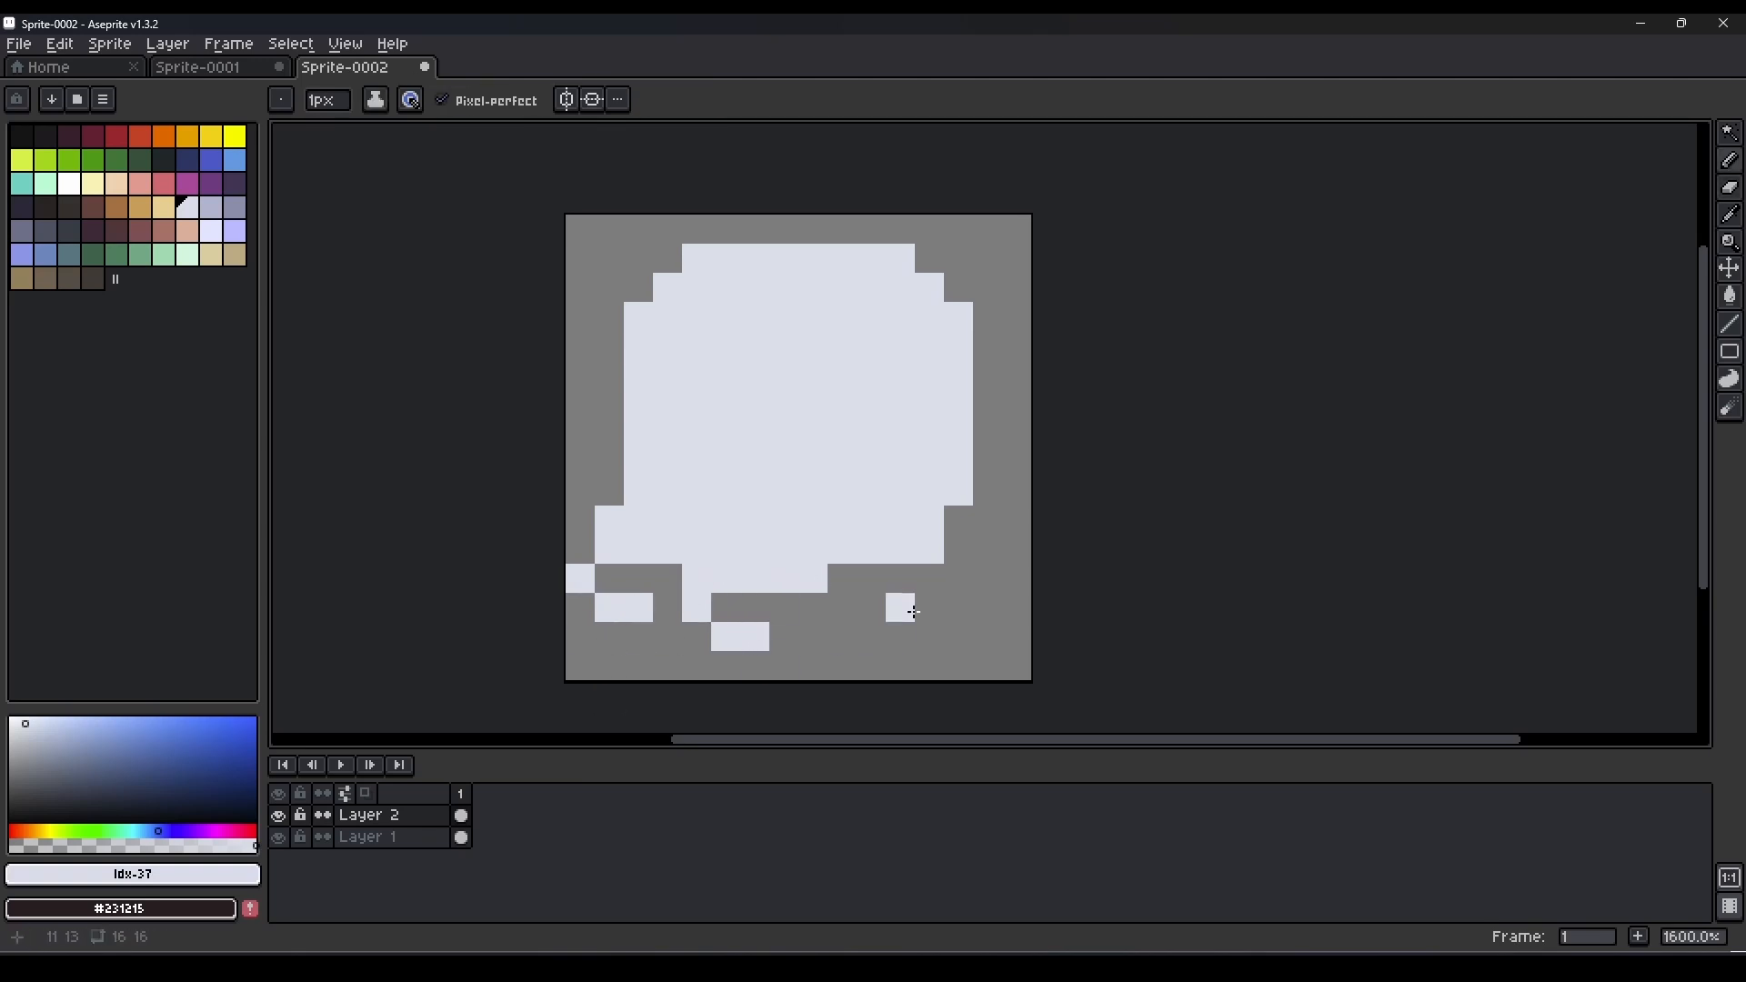
# Draw a curled tail at the body's lower-right corner with a small pixel protrusion on its outer side.
pyautogui.moveTo(958, 580); pyautogui.dragTo(931, 611)
pyautogui.moveTo(964, 550); pyautogui.dragTo(966, 529)
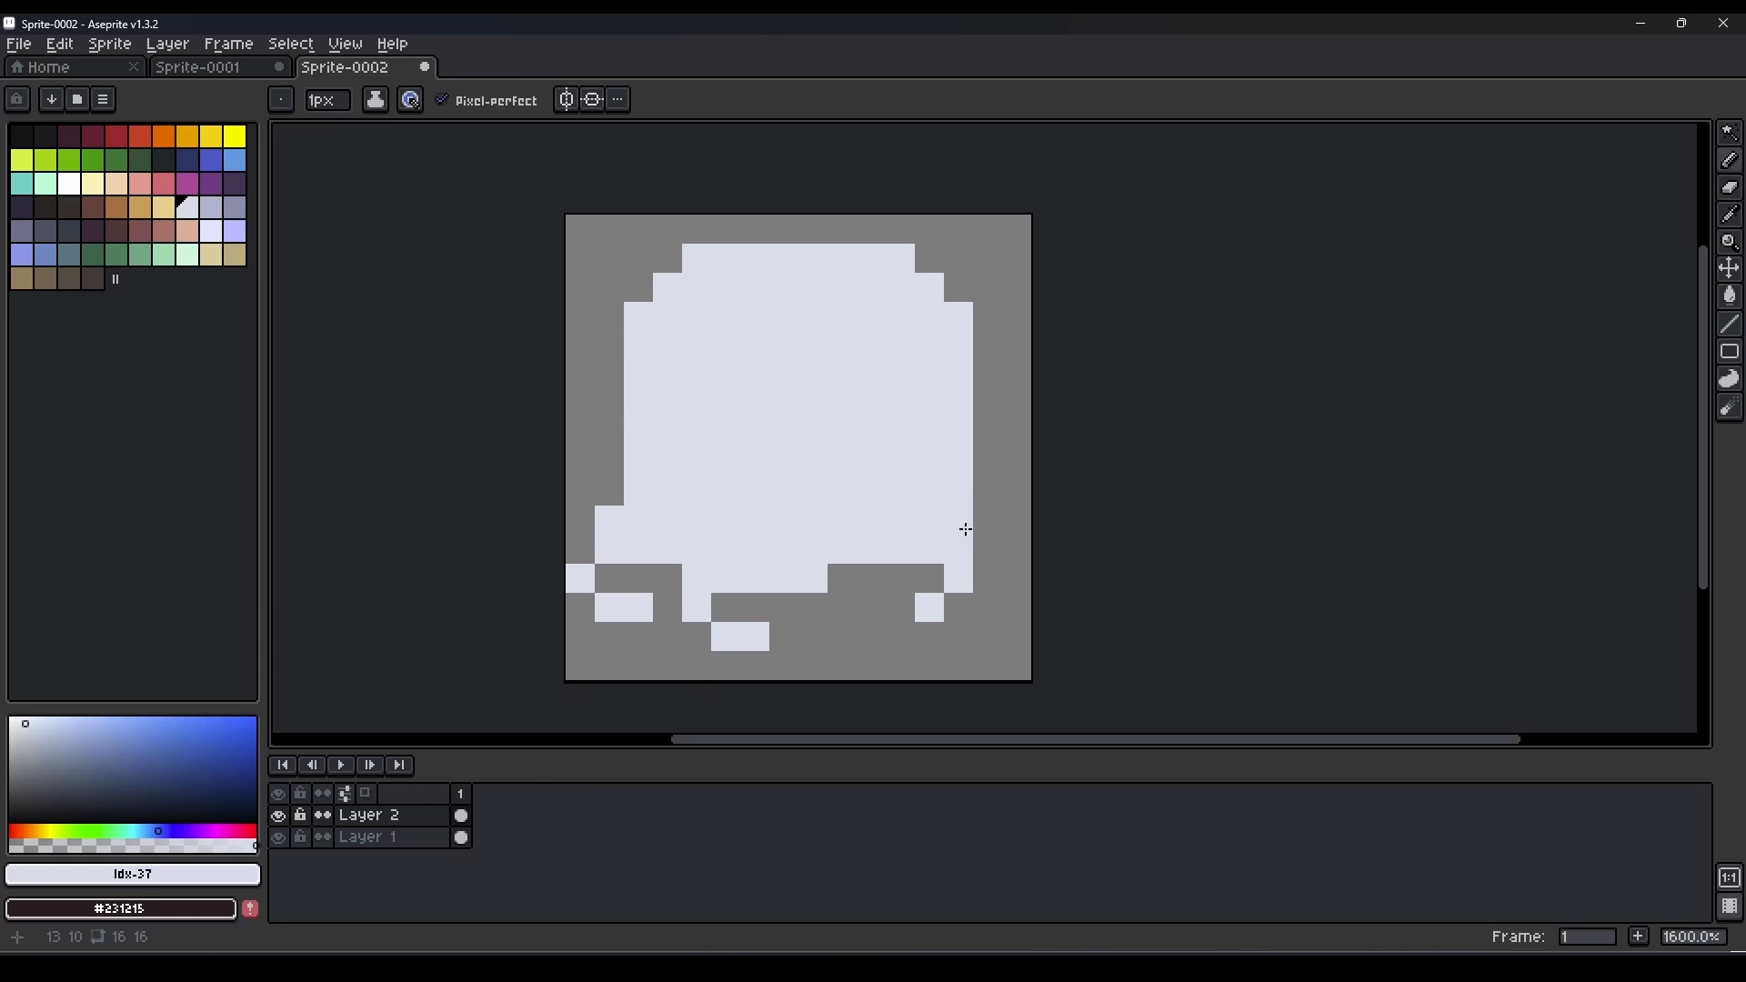
pyautogui.rightClick(830, 590)
# Draw a beak in the middle of the body, an orange row 4 px wide above a red row 3 px wide.
pyautogui.click(187, 136)
pyautogui.click(680, 431)
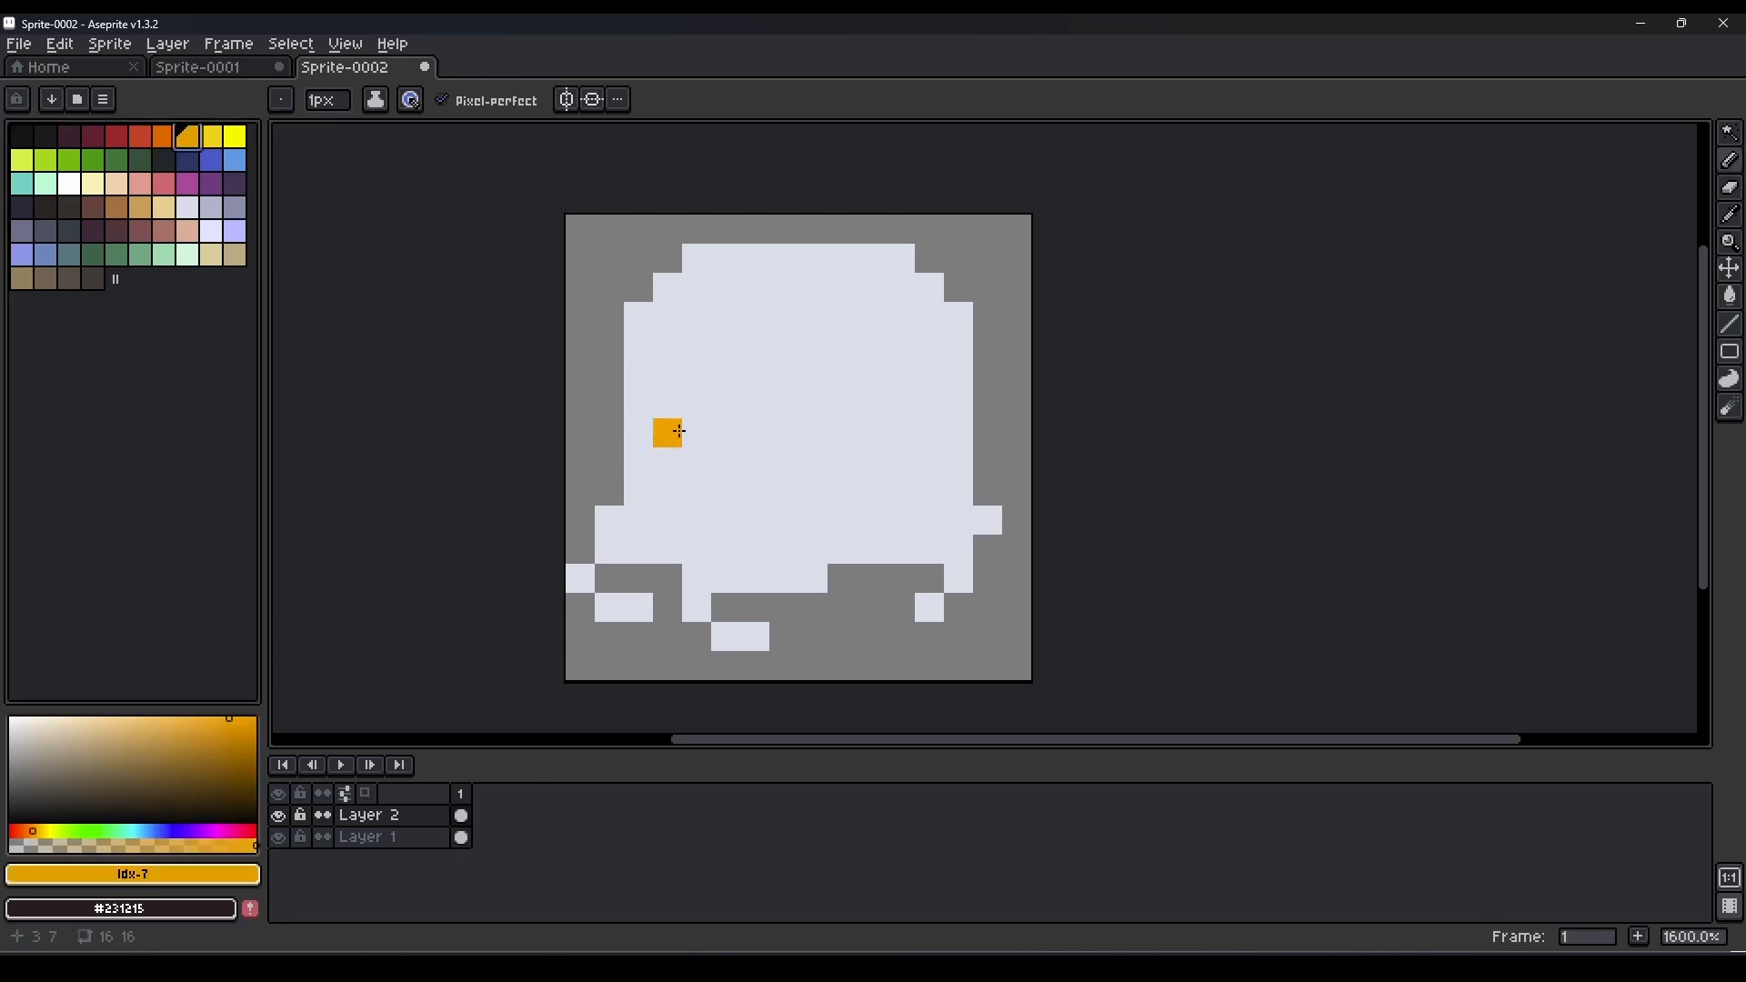
pyautogui.click(164, 136)
pyautogui.click(855, 436)
pyautogui.hotkey('ctrl', 'z')
pyautogui.moveTo(860, 436)
pyautogui.mouseDown()
pyautogui.moveTo(814, 422)
pyautogui.moveTo(784, 458)
pyautogui.moveTo(846, 461)
pyautogui.moveTo(779, 484)
pyautogui.moveTo(846, 463)
pyautogui.mouseUp()
pyautogui.click(140, 137)
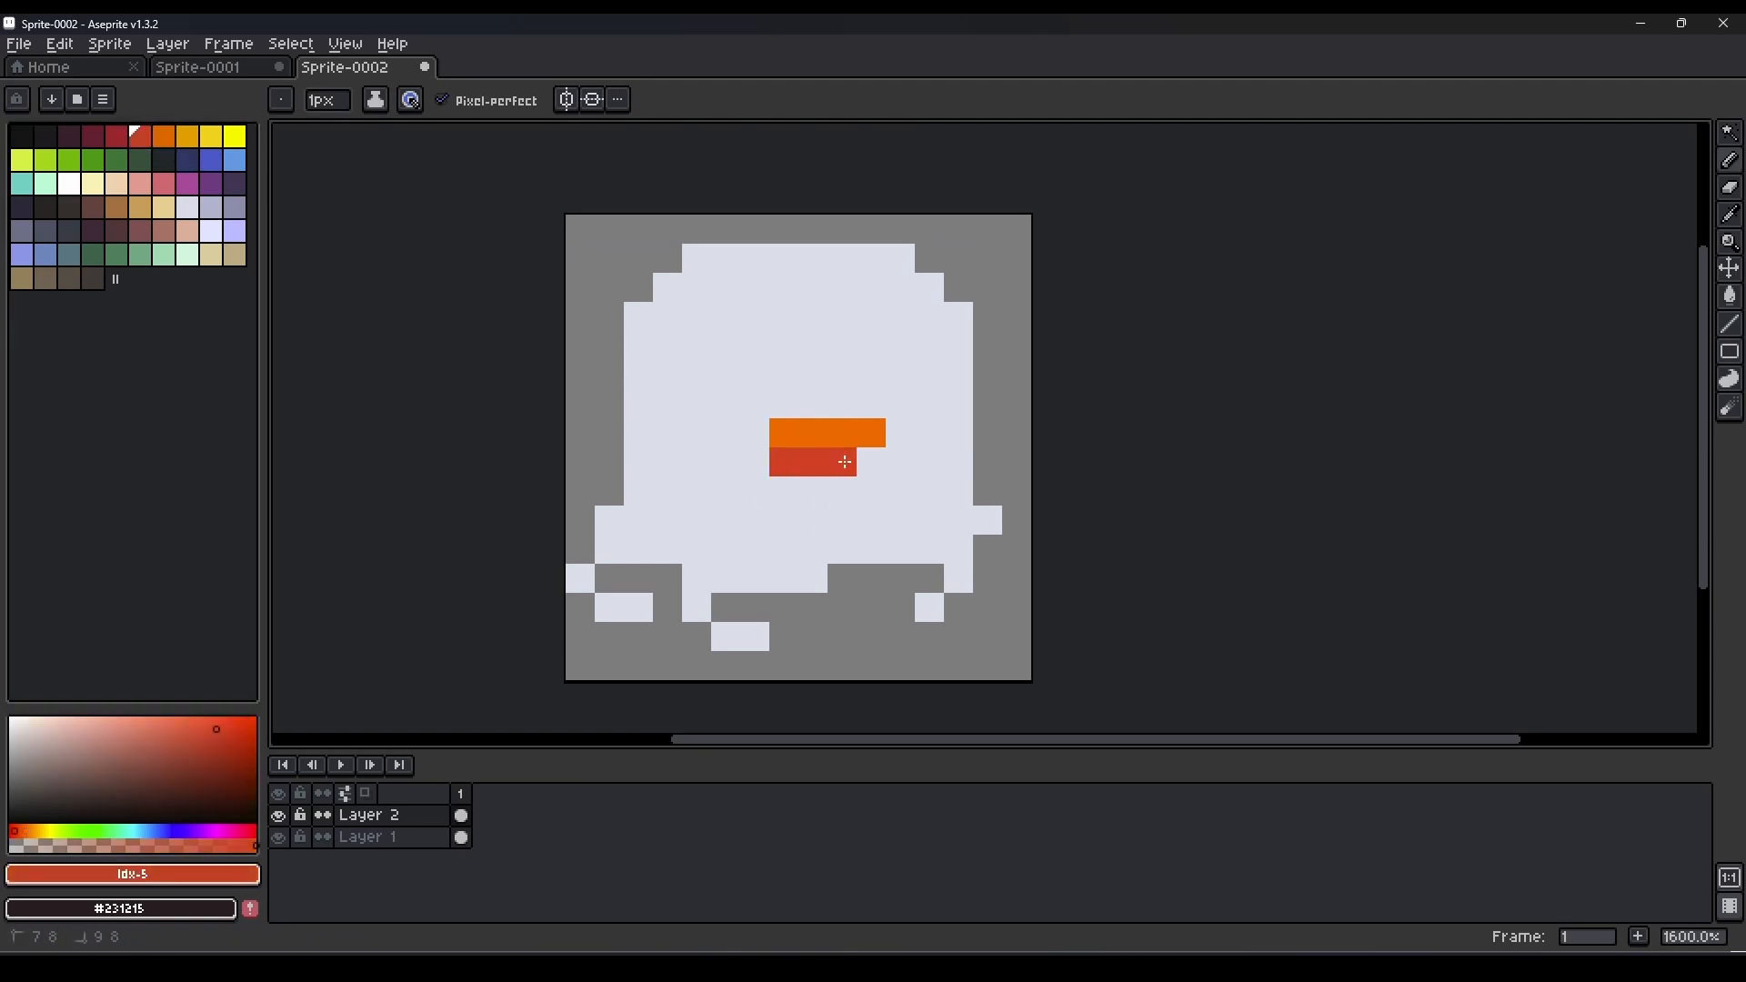
# Add two single-pixel light blue eyes above the beak, one on each side.
pyautogui.click(235, 160)
pyautogui.click(718, 352)
pyautogui.click(920, 380)
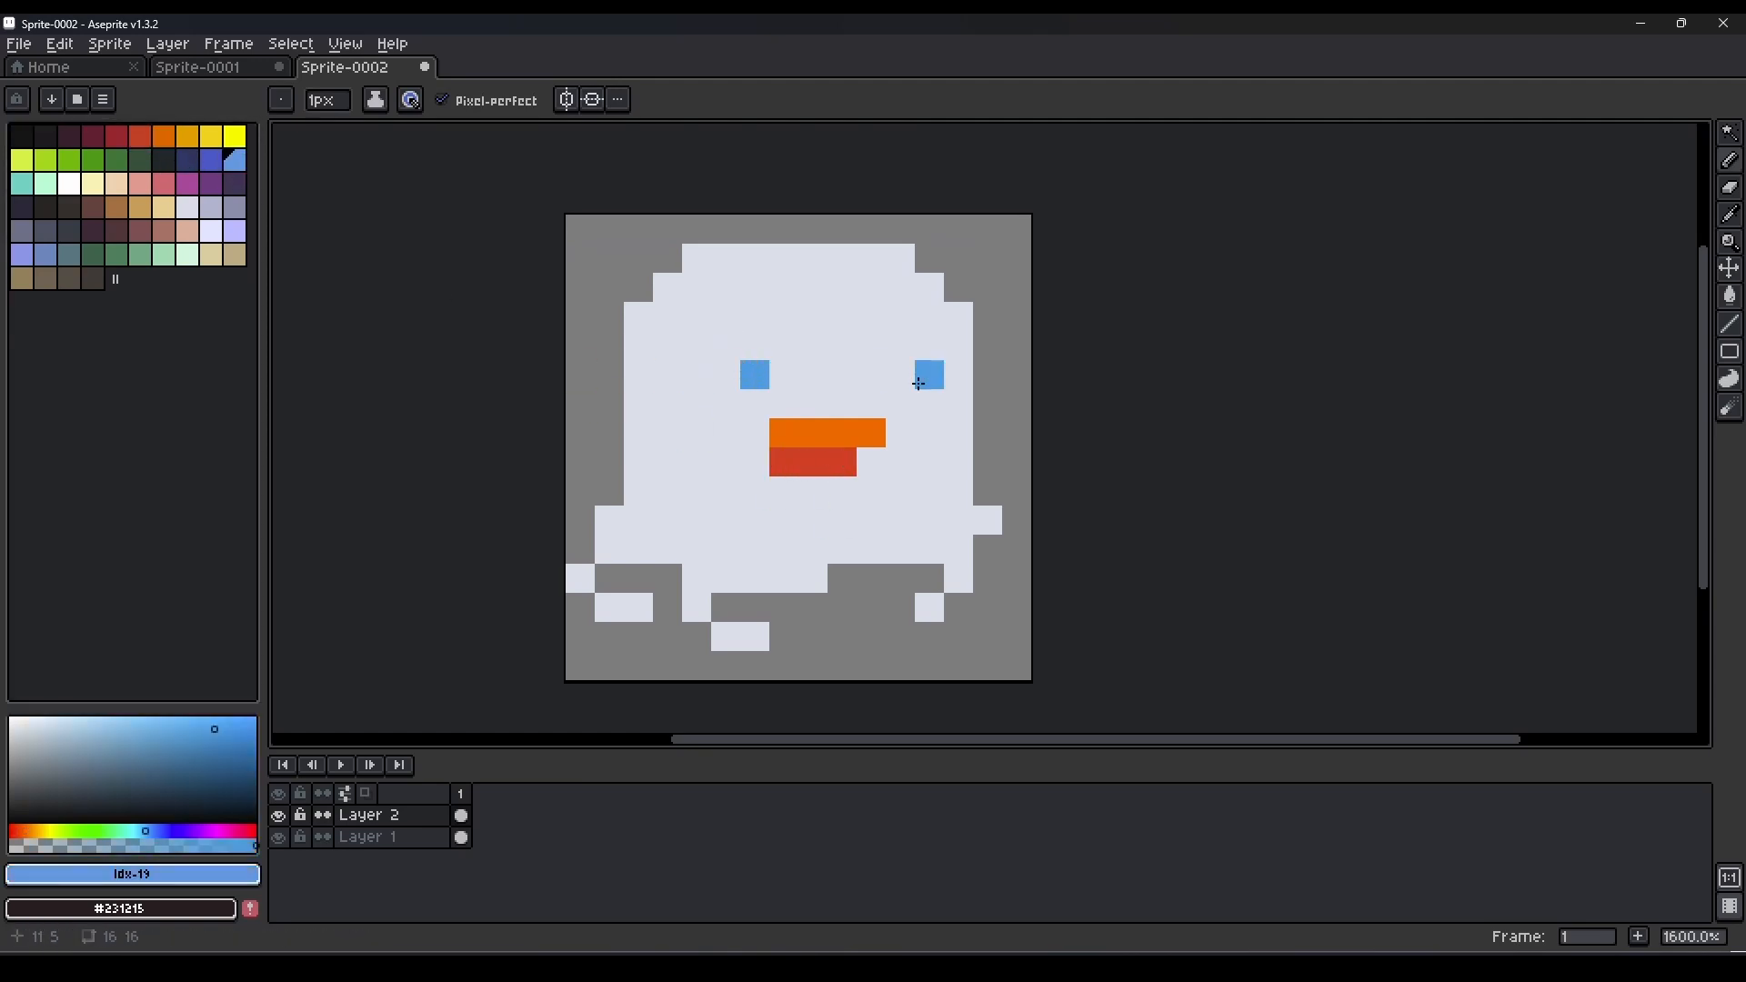
# Narrow the figure by moving its left part and its right part inward by 1 px each.
pyautogui.press('m')
pyautogui.moveTo(574, 224)
pyautogui.mouseDown()
pyautogui.moveTo(699, 668)
pyautogui.moveTo(671, 669)
pyautogui.mouseUp()
pyautogui.moveTo(815, 666); pyautogui.dragTo(688, 590)
pyautogui.click(1014, 259)
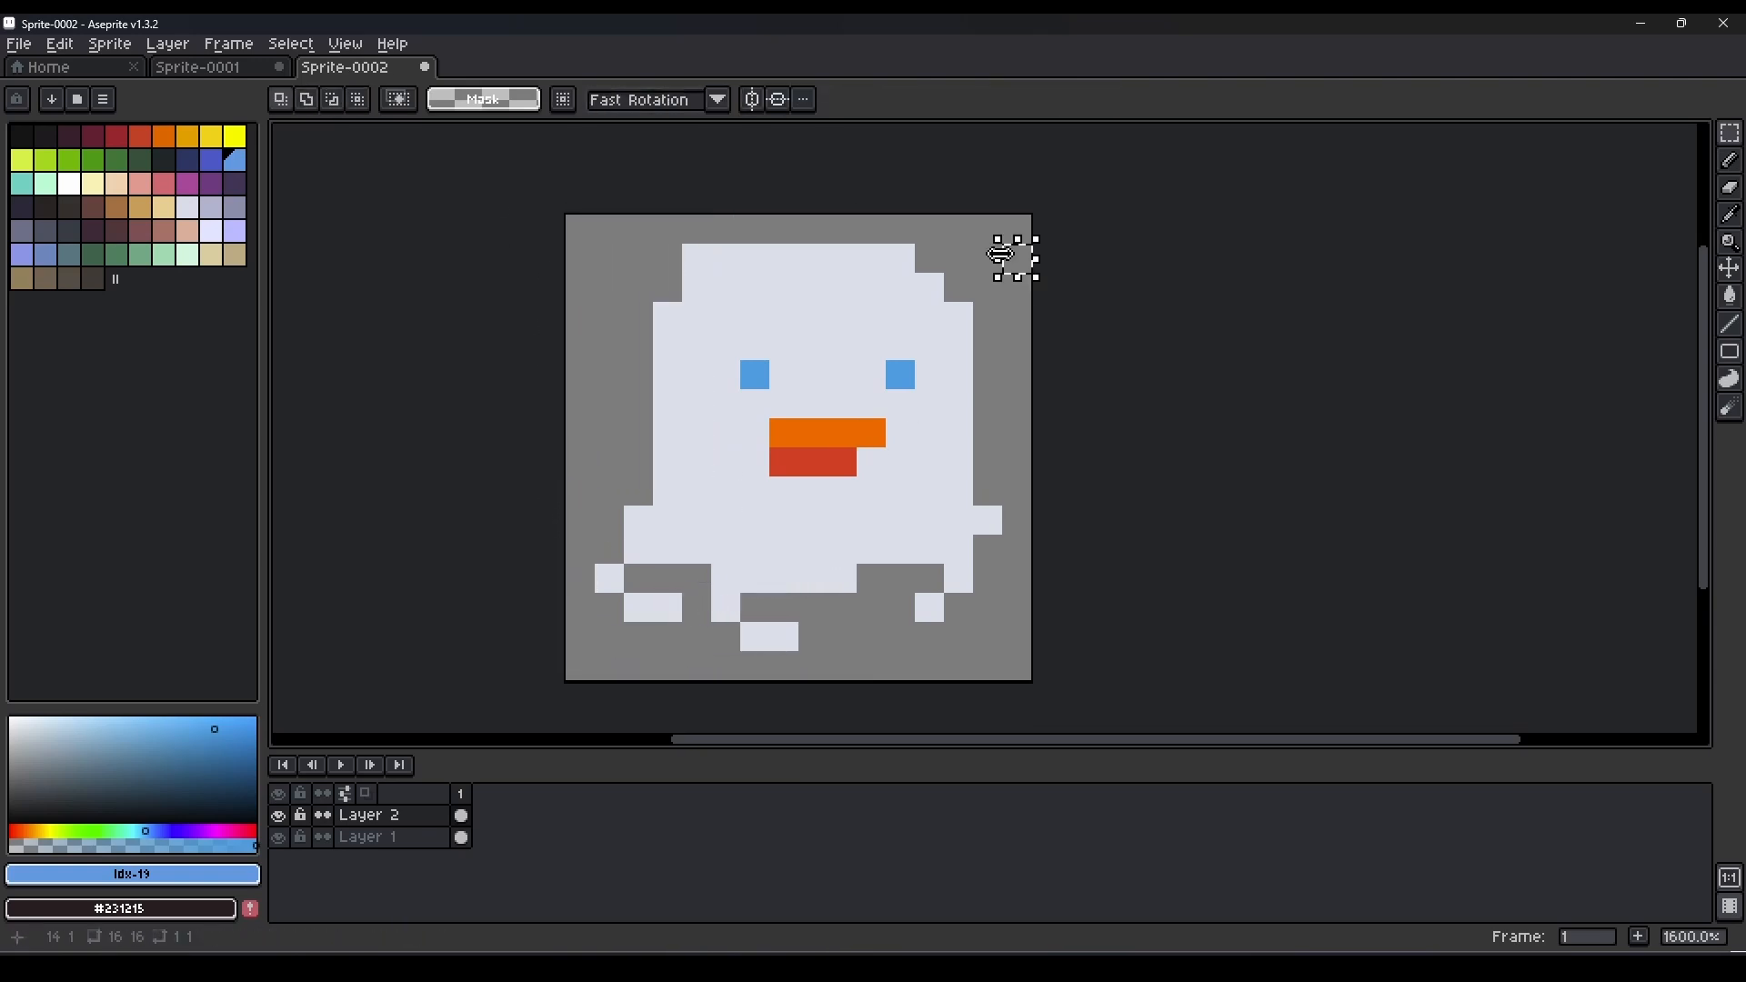
pyautogui.moveTo(1019, 228); pyautogui.dragTo(843, 634)
pyautogui.moveTo(935, 544); pyautogui.dragTo(910, 538)
pyautogui.hotkey('ctrl', 'd')
# Repaint the beak's missing right end with one orange pixel above and one red pixel below.
pyautogui.press('b')
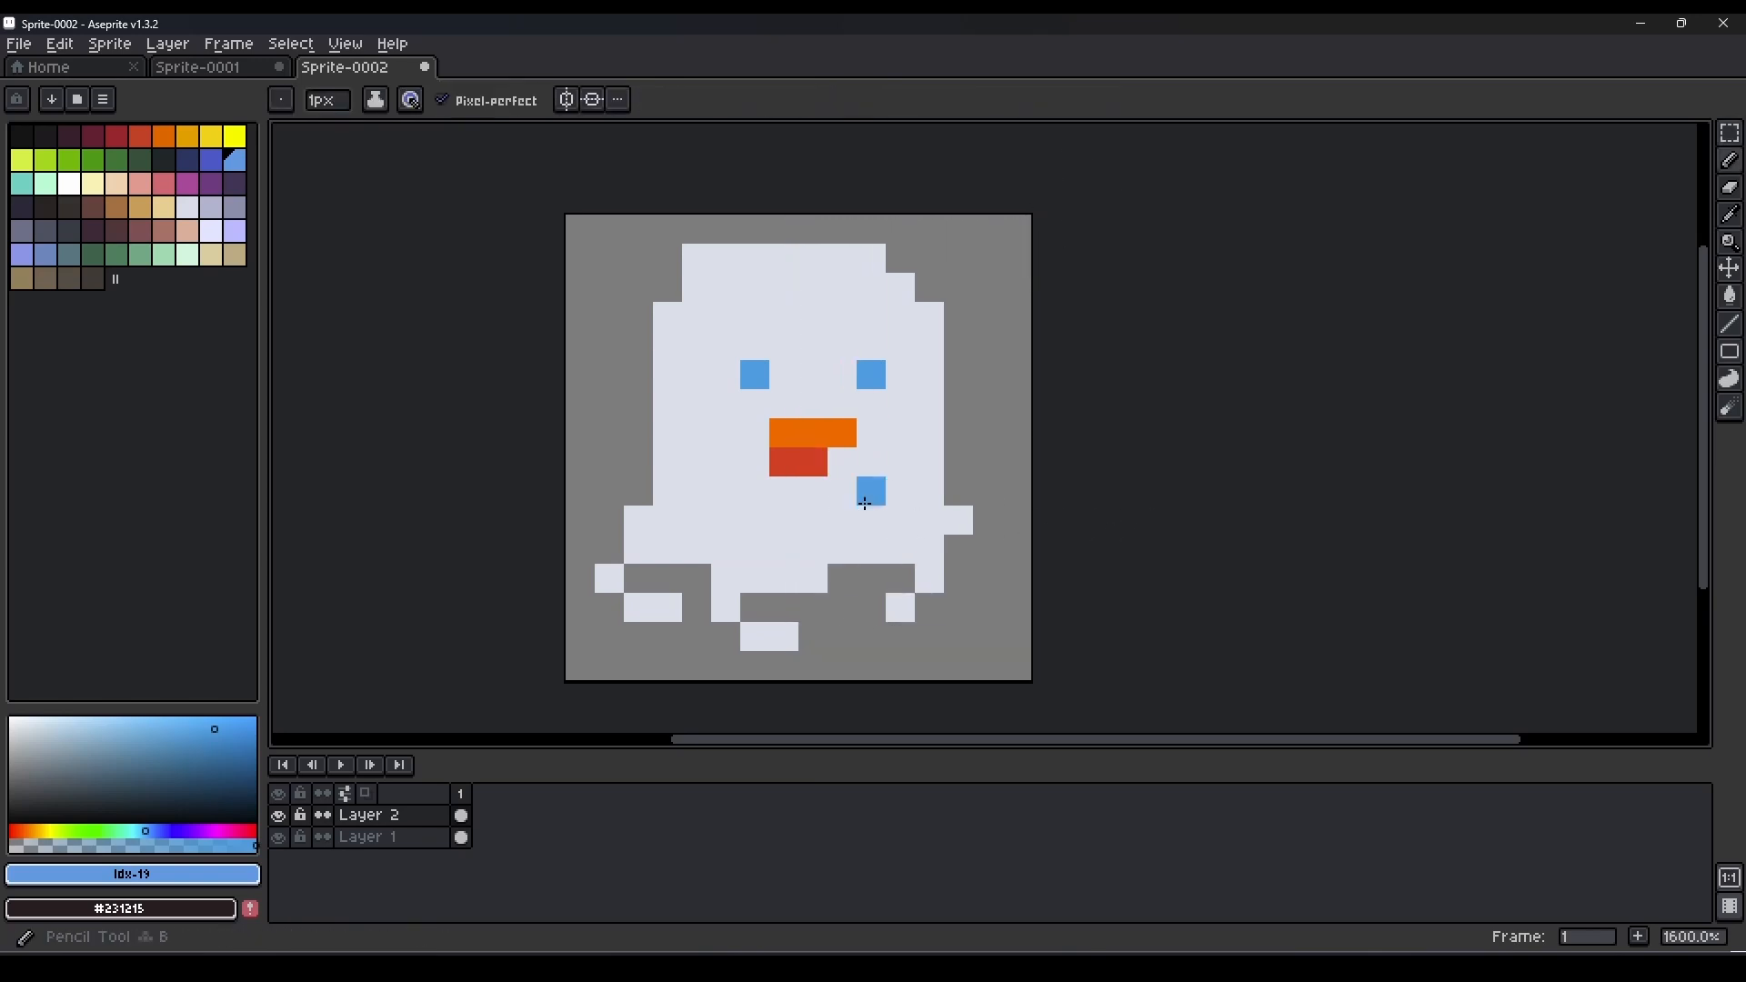
pyautogui.keyDown('alt'); pyautogui.click(843, 435); pyautogui.keyUp('alt')
pyautogui.click(869, 435)
pyautogui.keyDown('alt'); pyautogui.click(816, 462); pyautogui.keyUp('alt')
pyautogui.click(842, 464)
# Erase the top two pixel rows of the head and step its upper corners for a rounded outline.
pyautogui.press('e')
pyautogui.click(697, 259)
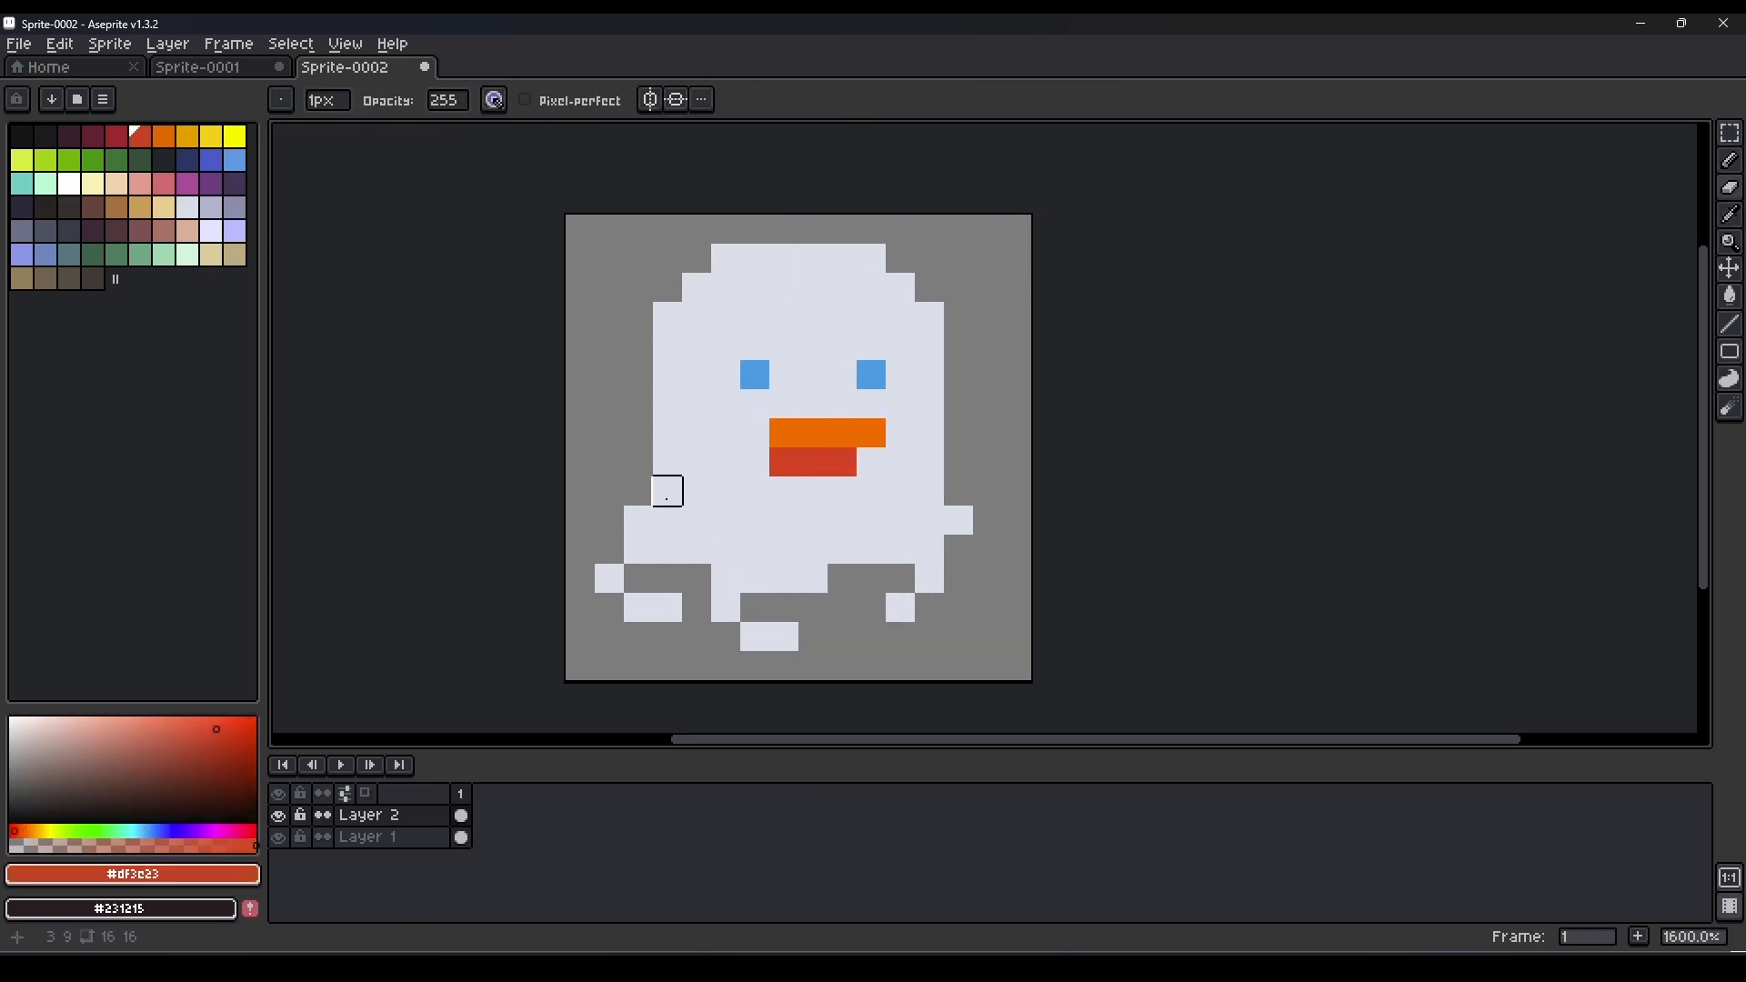
pyautogui.press('b')
pyautogui.click(117, 139)
pyautogui.press('e')
pyautogui.moveTo(748, 256)
pyautogui.mouseDown()
pyautogui.moveTo(900, 287)
pyautogui.moveTo(697, 287)
pyautogui.mouseUp()
pyautogui.moveTo(668, 346); pyautogui.dragTo(697, 317)
pyautogui.moveTo(901, 316); pyautogui.dragTo(928, 343)
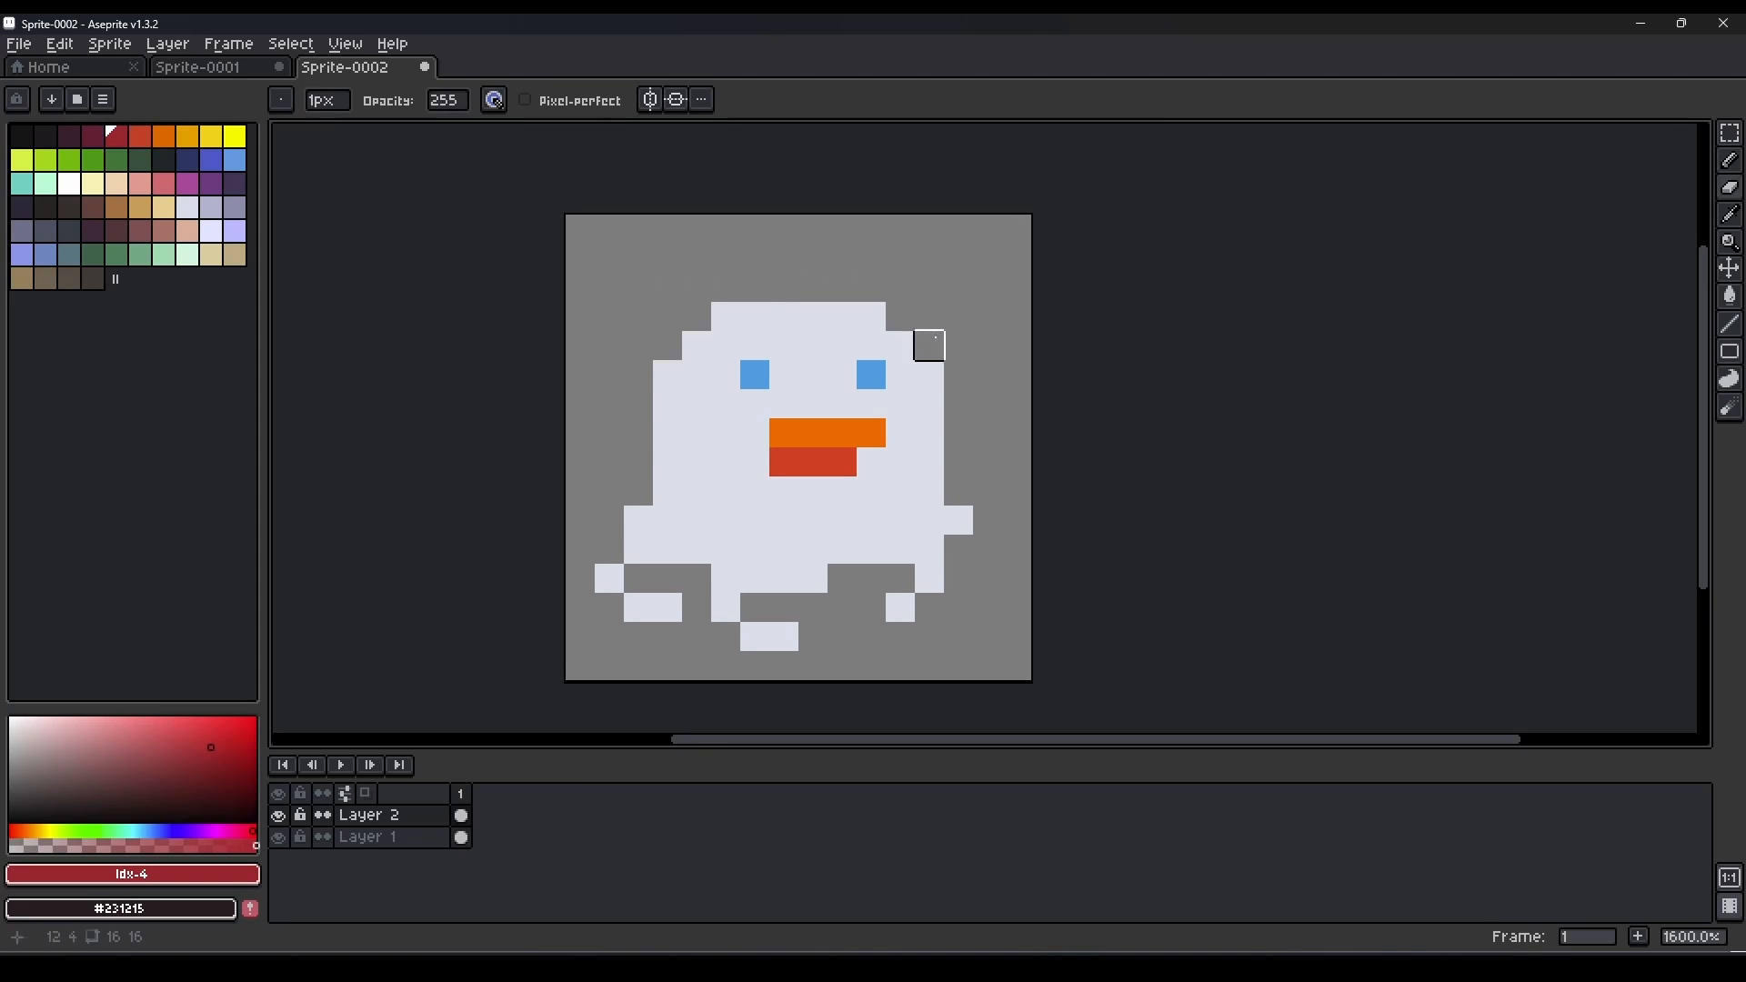
# Draw a dark red comb 3 px wide with a notch in its middle on top of the head.
pyautogui.press('b')
pyautogui.moveTo(784, 288); pyautogui.dragTo(807, 285)
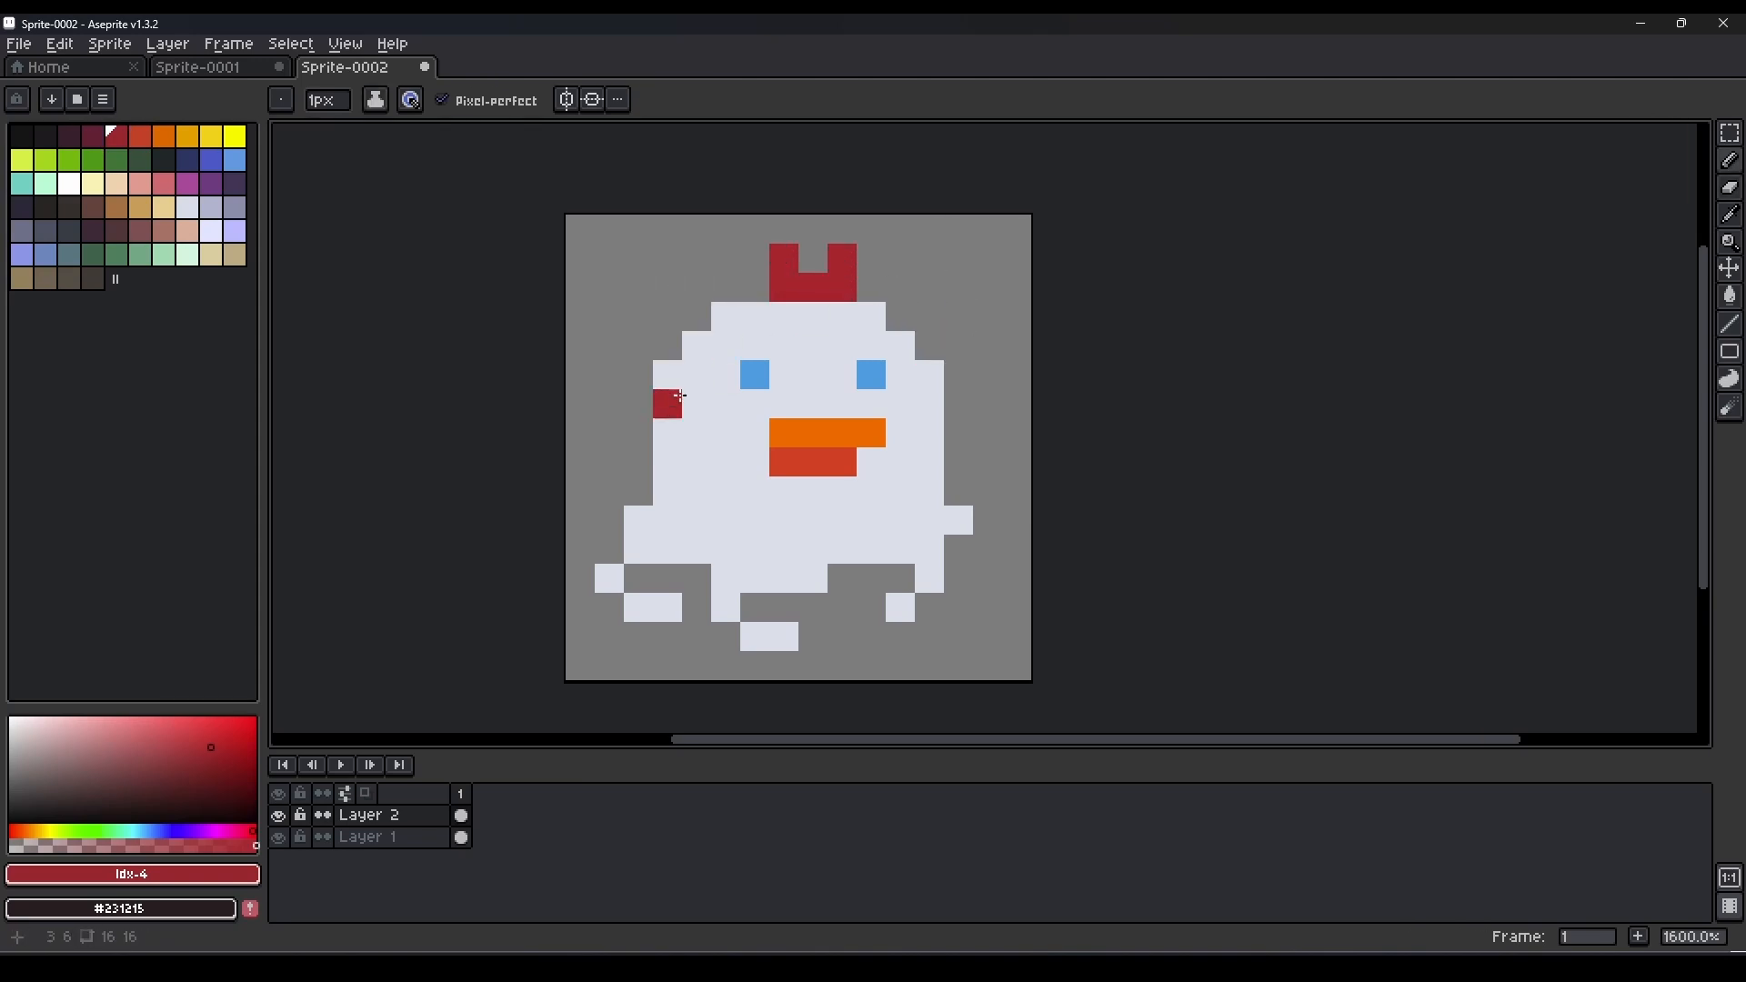
pyautogui.press('e')
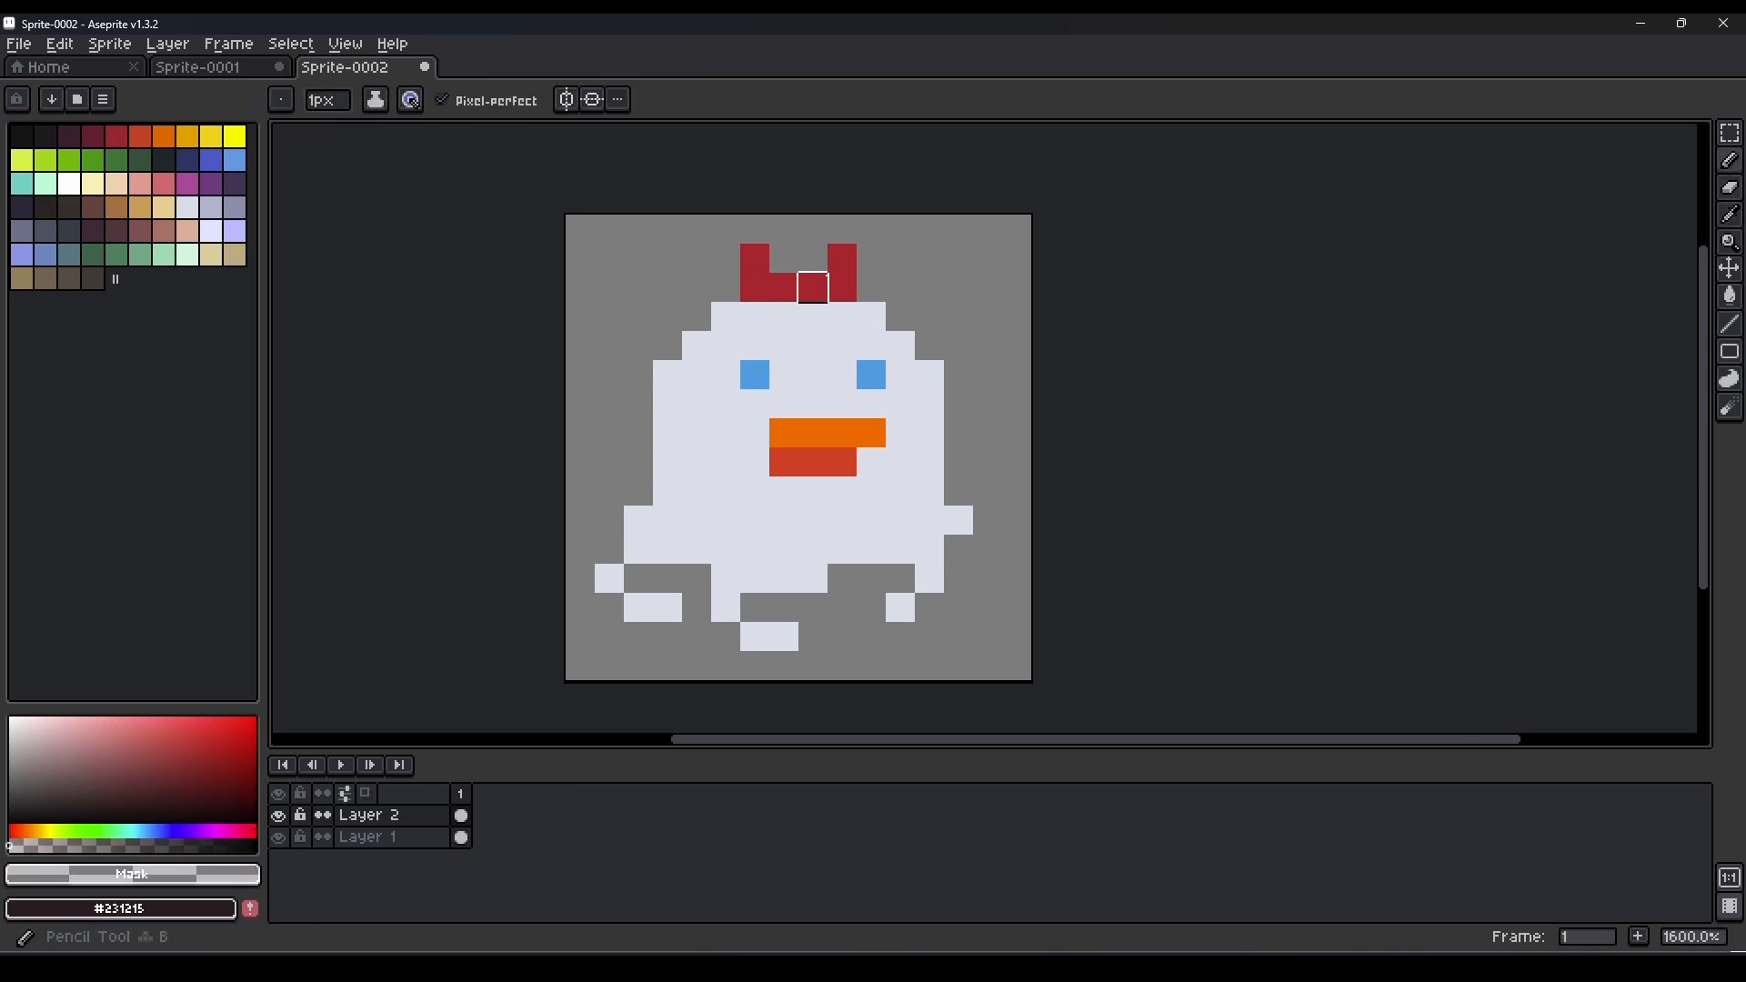
pyautogui.moveTo(811, 281); pyautogui.dragTo(810, 261)
pyautogui.press('b')
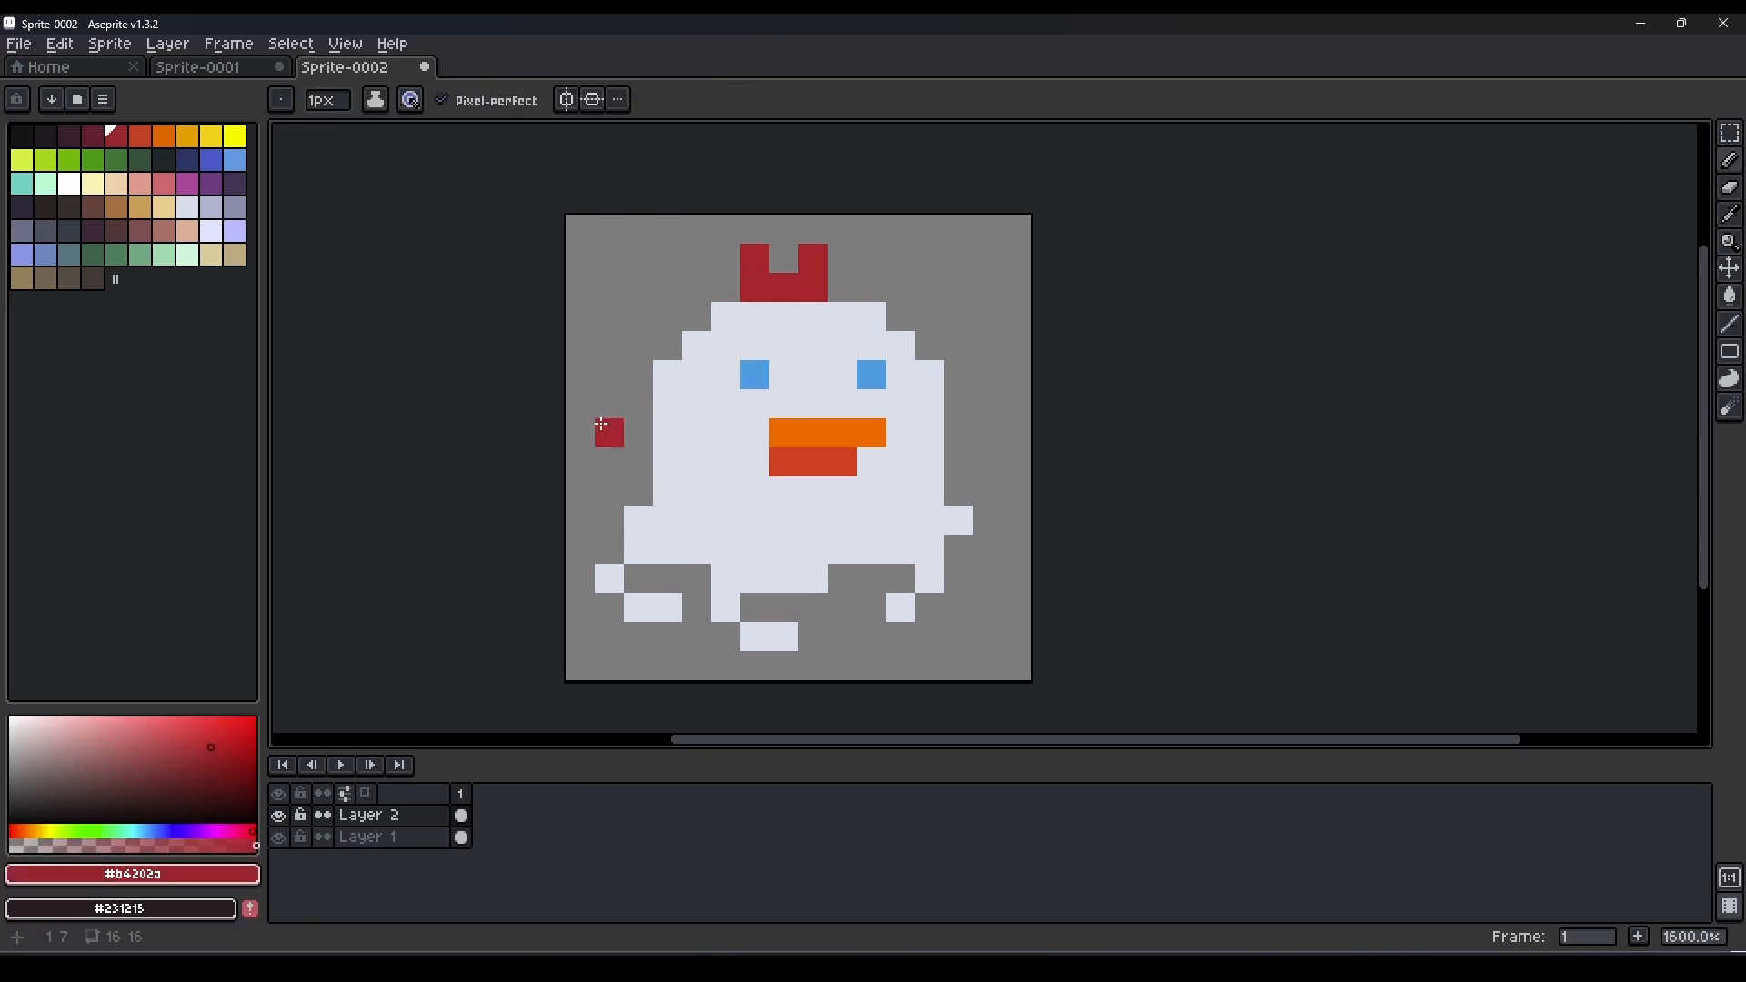
# Shade the body's left side, notched lower edge and tails with the darker lavender.
pyautogui.keyDown('alt'); pyautogui.click(578, 428); pyautogui.keyUp('alt')
pyautogui.moveTo(706, 348)
pyautogui.mouseDown()
pyautogui.moveTo(694, 561)
pyautogui.moveTo(677, 527)
pyautogui.moveTo(713, 553)
pyautogui.moveTo(931, 549)
pyautogui.mouseUp()
pyautogui.press('g')
pyautogui.click(667, 519)
pyautogui.press('b')
pyautogui.moveTo(772, 571); pyautogui.dragTo(726, 607)
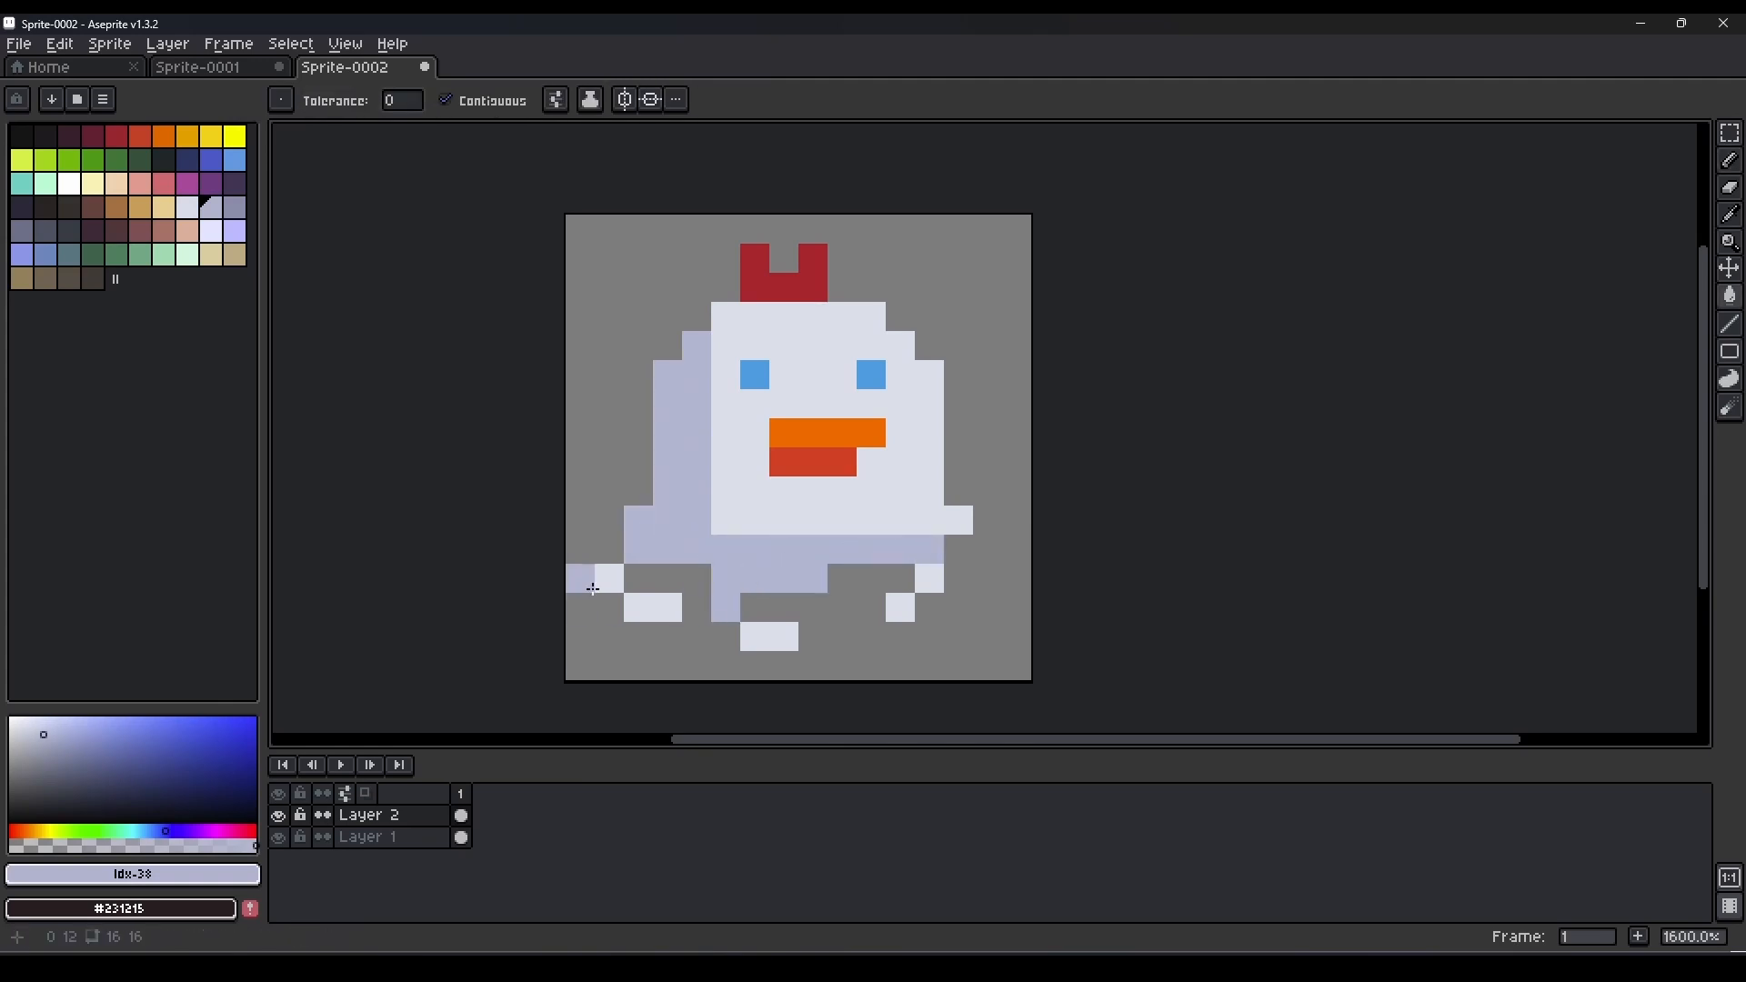
pyautogui.moveTo(609, 578); pyautogui.dragTo(667, 611)
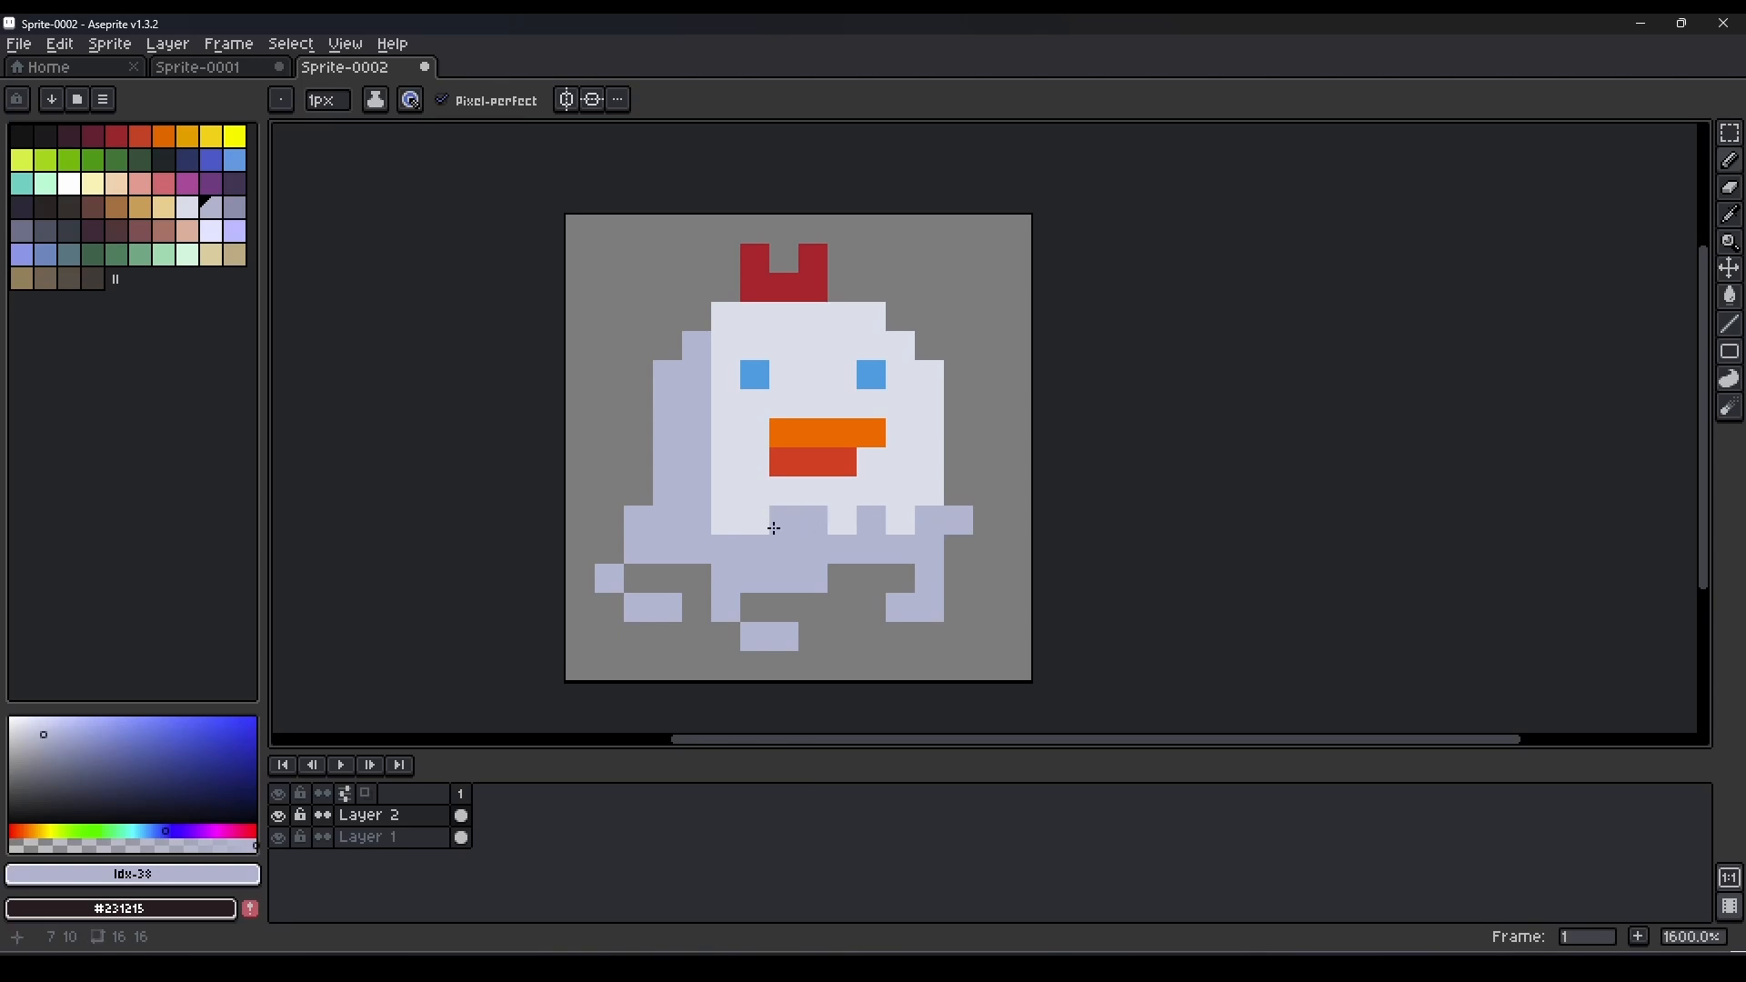
# Dither the inner edge of the left-side shading with pale lavender pixels and lighten parts of the notched lower edge.
pyautogui.keyDown('alt'); pyautogui.click(723, 374); pyautogui.keyUp('alt')
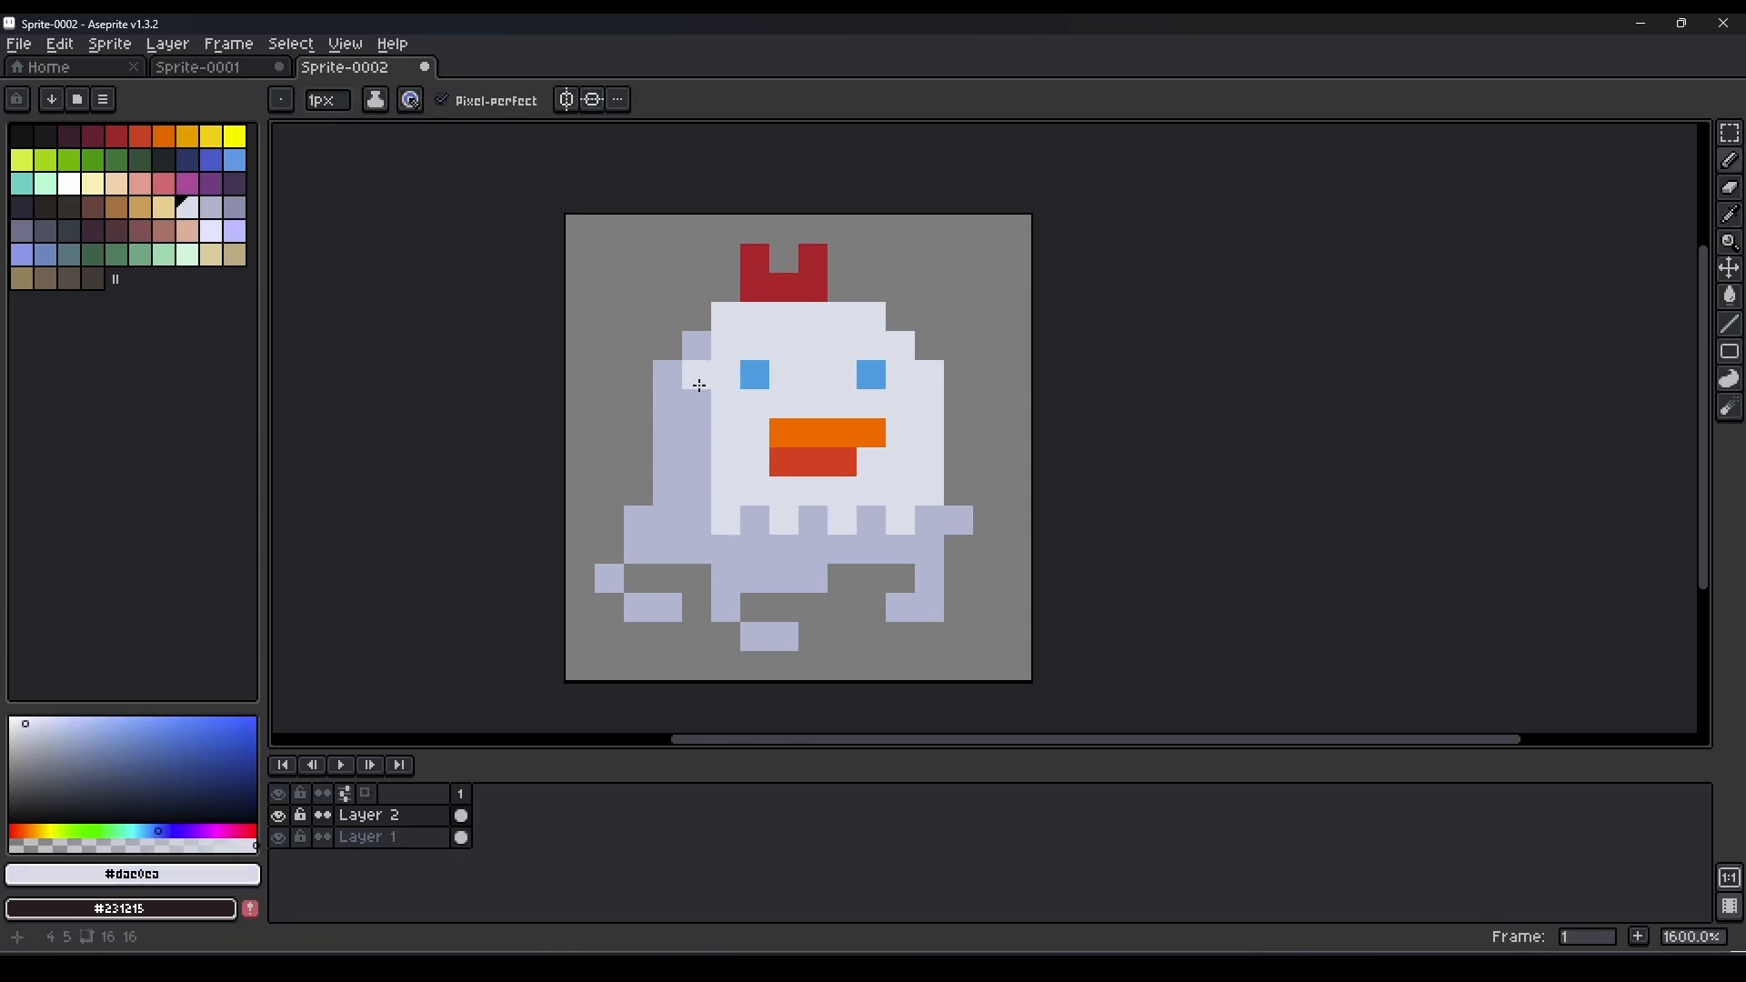
pyautogui.hotkey('ctrl', 'z')
pyautogui.hotkey('ctrl', 'z')
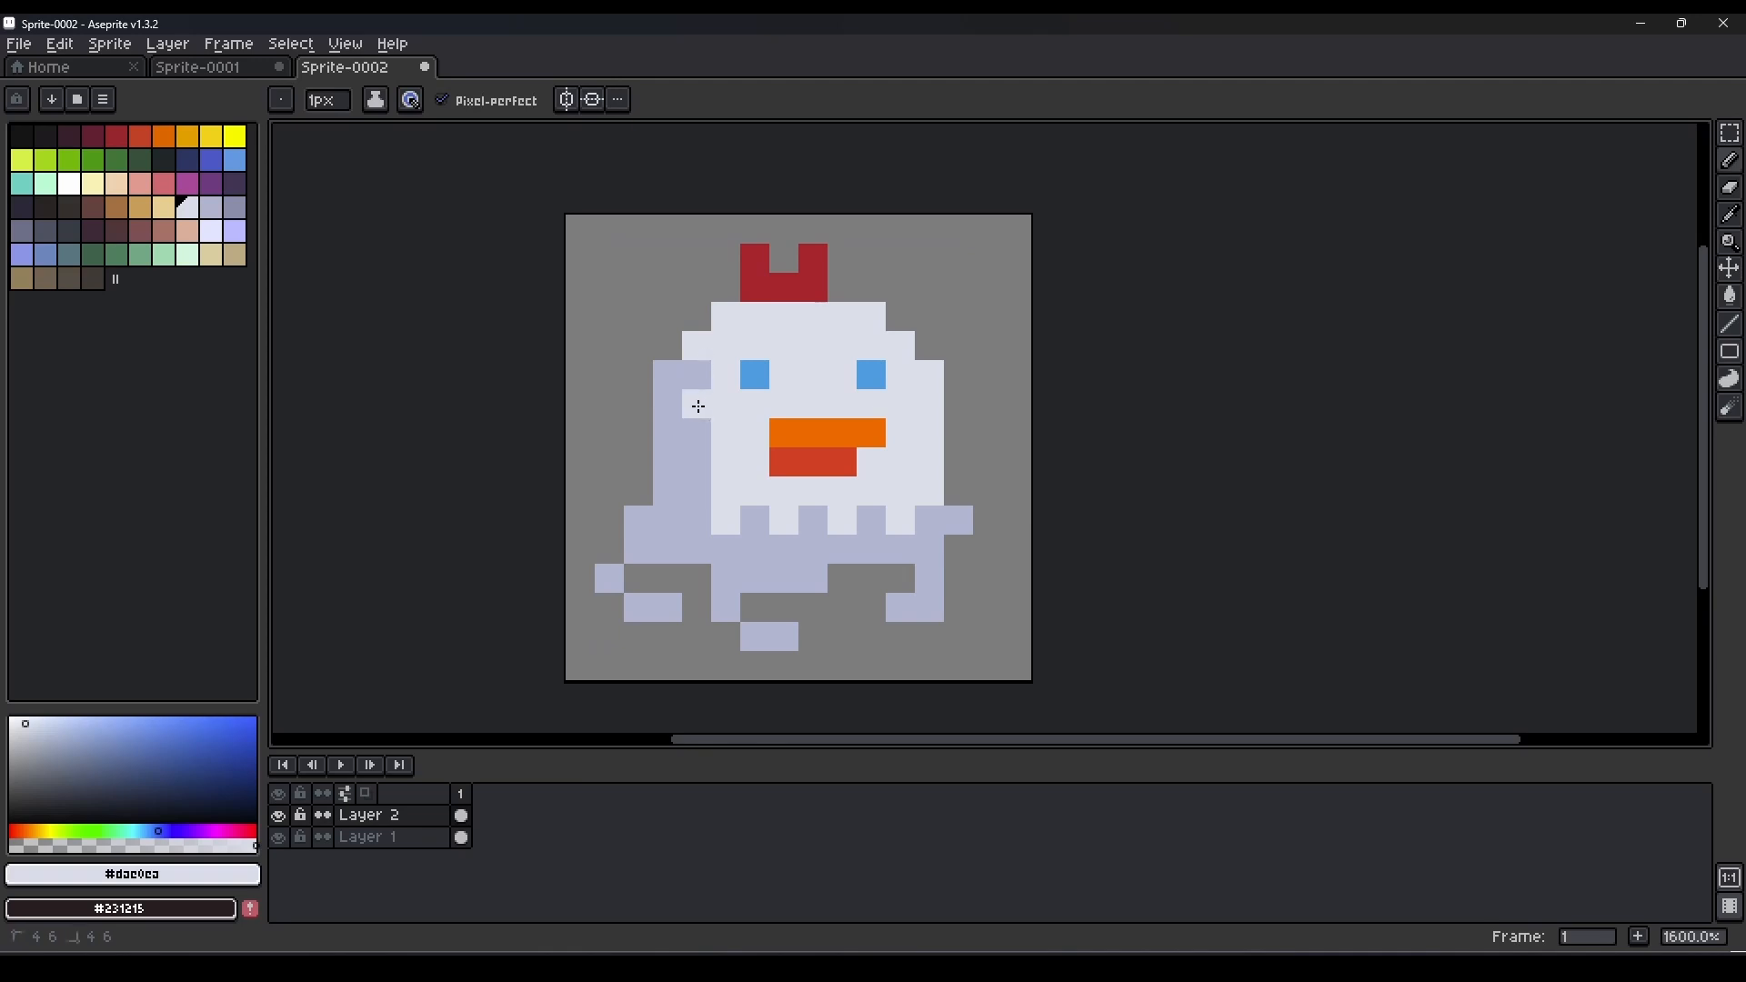
pyautogui.keyDown('alt'); pyautogui.click(694, 539); pyautogui.keyUp('alt')
pyautogui.keyDown('alt'); pyautogui.click(792, 526); pyautogui.keyUp('alt')
pyautogui.click(805, 520)
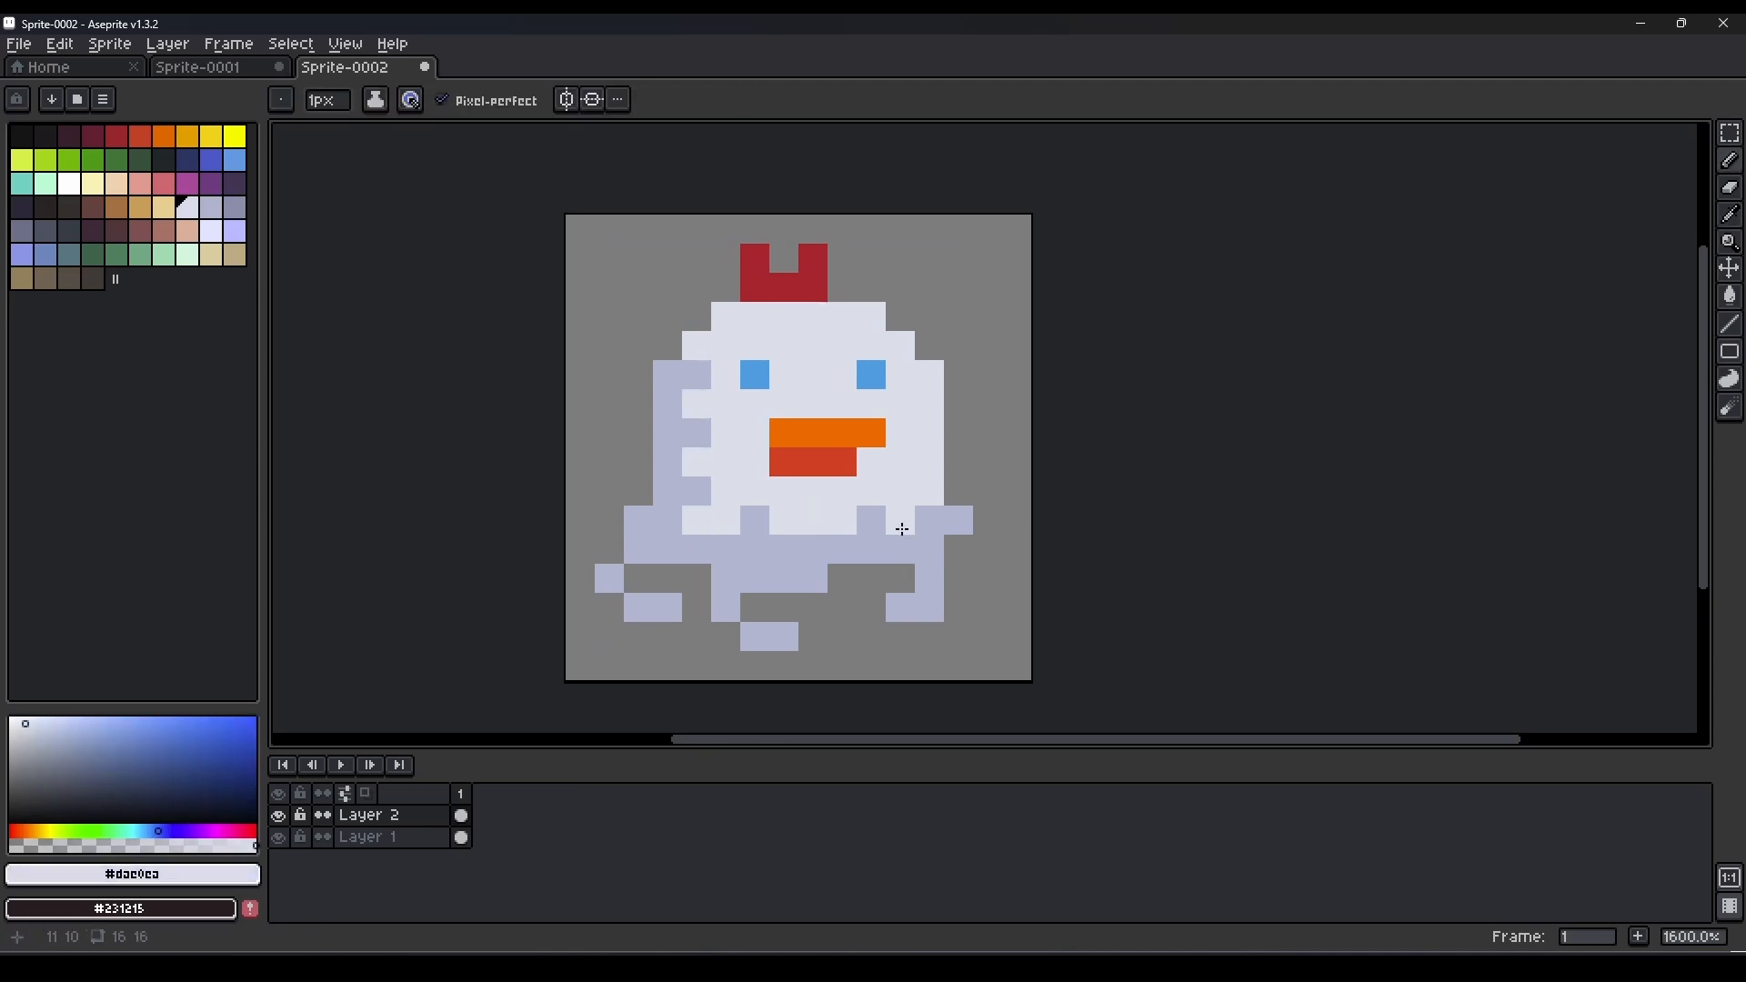
# Redo the pale lavender notches along the body's lower edge and widen the body's left side by one pixel.
pyautogui.keyDown('alt'); pyautogui.click(728, 606); pyautogui.keyUp('alt')
pyautogui.hotkey('ctrl', 'z')
pyautogui.hotkey('ctrl', 'z')
pyautogui.hotkey('ctrl', 'z')
pyautogui.hotkey('ctrl', 'z')
pyautogui.press('g')
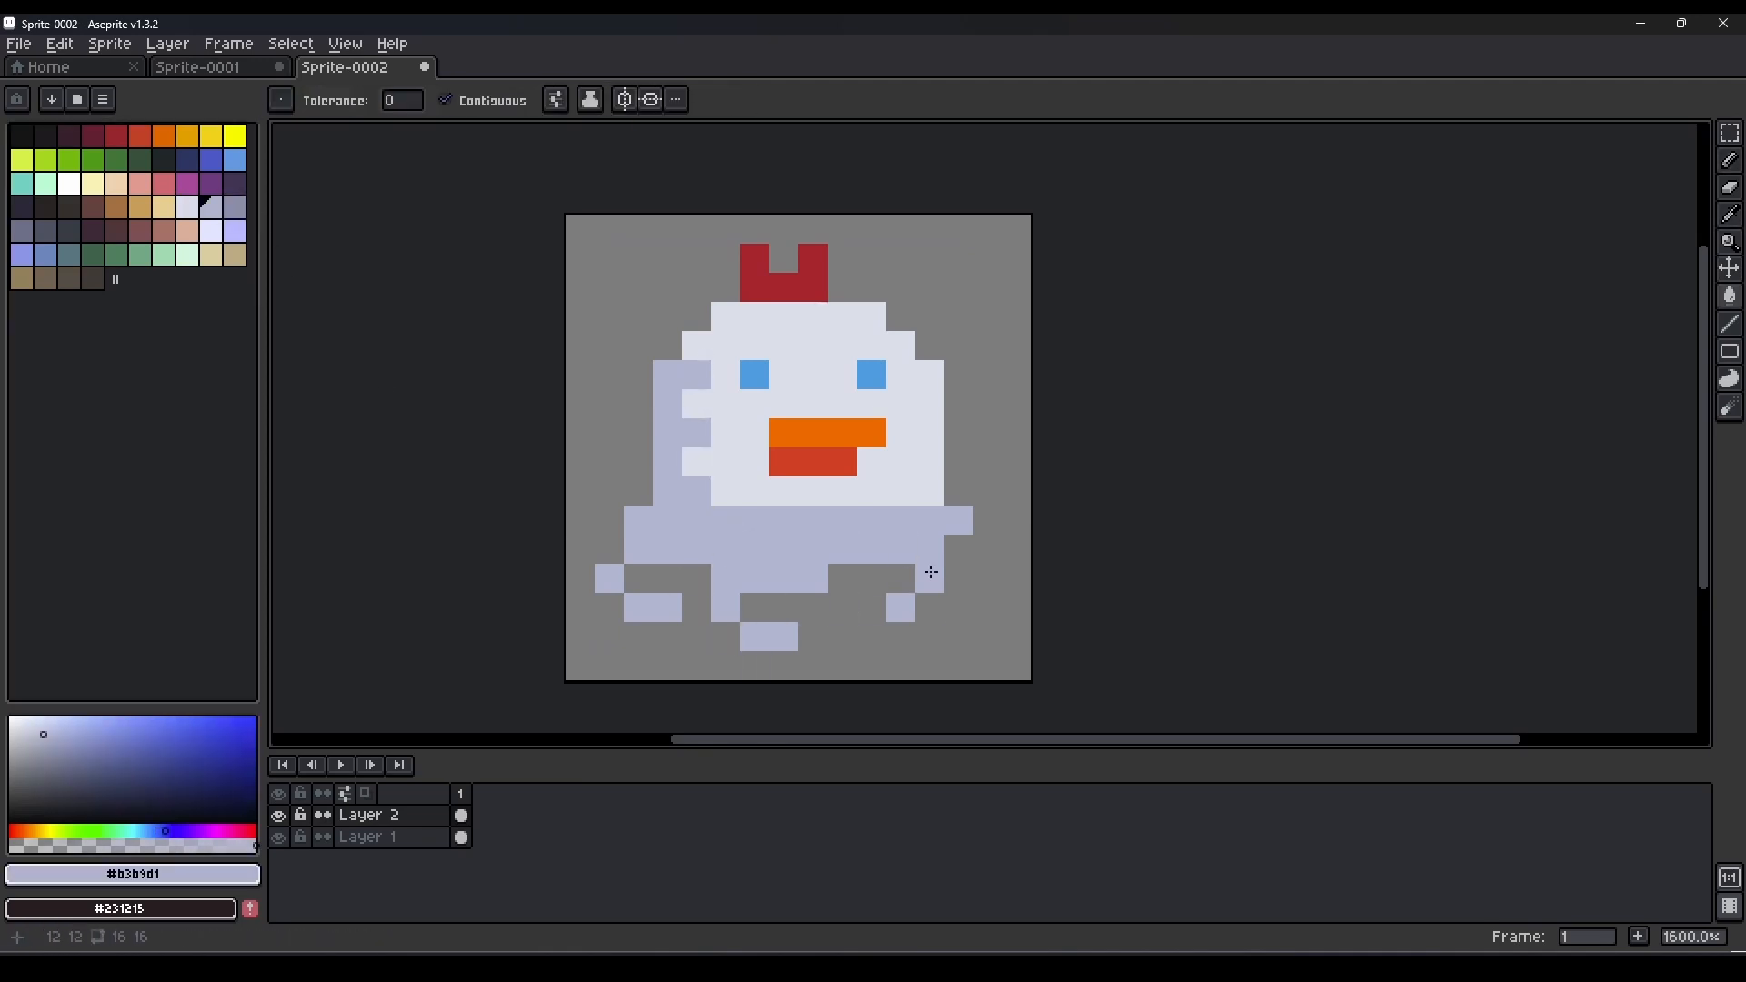
pyautogui.press('b')
pyautogui.keyDown('alt'); pyautogui.click(720, 502); pyautogui.keyUp('alt')
pyautogui.click(730, 516)
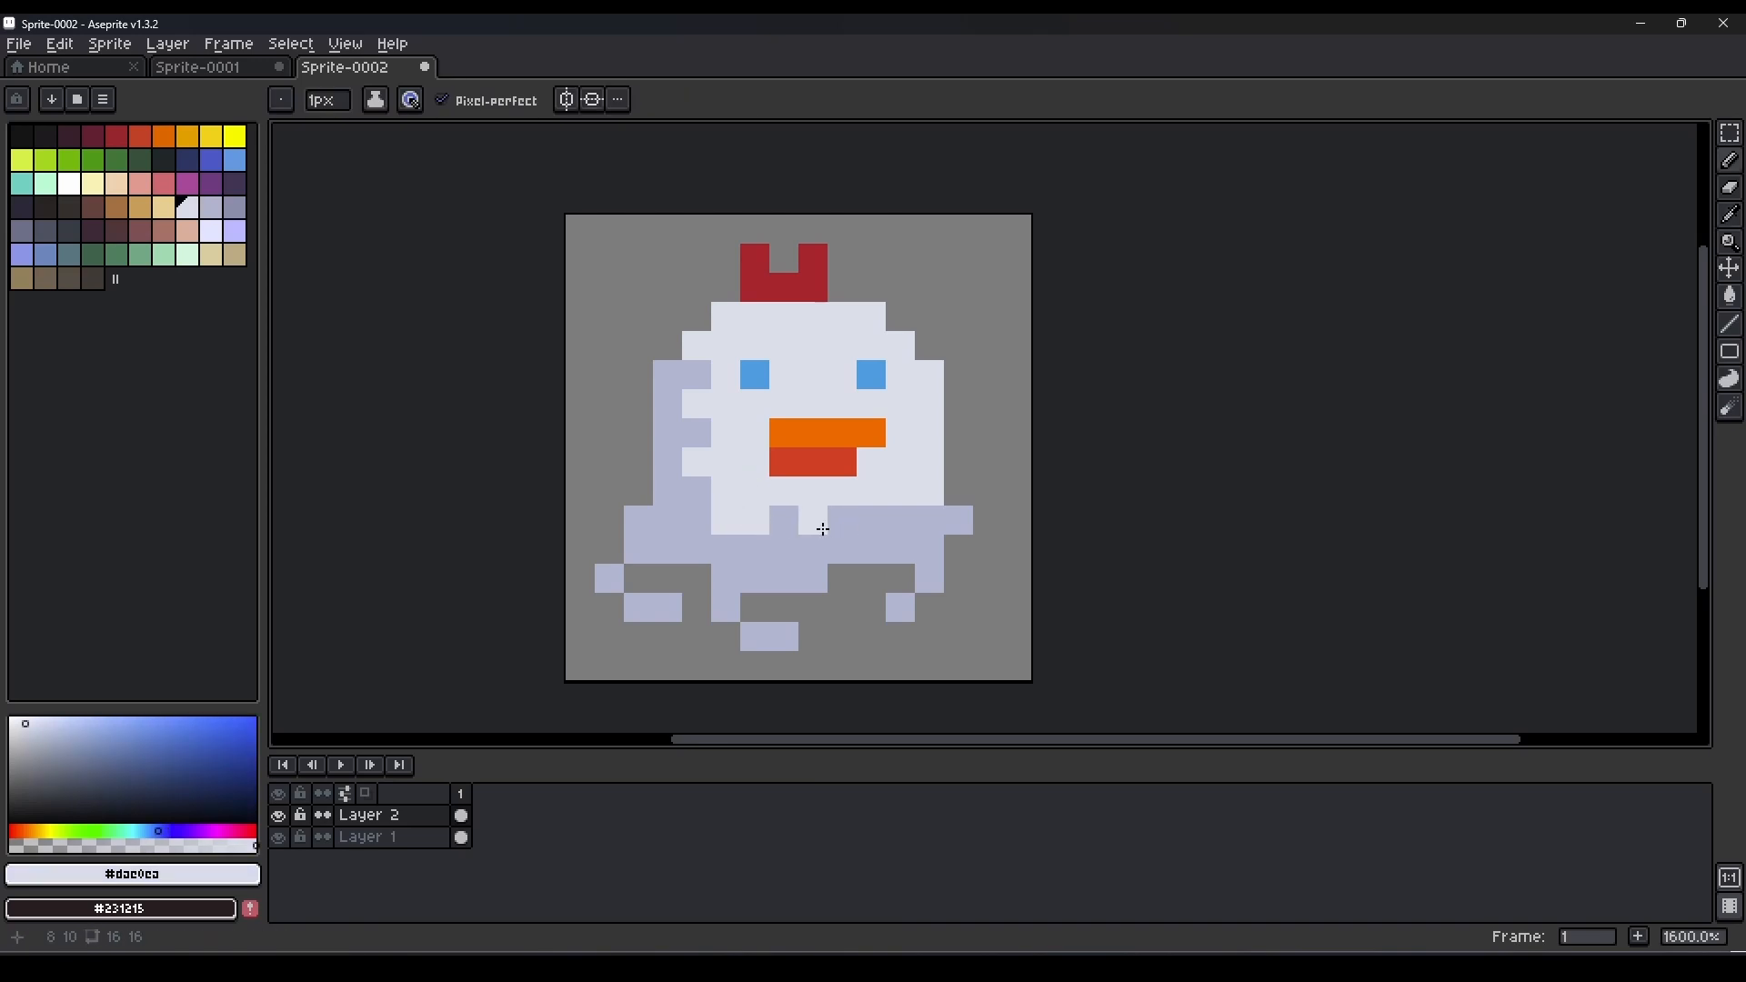
pyautogui.hotkey('ctrl', 'z')
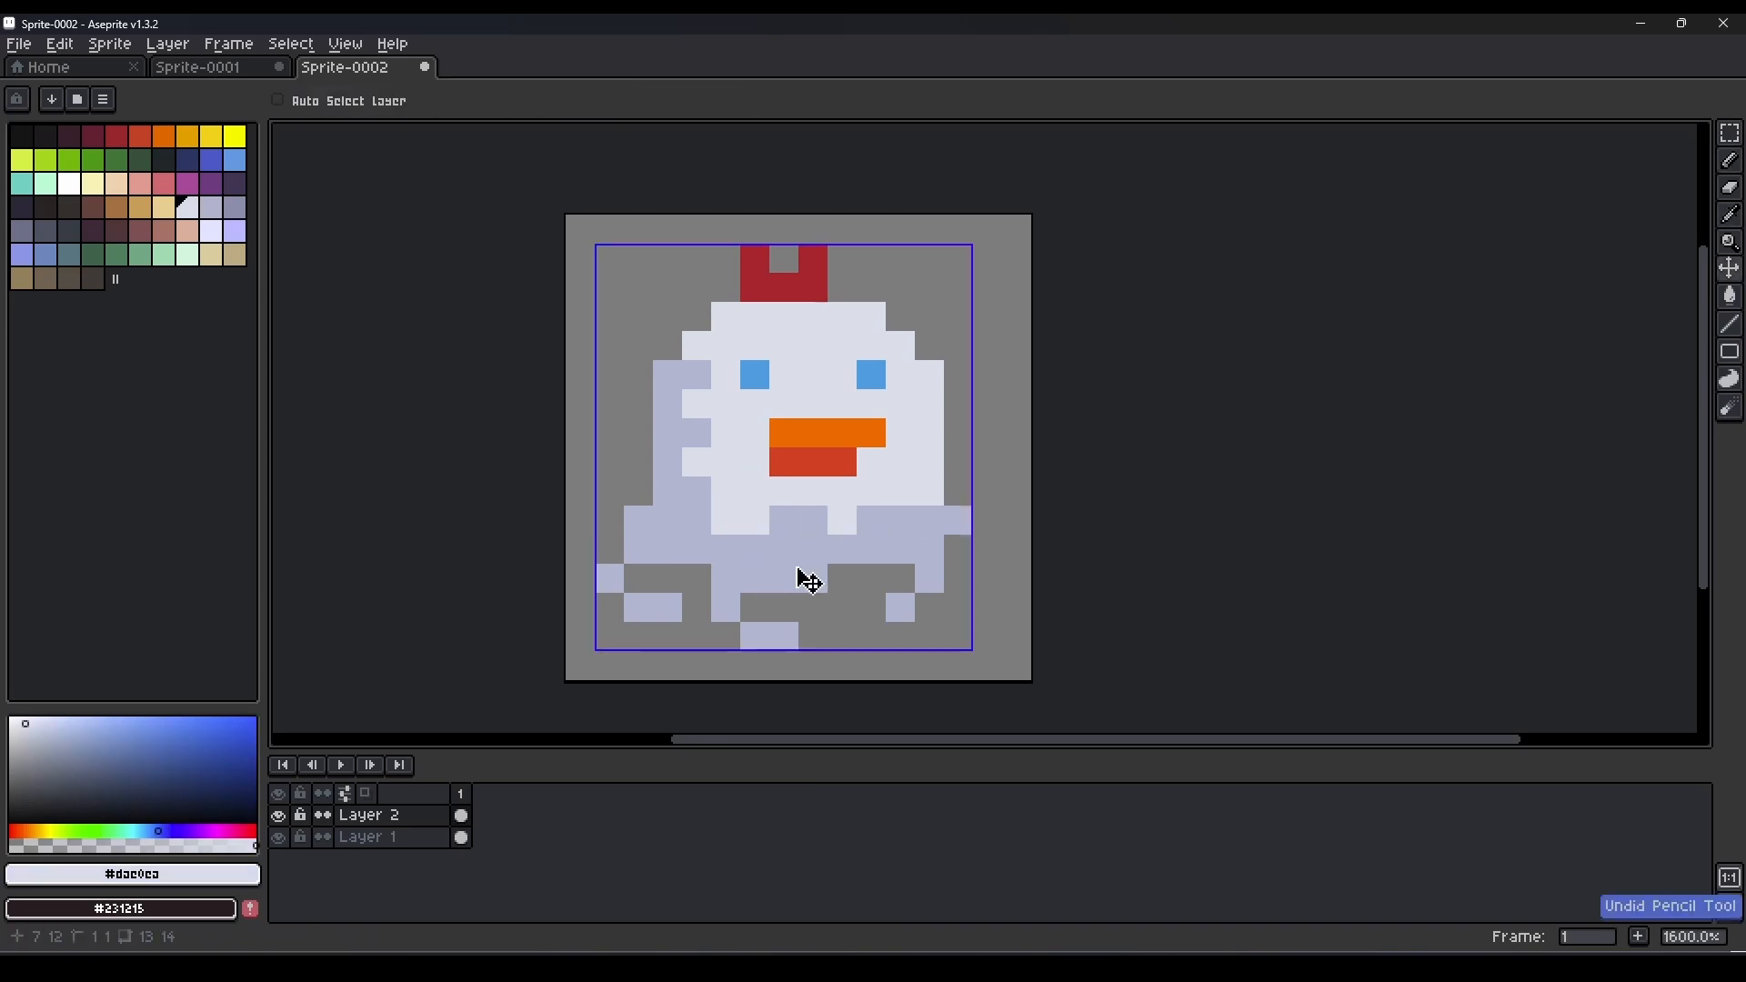
pyautogui.keyDown('alt'); pyautogui.click(885, 527); pyautogui.keyUp('alt')
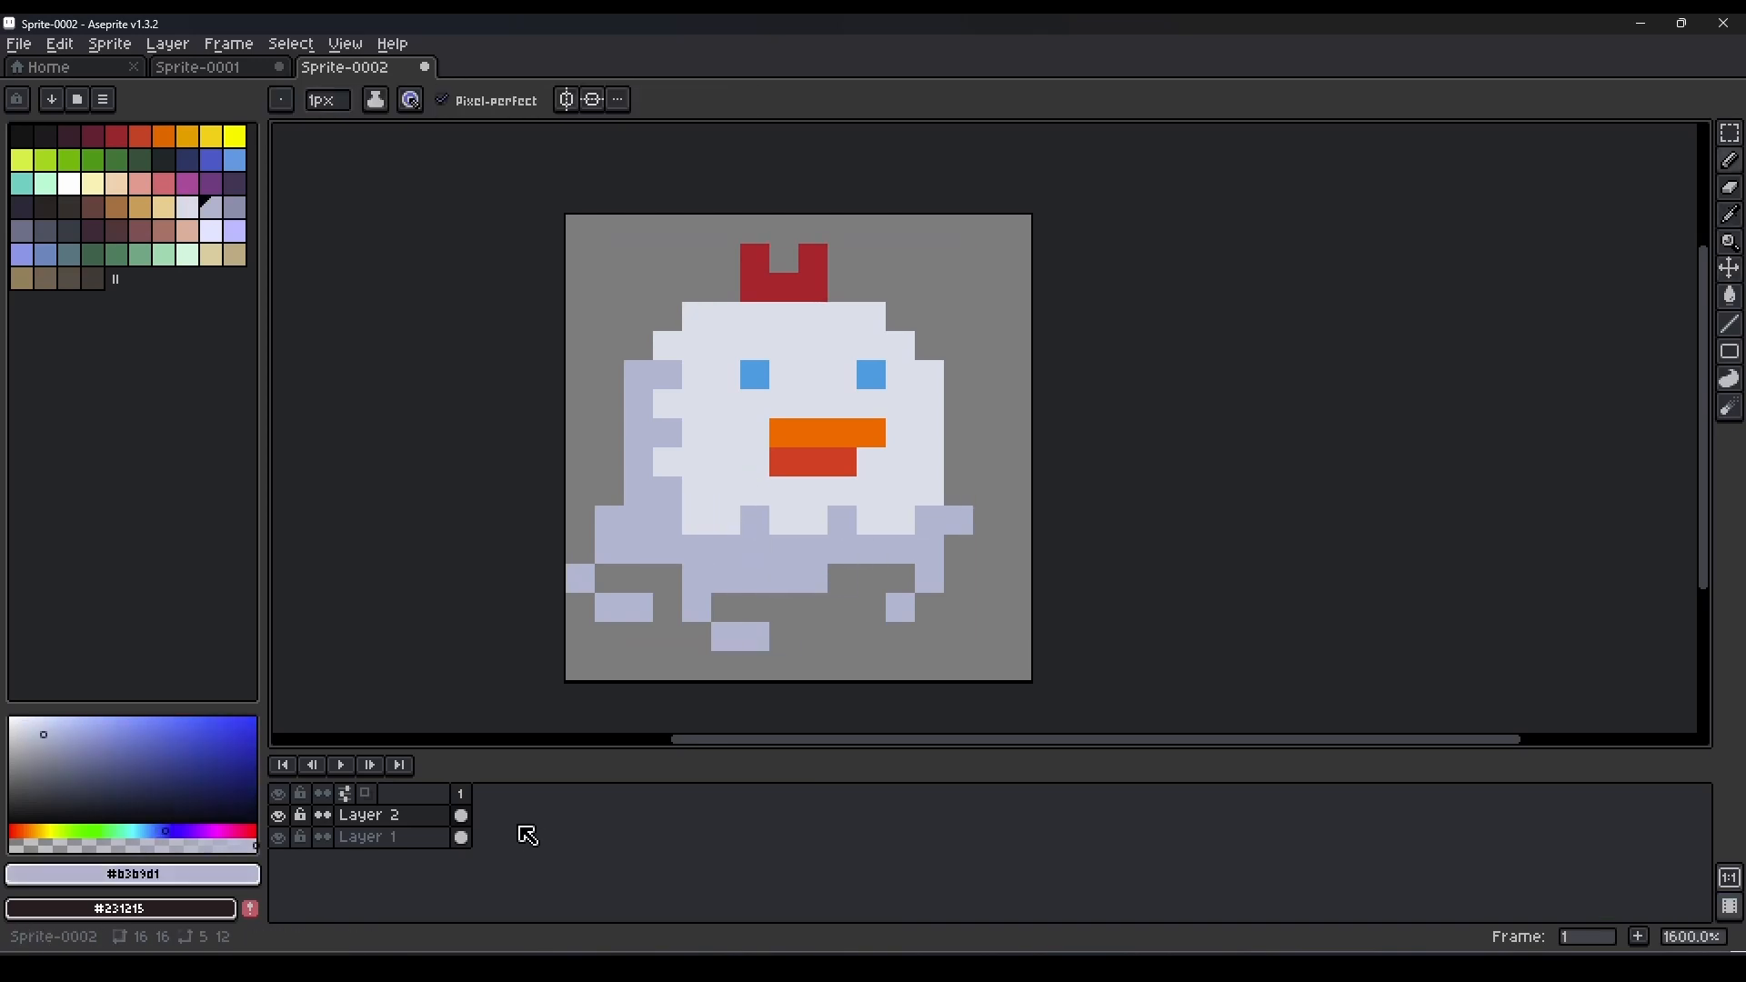
# Fill the Layer 1 background with near-black #141013.
pyautogui.click(382, 837)
pyautogui.press('g')
pyautogui.click(46, 136)
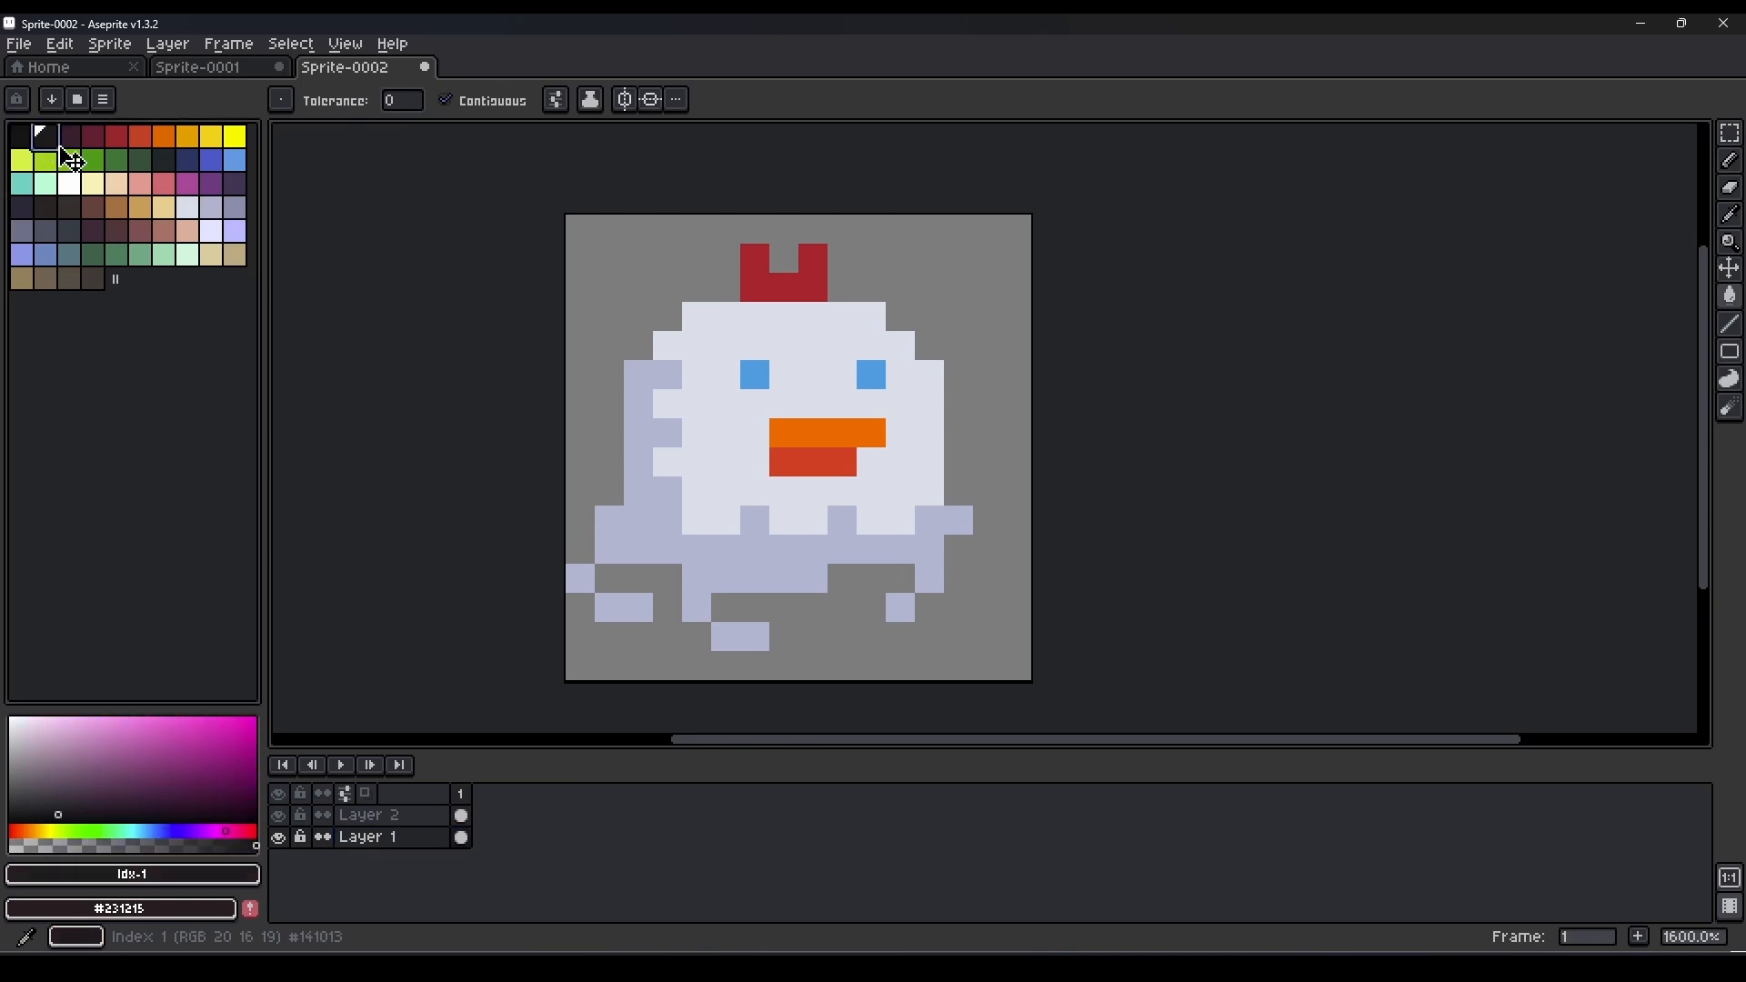
pyautogui.click(608, 400)
pyautogui.press('b')
# Add a second frame and move the chicken on Layer 2 up one pixel in it.
pyautogui.click(401, 816)
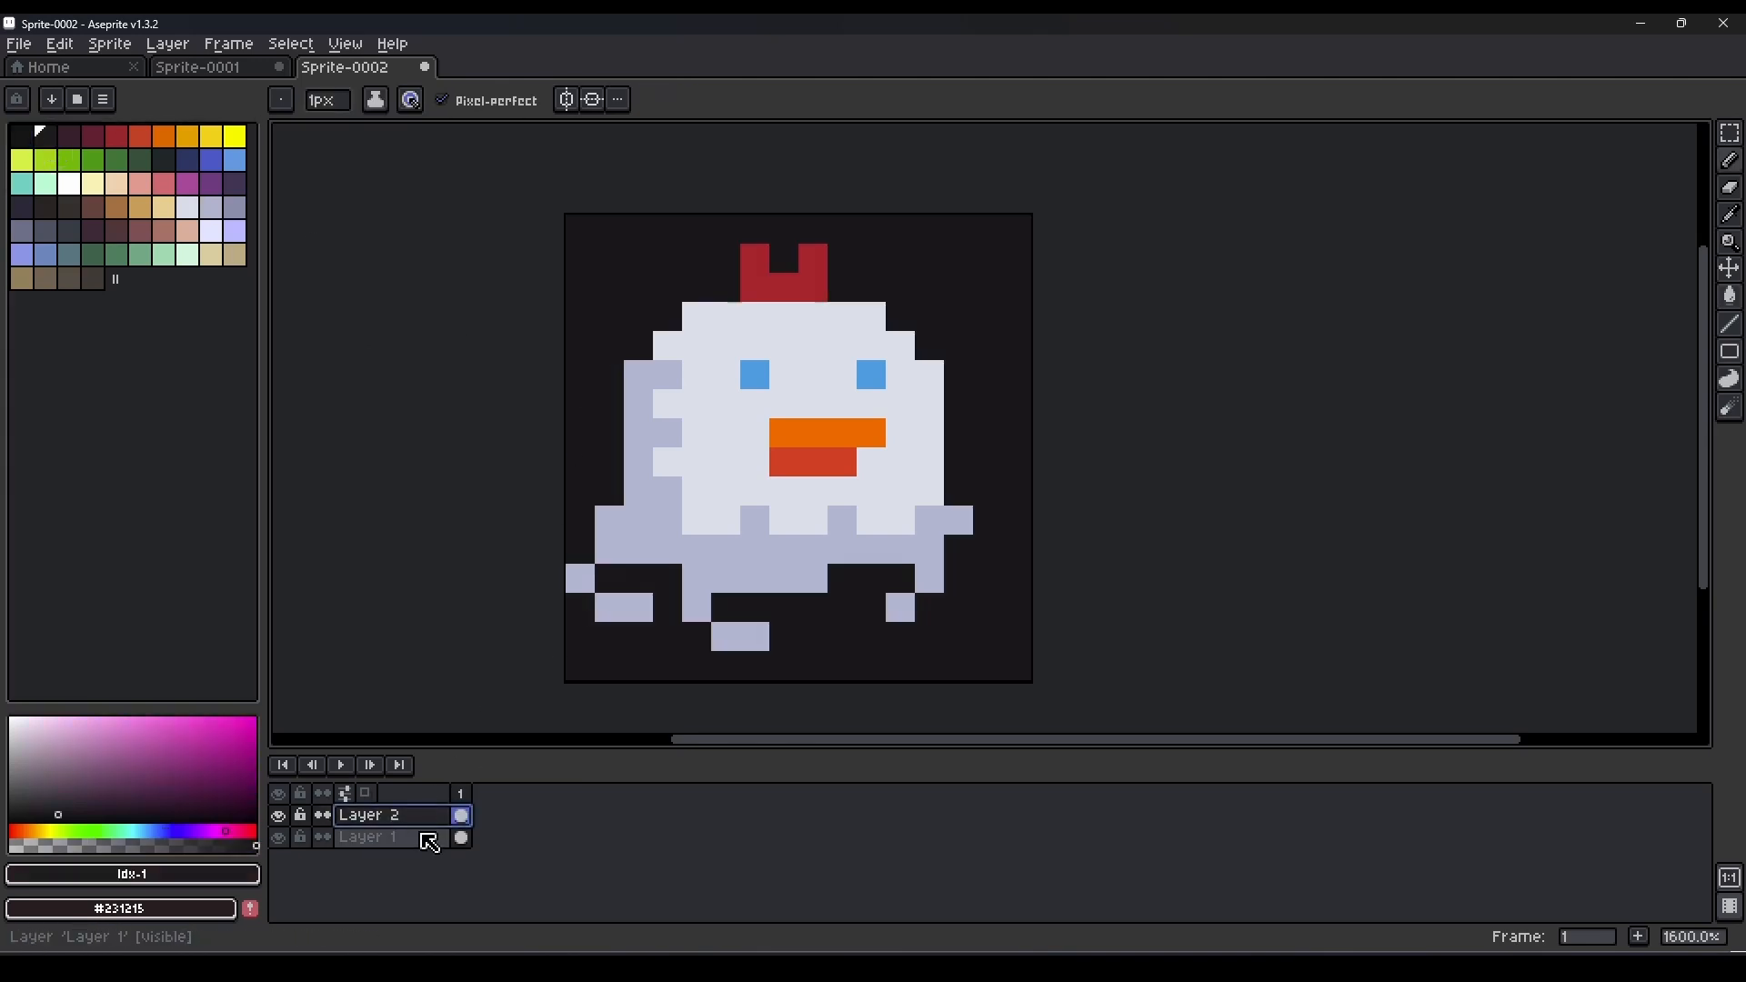
pyautogui.hotkey('alt', 'n')
pyautogui.press('v')
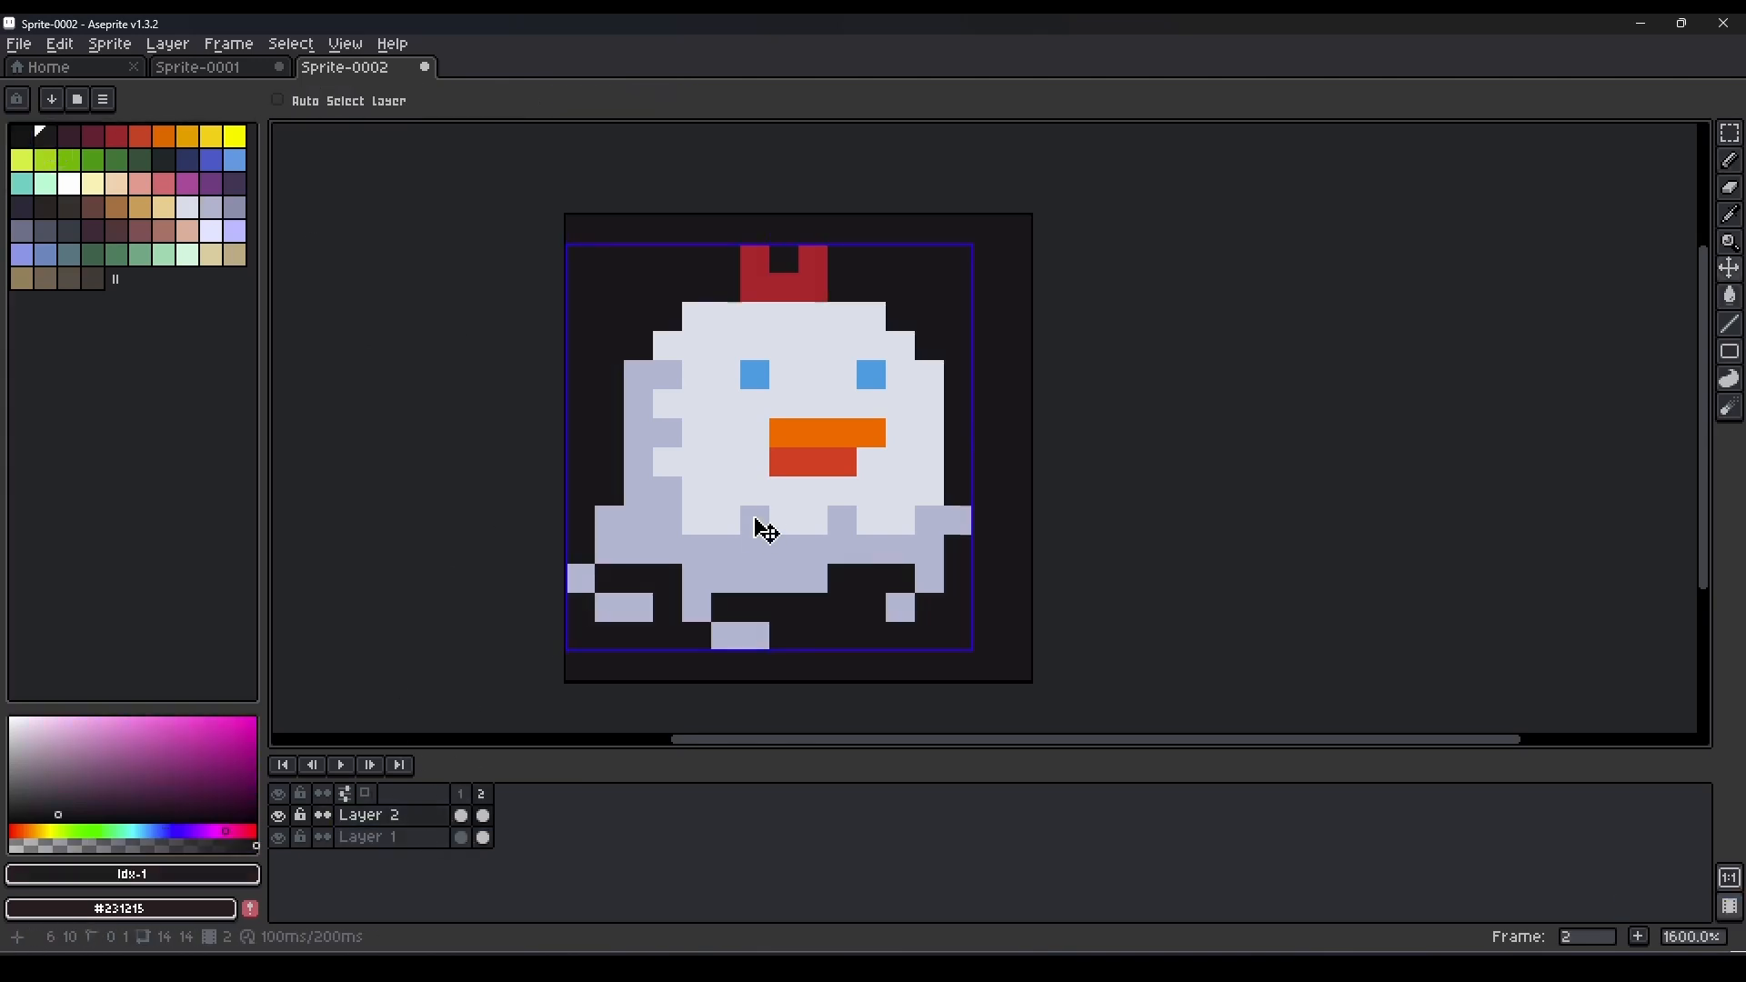
pyautogui.moveTo(762, 553)
pyautogui.mouseDown()
pyautogui.moveTo(756, 530)
pyautogui.moveTo(688, 581)
pyautogui.mouseUp()
# Extend the bobbing animation to seven frames, with the chicken raised in frames 2 to 4 and back down from frame 5.
pyautogui.press('b')
pyautogui.hotkey('alt', 'n')
pyautogui.hotkey('alt', 'n')
pyautogui.hotkey('alt', 'n')
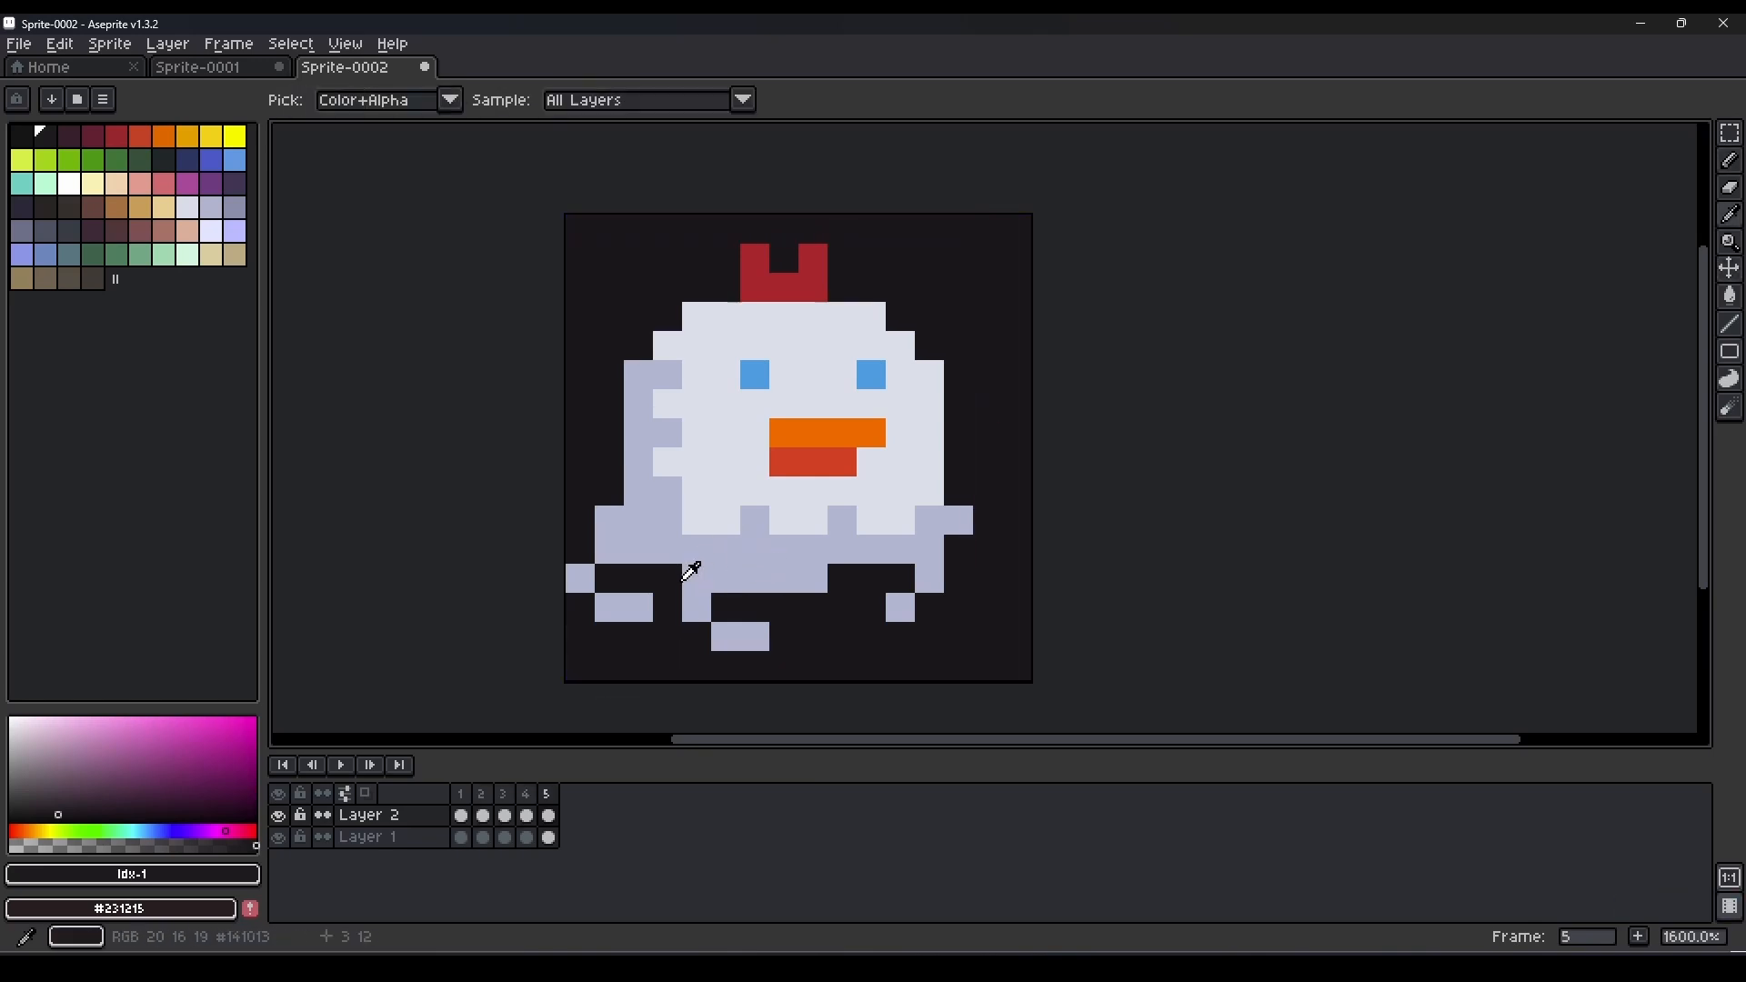
pyautogui.hotkey('alt', 'n')
pyautogui.hotkey('alt', 'n')
# Play and step through the animation, and duplicate frame 4 to hold the raised pose one frame longer.
pyautogui.click(342, 772)
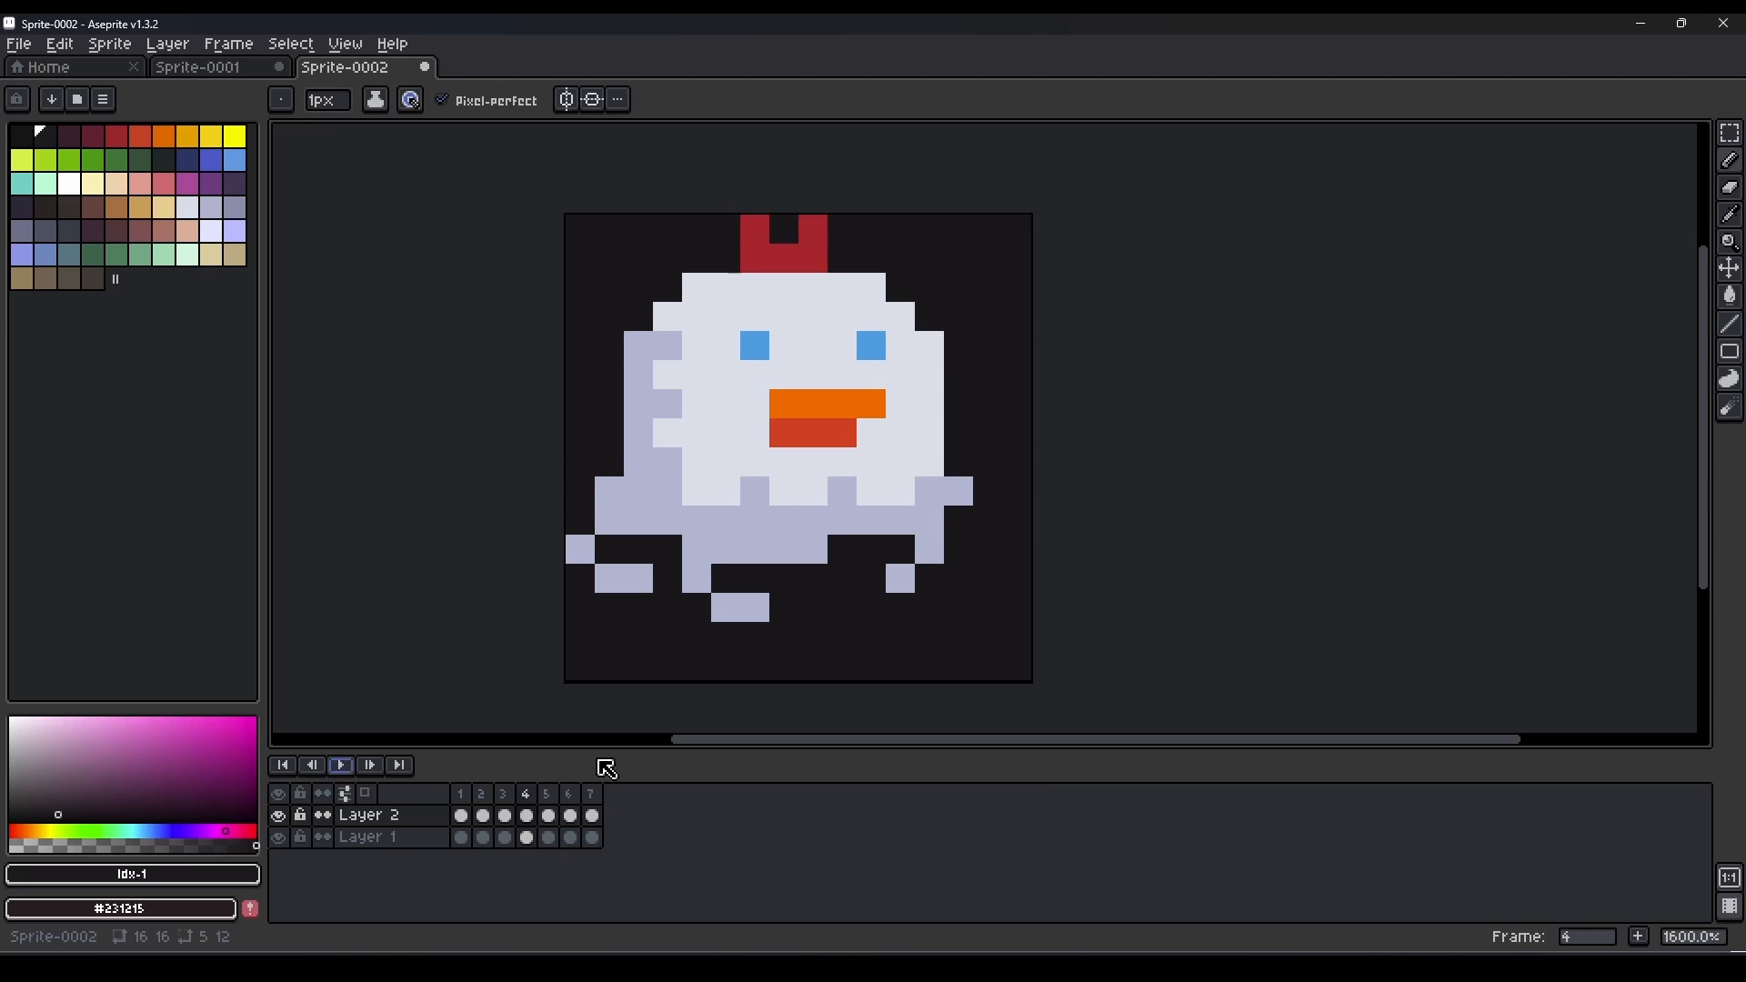
pyautogui.click(469, 806)
pyautogui.click(484, 799)
pyautogui.click(508, 798)
pyautogui.click(531, 798)
pyautogui.click(547, 798)
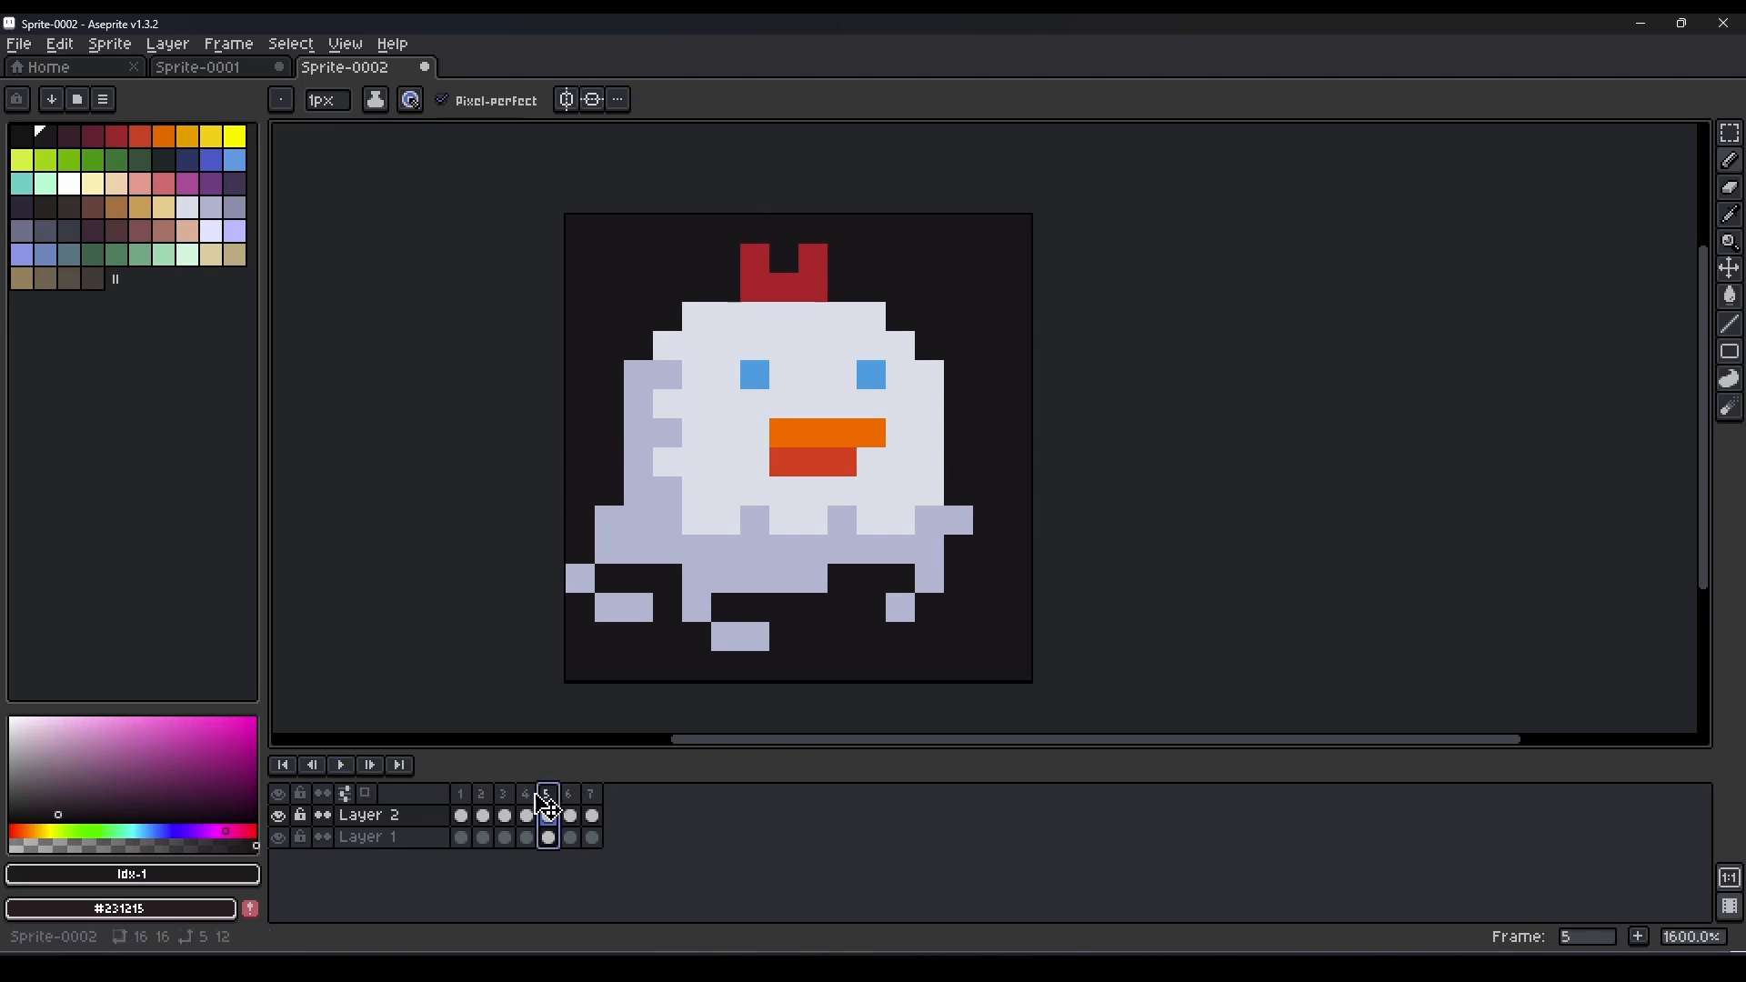
pyautogui.click(533, 799)
pyautogui.hotkey('alt', 'n')
pyautogui.click(343, 771)
# Stretch both blue eyes downward to two pixels tall in frame 2.
pyautogui.click(463, 797)
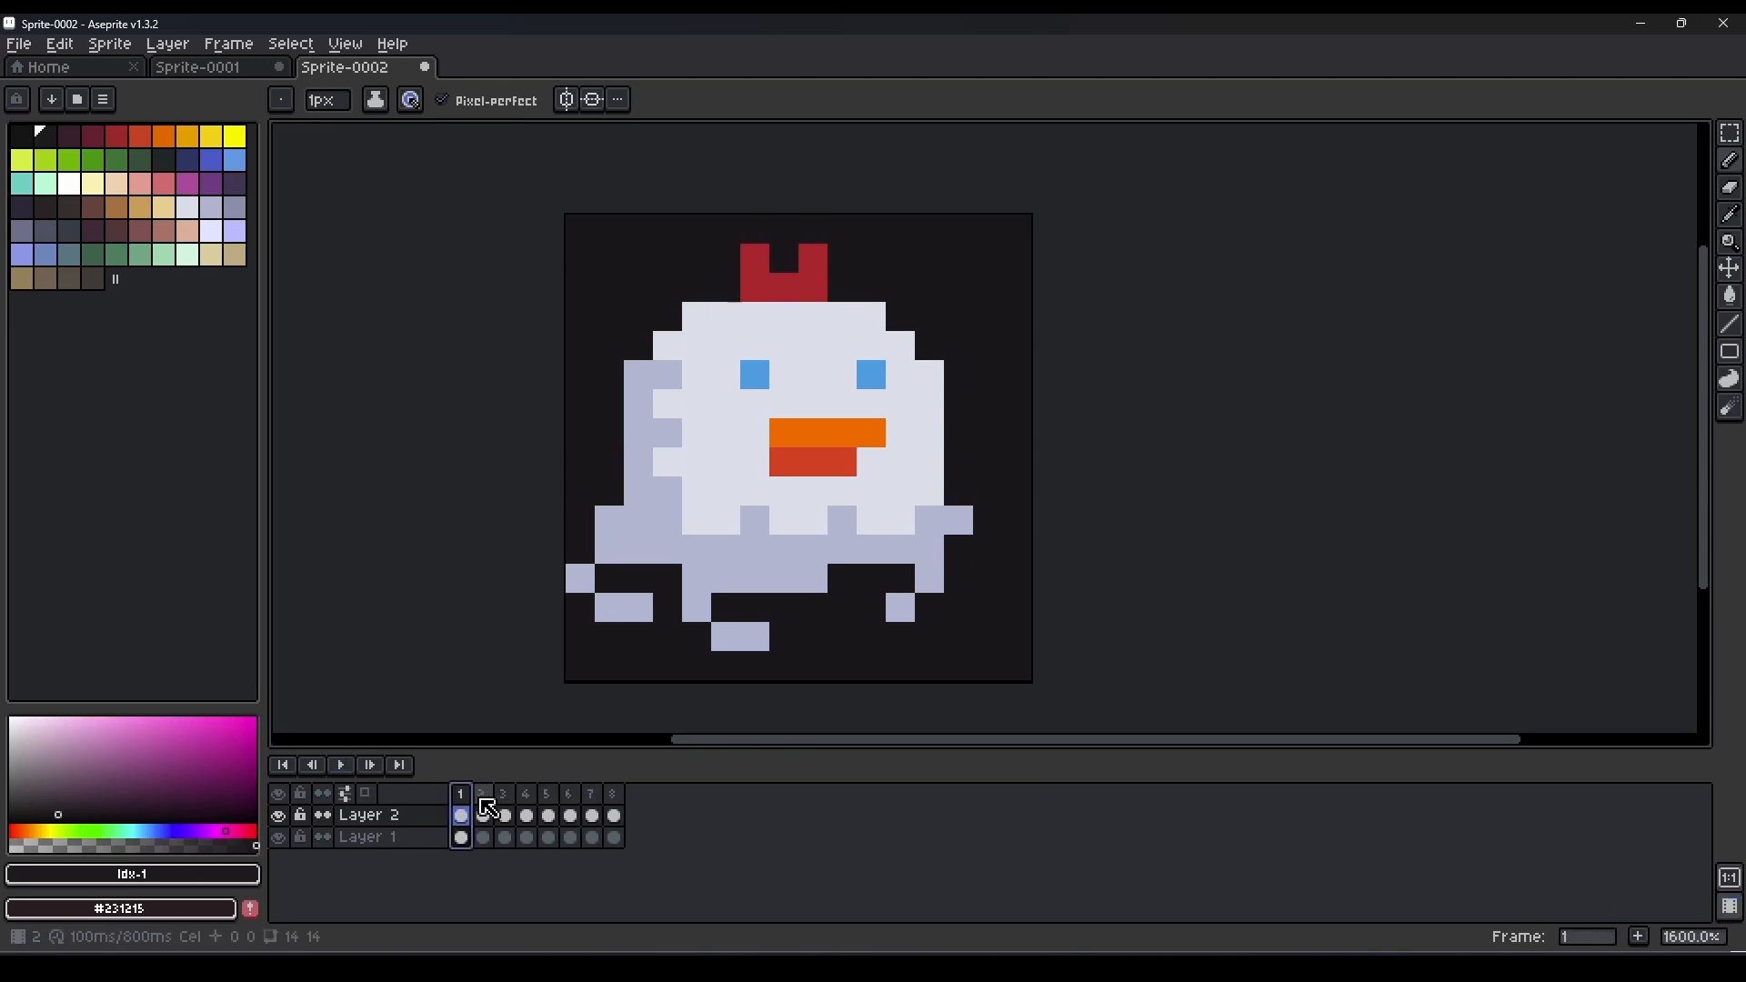
pyautogui.click(482, 798)
pyautogui.keyDown('alt'); pyautogui.click(755, 346); pyautogui.keyUp('alt')
pyautogui.click(756, 374)
pyautogui.click(871, 375)
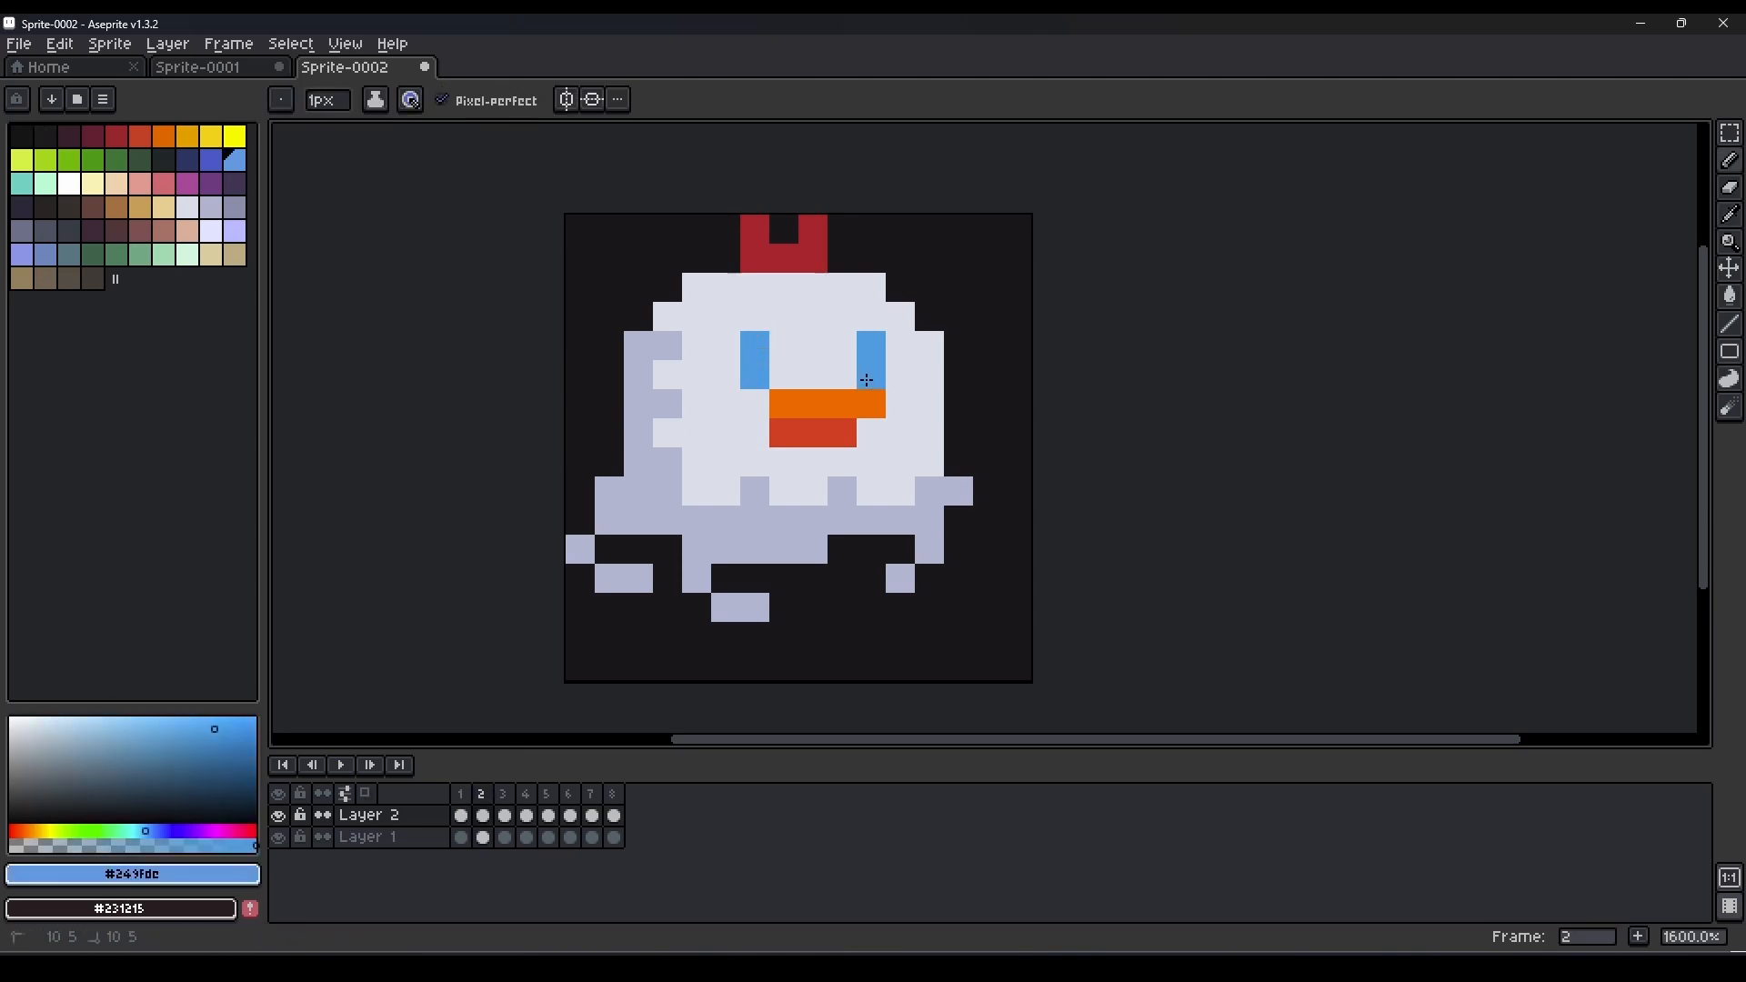
# Thicken the three tails in frame 2 with darker lavender pixels underneath and preview the animation.
pyautogui.keyDown('alt'); pyautogui.click(755, 608); pyautogui.keyUp('alt')
pyautogui.click(756, 636)
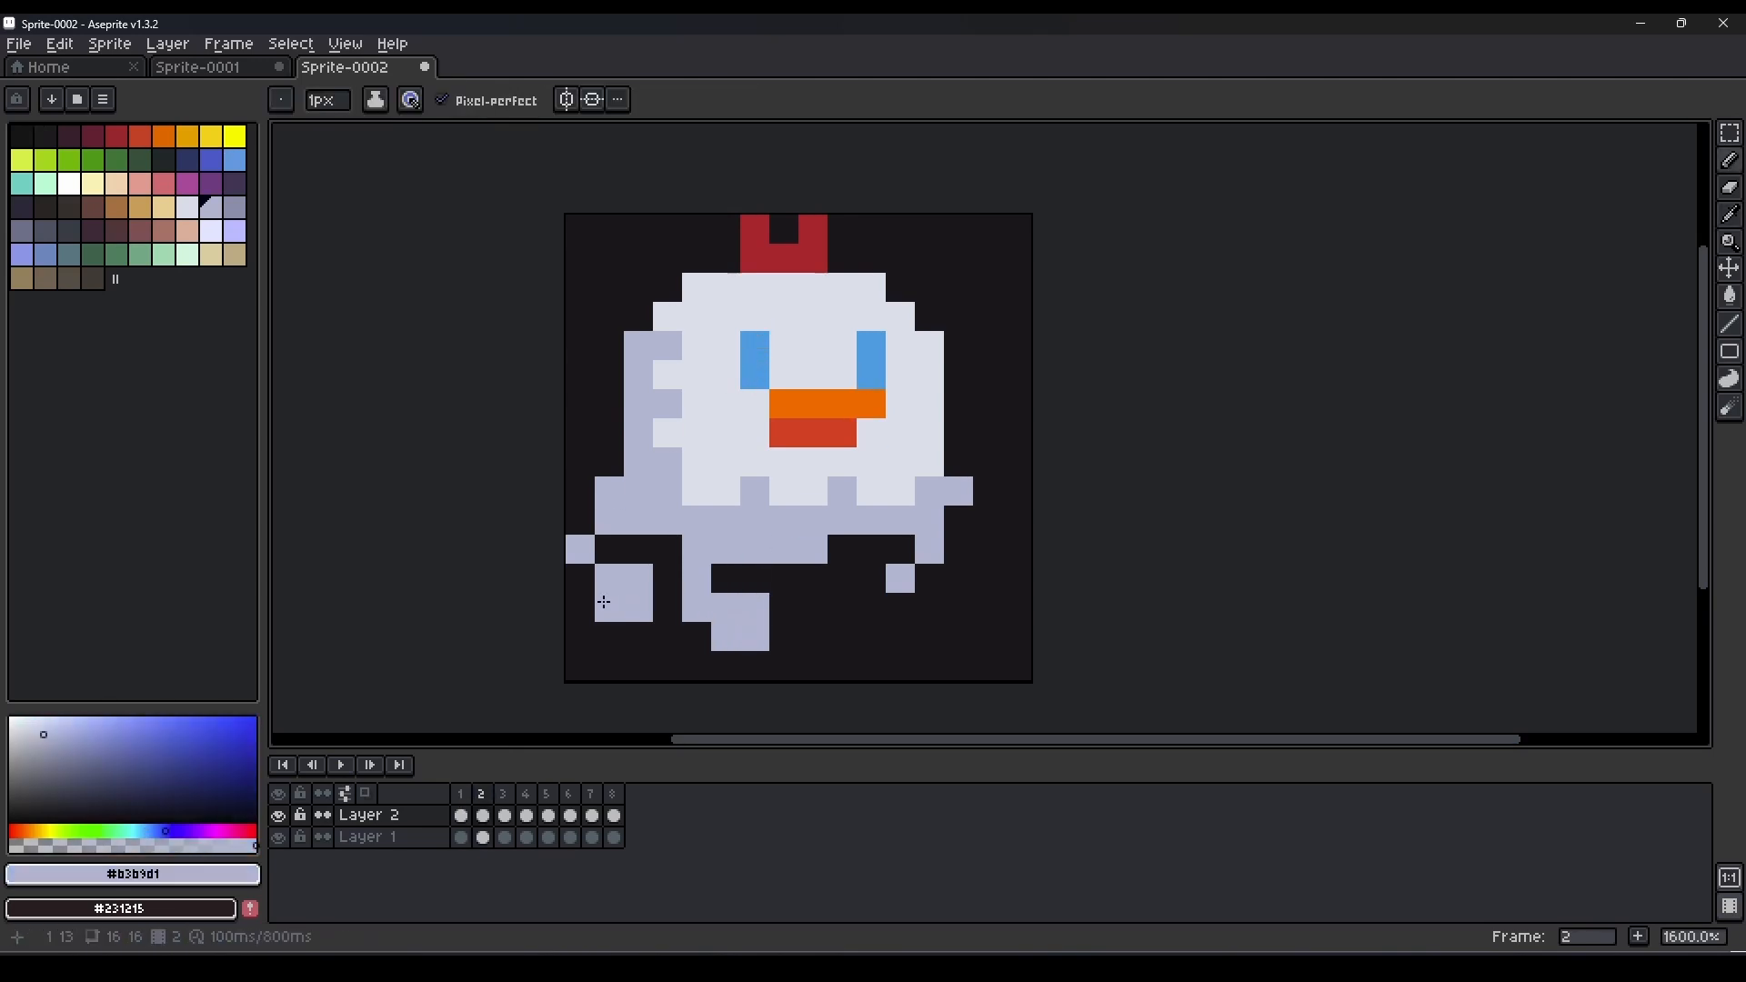
pyautogui.click(579, 580)
pyautogui.click(903, 607)
pyautogui.click(931, 580)
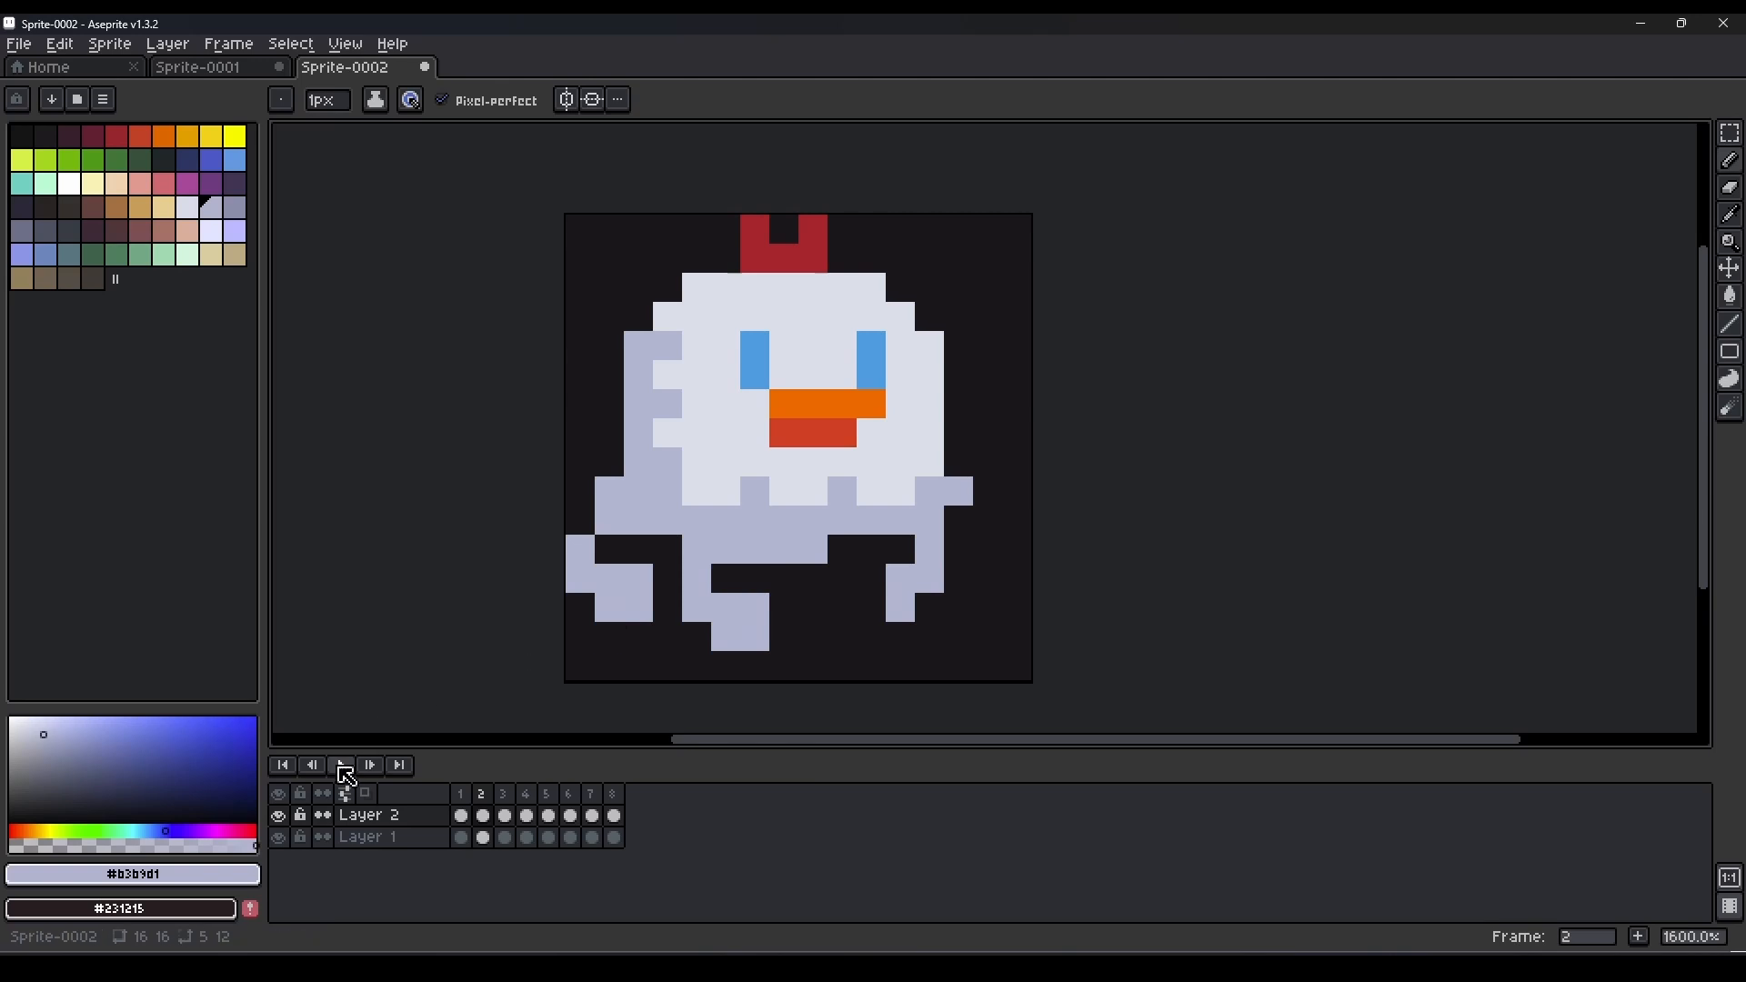
pyautogui.click(344, 767)
pyautogui.click(359, 771)
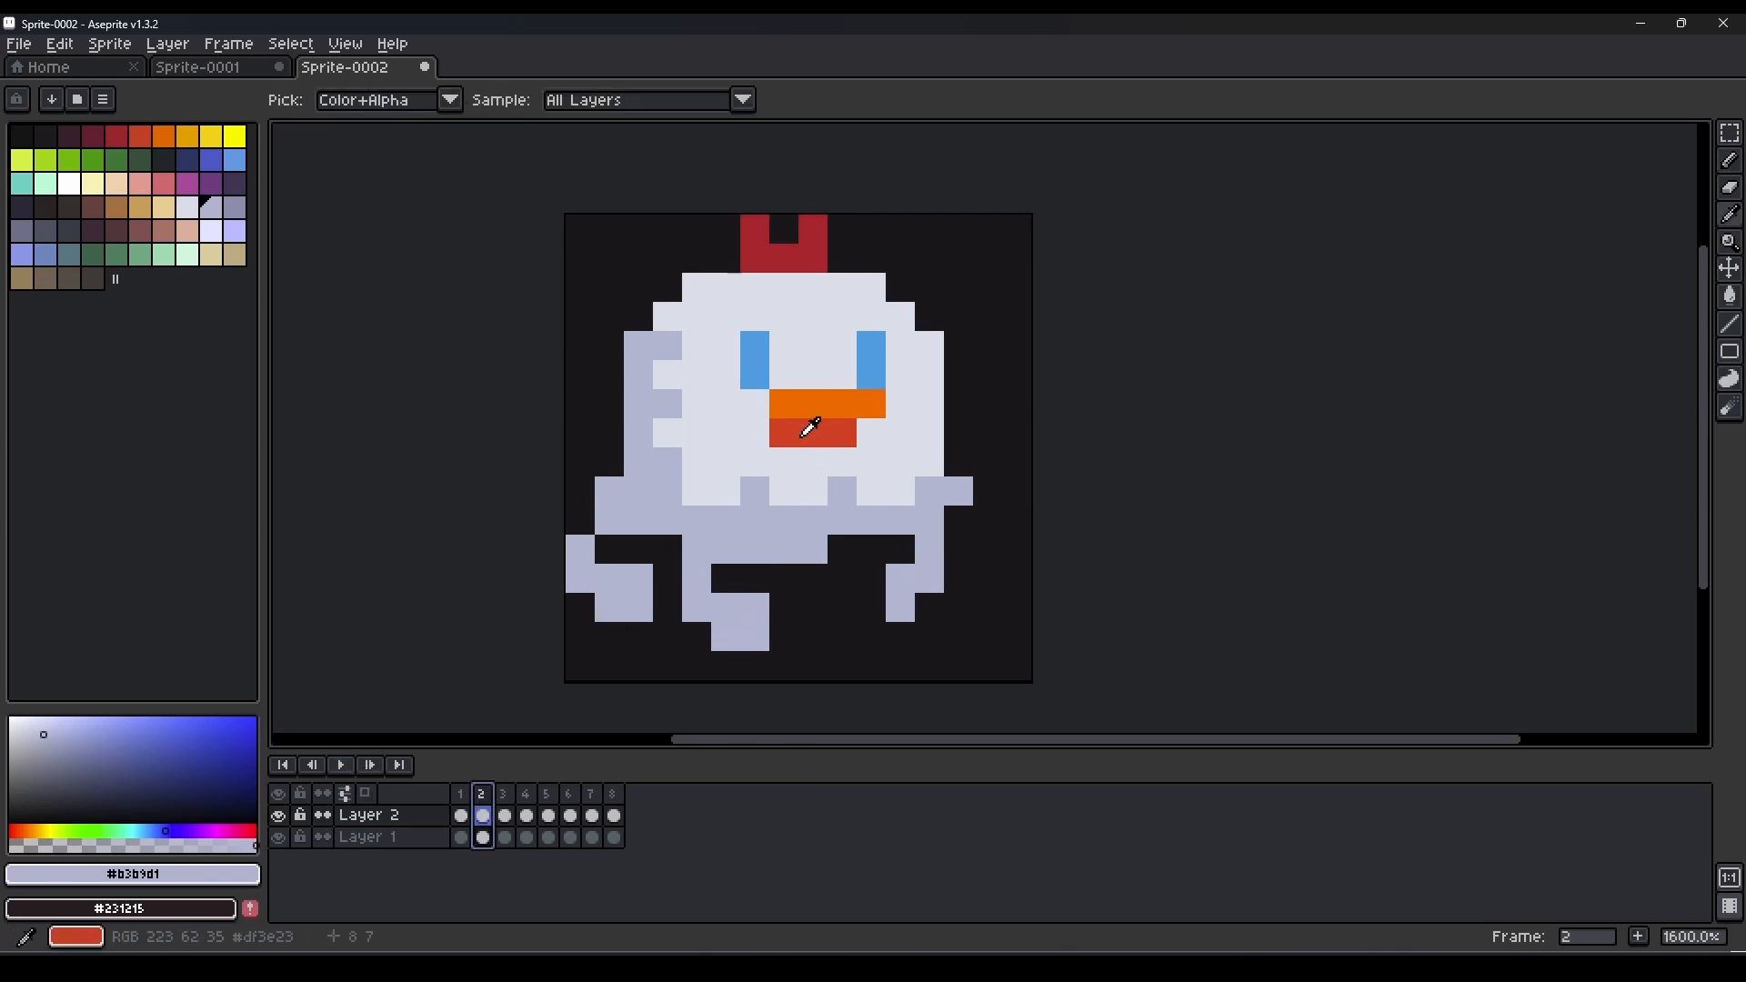
# Extend the red lower beak and the dark red comb downward by one pixel row in frame 2.
pyautogui.keyDown('alt'); pyautogui.click(822, 462); pyautogui.keyUp('alt')
pyautogui.keyDown('alt'); pyautogui.click(767, 260); pyautogui.keyUp('alt')
pyautogui.moveTo(758, 285); pyautogui.dragTo(812, 288)
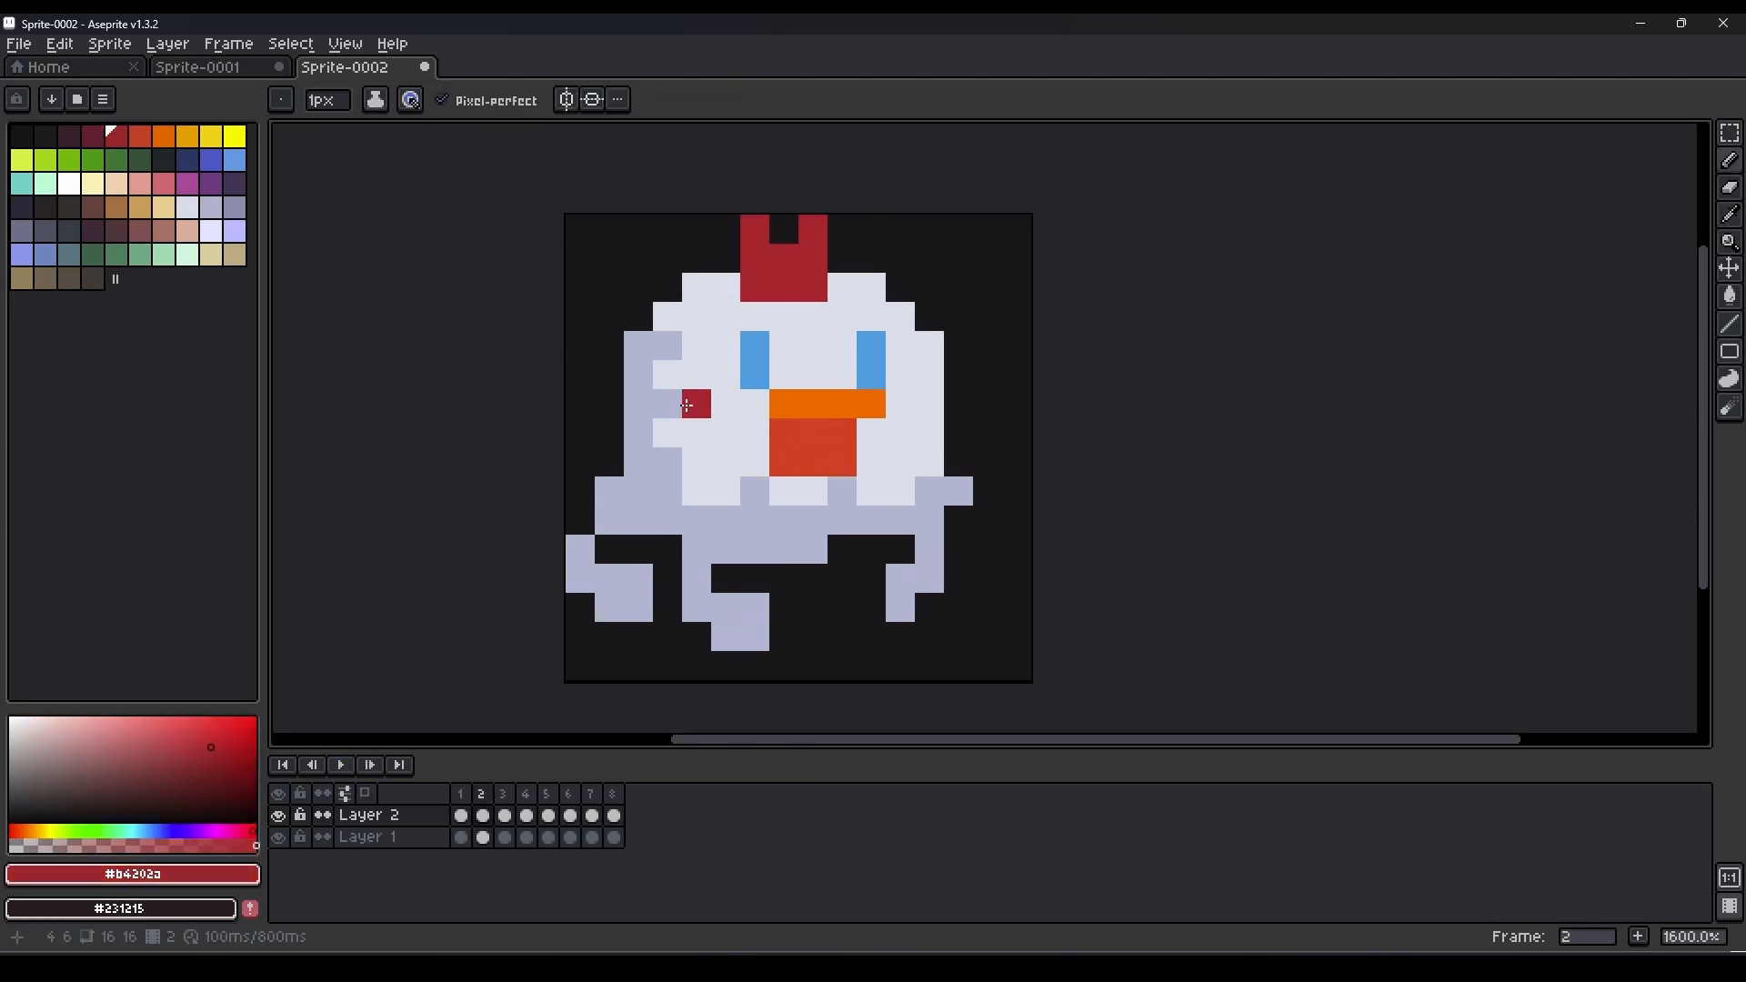
# Make the left-side shading solid darker lavender in frame 2 and add one pixel beside the right tail.
pyautogui.keyDown('alt'); pyautogui.click(651, 371); pyautogui.keyUp('alt')
pyautogui.moveTo(667, 373); pyautogui.dragTo(667, 437)
pyautogui.hotkey('ctrl', 'z')
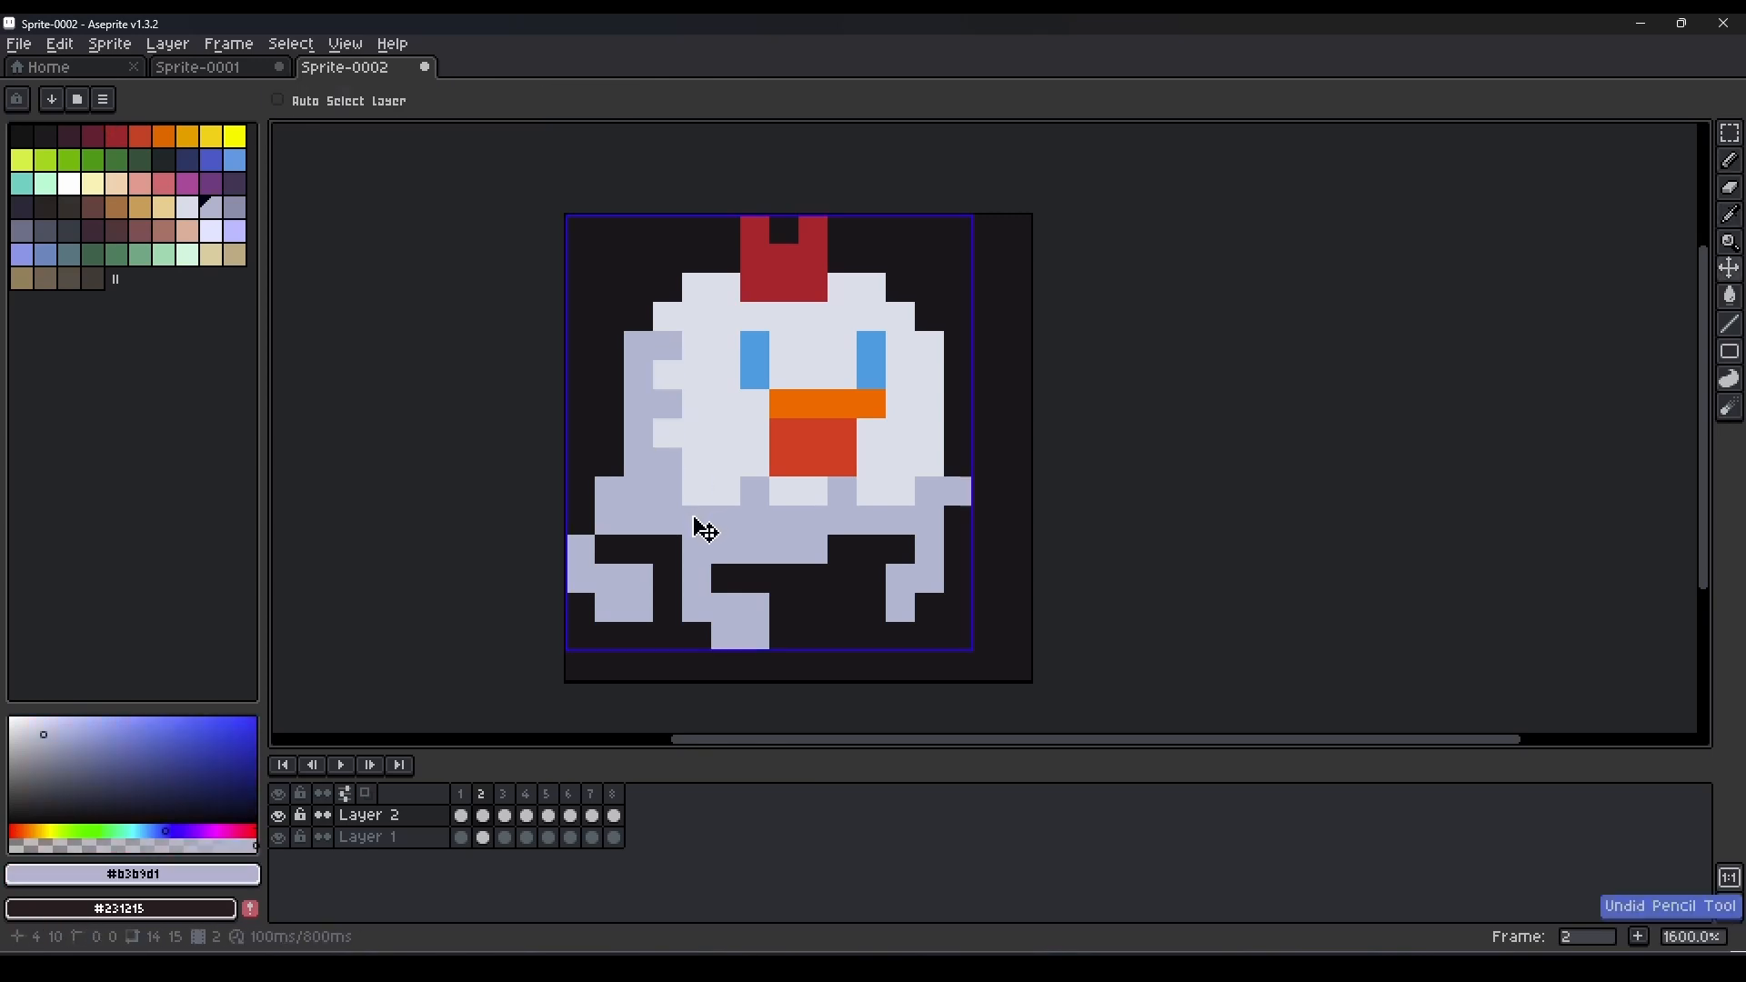
pyautogui.moveTo(668, 375); pyautogui.dragTo(662, 543)
pyautogui.click(344, 768)
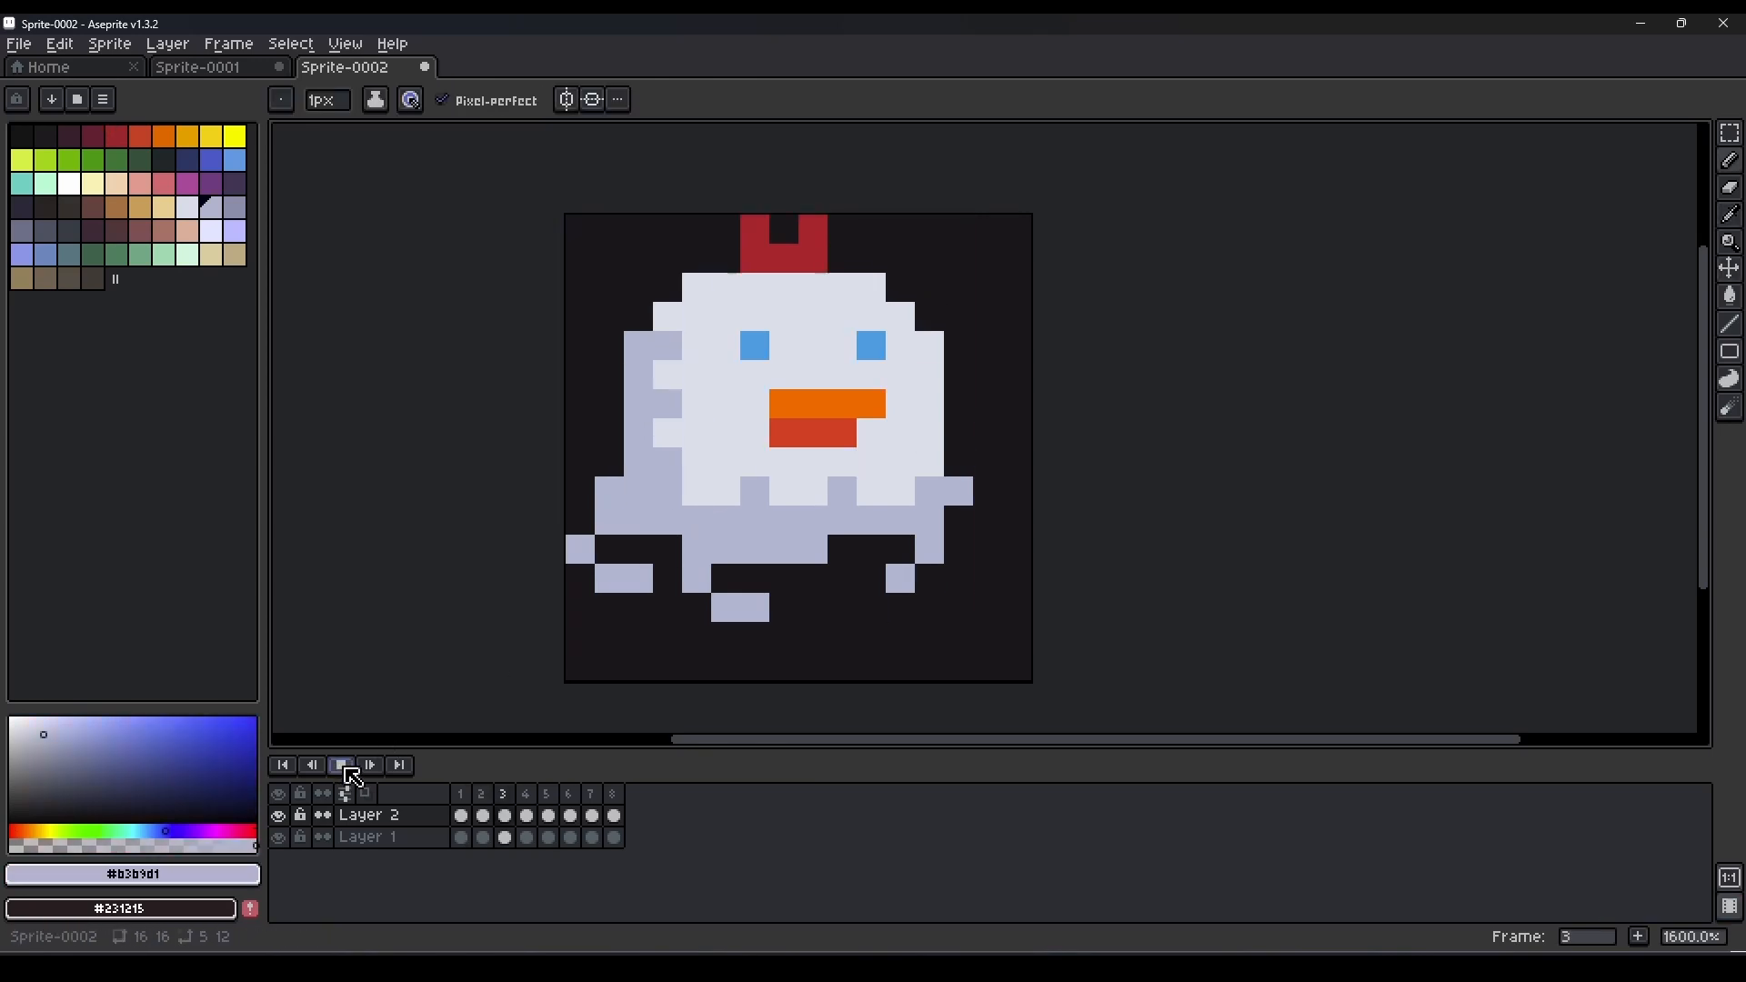
pyautogui.doubleClick(486, 797)
pyautogui.click(946, 544)
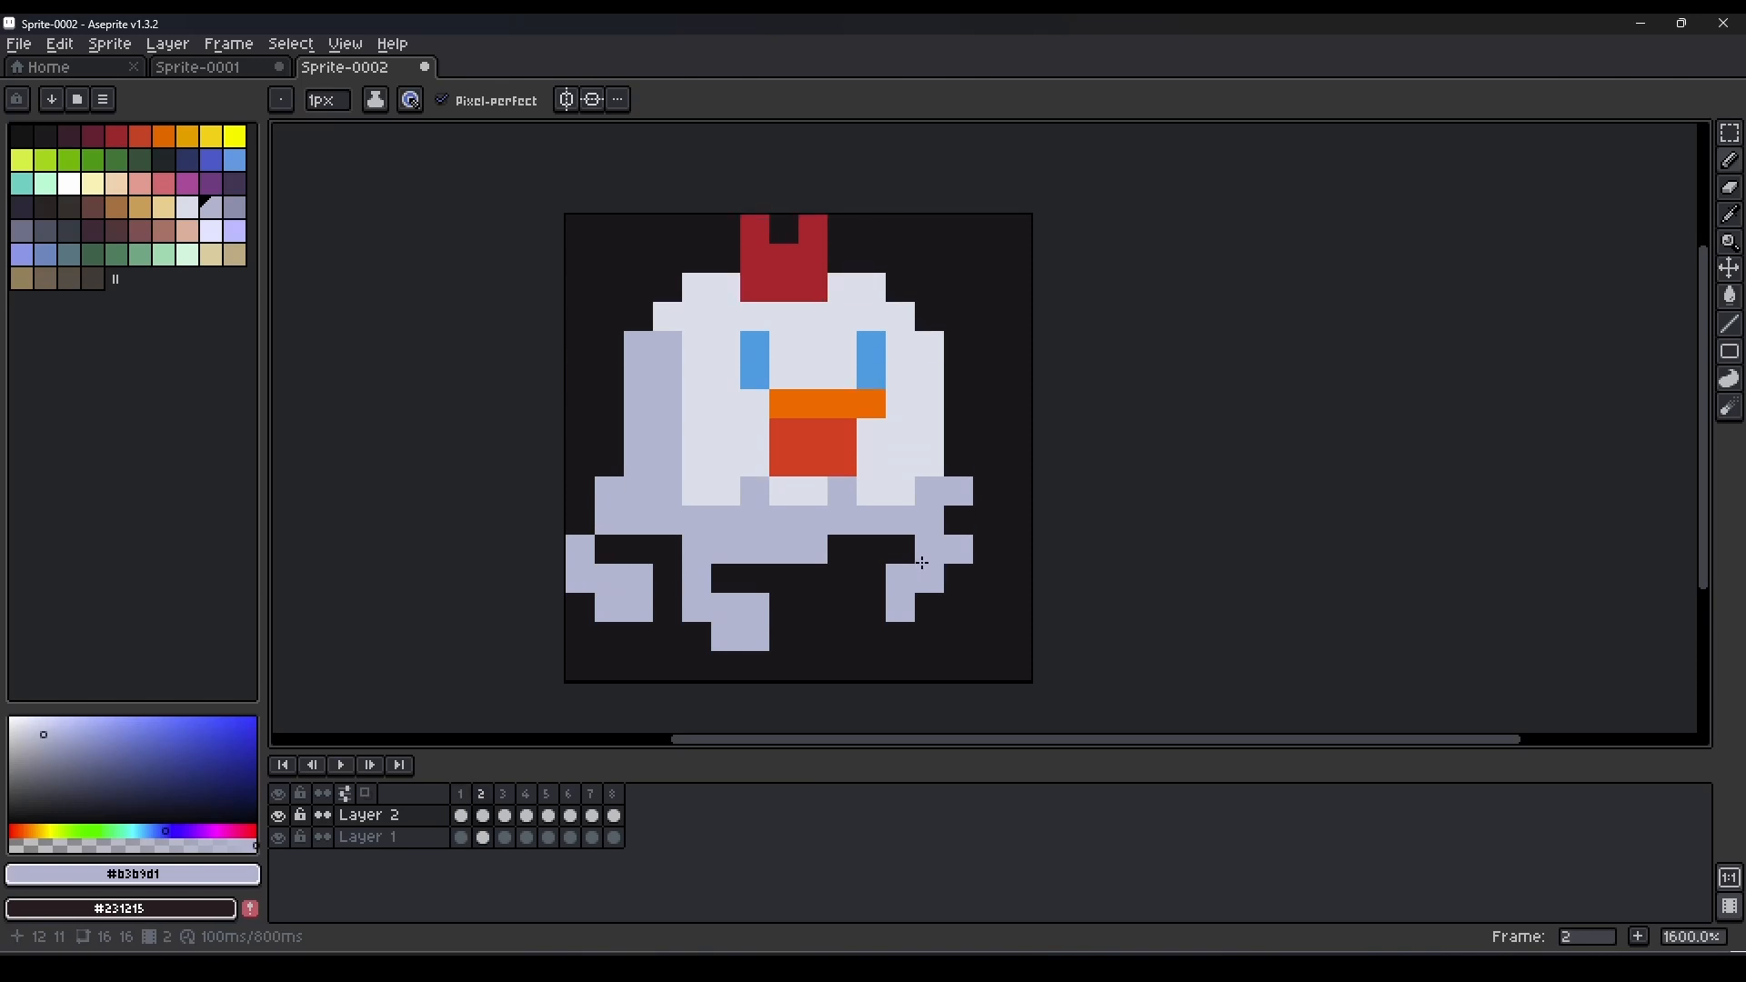
# Try stretching both eyes upward to two pixels tall in frame 3 and preview the animation.
pyautogui.press('Right')
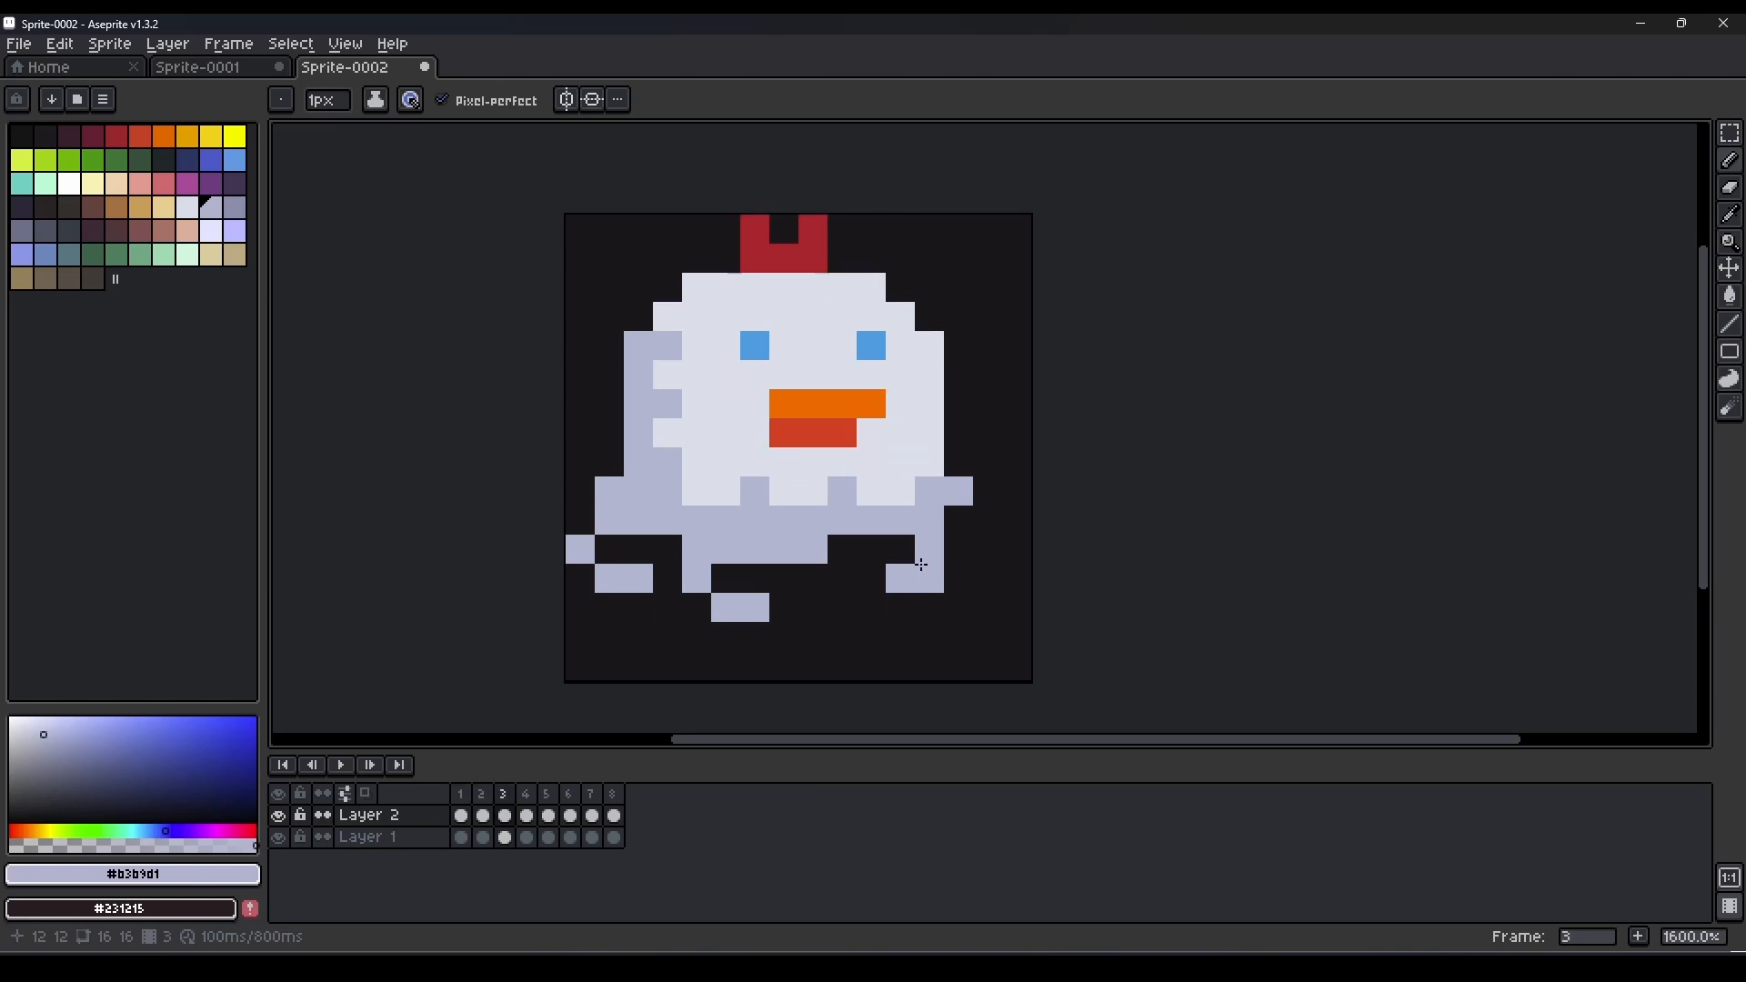
pyautogui.keyDown('alt'); pyautogui.click(784, 375); pyautogui.keyUp('alt')
pyautogui.click(756, 352)
pyautogui.press('x')
pyautogui.keyDown('alt'); pyautogui.click(880, 346); pyautogui.keyUp('alt')
pyautogui.click(755, 347)
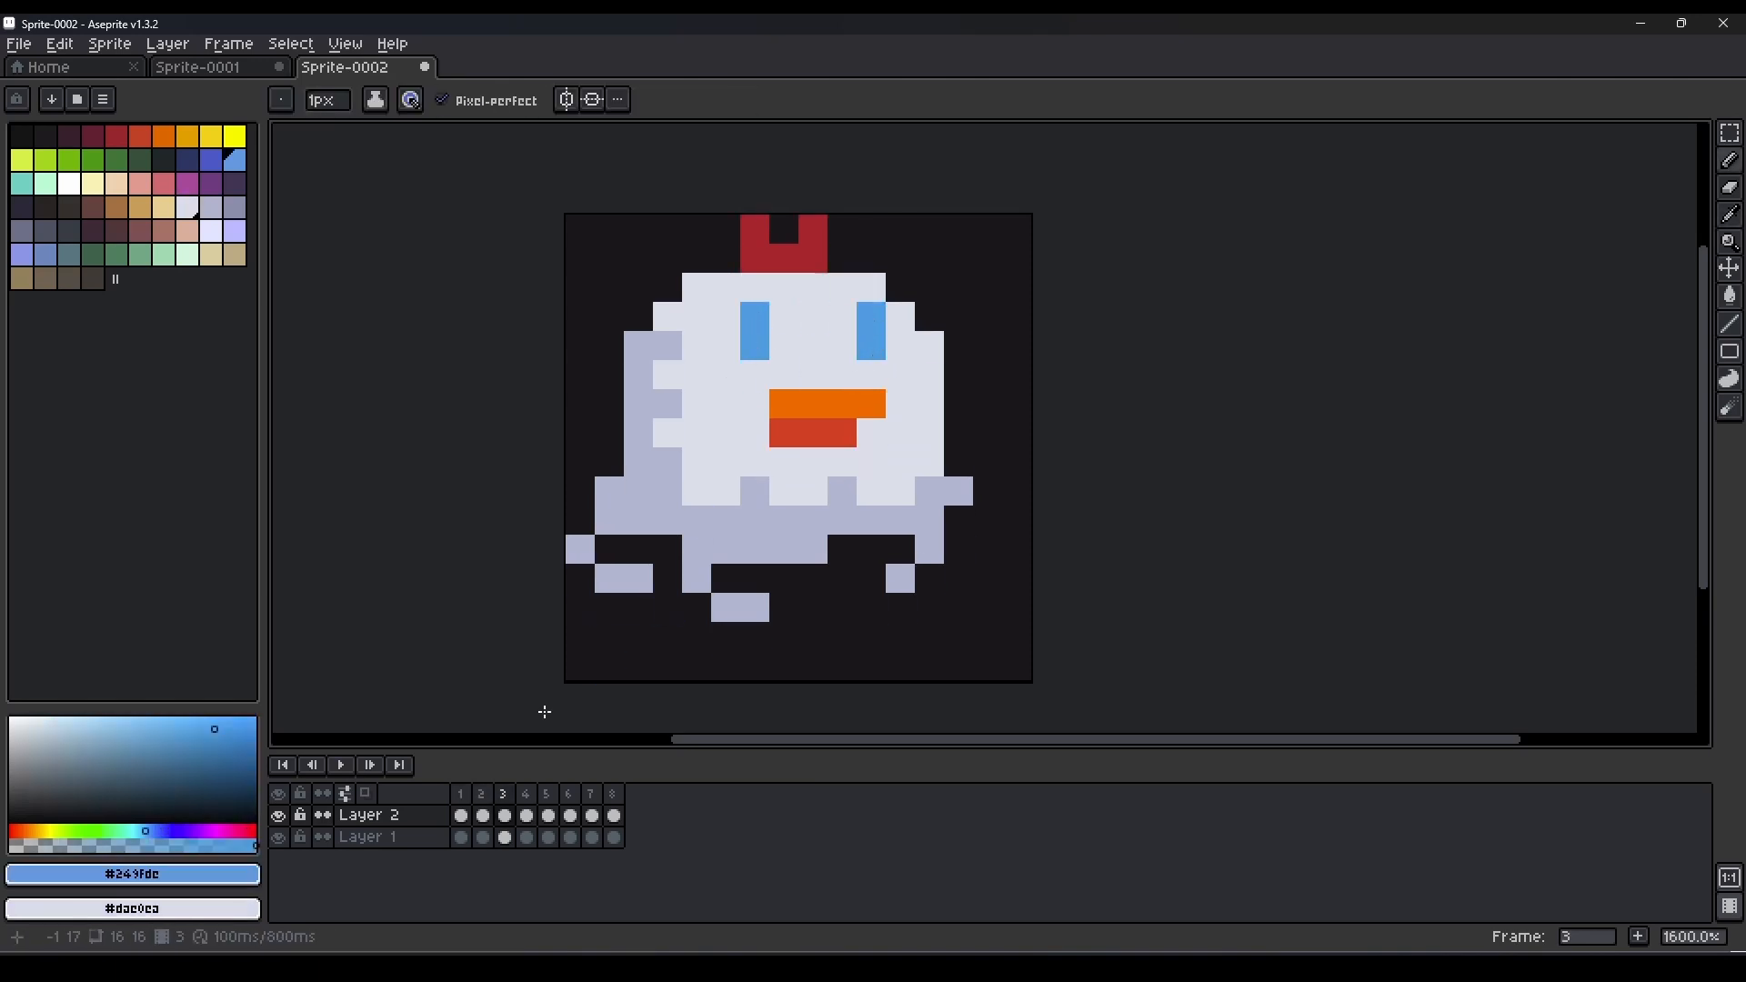
pyautogui.click(342, 767)
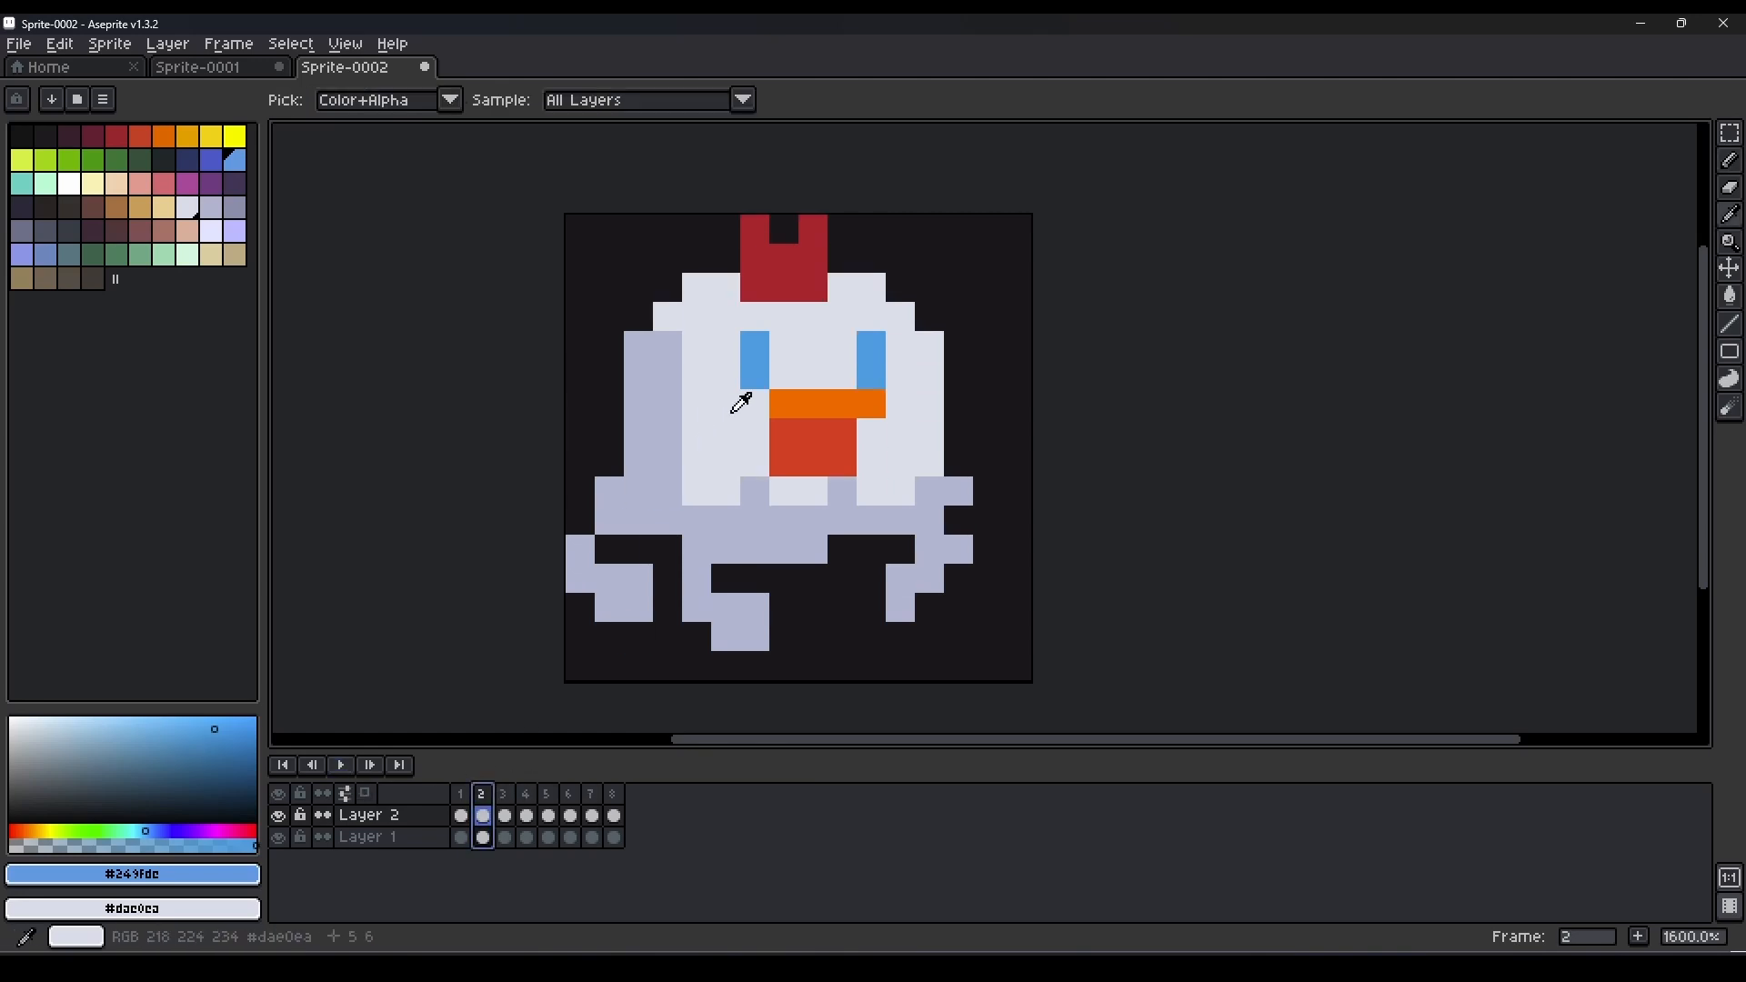
# Move the beak down one pixel in frame 2 and play the animation.
pyautogui.keyDown('alt'); pyautogui.click(740, 400); pyautogui.keyUp('alt')
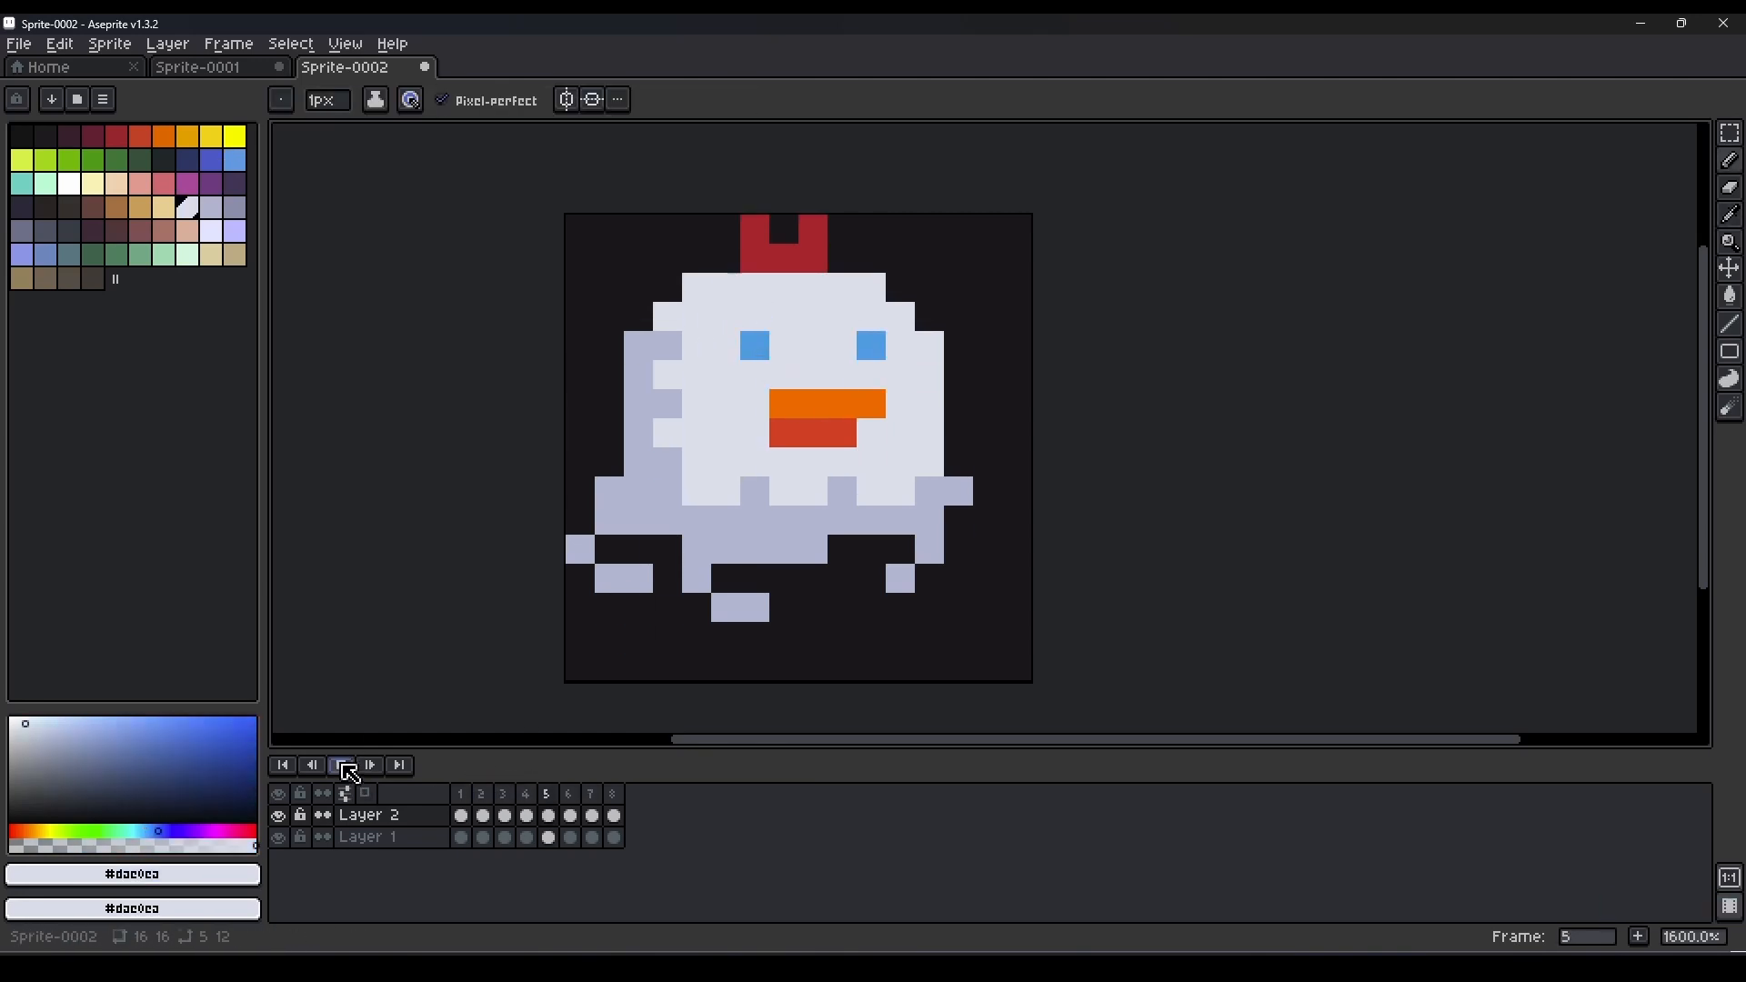
pyautogui.click(496, 804)
pyautogui.press('m')
pyautogui.moveTo(748, 396); pyautogui.dragTo(908, 440)
pyautogui.press('Down')
pyautogui.press('b')
pyautogui.click(343, 770)
pyautogui.keyDown('alt'); pyautogui.click(828, 433); pyautogui.keyUp('alt')
pyautogui.click(346, 767)
pyautogui.click(346, 767)
# Repaint both blue eyes two pixels tall in frame 2.
pyautogui.click(486, 799)
pyautogui.keyDown('alt'); pyautogui.click(813, 375); pyautogui.keyUp('alt')
pyautogui.keyDown('alt'); pyautogui.click(755, 348); pyautogui.keyUp('alt')
pyautogui.click(755, 375)
pyautogui.click(871, 375)
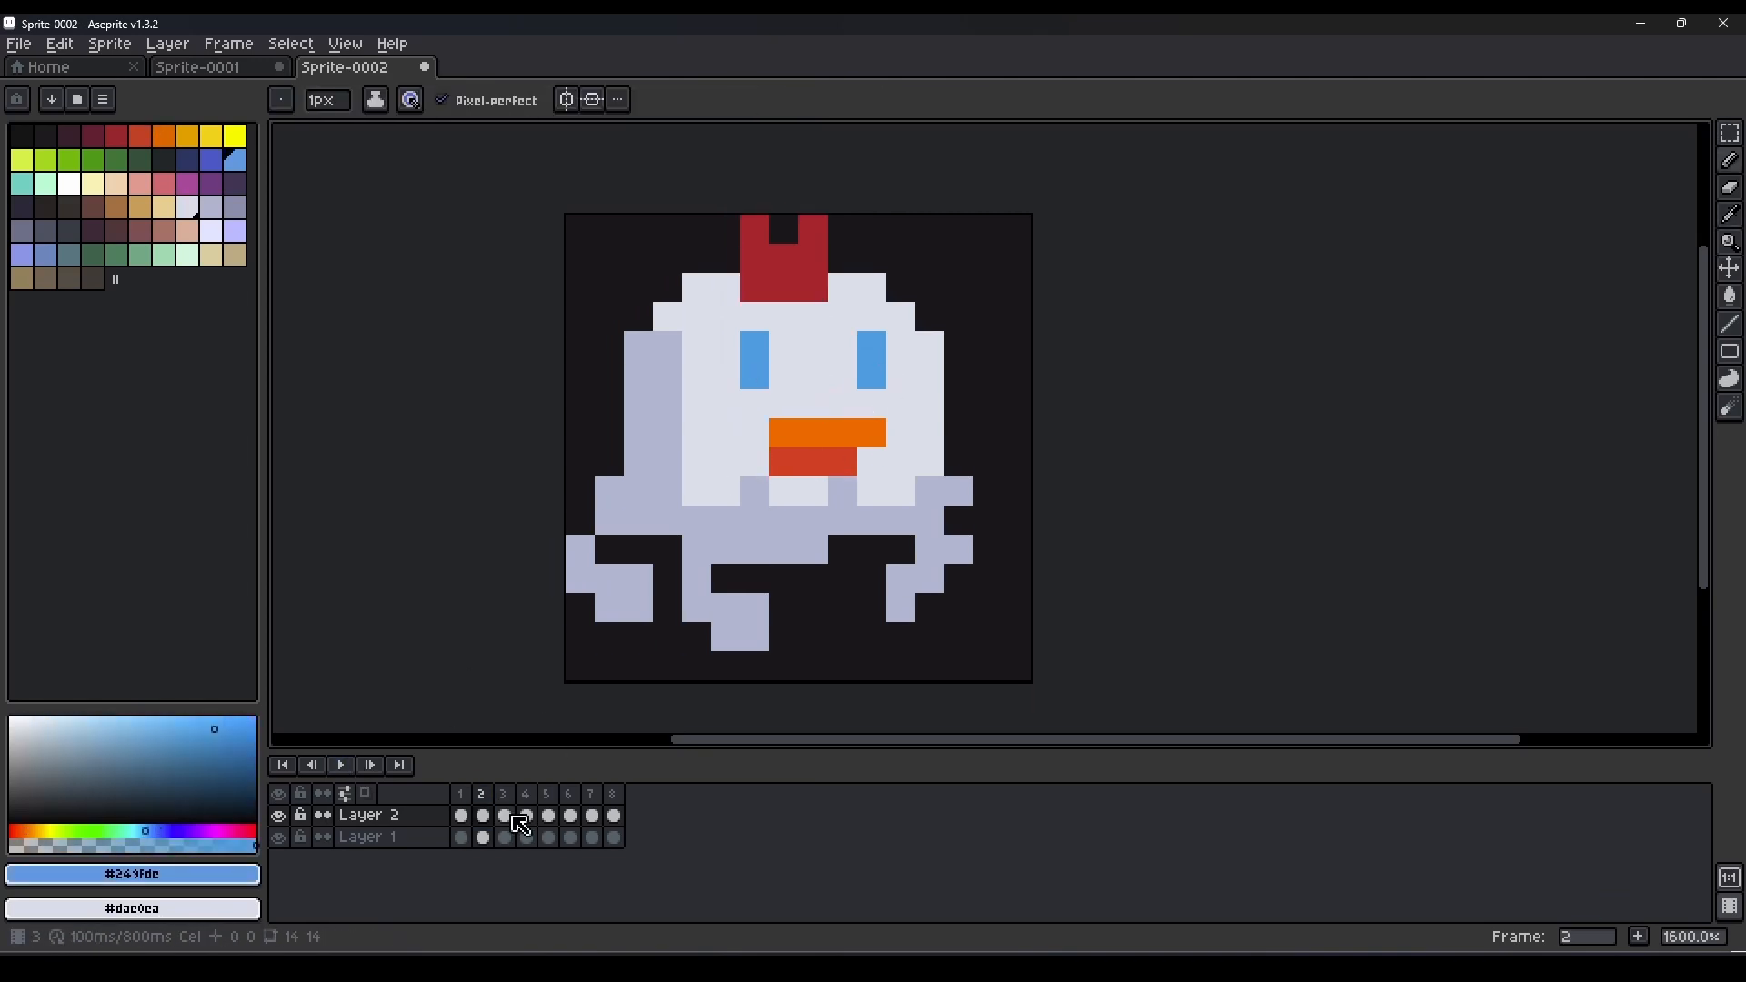
# Erase the left tail's lower segment in frame 3 and extend its remaining tip down one pixel.
pyautogui.click(465, 794)
pyautogui.click(505, 815)
pyautogui.press('e')
pyautogui.moveTo(650, 576); pyautogui.dragTo(609, 579)
pyautogui.press('b')
pyautogui.keyDown('alt'); pyautogui.click(582, 551); pyautogui.keyUp('alt')
pyautogui.click(585, 582)
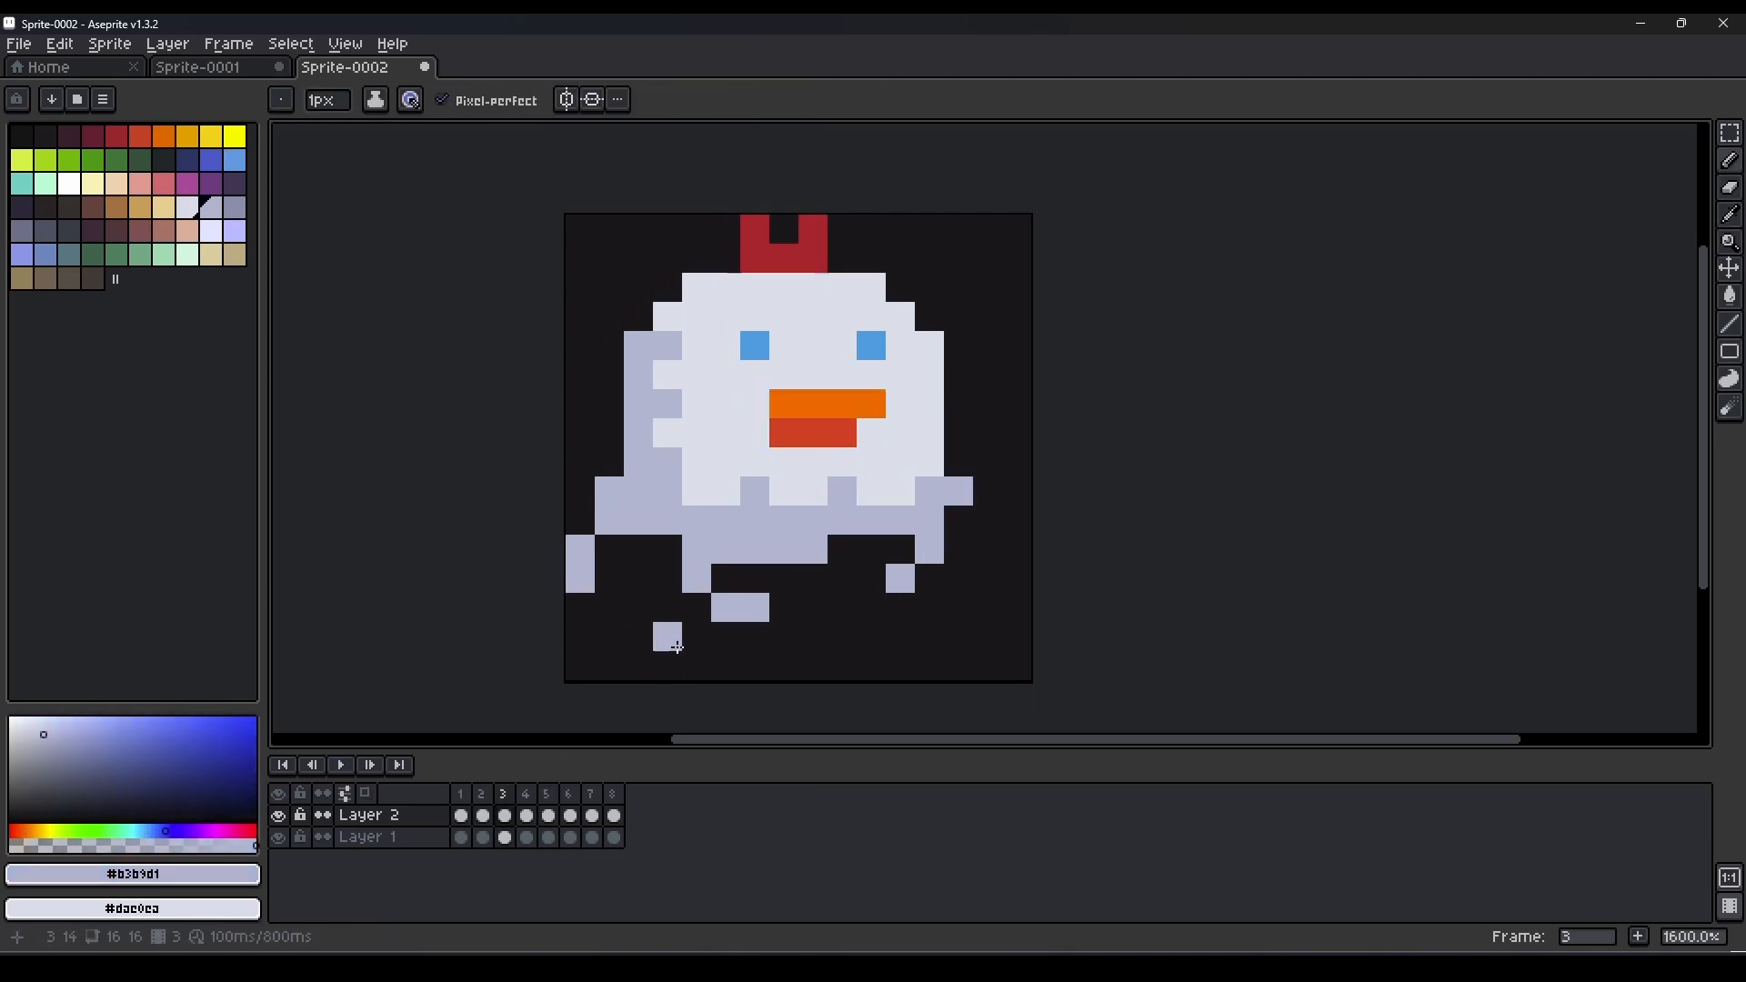
# Straighten the middle and right tails in frame 3 by erasing their sideways ends and lengthening them downward one pixel.
pyautogui.press('e')
pyautogui.click(727, 609)
pyautogui.press('b')
pyautogui.click(696, 607)
pyautogui.press('e')
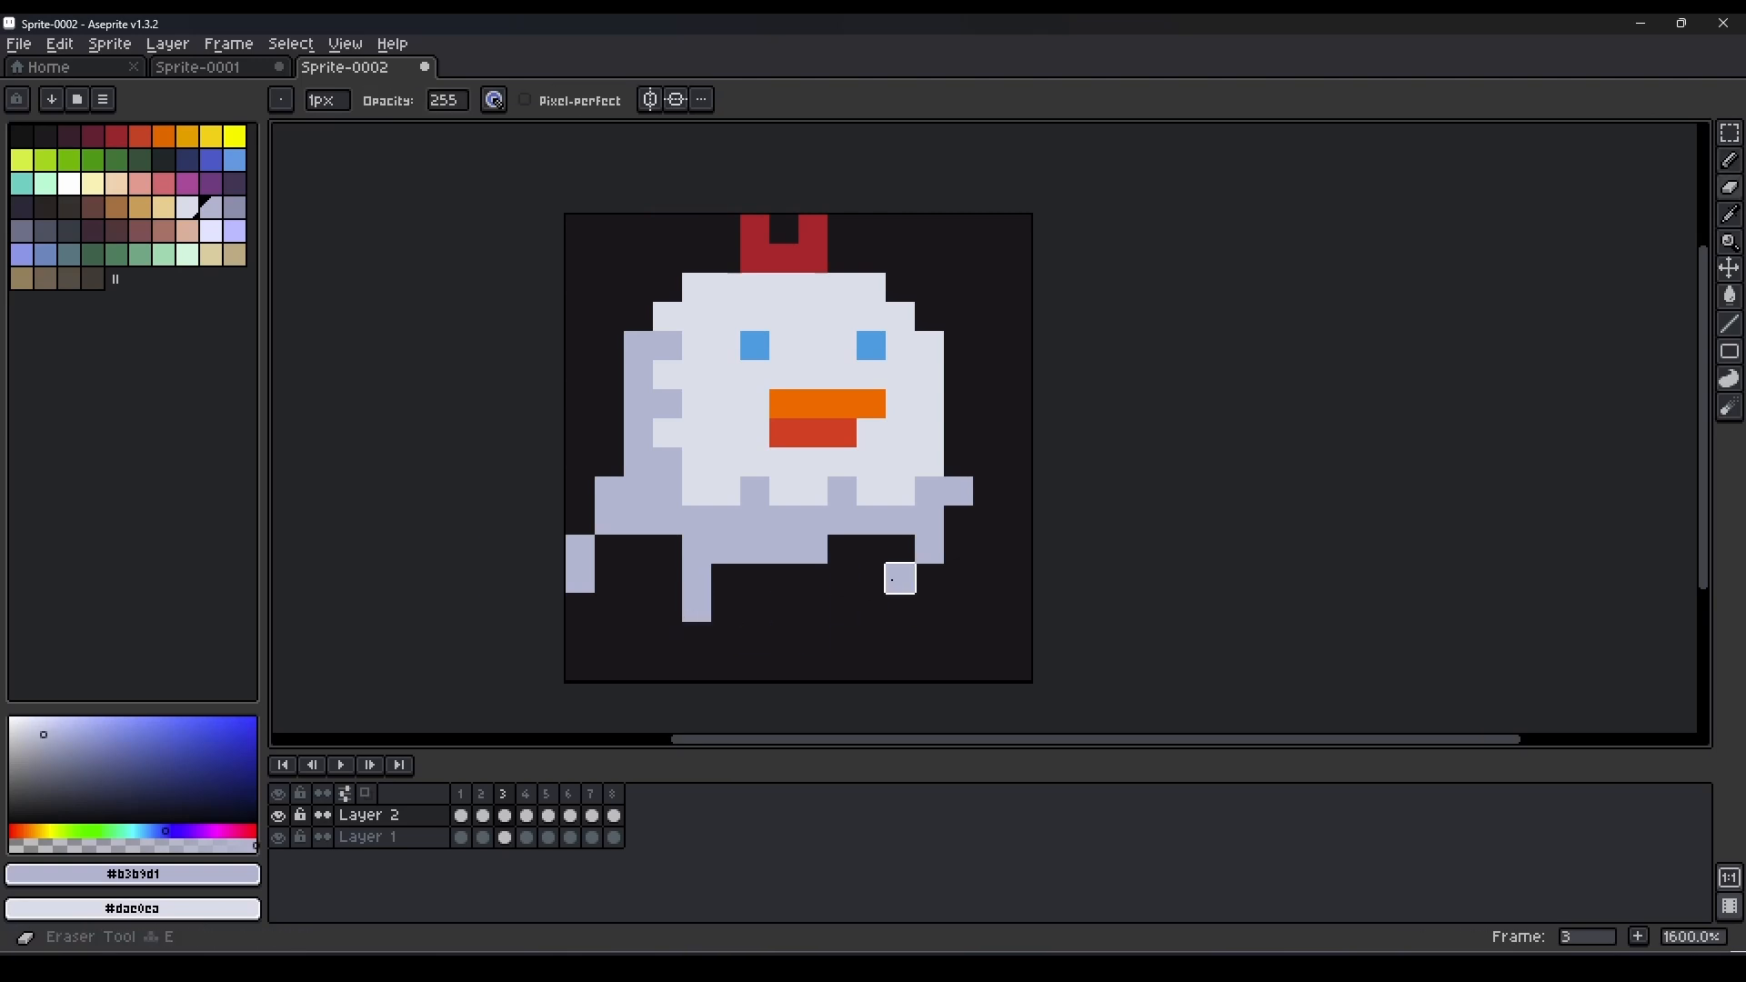
pyautogui.click(900, 579)
pyautogui.press('b')
pyautogui.click(935, 585)
# Straighten the tails in frame 4, add a lavender pixel off the body's right edge, and play the animation.
pyautogui.click(531, 819)
pyautogui.press('e')
pyautogui.moveTo(754, 607); pyautogui.dragTo(609, 578)
pyautogui.press('b')
pyautogui.click(697, 607)
pyautogui.press('e')
pyautogui.press('b')
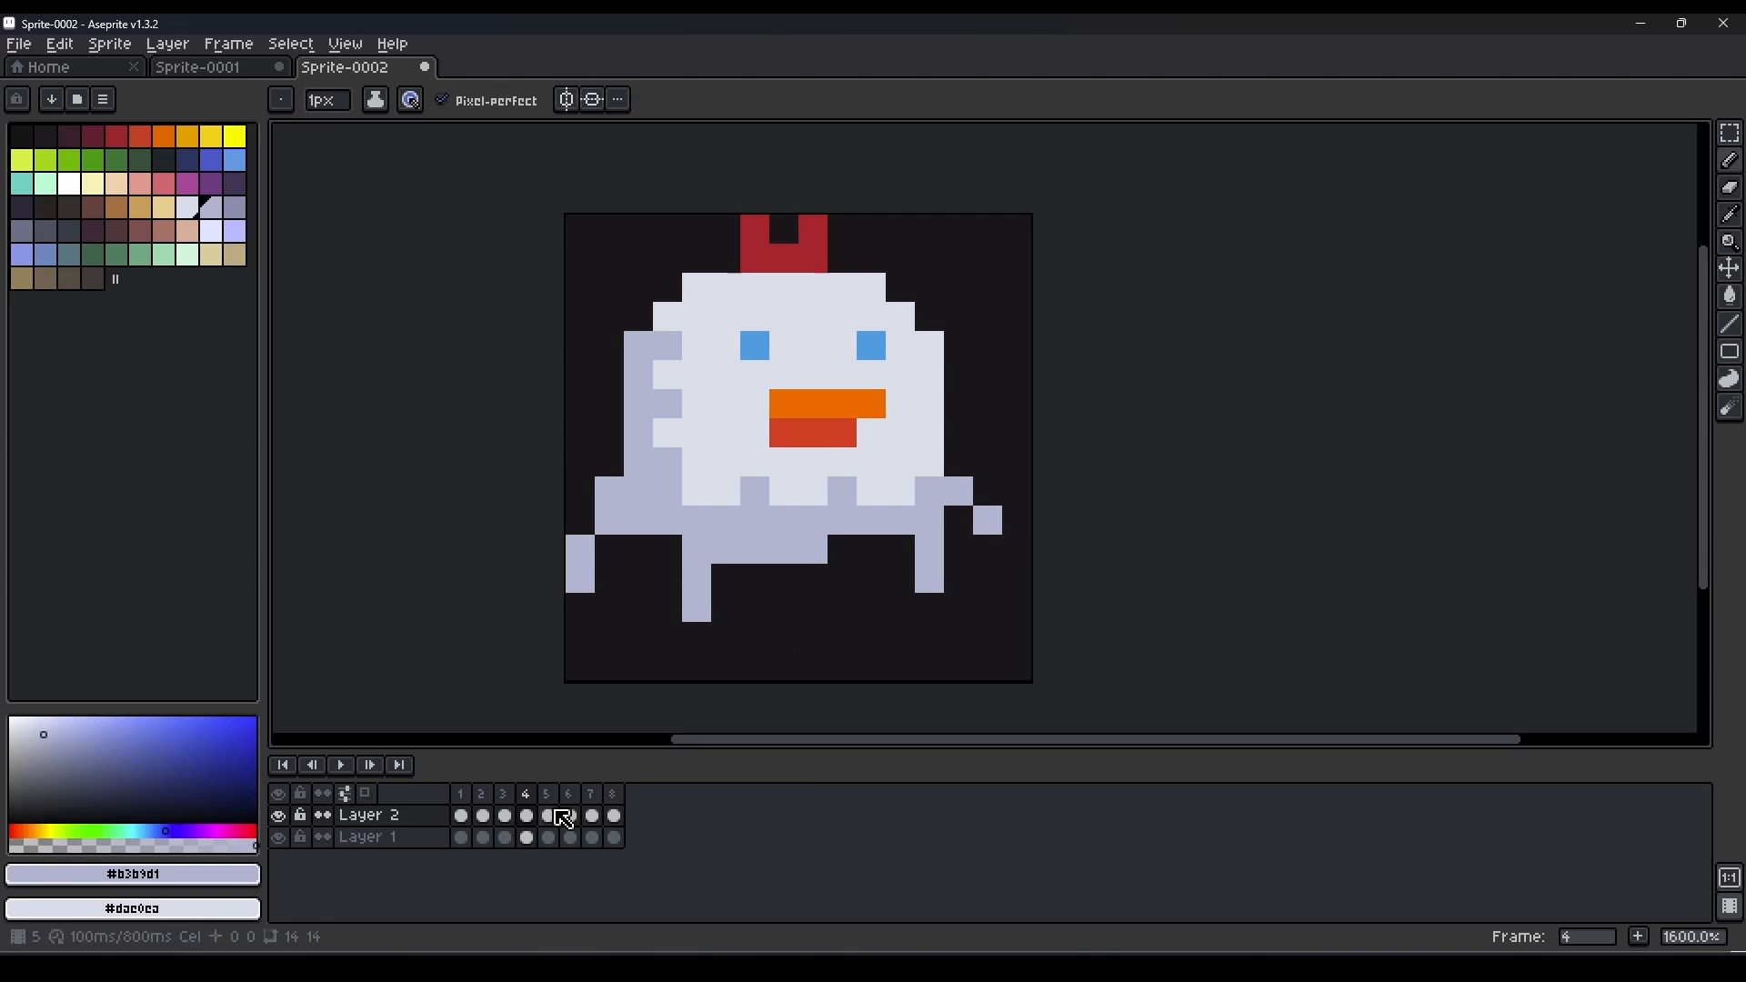
pyautogui.click(342, 767)
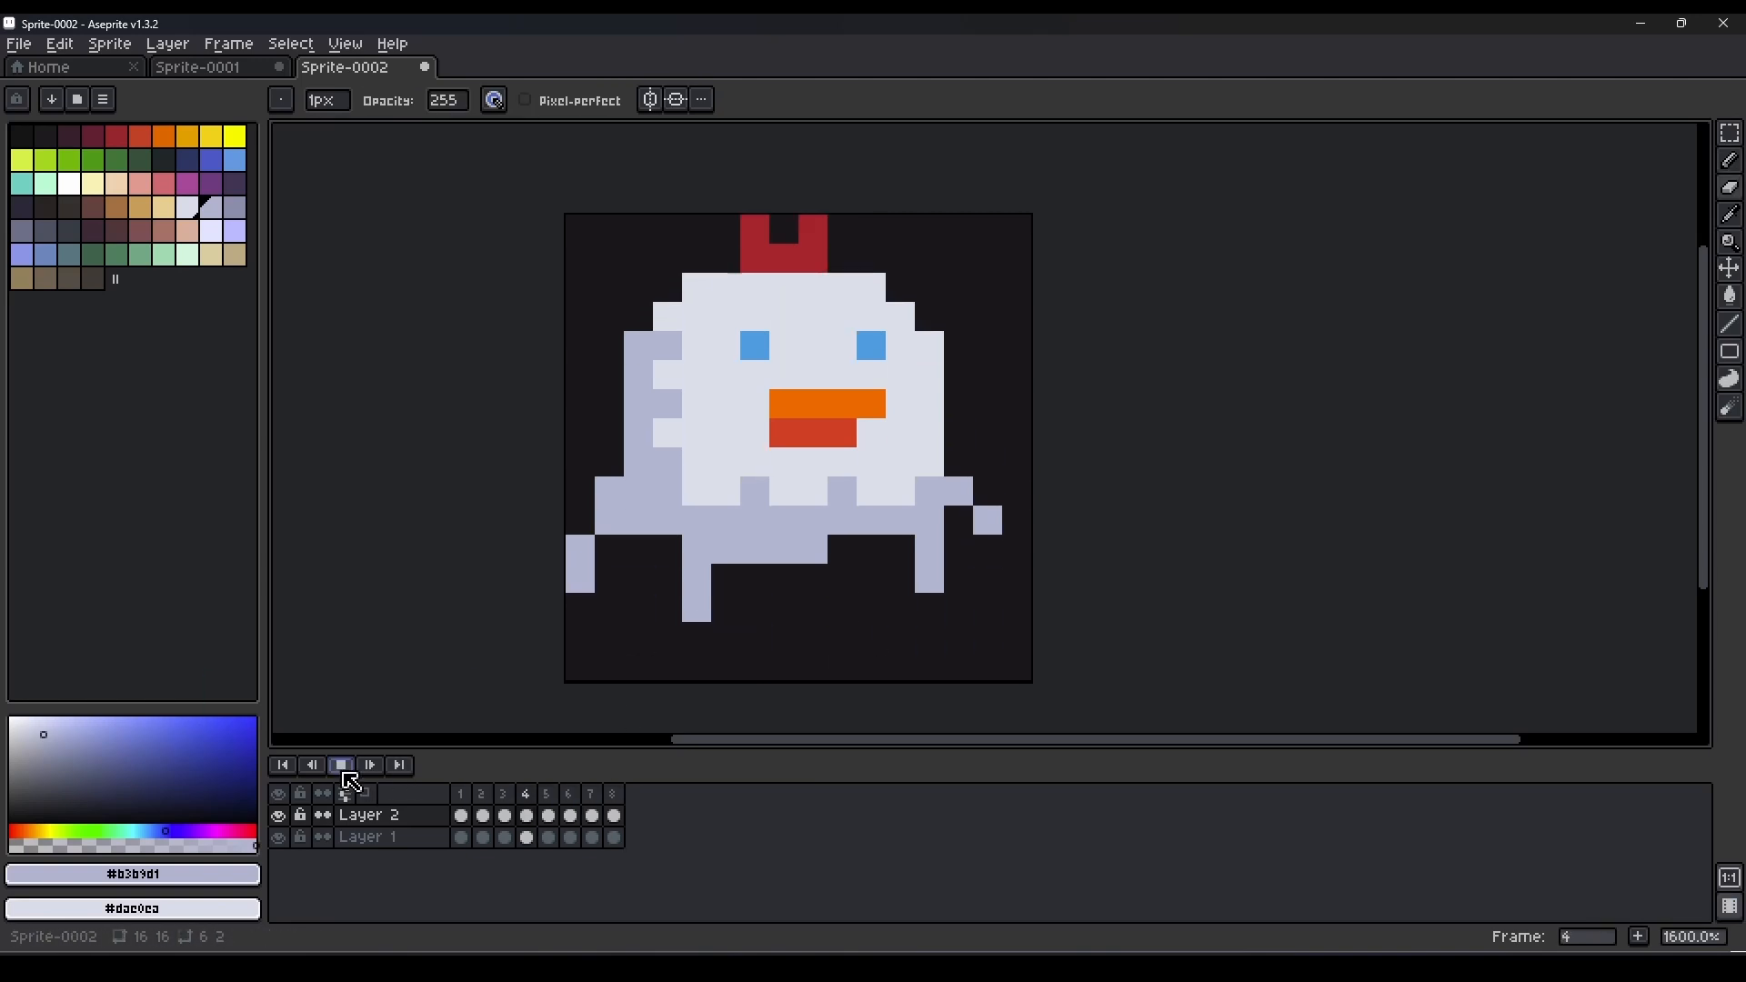
pyautogui.click(344, 775)
# Move the body's notched lower edge down one pixel in frame 5 and preview the animation.
pyautogui.keyDown('alt'); pyautogui.click(803, 455); pyautogui.keyUp('alt')
pyautogui.press('m')
pyautogui.press('Down')
pyautogui.moveTo(930, 462)
pyautogui.mouseDown()
pyautogui.moveTo(668, 520)
pyautogui.moveTo(929, 462)
pyautogui.mouseUp()
pyautogui.hotkey('ctrl', 'd')
pyautogui.press('b')
pyautogui.press('b')
pyautogui.click(339, 773)
pyautogui.click(339, 773)
# Stretch the eyes and red lower beak in frame 5 and extend the comb down one pixel row.
pyautogui.press('m')
pyautogui.moveTo(901, 346); pyautogui.dragTo(784, 444)
pyautogui.keyDown('alt'); pyautogui.click(784, 259); pyautogui.keyUp('alt')
pyautogui.moveTo(813, 288); pyautogui.dragTo(754, 284)
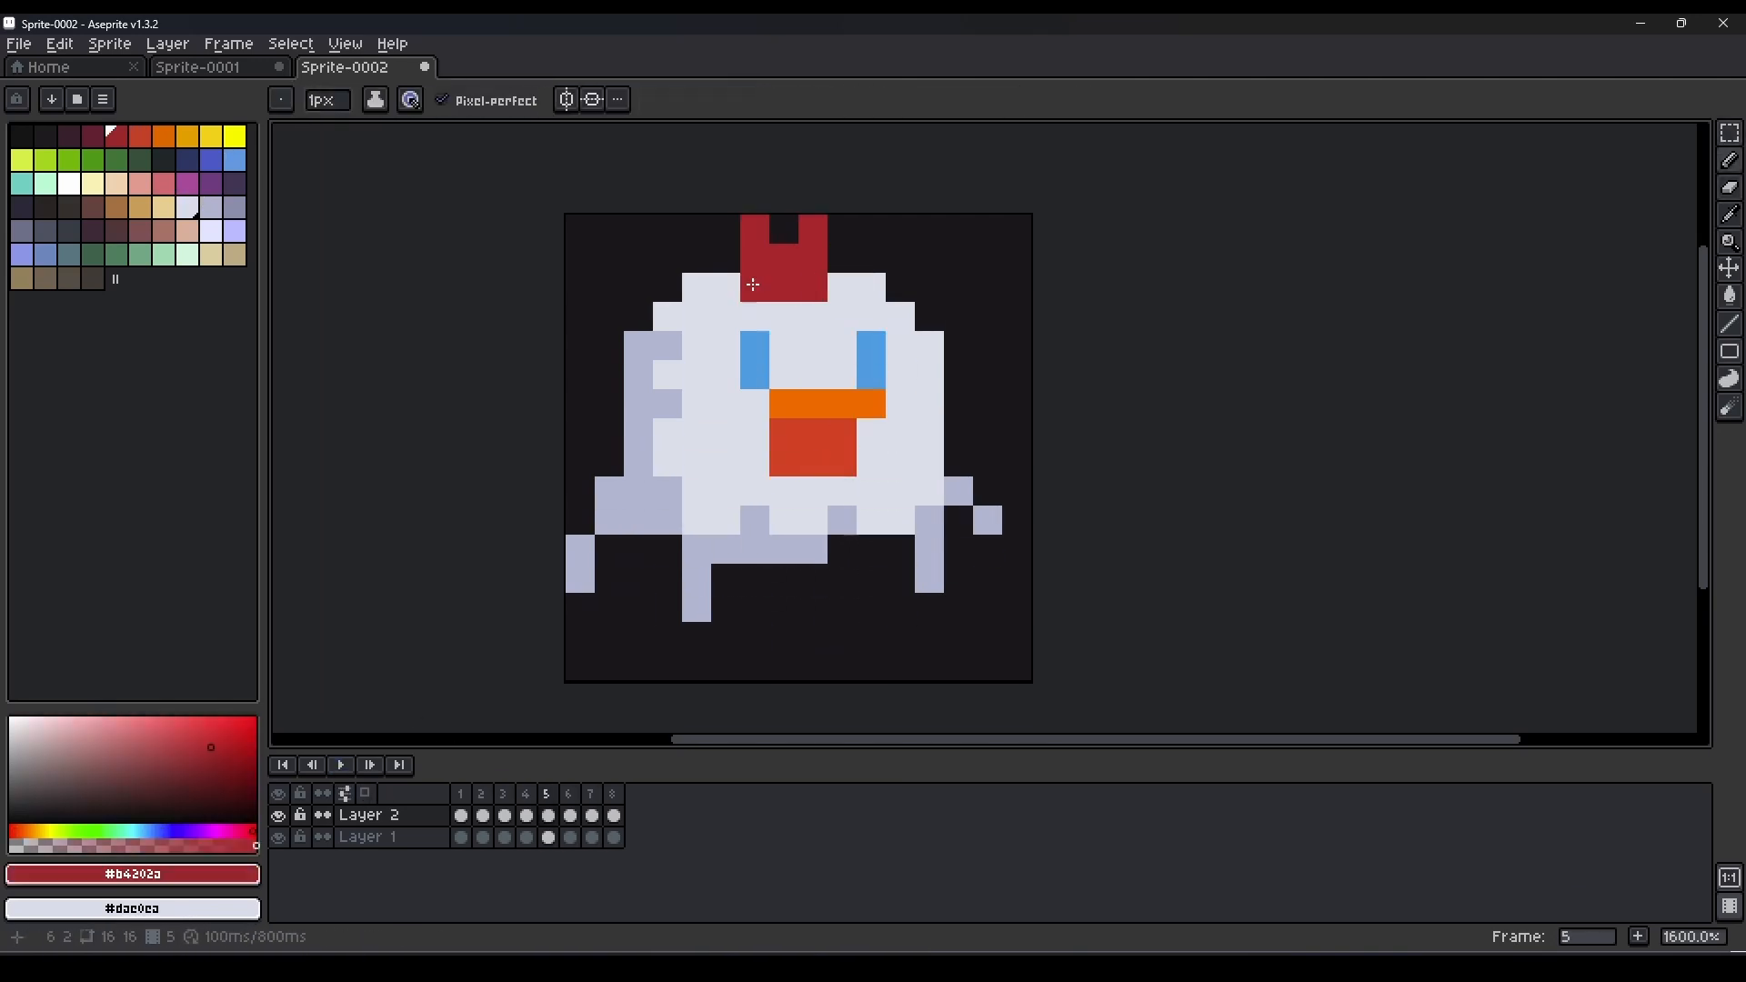
# Shift the upper part of the dithered left-side shading down one pixel in frame 5 and play the animation.
pyautogui.press('m')
pyautogui.moveTo(668, 345); pyautogui.dragTo(697, 404)
pyautogui.press('Down')
pyautogui.keyDown('alt'); pyautogui.click(725, 333); pyautogui.keyUp('alt')
pyautogui.click(341, 769)
# Add frame 9 and tag frames 1 to 8 as "Chicken".
pyautogui.scroll(-7, 927, 505)
pyautogui.scroll(6, 940, 510)
pyautogui.hotkey('alt', 'n')
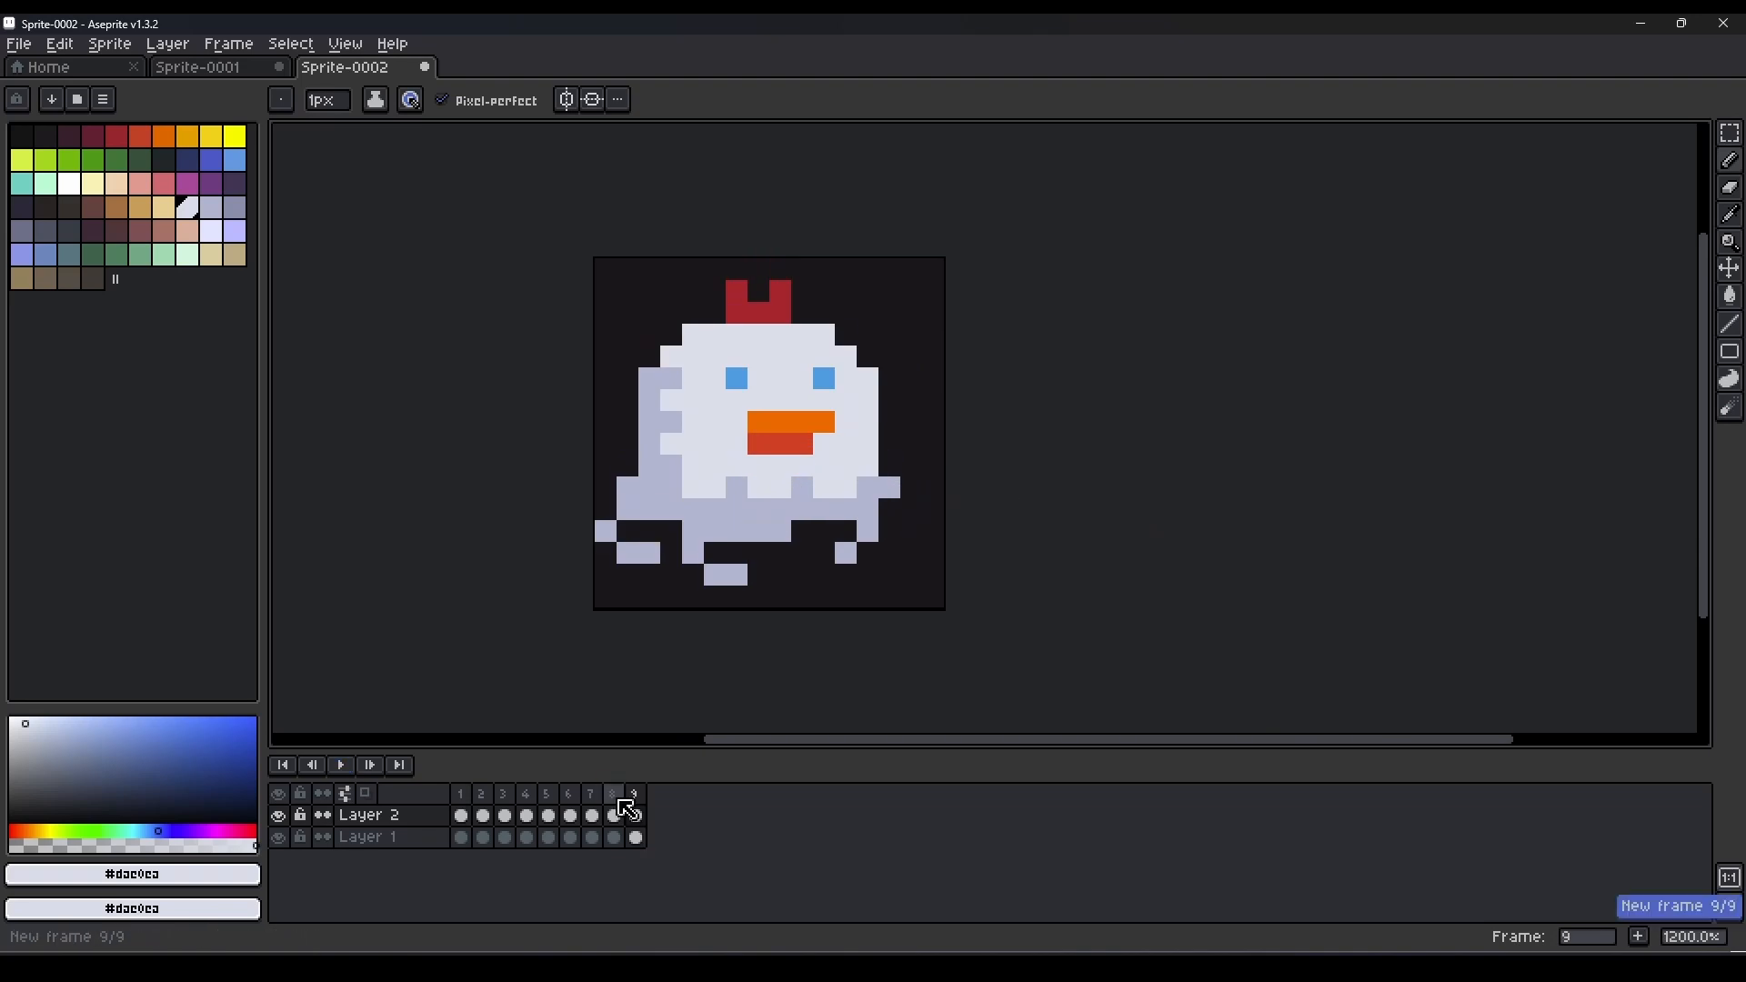
pyautogui.moveTo(614, 795); pyautogui.dragTo(463, 795)
pyautogui.rightClick(463, 795)
pyautogui.click(552, 858)
pyautogui.write('Chicken')
pyautogui.press('Return')
# Tag frame 9 as "Eggs" and clear the chicken from its Layer 2 cel.
pyautogui.rightClick(635, 795)
pyautogui.click(722, 859)
pyautogui.write('Eggs')
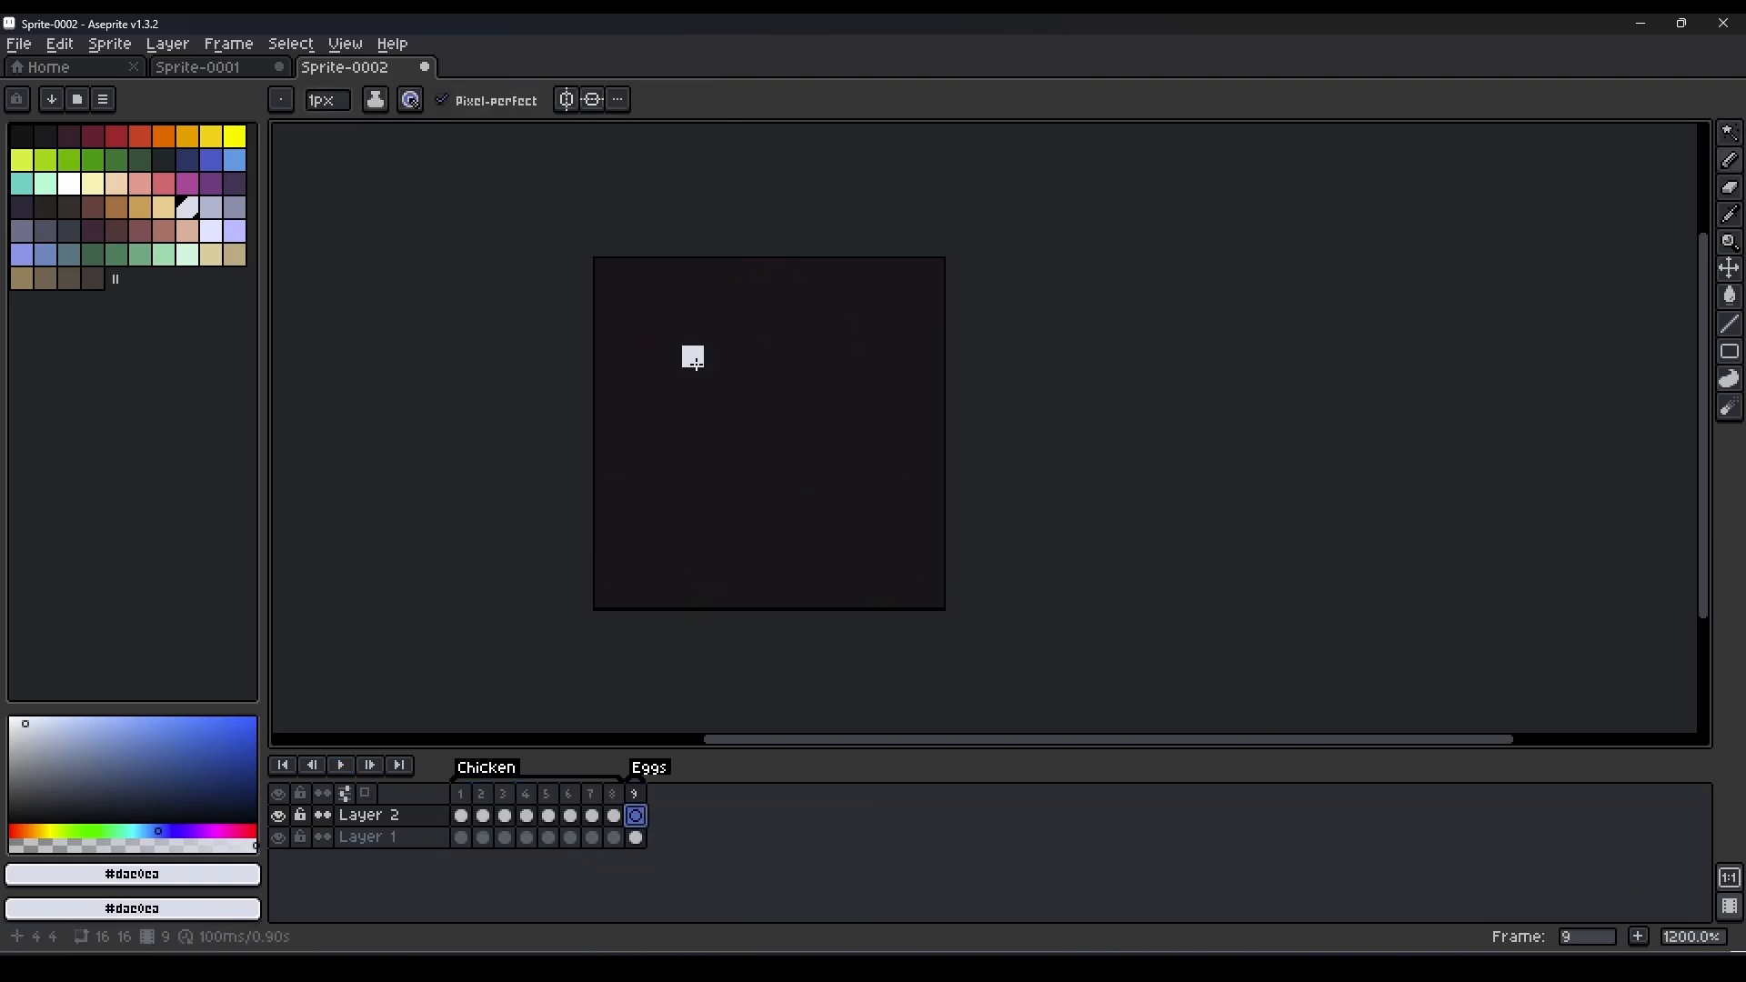
# Draw a symmetrical pale lavender egg 6 px wide and 7 px tall in frame 9, shading its lower part darker lavender.
pyautogui.moveTo(758, 487); pyautogui.dragTo(759, 400)
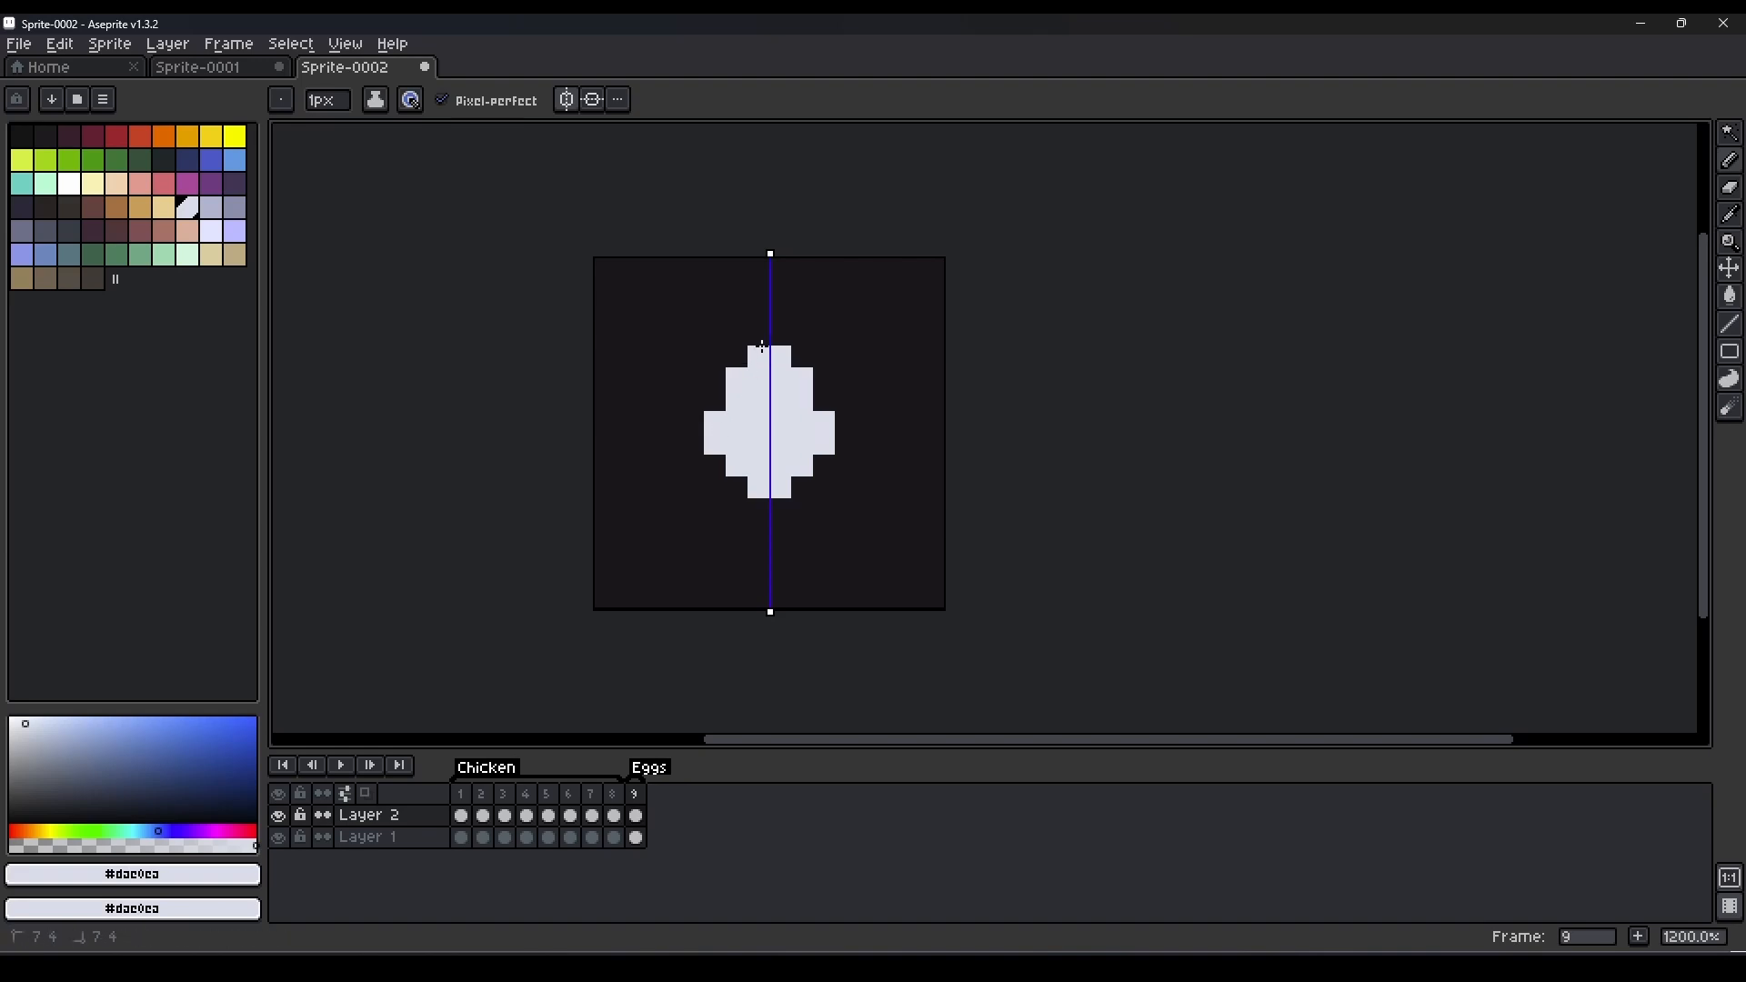
pyautogui.press(']')
pyautogui.moveTo(714, 443); pyautogui.dragTo(734, 460)
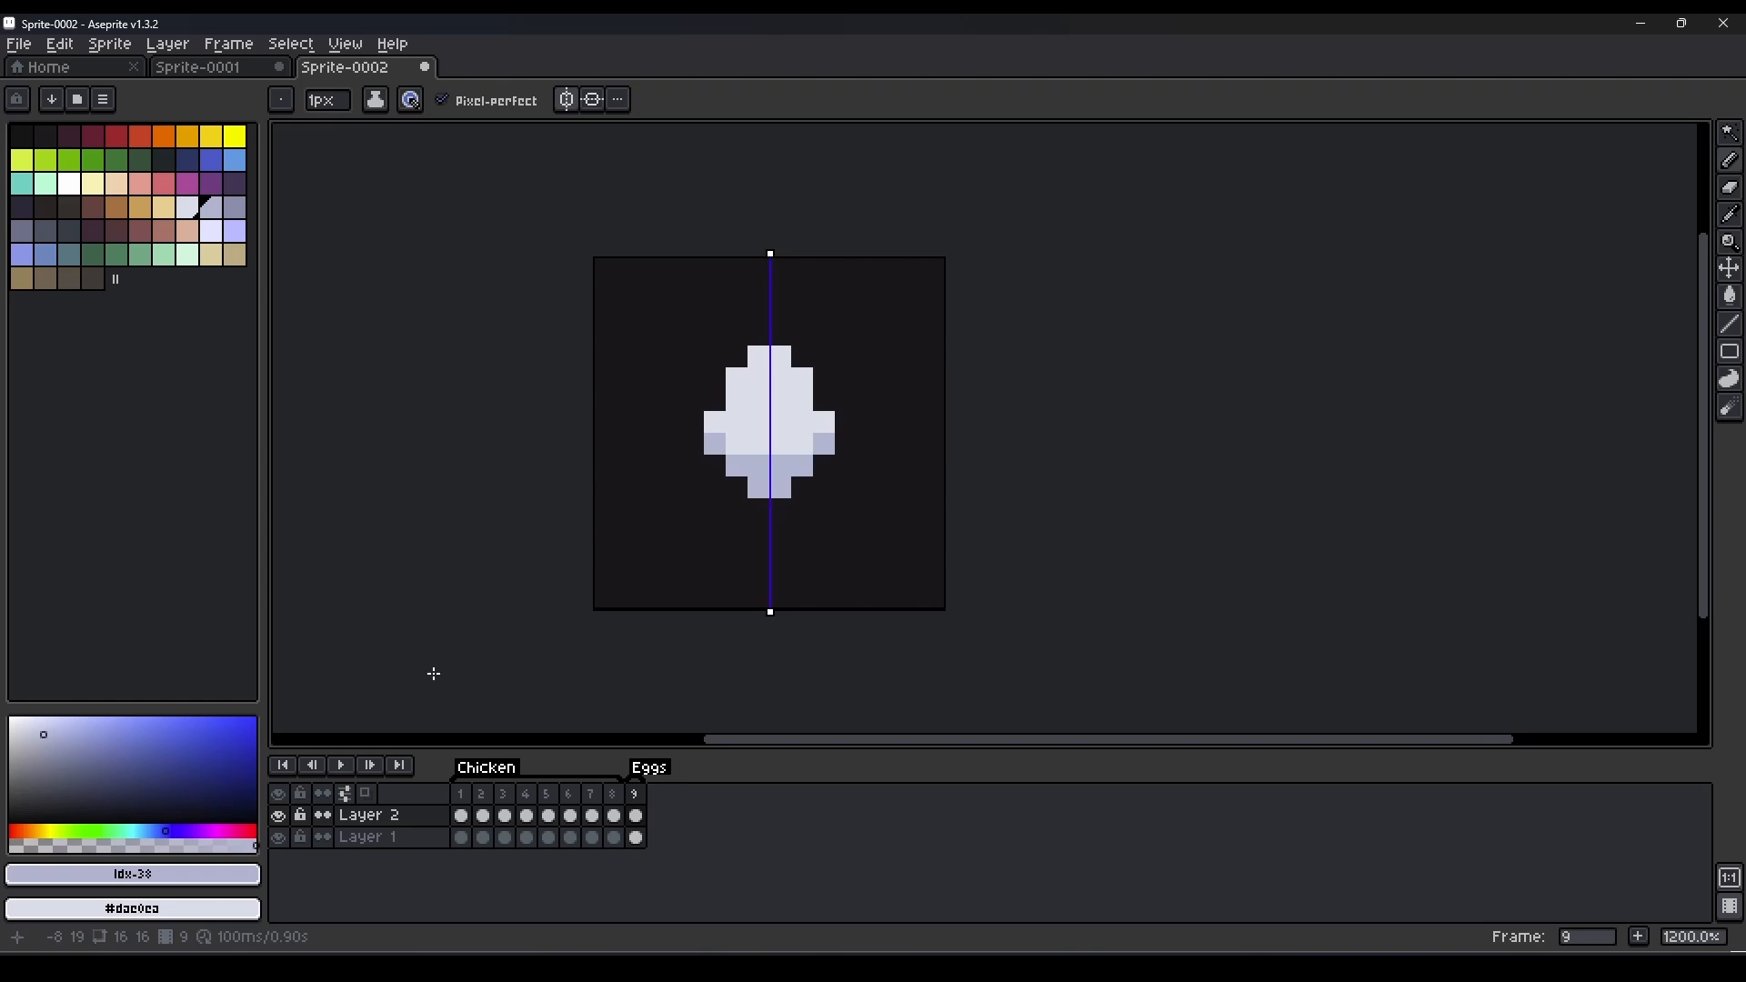
# Duplicate the egg into frame 10, turn off symmetry, and move the egg's right half one pixel to the right.
pyautogui.hotkey('alt', 'n')
pyautogui.click(140, 137)
pyautogui.click(566, 100)
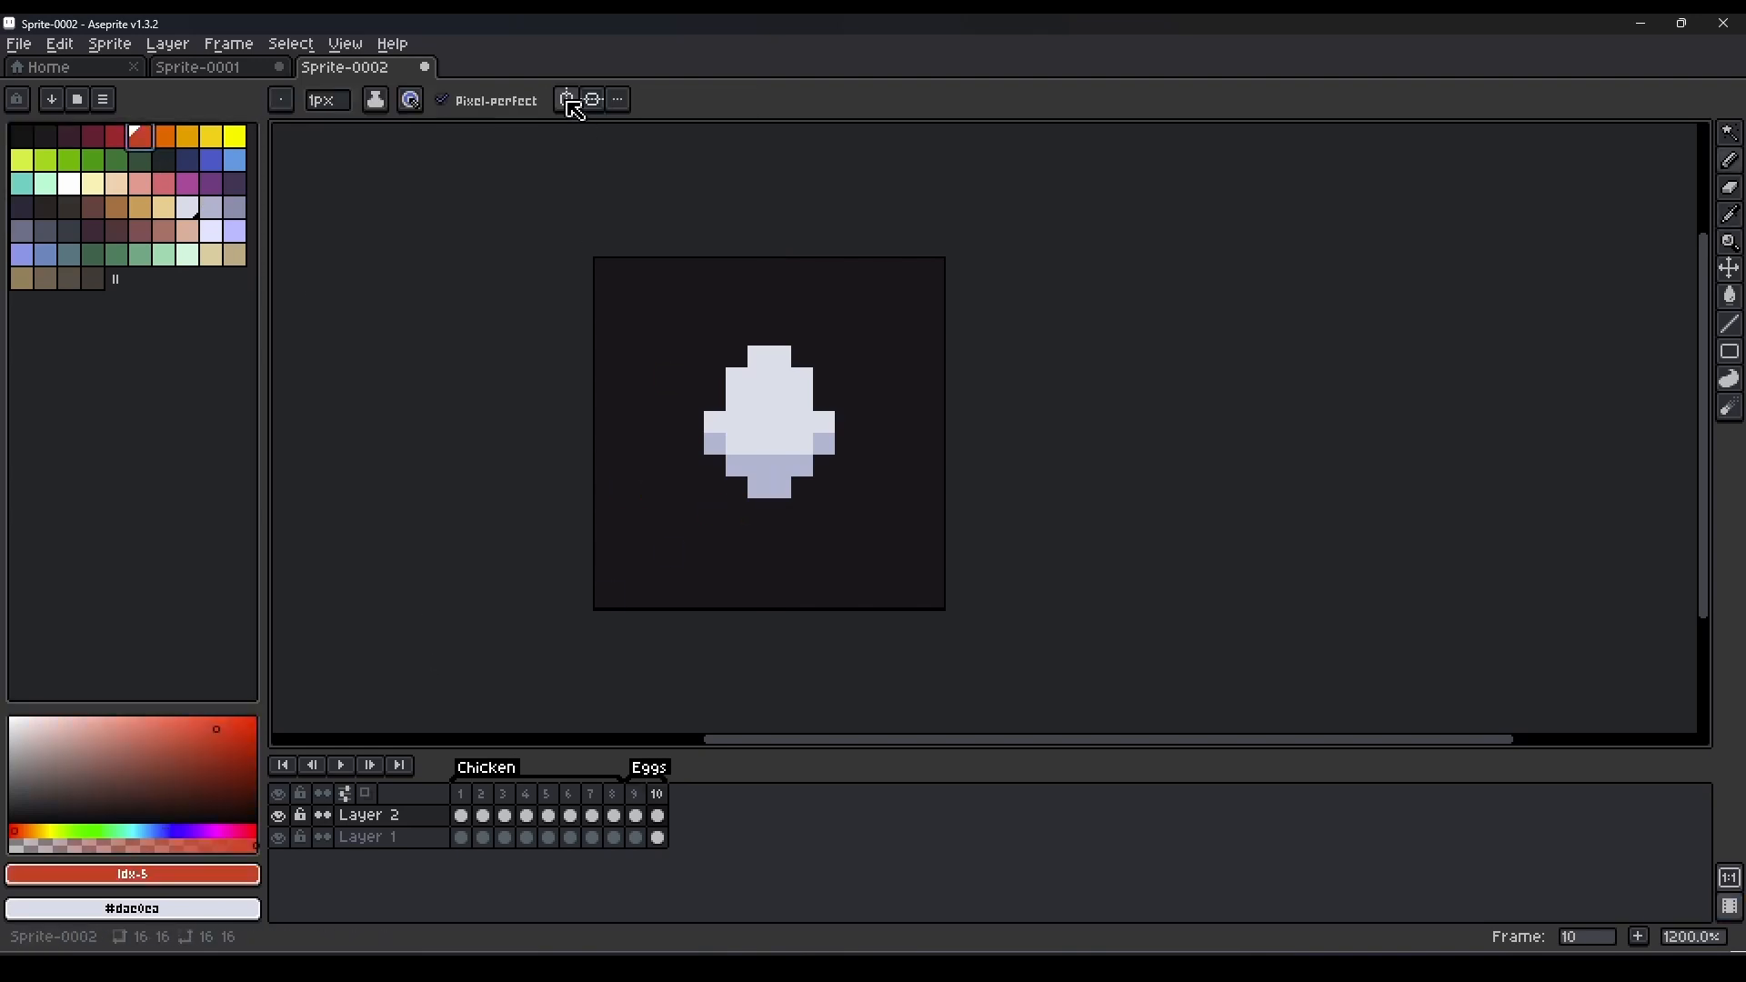
pyautogui.press('m')
pyautogui.moveTo(890, 334); pyautogui.dragTo(780, 509)
pyautogui.moveTo(810, 451); pyautogui.dragTo(831, 451)
pyautogui.hotkey('ctrl', 'd')
# Complete frame 10's widened egg by filling its middle column, adding a one-pixel tip and finishing the darker lower shading.
pyautogui.press('b')
pyautogui.keyDown('alt'); pyautogui.click(806, 394); pyautogui.keyUp('alt')
pyautogui.click(635, 794)
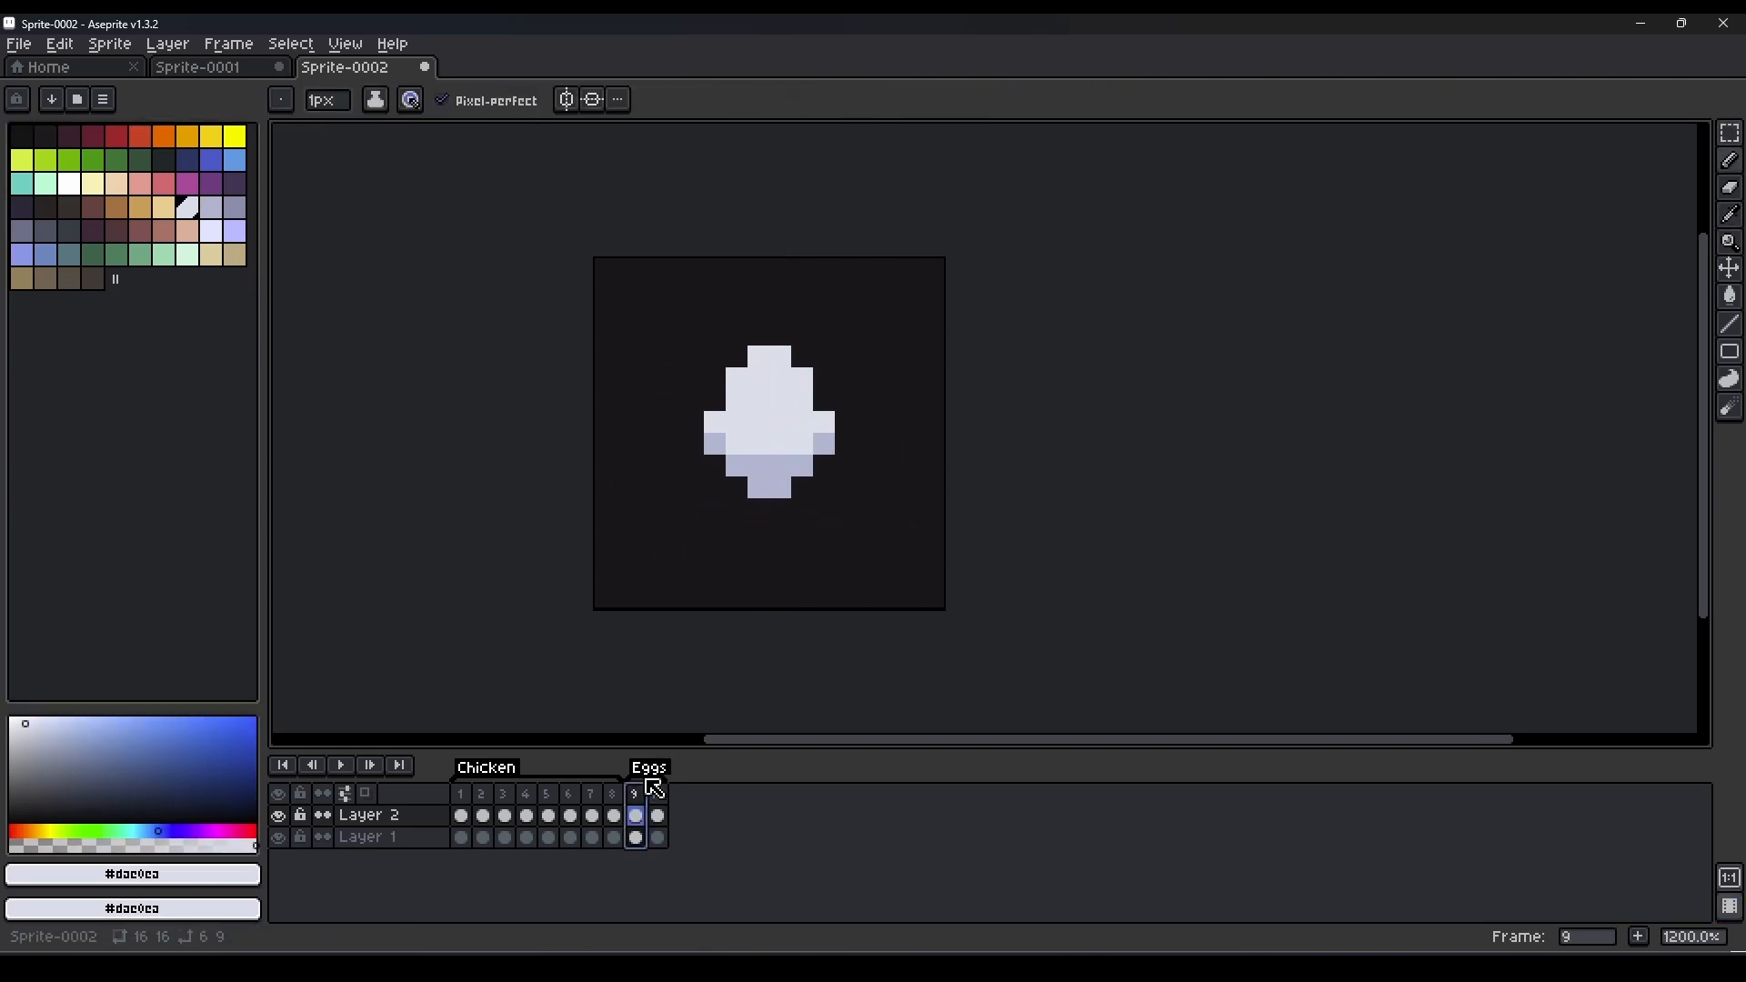
pyautogui.click(657, 794)
pyautogui.click(781, 335)
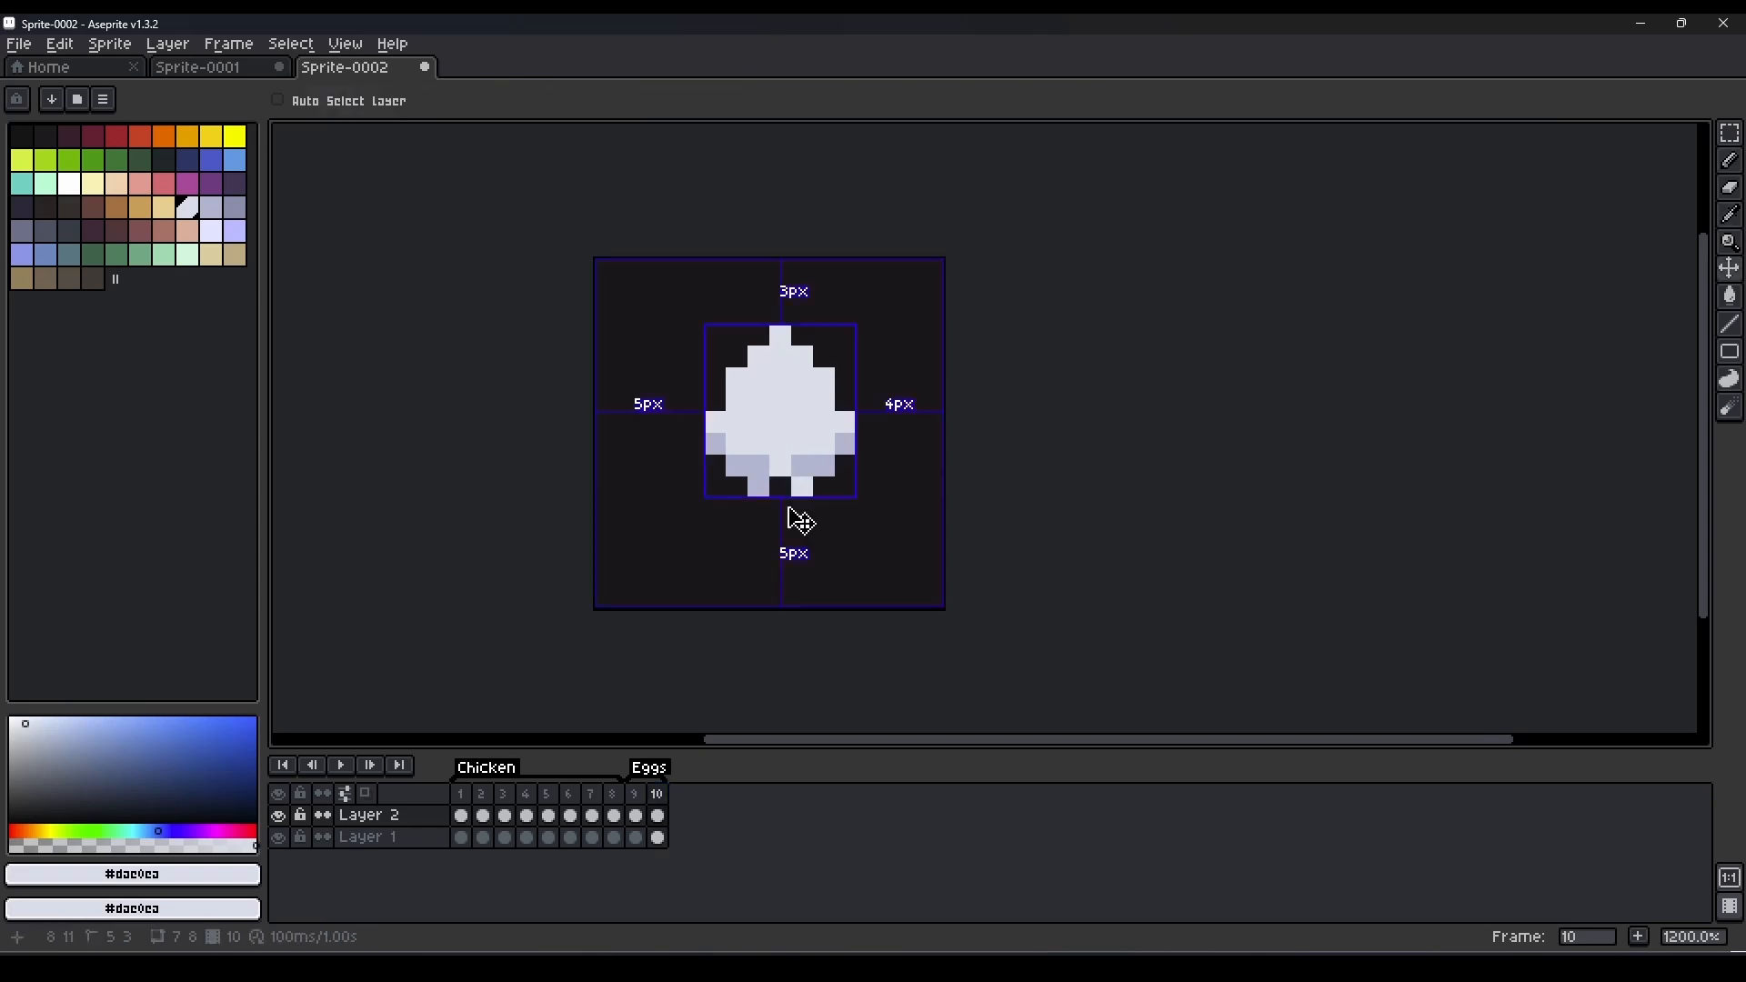
pyautogui.keyDown('alt'); pyautogui.click(788, 465); pyautogui.keyUp('alt')
# Paint a red flame base in frame 10: one pixel in the egg's bottom edge and a three-pixel row below it.
pyautogui.click(163, 136)
pyautogui.click(781, 488)
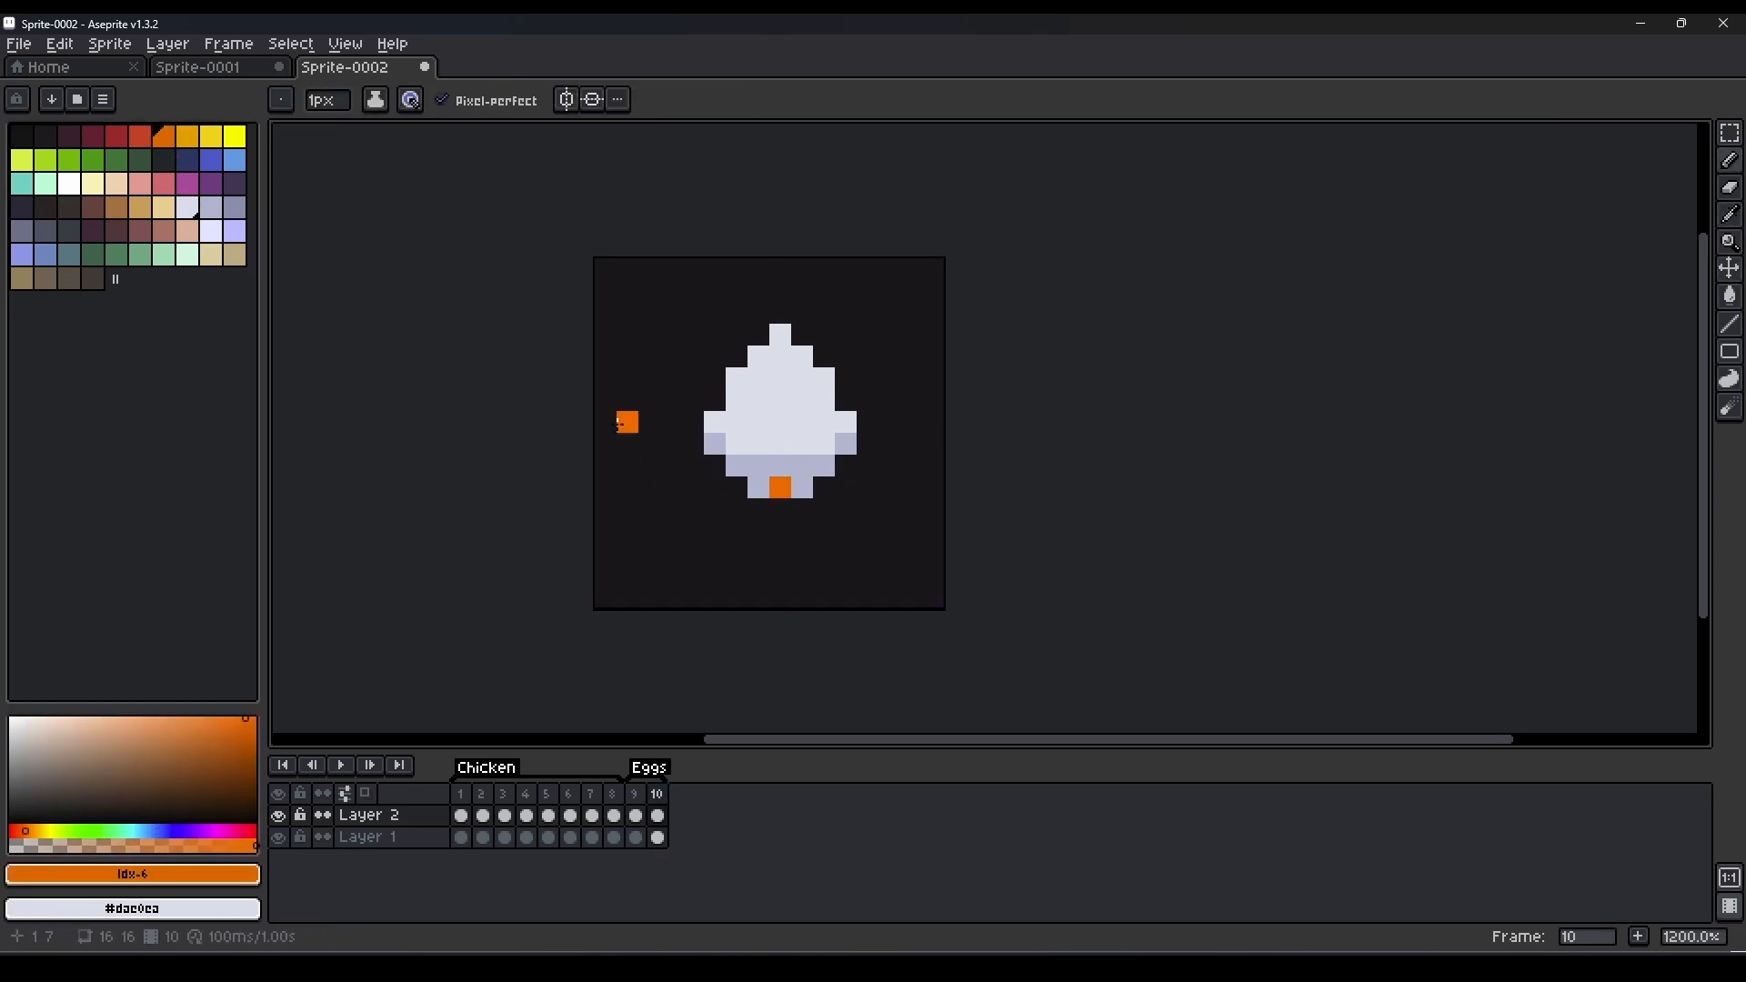
pyautogui.click(139, 136)
pyautogui.click(780, 487)
pyautogui.click(759, 509)
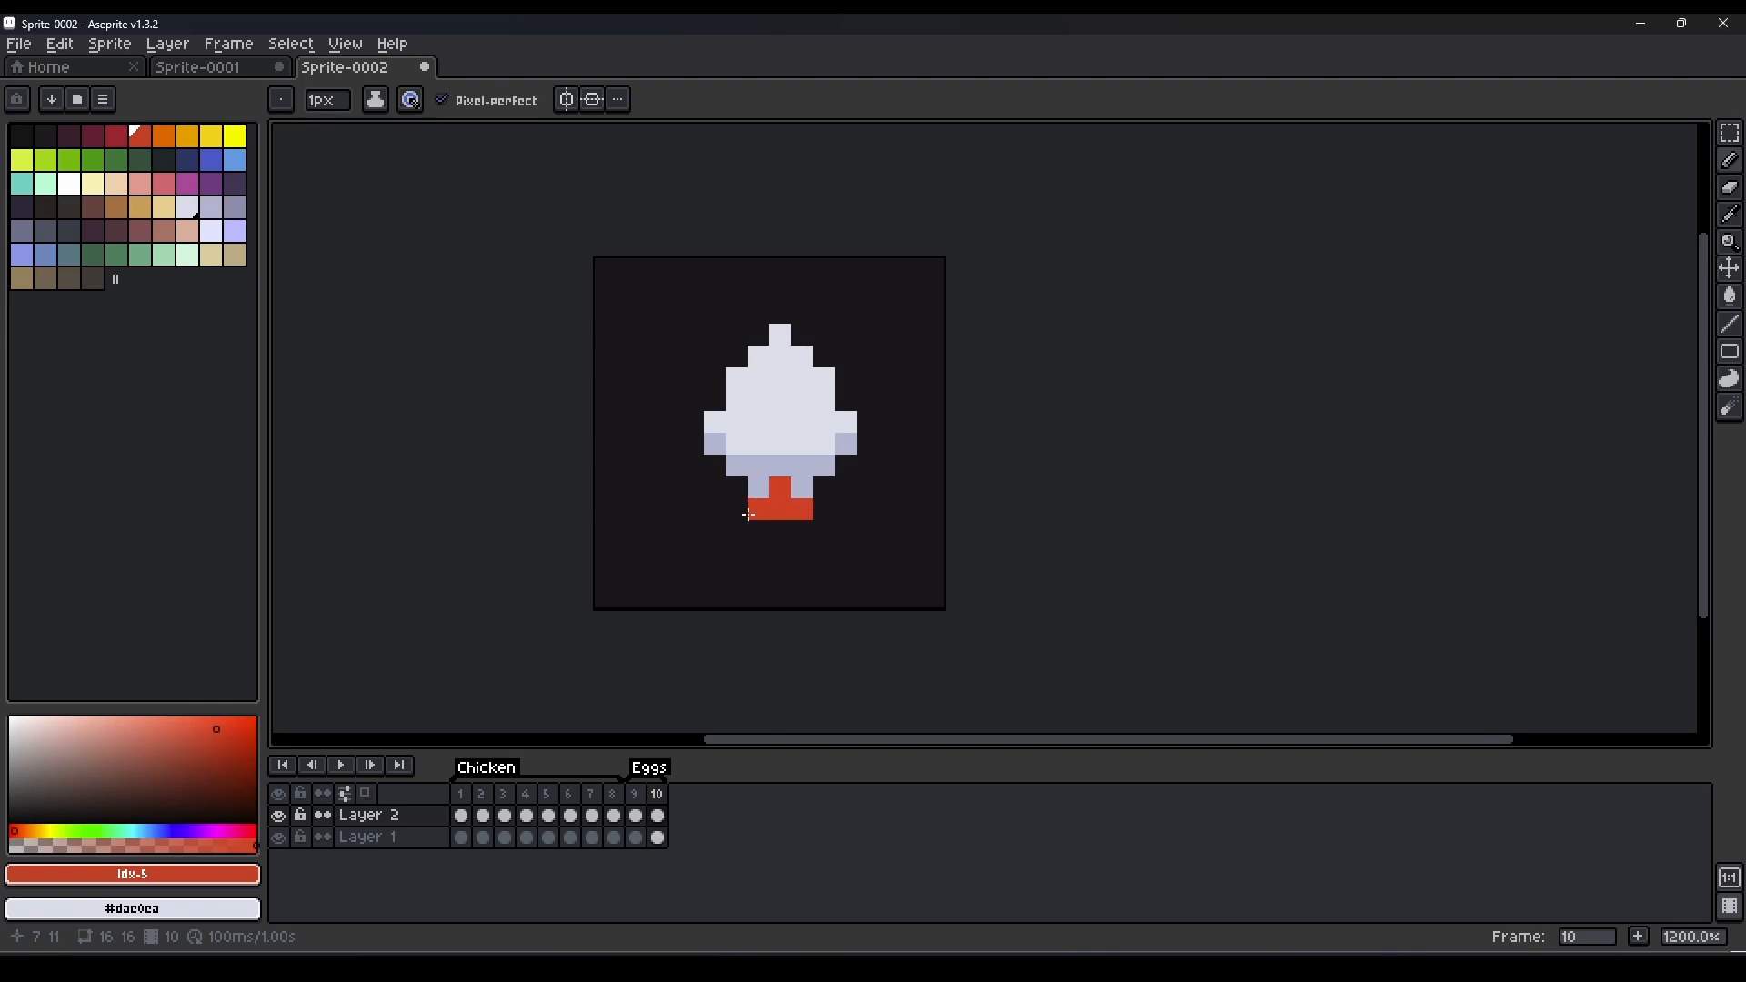
# Duplicate the frame into frame 11 and extend the flame downward in orange, with a wide row and two prongs.
pyautogui.click(166, 136)
pyautogui.hotkey('alt', 'n')
pyautogui.click(775, 532)
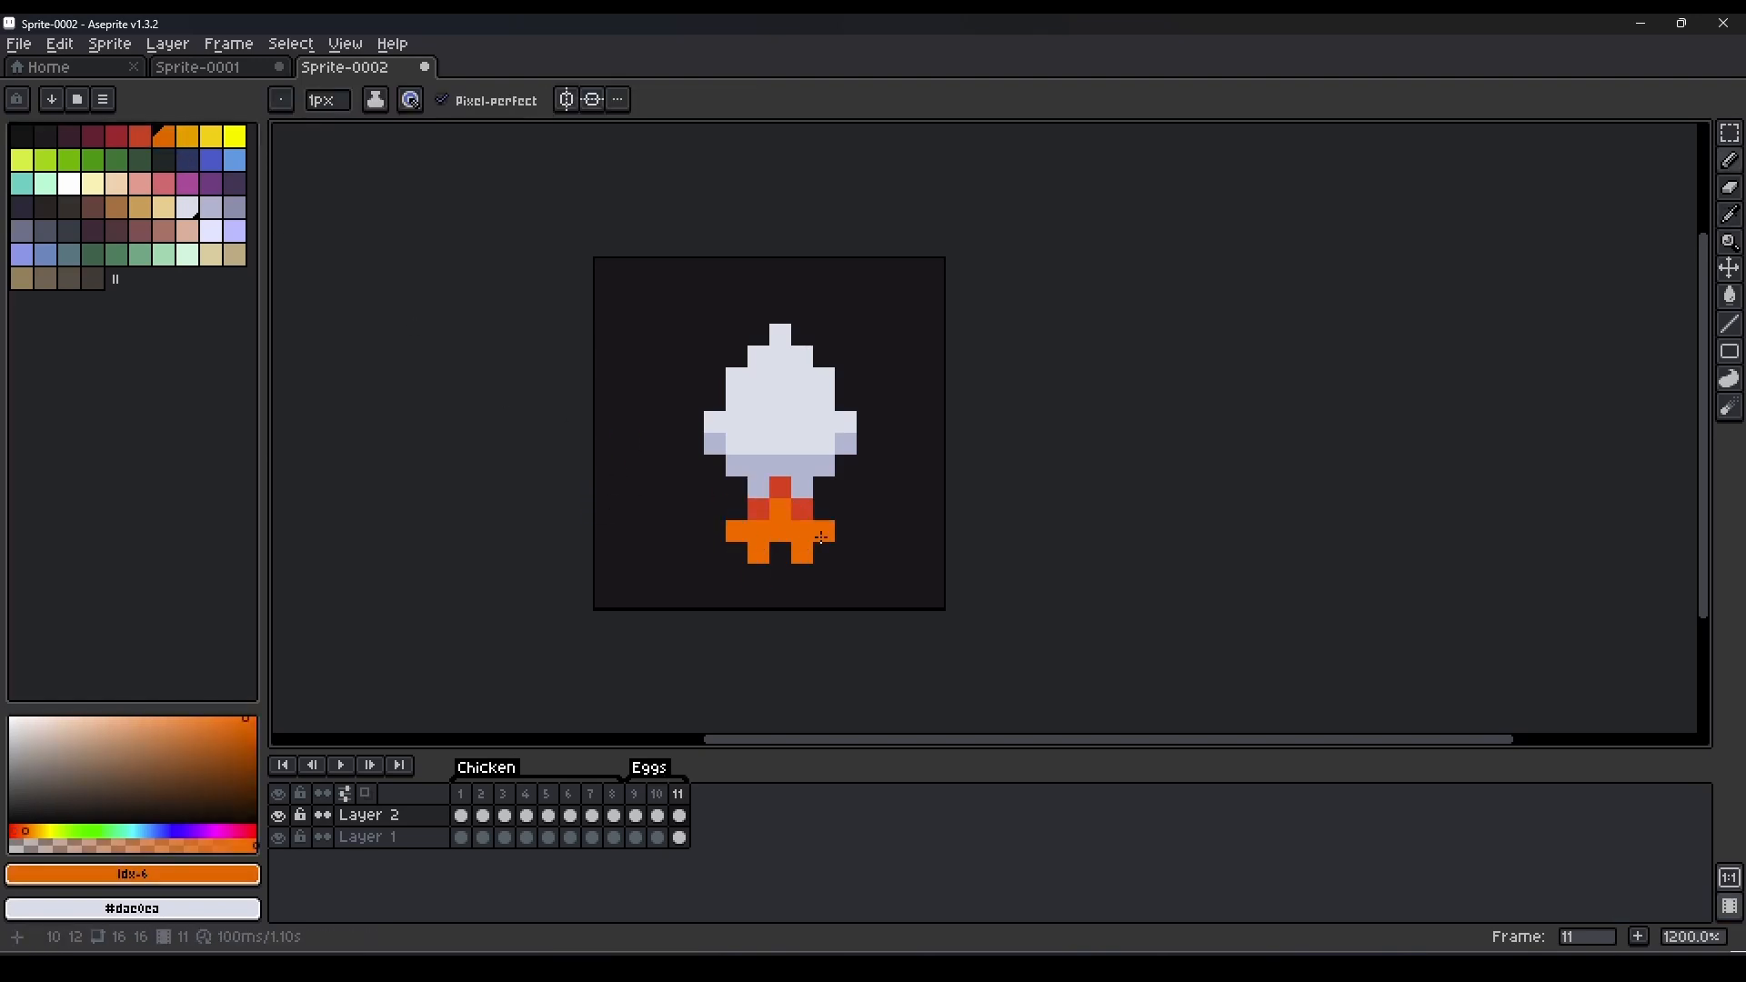
# Duplicate the frame into frame 12 and paint an amber column four pixels tall through the flame's centre.
pyautogui.hotkey('alt', 'n')
pyautogui.click(187, 137)
pyautogui.click(737, 575)
pyautogui.click(778, 583)
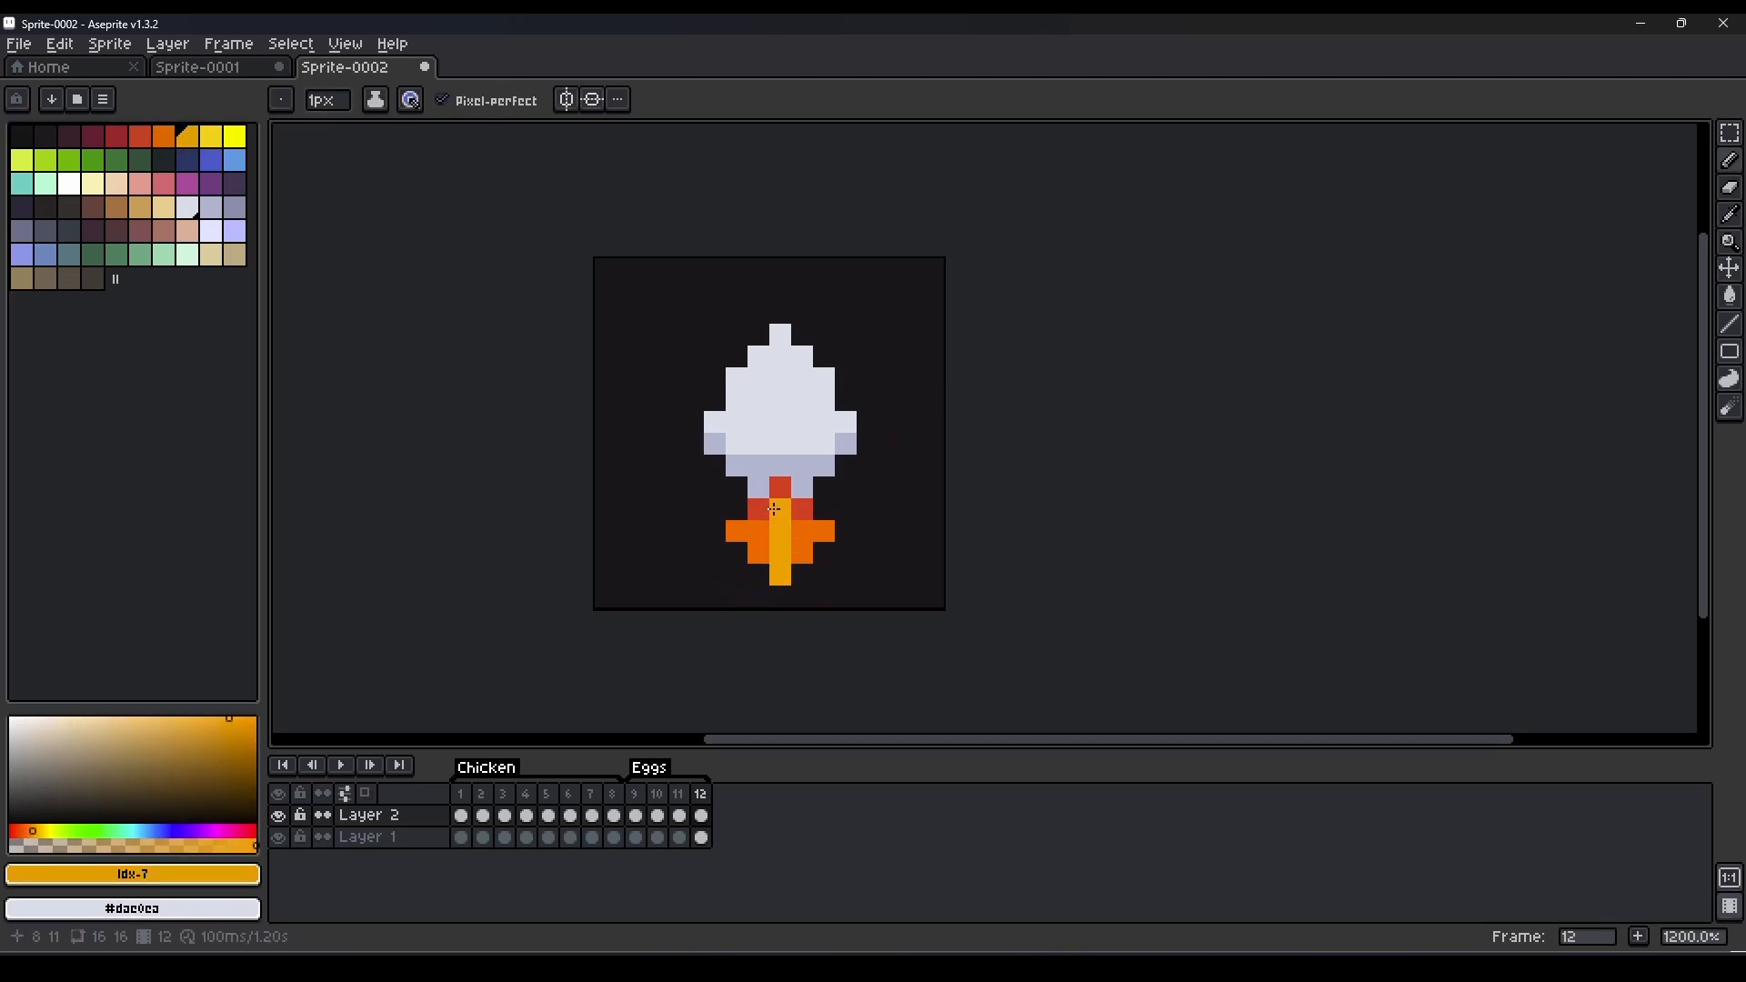
# Add frame 13, widen the flame's amber core, place two amber sparks below it, and erase the orange outer pixels.
pyautogui.hotkey('alt', 'n')
pyautogui.click(766, 543)
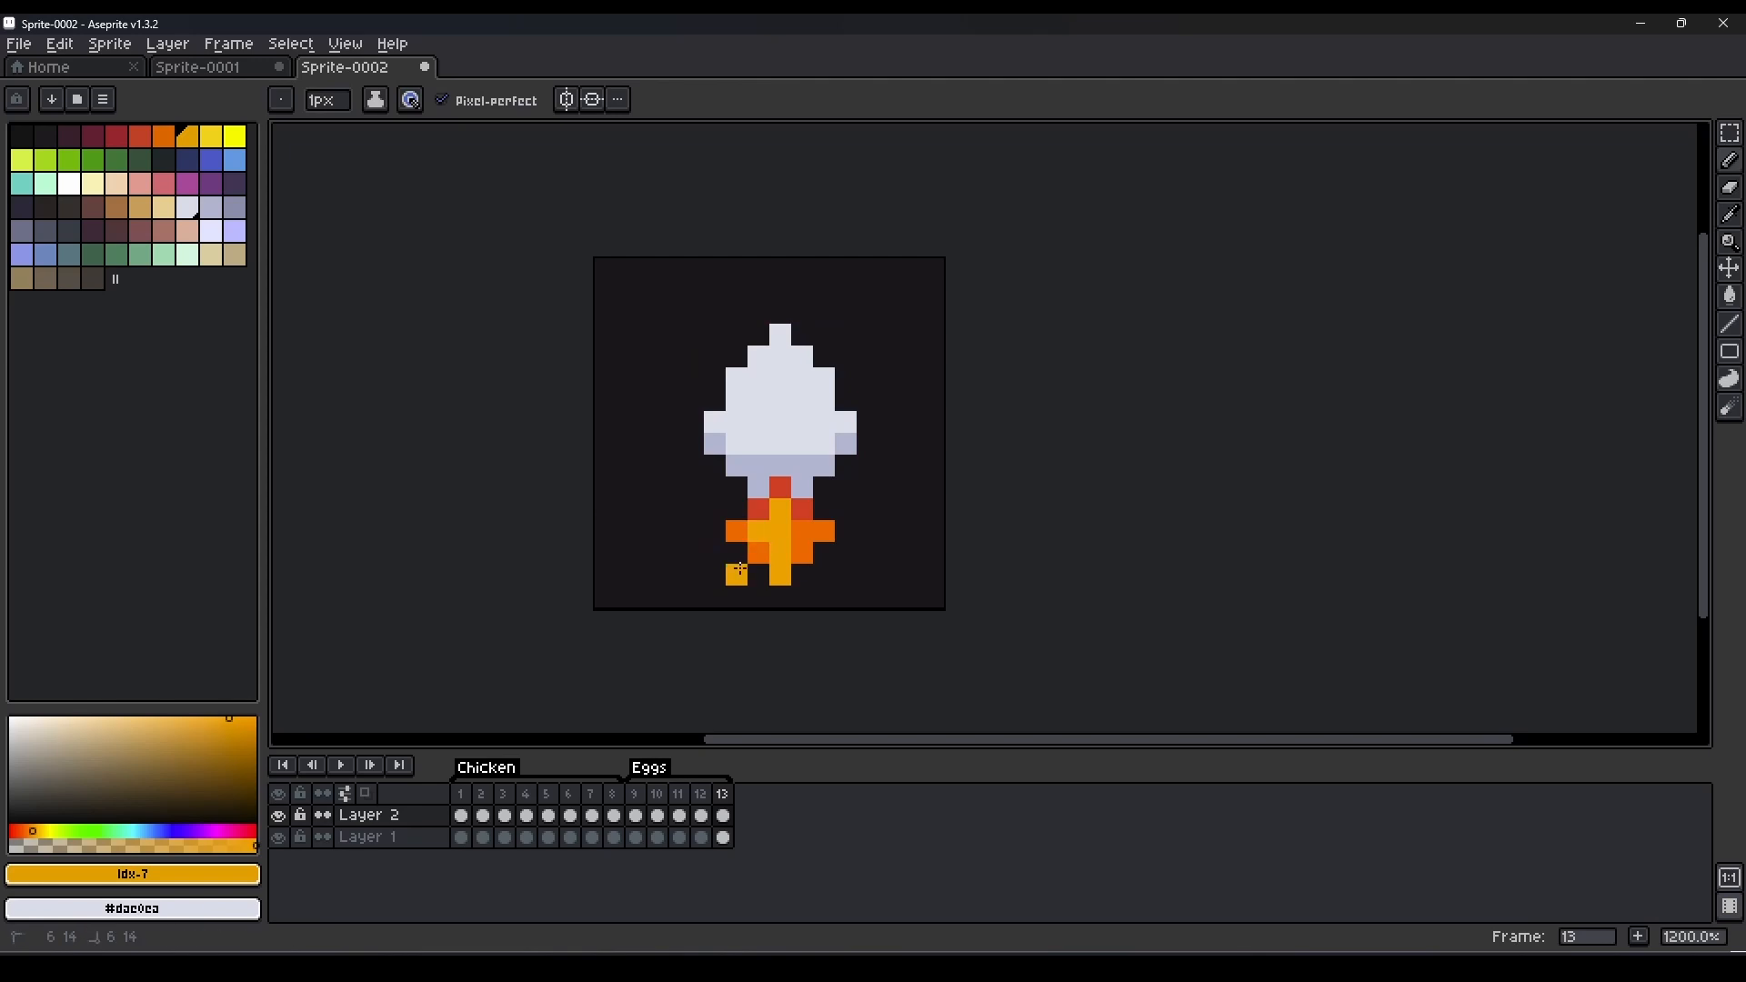
pyautogui.moveTo(802, 539); pyautogui.dragTo(751, 559)
pyautogui.press('e')
pyautogui.click(824, 531)
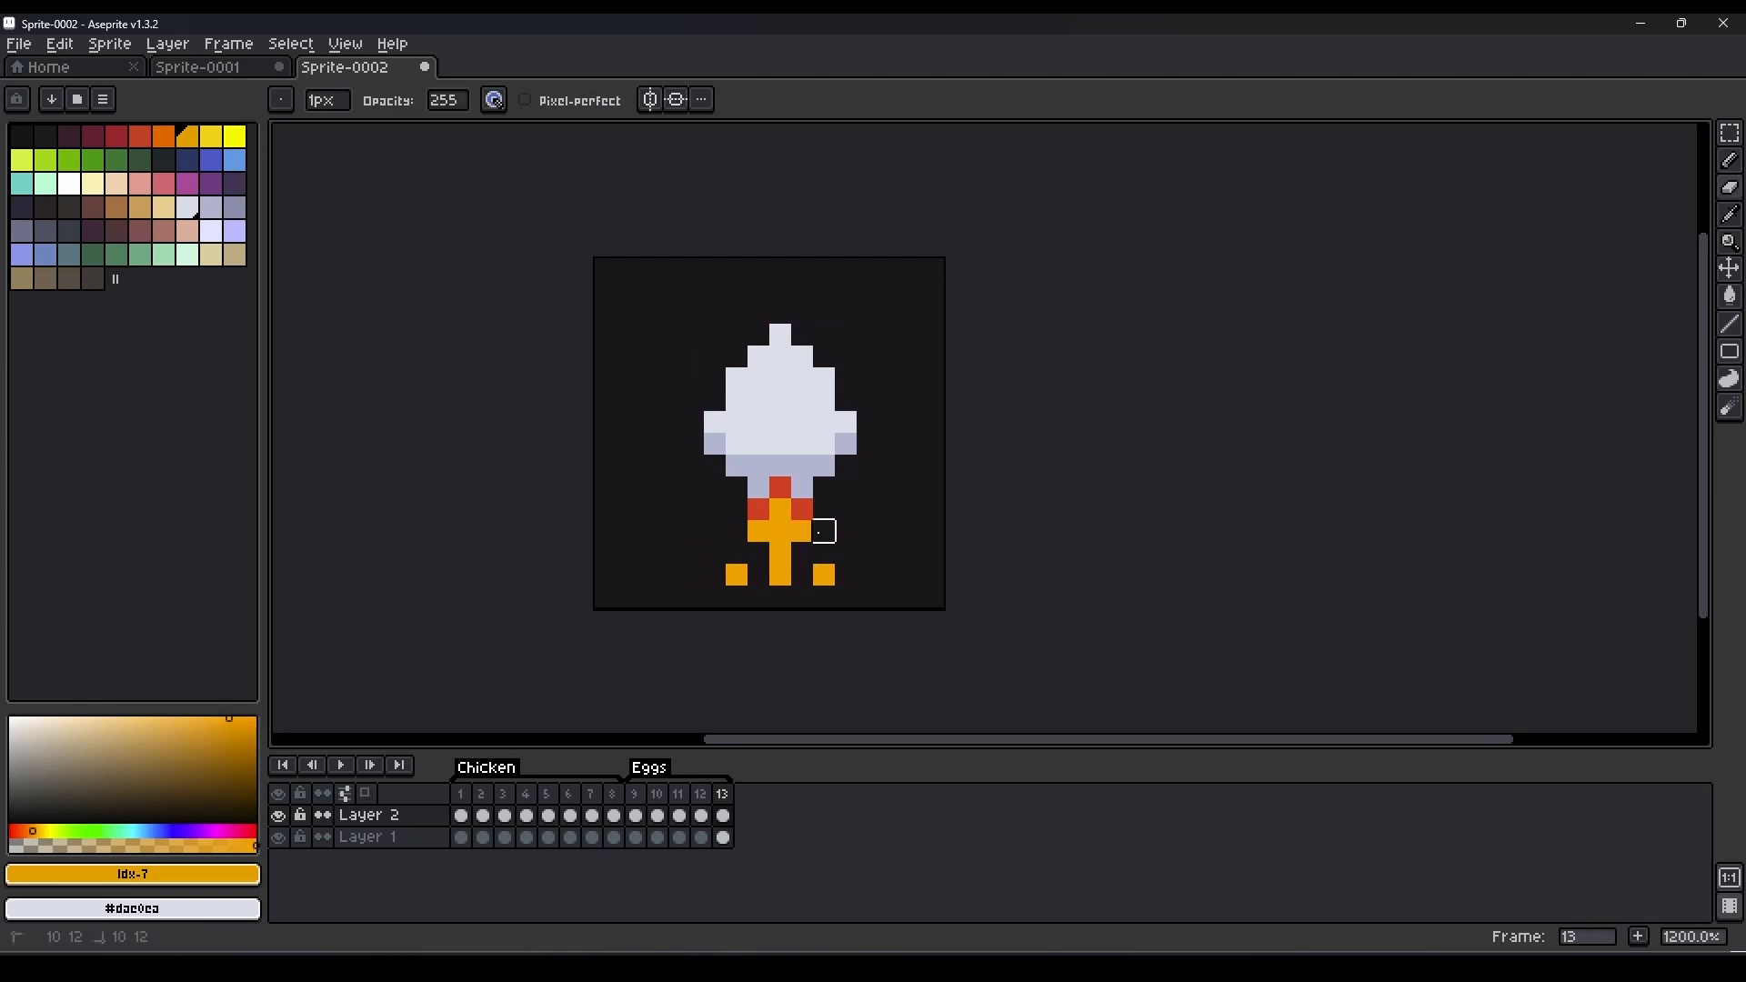
# Reshape frame 13's flame as a wide amber burst with a two-pixel orange core.
pyautogui.press('b')
pyautogui.press('e')
pyautogui.click(802, 533)
pyautogui.click(758, 532)
pyautogui.press('b')
pyautogui.click(737, 532)
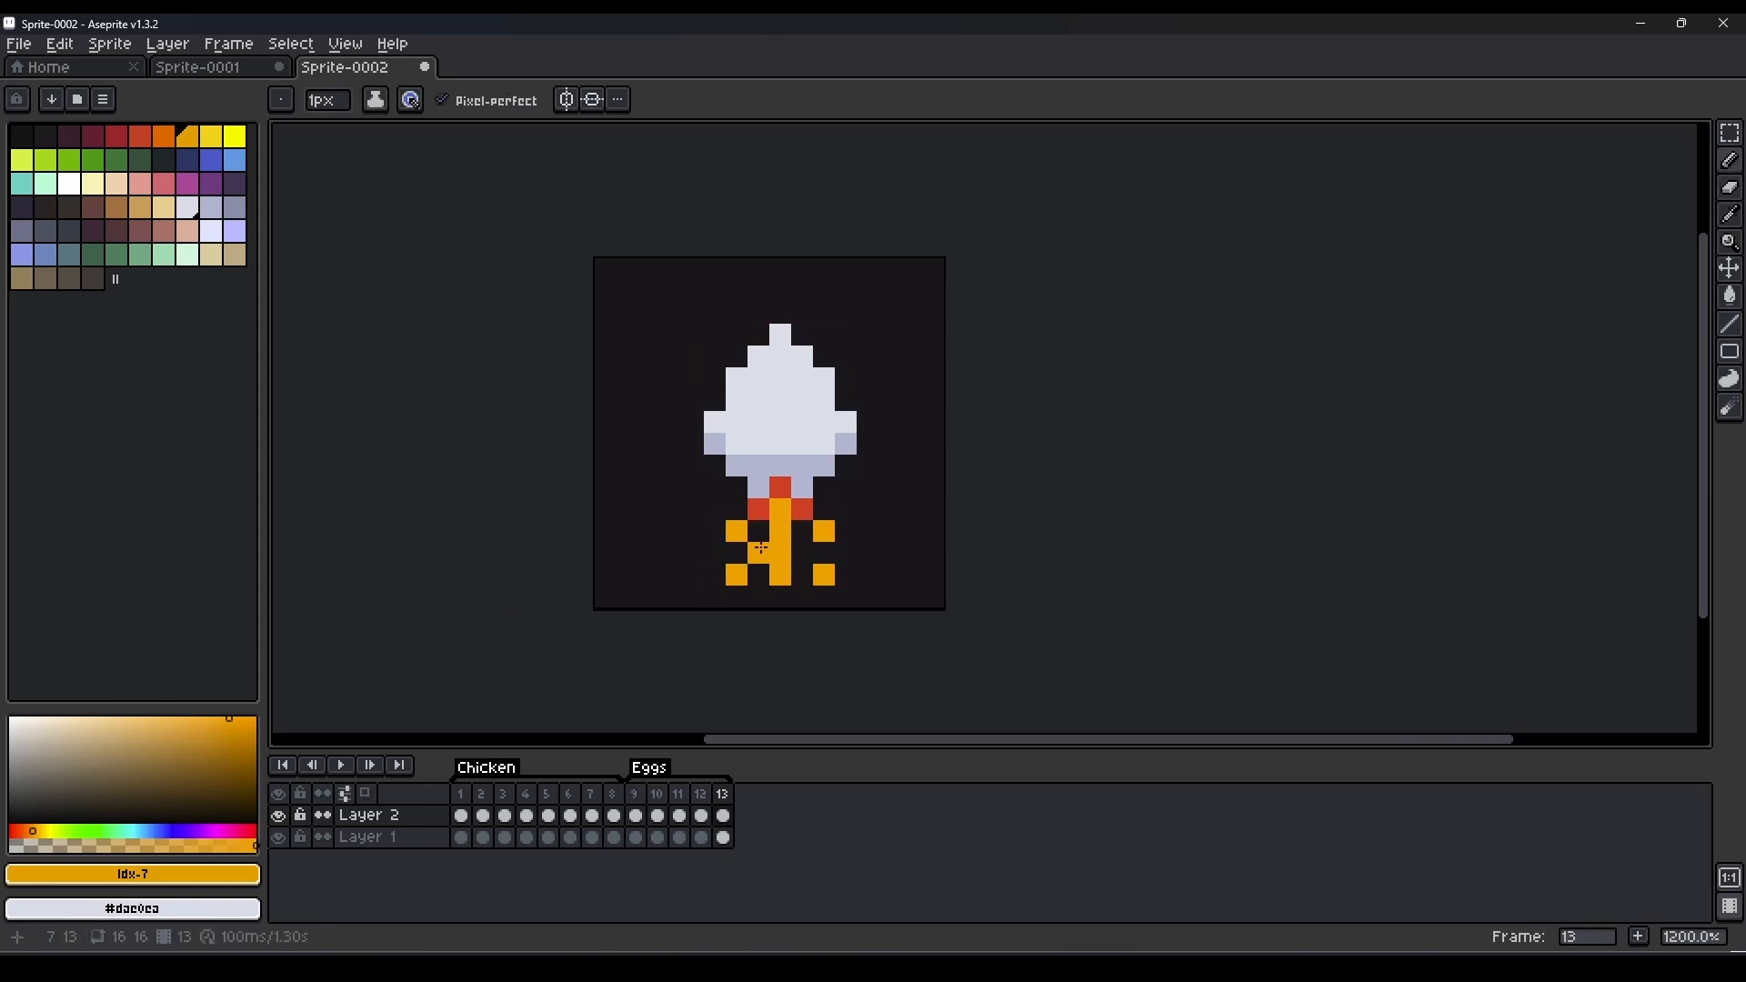
pyautogui.press('alt')
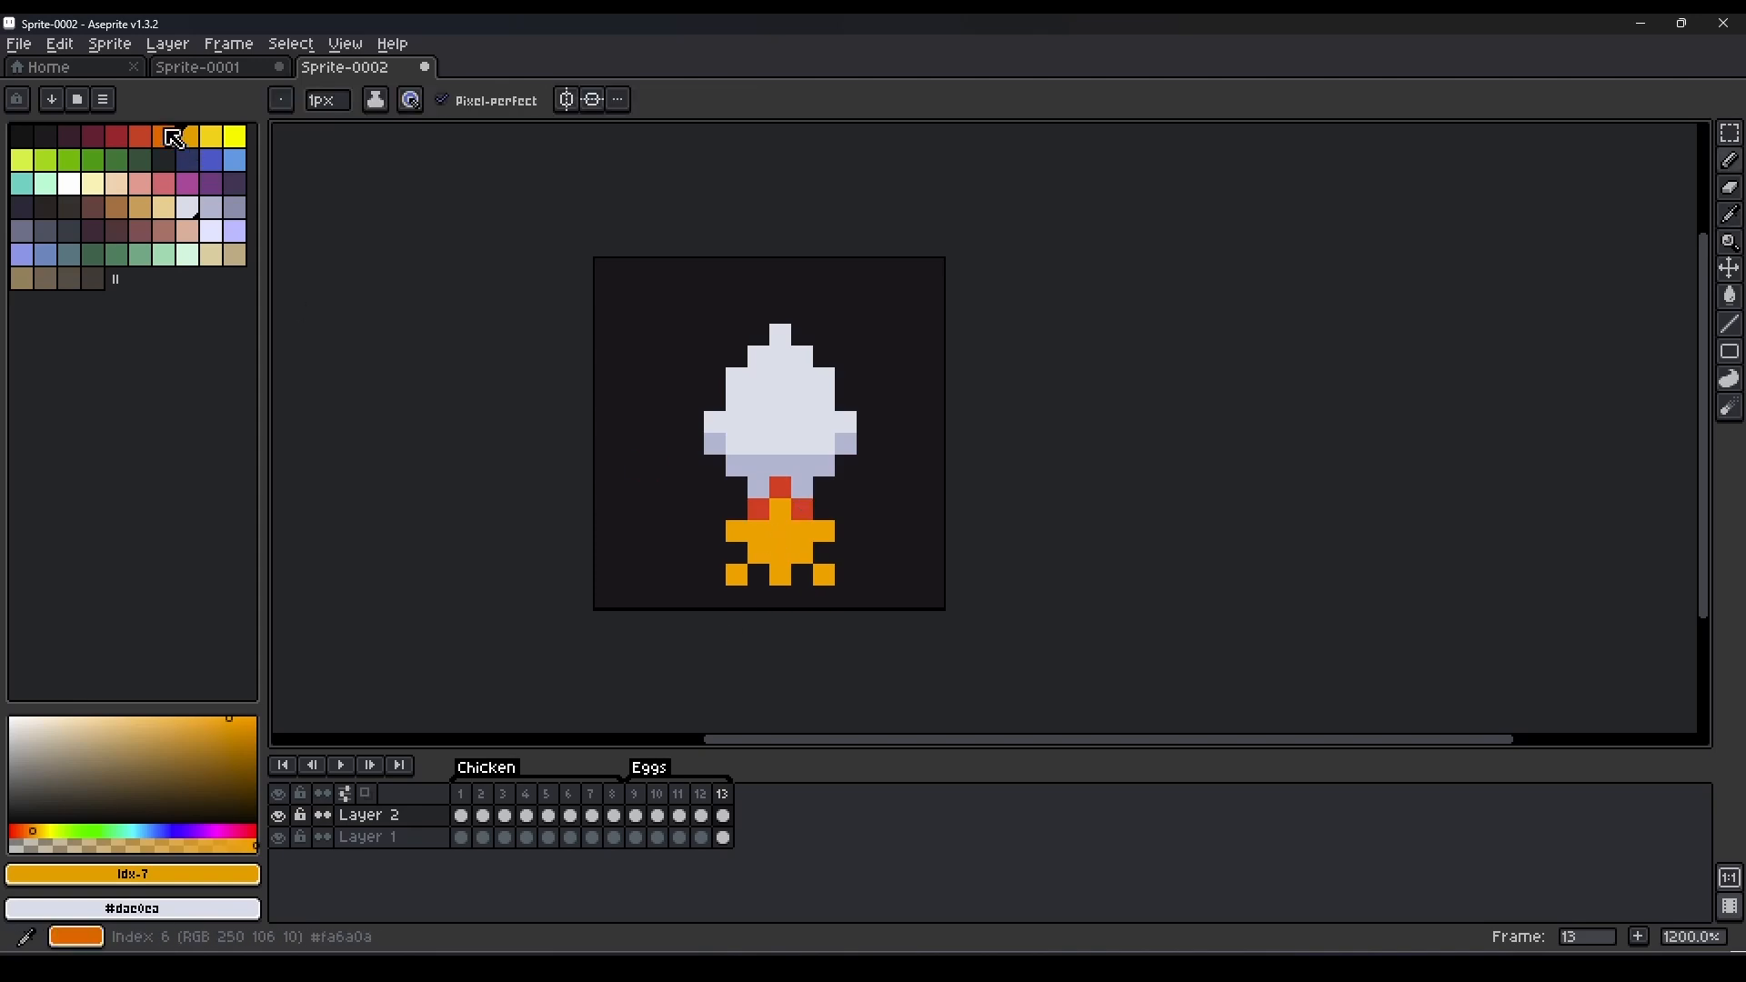
pyautogui.click(166, 136)
pyautogui.moveTo(780, 511); pyautogui.dragTo(777, 551)
# Duplicate the frame into frame 14 and shift the amber sparks outward, with the left one also lowered by one pixel.
pyautogui.hotkey('alt', 'n')
pyautogui.press('e')
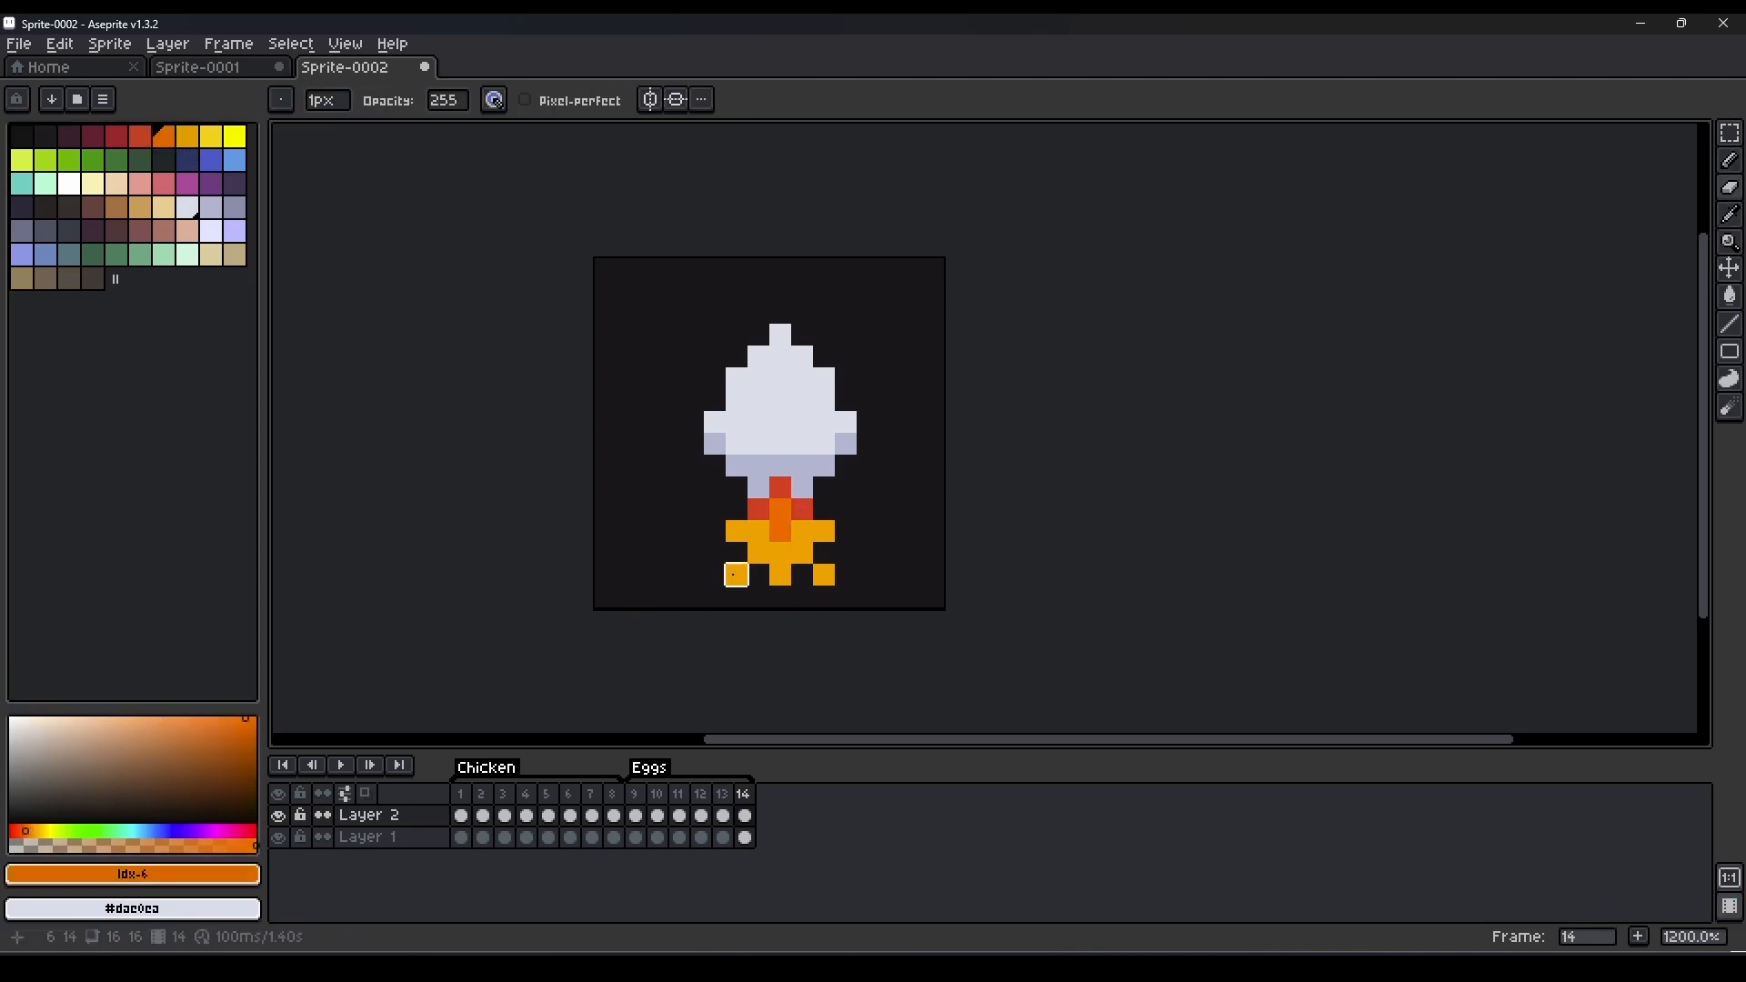
pyautogui.click(737, 574)
pyautogui.press('b')
pyautogui.keyDown('alt'); pyautogui.click(759, 553); pyautogui.keyUp('alt')
pyautogui.click(779, 553)
pyautogui.click(715, 596)
pyautogui.click(816, 589)
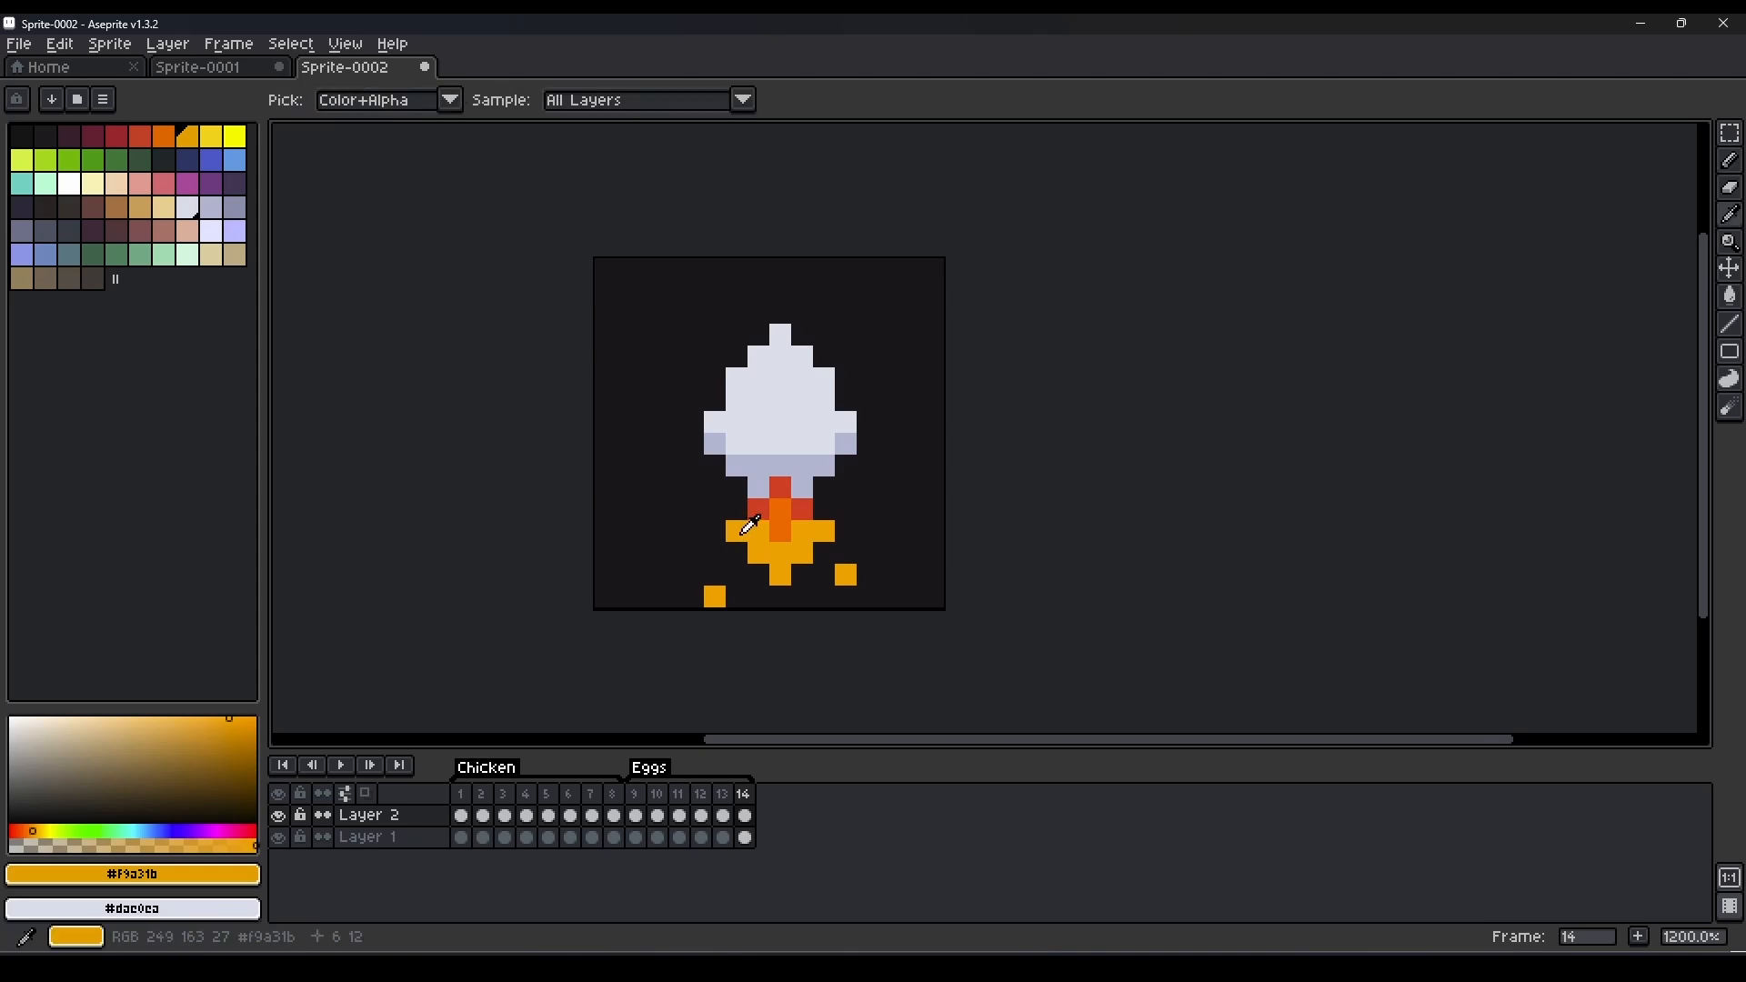
# Duplicate the frame into frame 15, moving the right spark down one pixel and the left spark up one pixel.
pyautogui.hotkey('alt', 'n')
pyautogui.press('e')
pyautogui.click(846, 575)
pyautogui.press('b')
pyautogui.click(846, 596)
pyautogui.press('e')
pyautogui.click(716, 596)
pyautogui.press('b')
# Duplicate the frame into frame 16 and move both amber sparks one pixel outward, level with each other.
pyautogui.hotkey('alt', 'n')
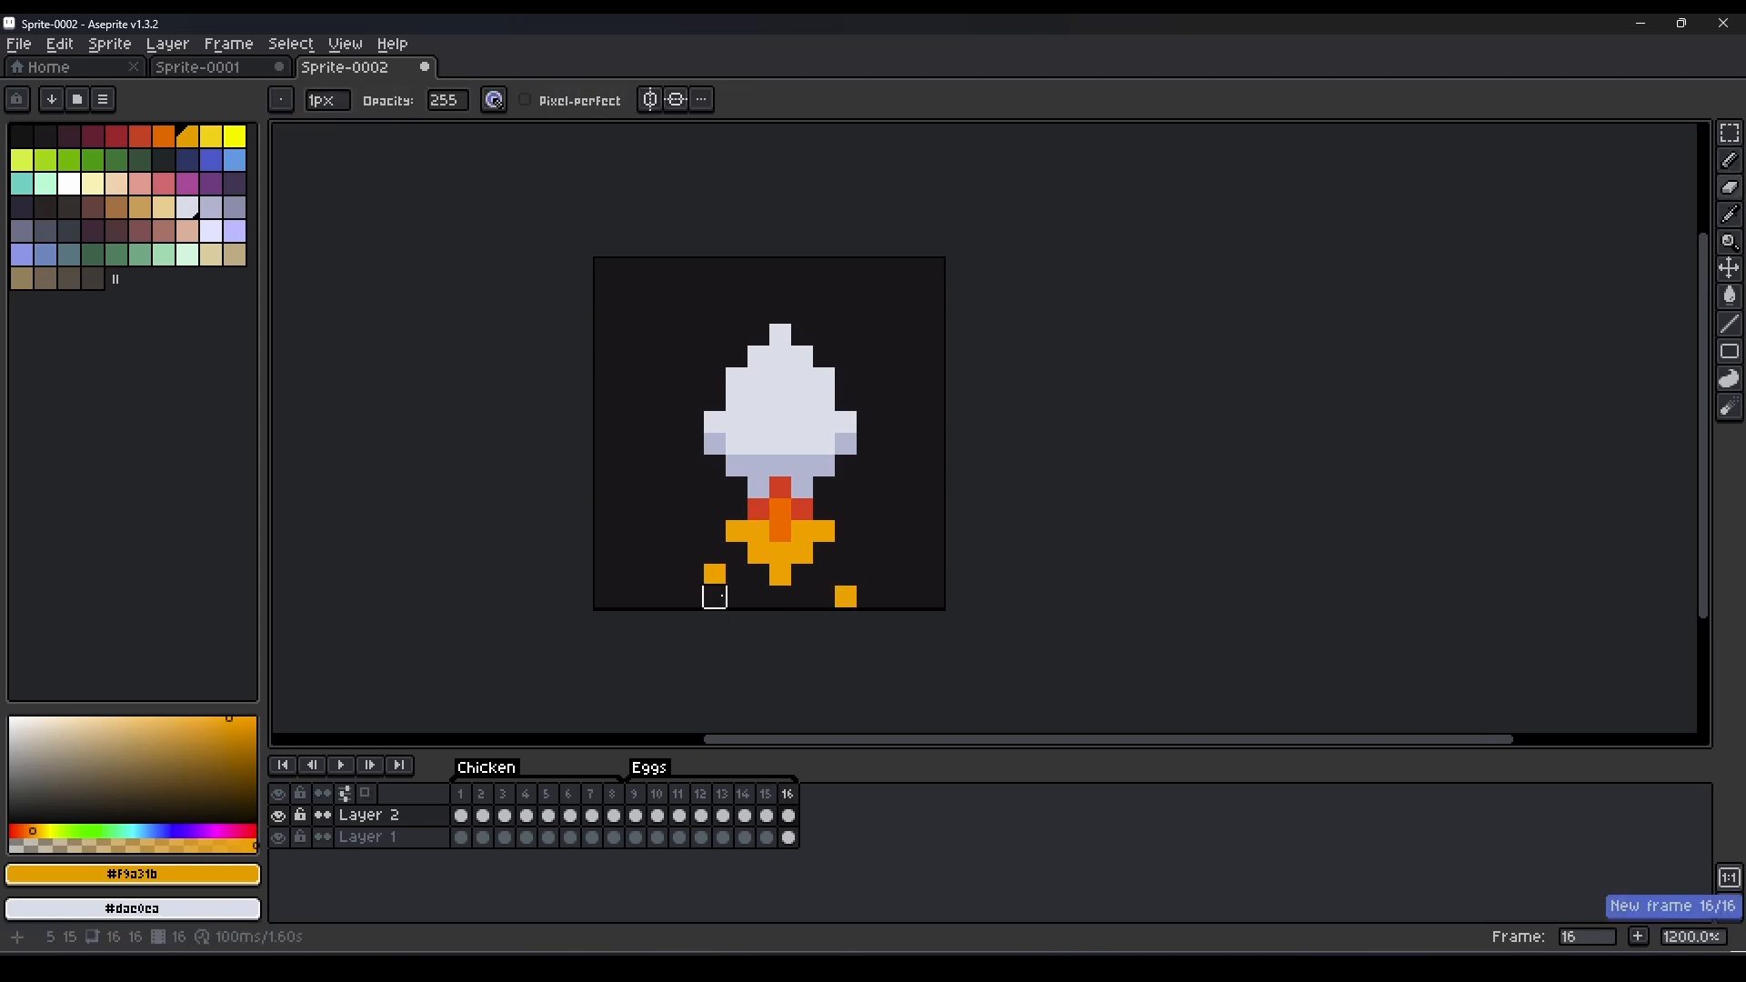
pyautogui.click(715, 574)
pyautogui.press('b')
pyautogui.click(693, 575)
# Duplicate the frame into frame 17, erase the two outer sparks and draw an amber spark closer to the flame.
pyautogui.hotkey('alt', 'n')
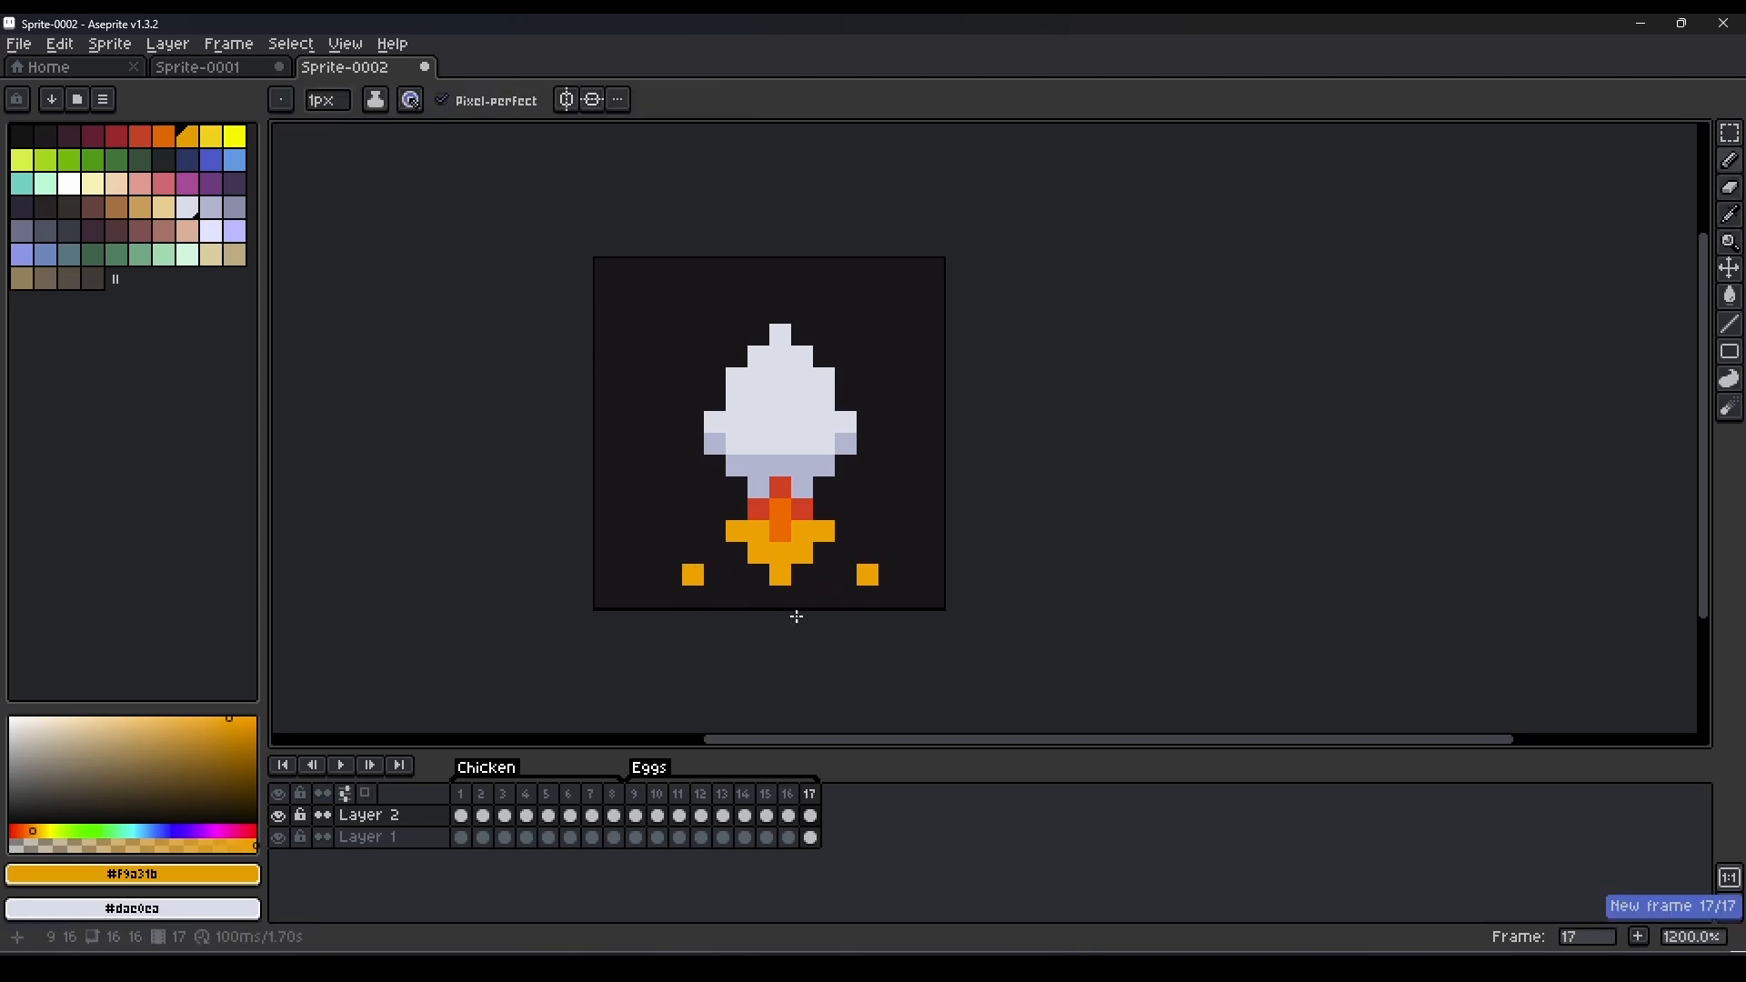
pyautogui.press('e')
pyautogui.click(868, 575)
pyautogui.press('b')
pyautogui.click(824, 575)
pyautogui.press('e')
pyautogui.click(693, 575)
pyautogui.press('b')
# Delete frame 9 with the plain egg and play the Eggs animation.
pyautogui.click(635, 795)
pyautogui.hotkey('alt', 'c')
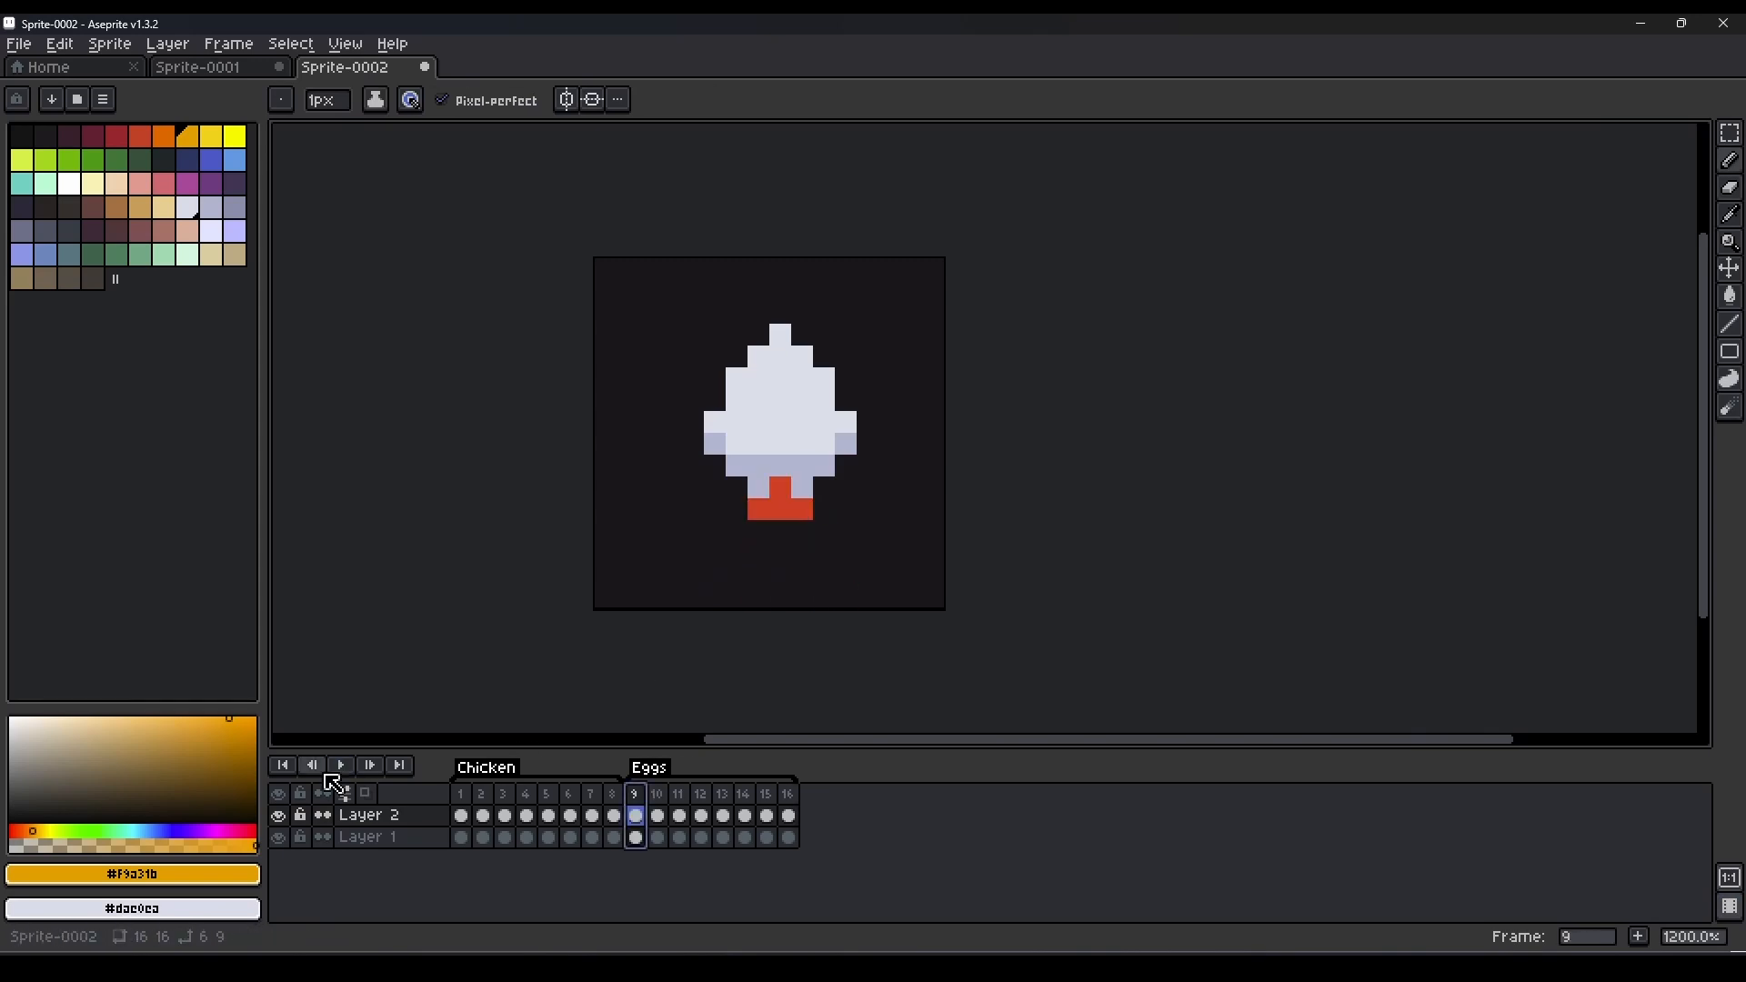
pyautogui.click(338, 767)
# Add amber sparks beneath the flame in frames 9 to 11 and replay the Eggs animation.
pyautogui.click(636, 795)
pyautogui.press('Right')
pyautogui.press('Right')
pyautogui.press('Right')
pyautogui.click(341, 767)
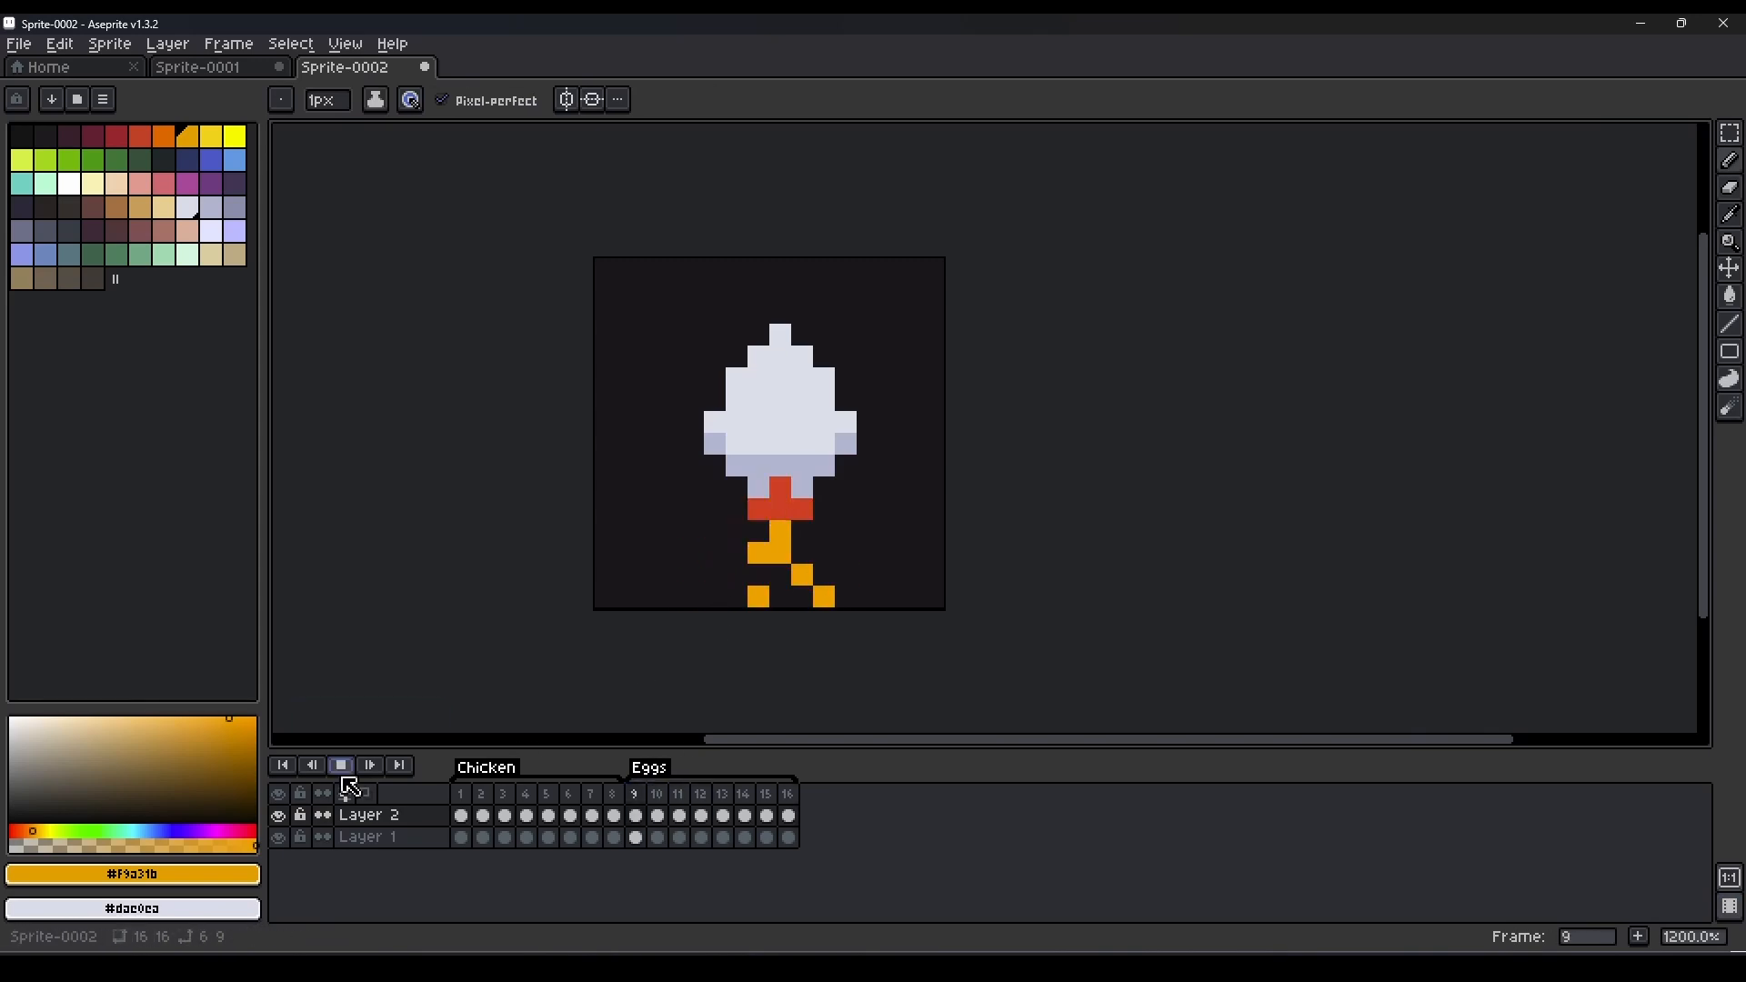
pyautogui.click(341, 767)
# Switch the pencil to a semi-transparent ink with opacity 106 and tint the base of frame 9's egg with the flame's red.
pyautogui.click(636, 795)
pyautogui.click(376, 100)
pyautogui.click(427, 147)
pyautogui.keyDown('alt'); pyautogui.click(780, 509); pyautogui.keyUp('alt')
pyautogui.moveTo(737, 465)
pyautogui.mouseDown()
pyautogui.moveTo(824, 466)
pyautogui.moveTo(711, 492)
pyautogui.mouseUp()
# Copy the tinted egg base from frame 9 and paste it into the following Eggs frames.
pyautogui.press('m')
pyautogui.hotkey('ctrl', 'c')
pyautogui.click(659, 815)
pyautogui.hotkey('ctrl', 'v')
pyautogui.click(681, 815)
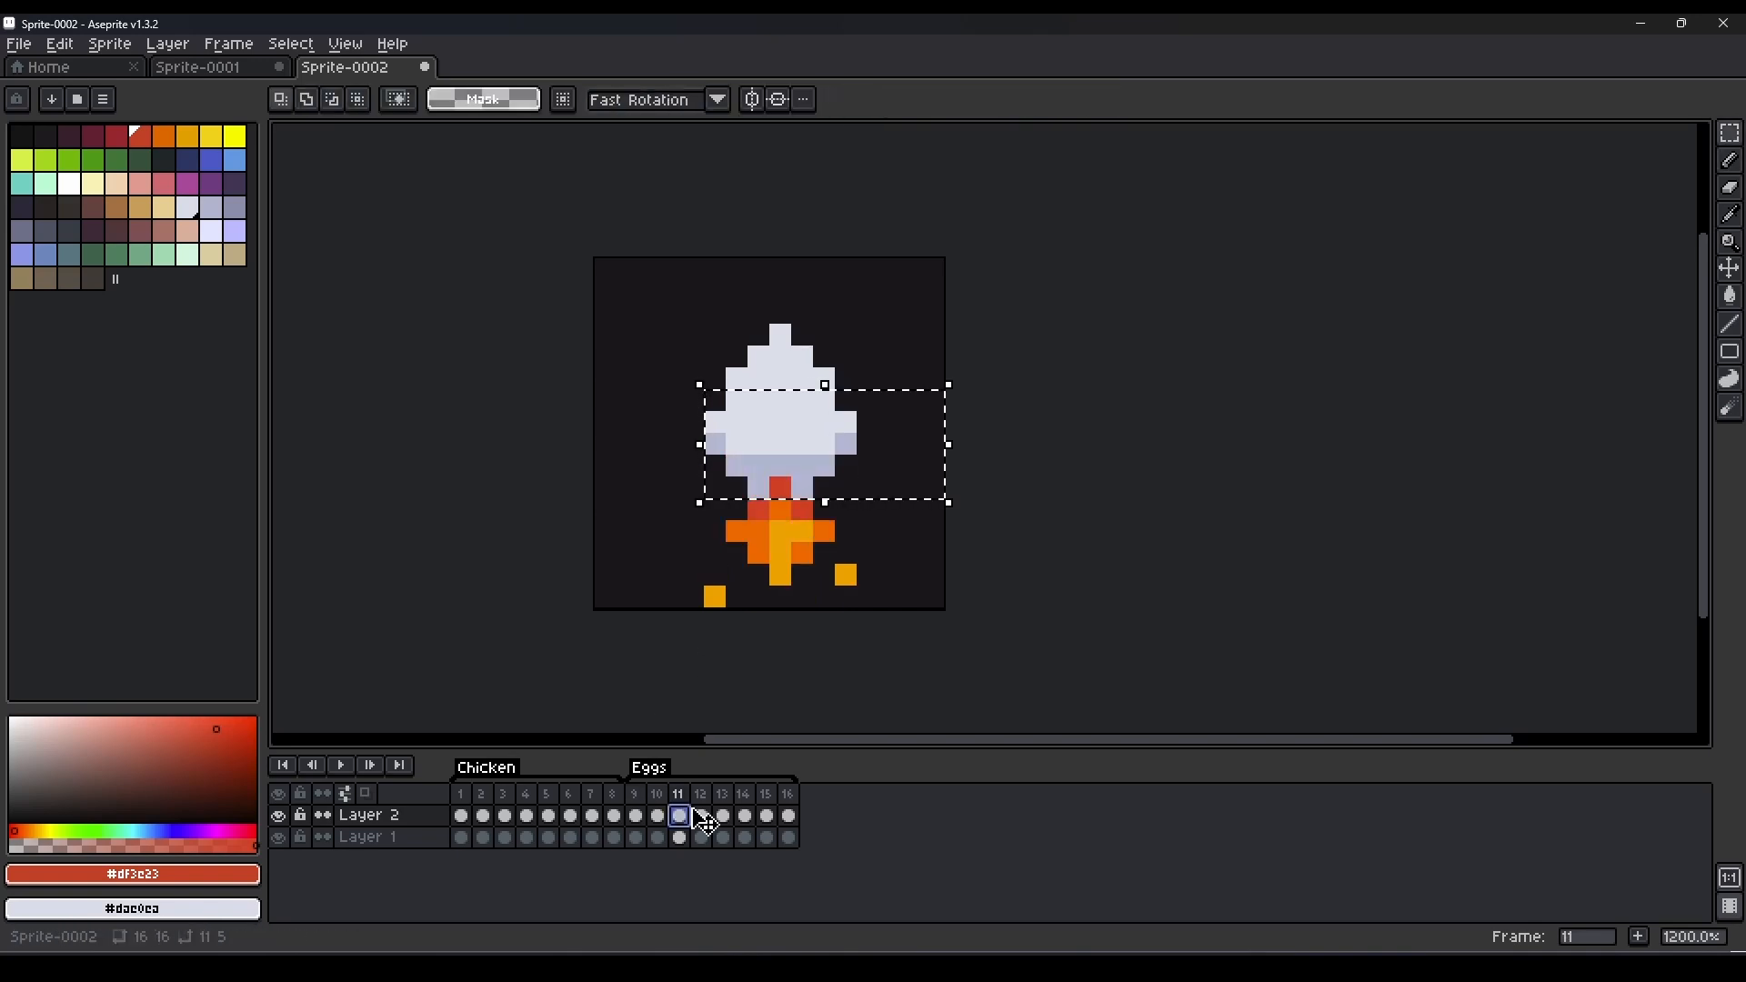
pyautogui.click(724, 816)
pyautogui.hotkey('ctrl', 'v')
# Vary the glow on the egg's base across frames 10 to 15 with semi-transparent amber and red, and play the animation.
pyautogui.click(658, 816)
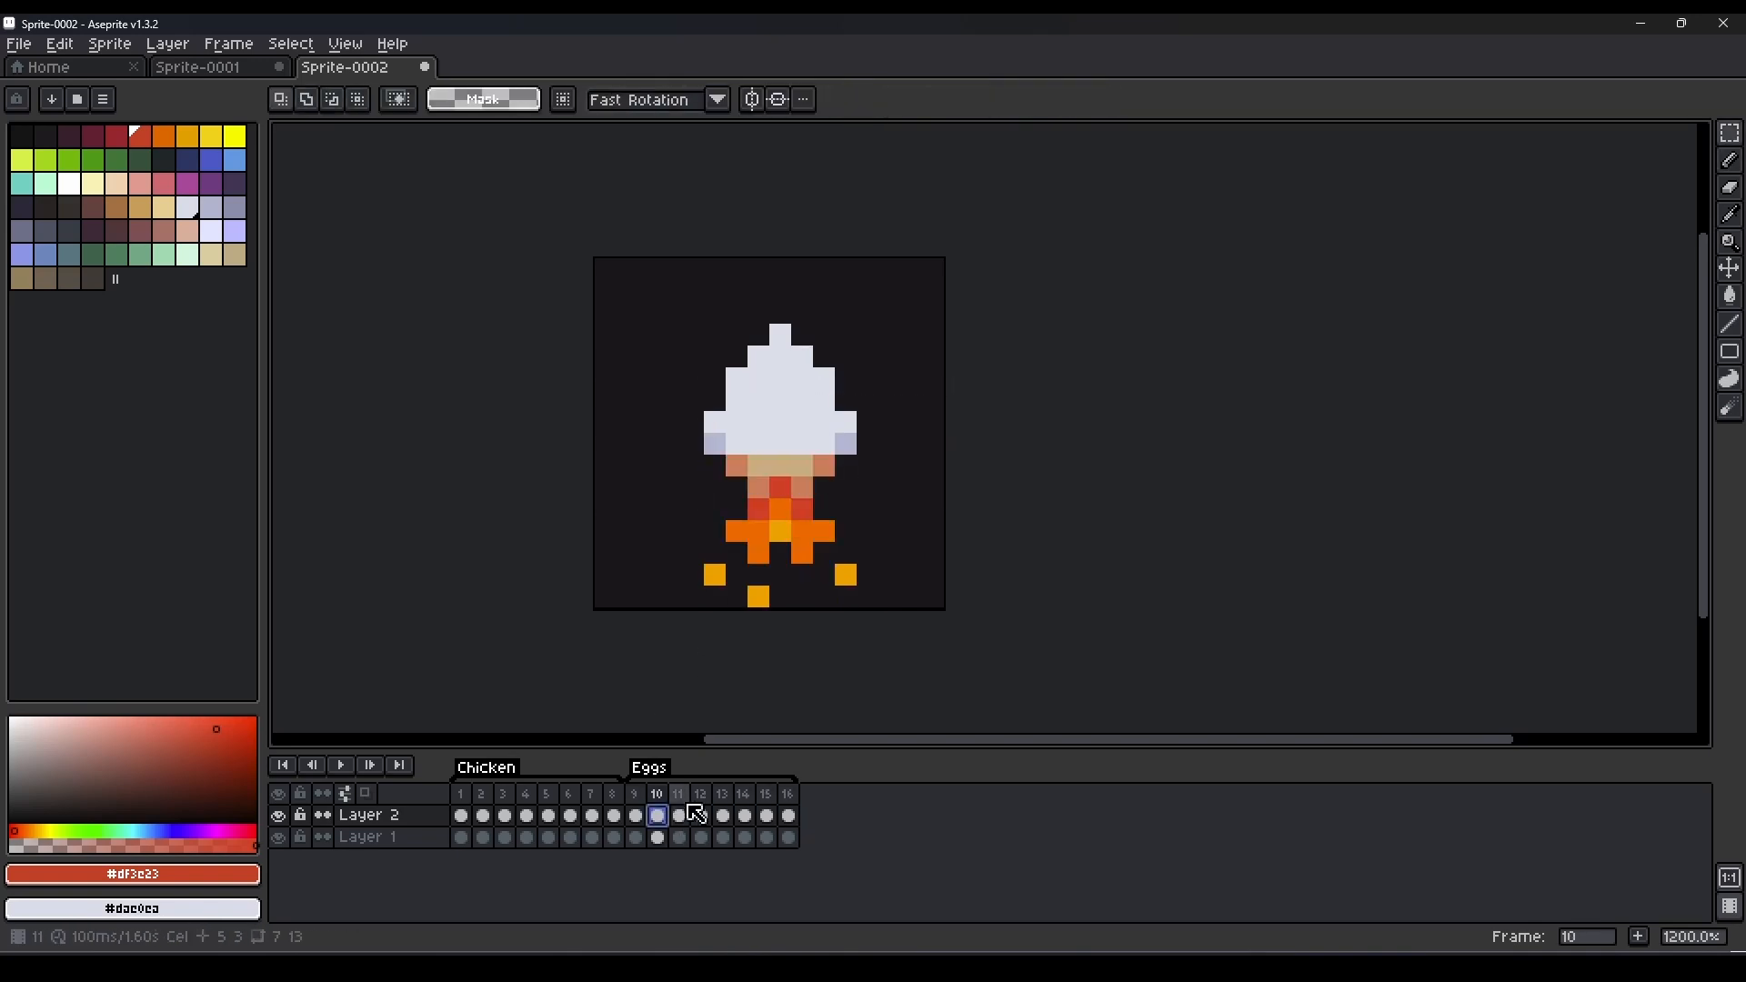
pyautogui.press('Left')
pyautogui.press('Right')
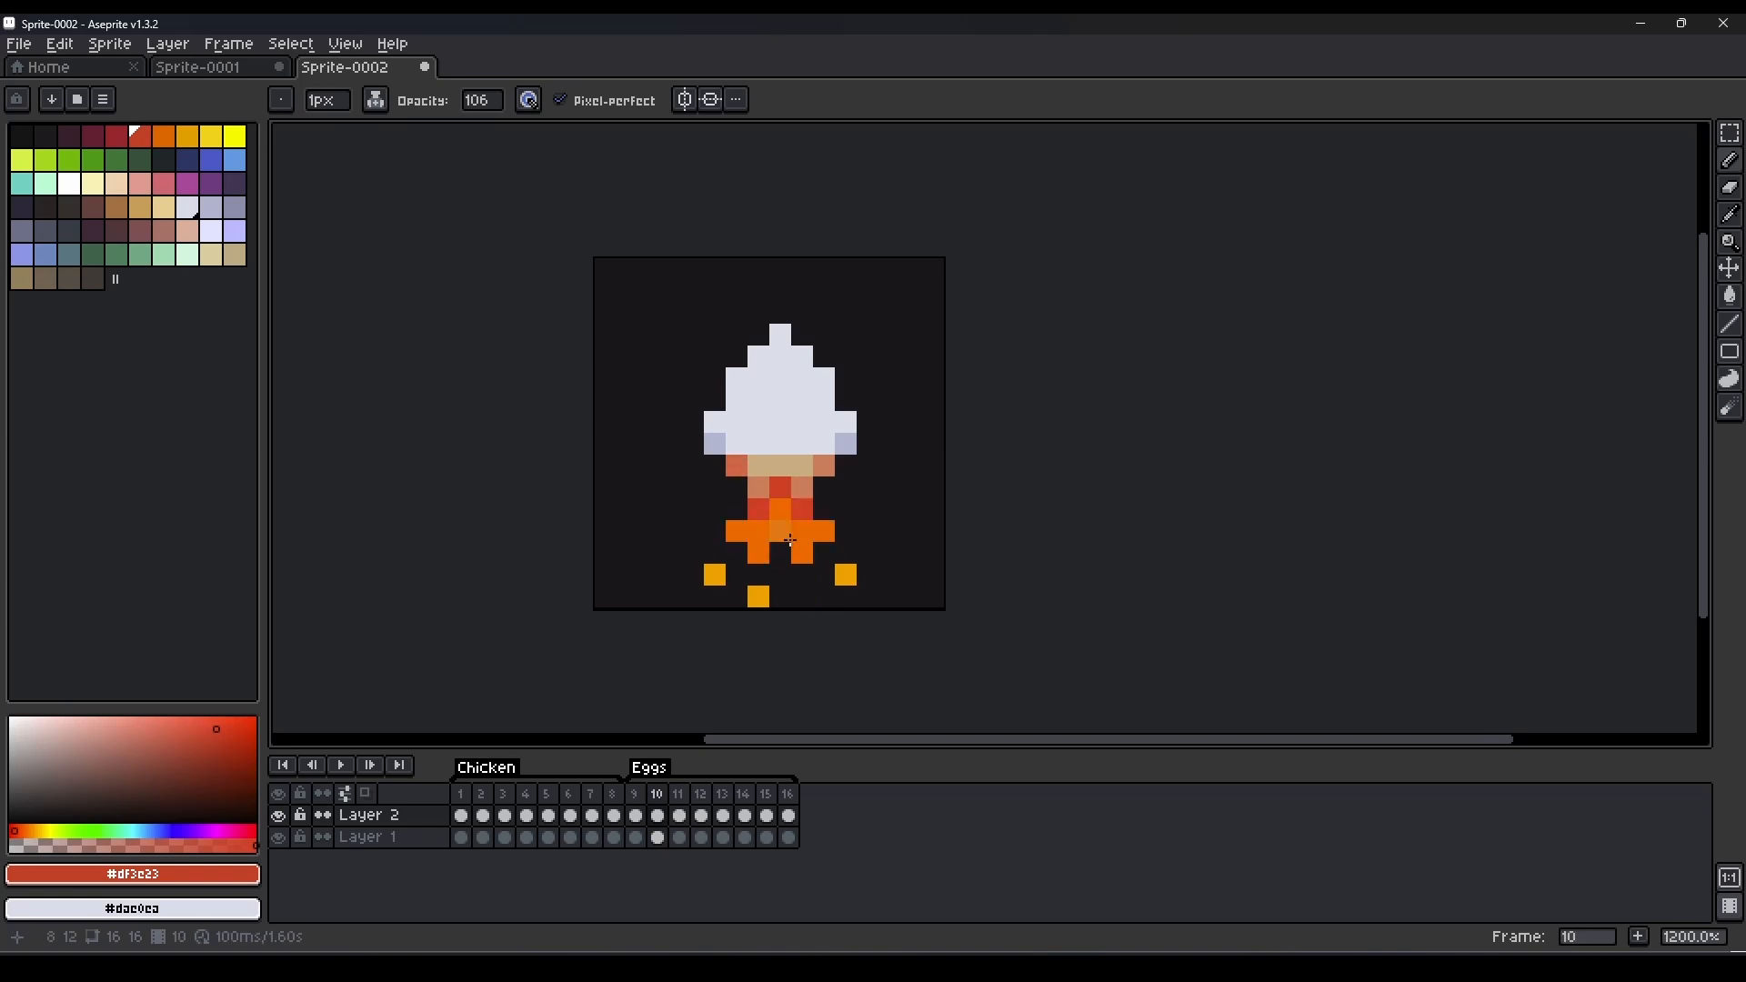
pyautogui.keyDown('alt'); pyautogui.click(782, 532); pyautogui.keyUp('alt')
pyautogui.press('Right')
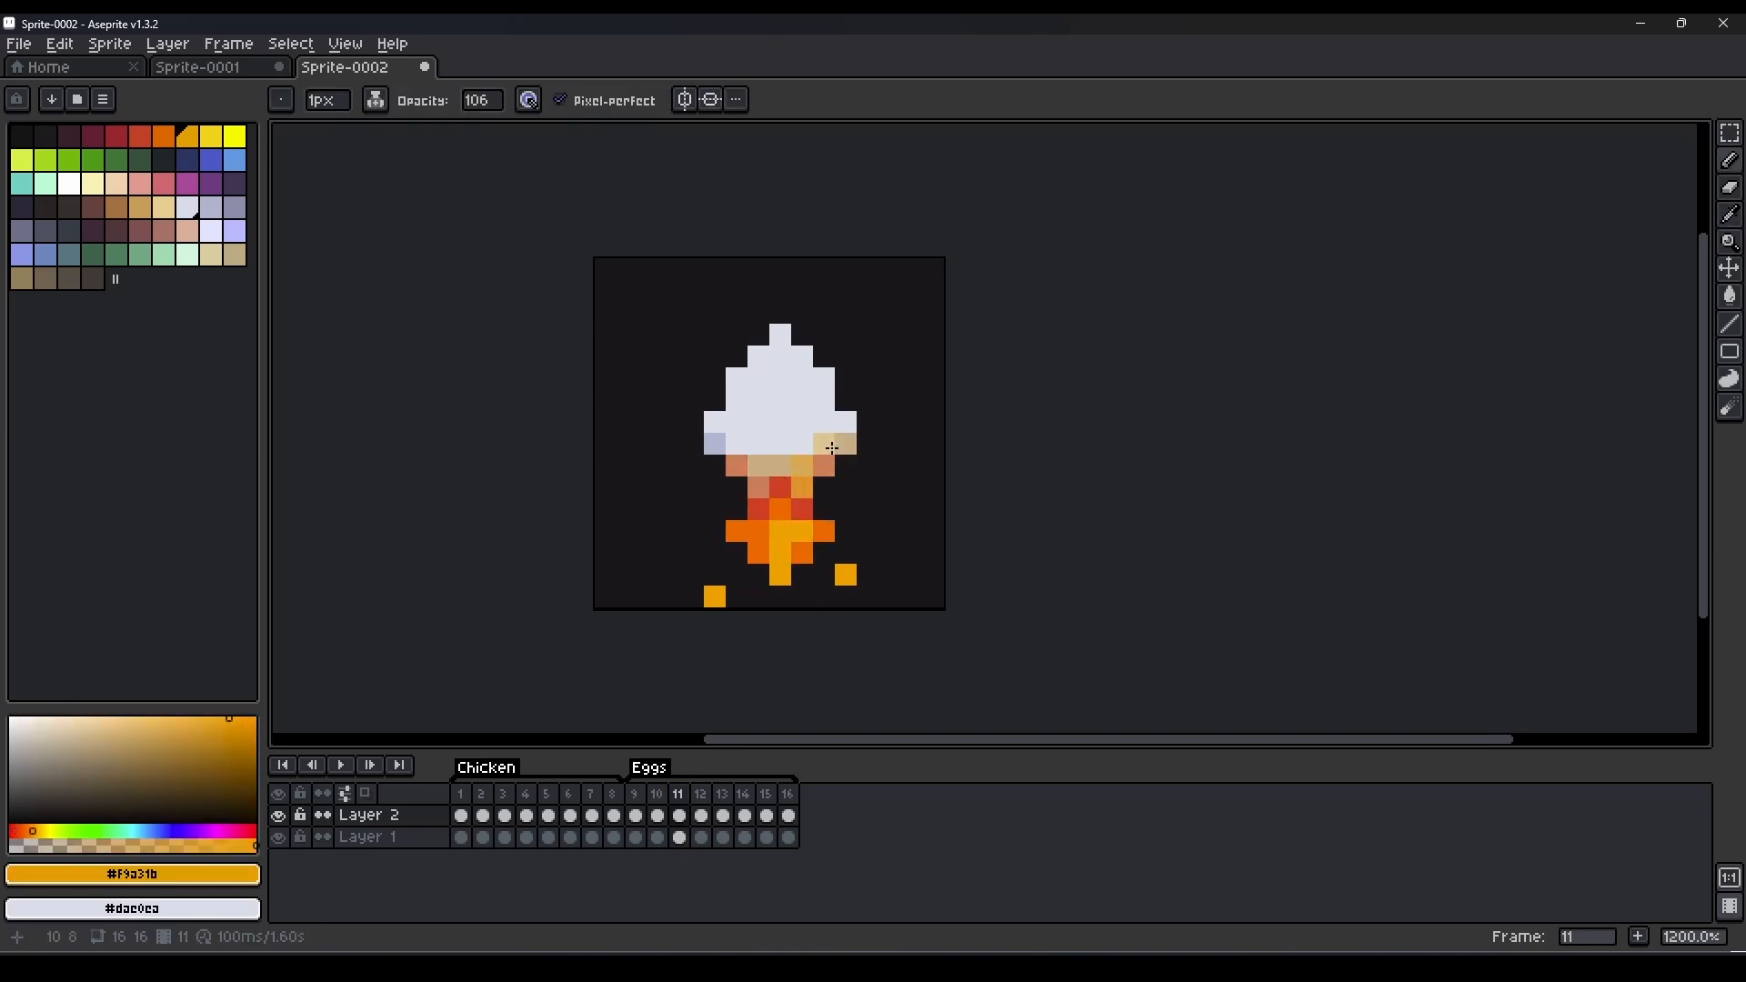
pyautogui.press('Right')
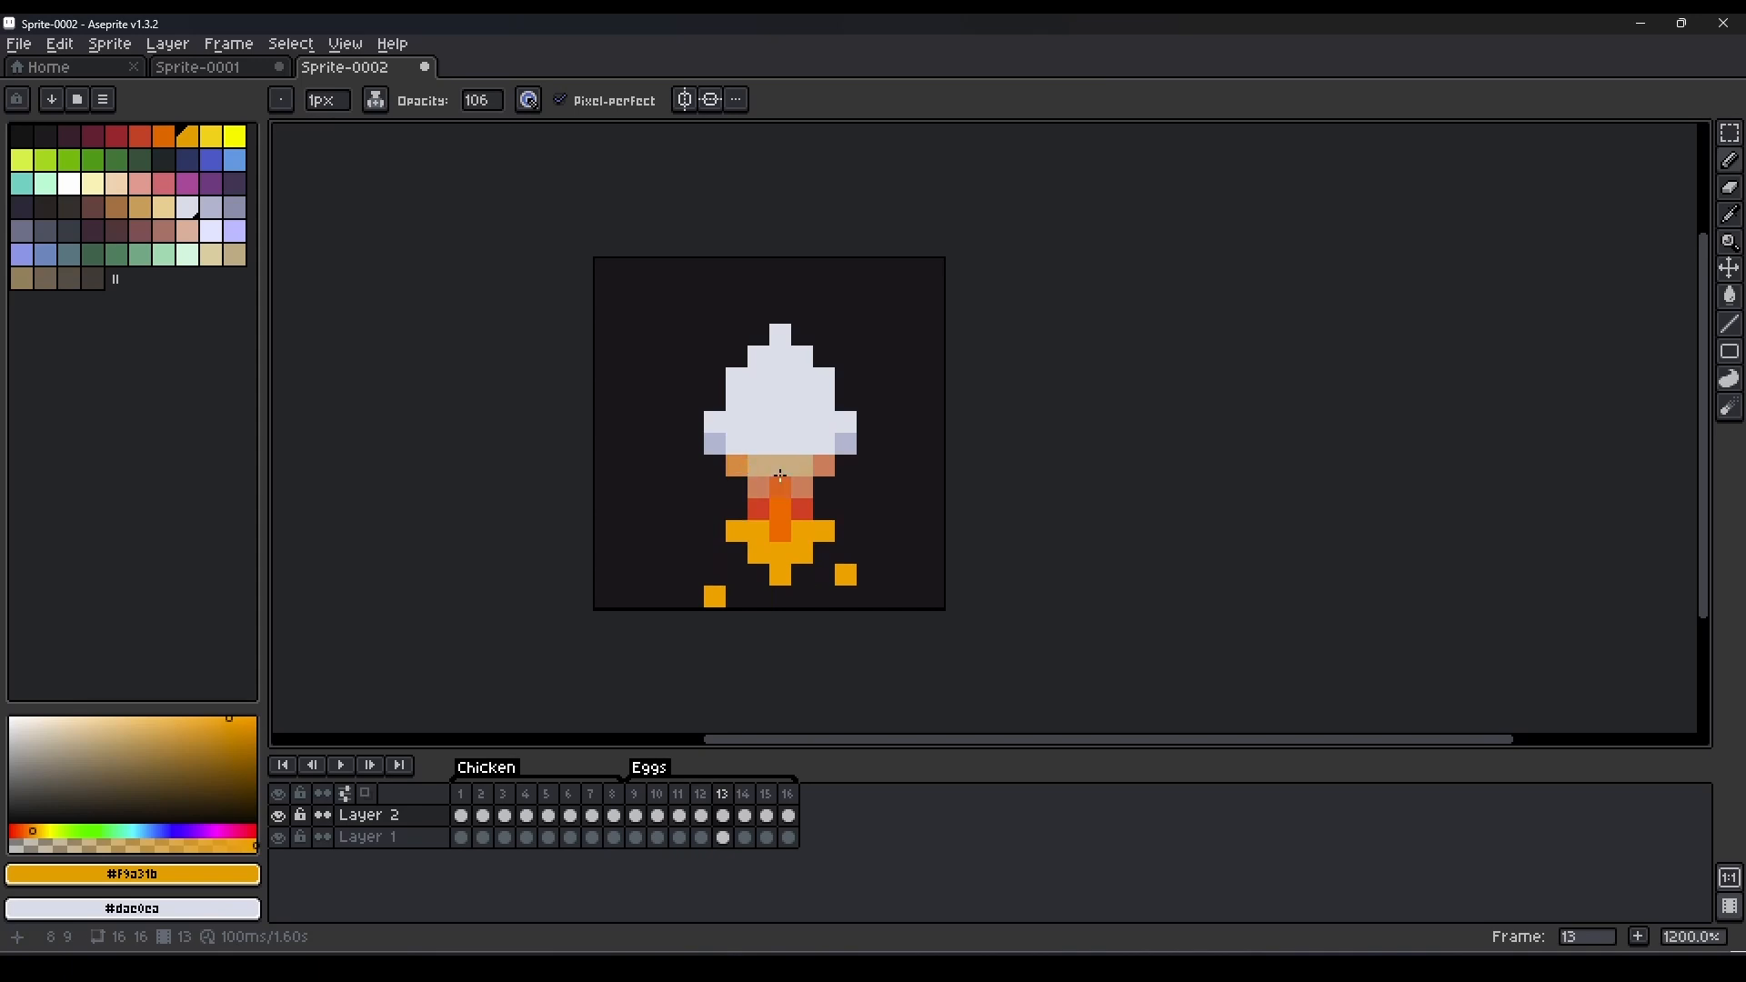
pyautogui.keyDown('alt'); pyautogui.click(802, 507); pyautogui.keyUp('alt')
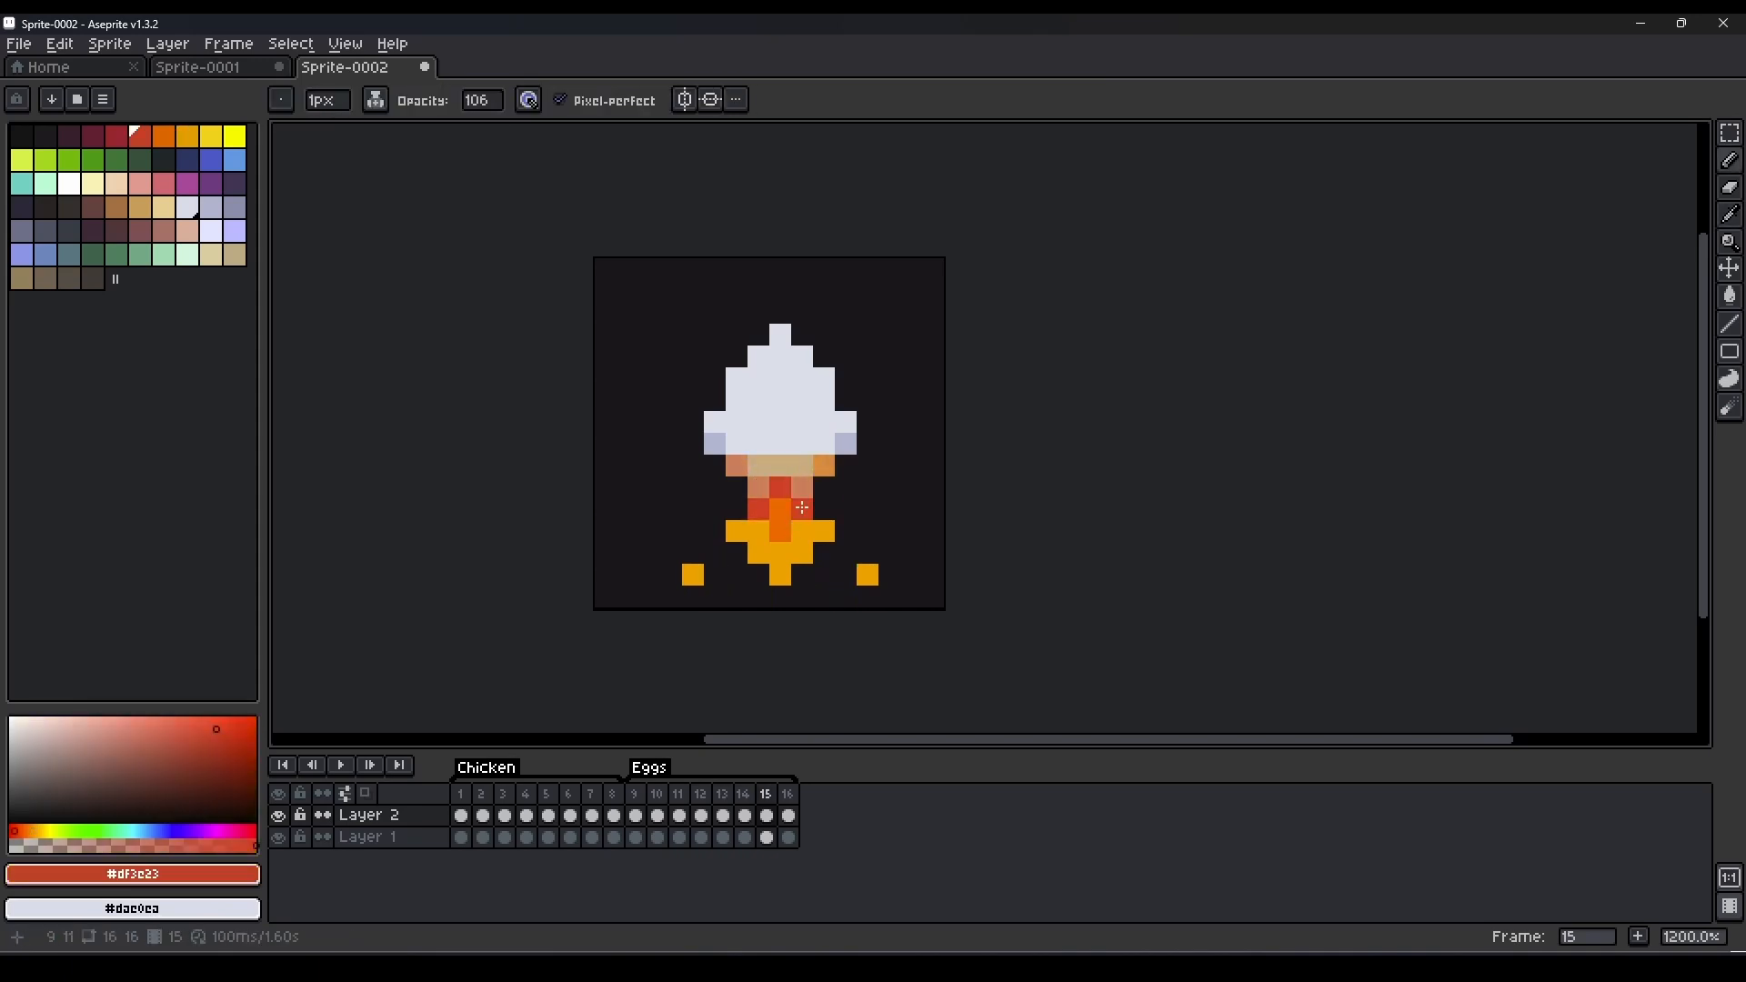
pyautogui.click(343, 768)
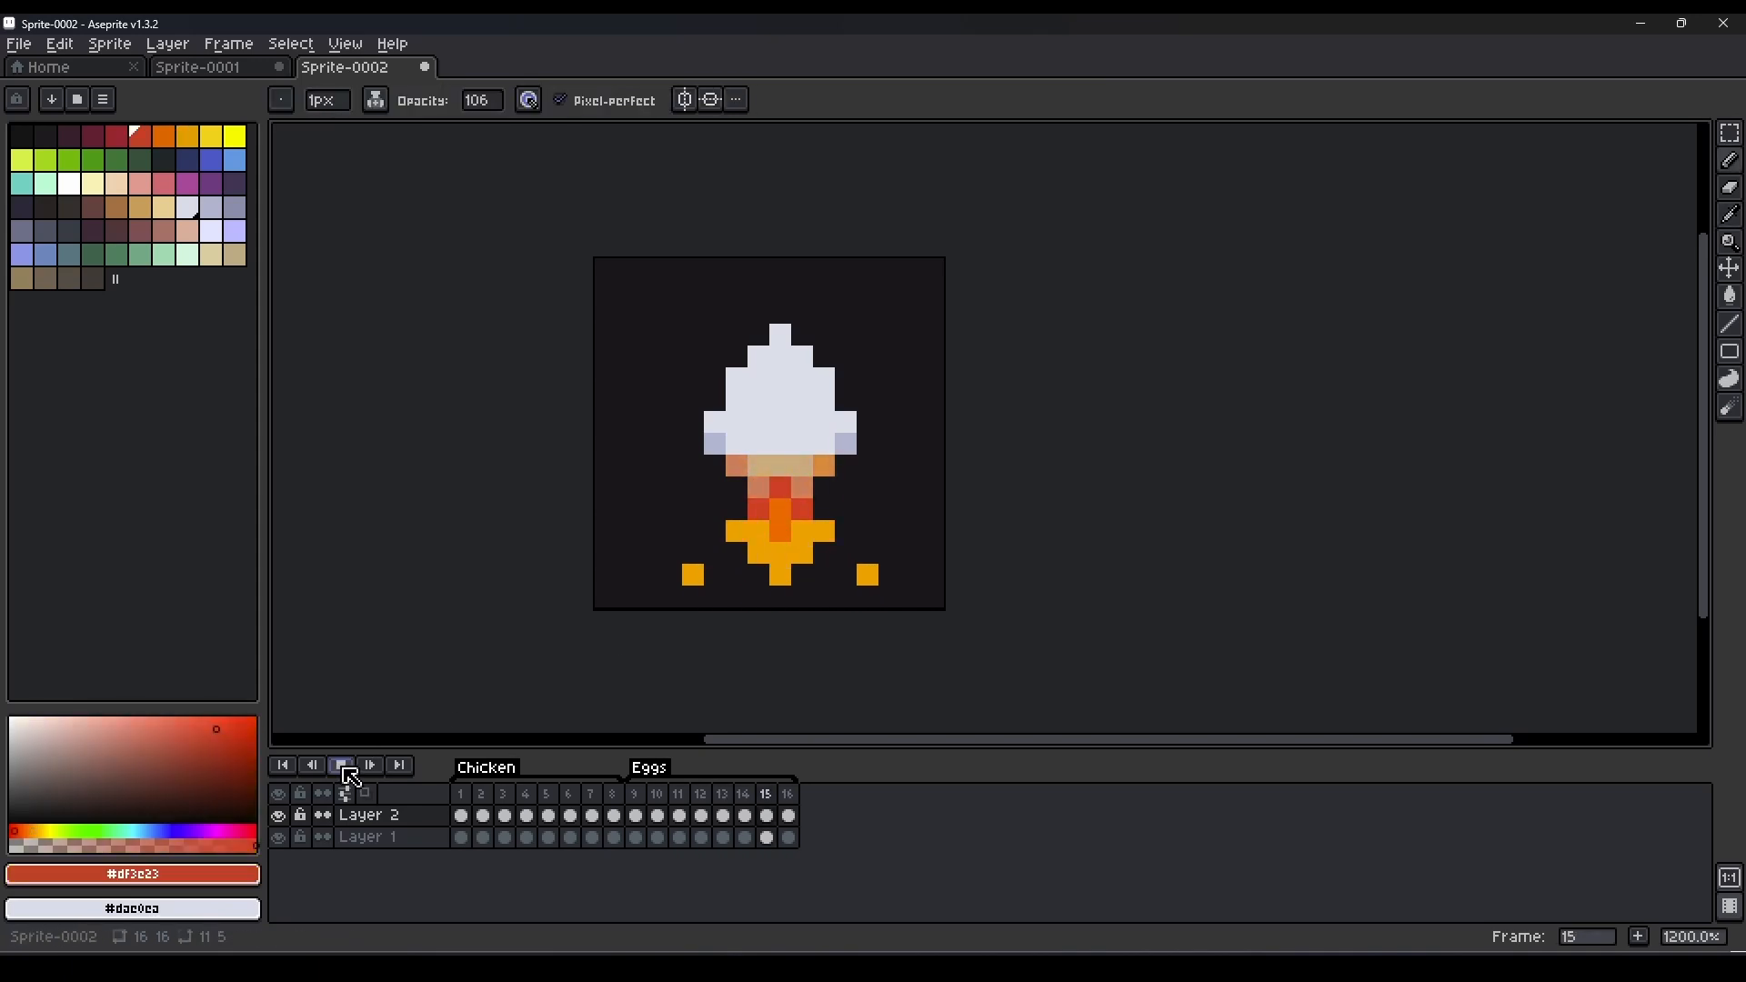
# Pick the egg's pale lavender in frame 9, return the pencil to opaque ink and undo the trial pixels.
pyautogui.click(635, 794)
pyautogui.keyDown('alt'); pyautogui.click(725, 413); pyautogui.keyUp('alt')
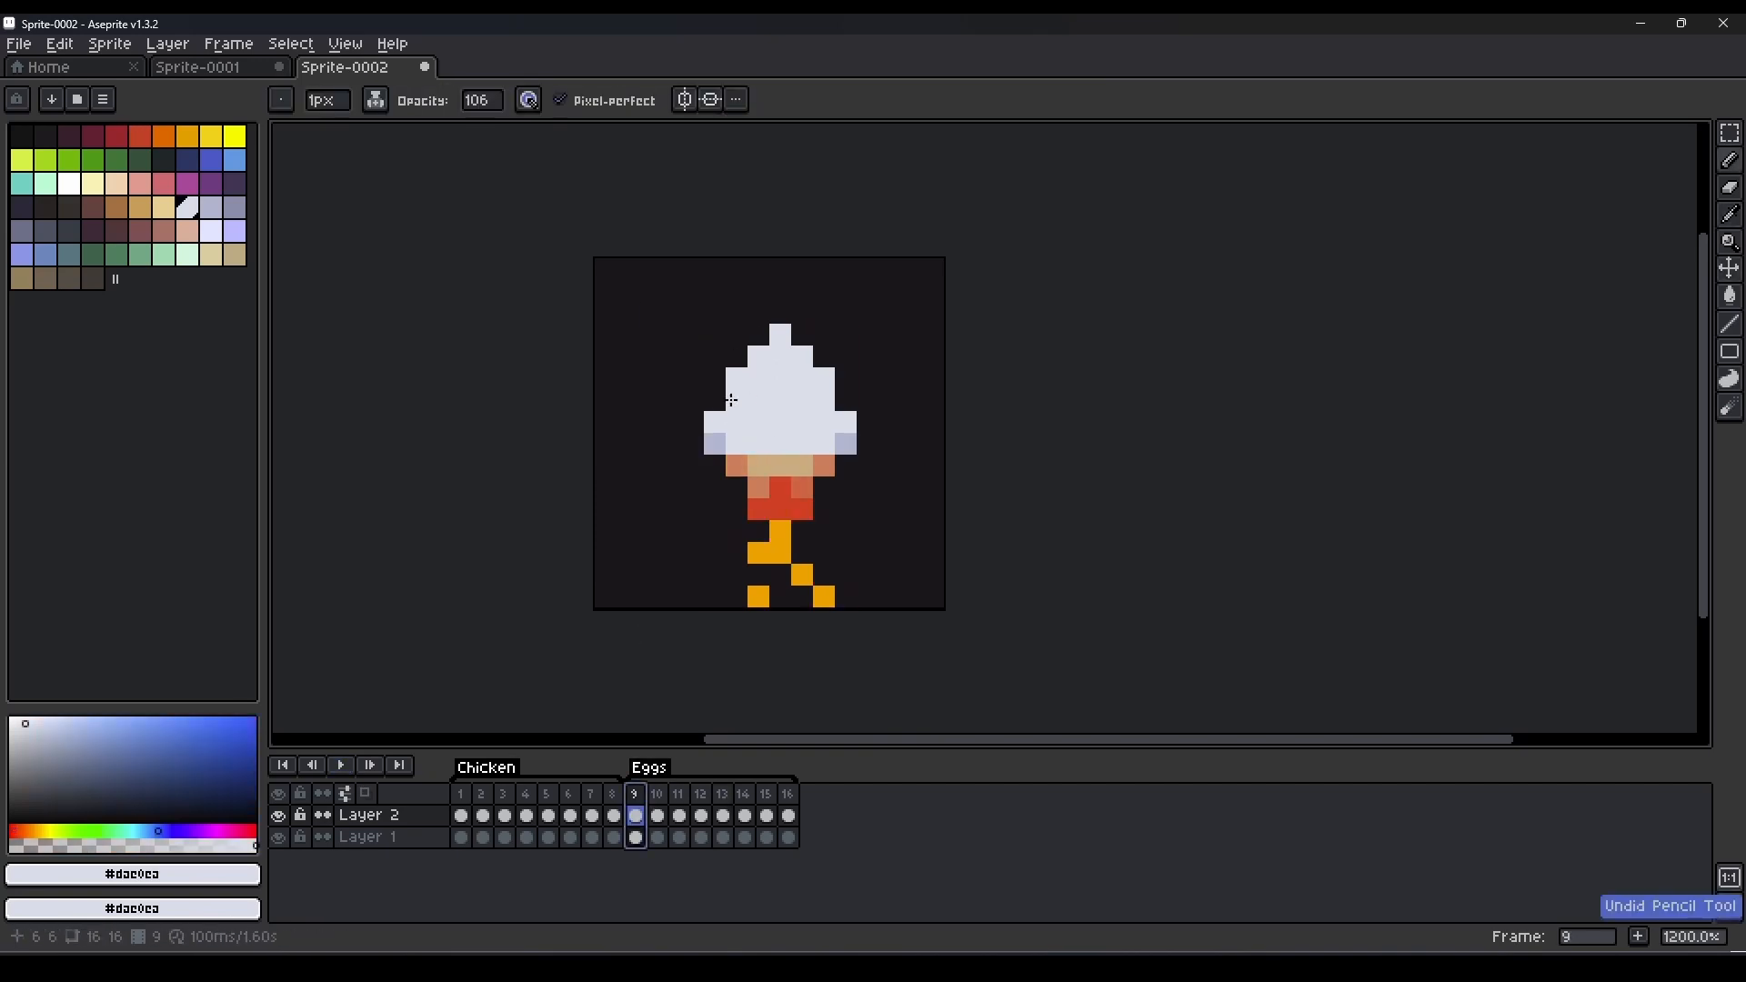
pyautogui.click(376, 99)
pyautogui.click(391, 128)
pyautogui.hotkey('ctrl', 'z')
pyautogui.hotkey('ctrl', 'z')
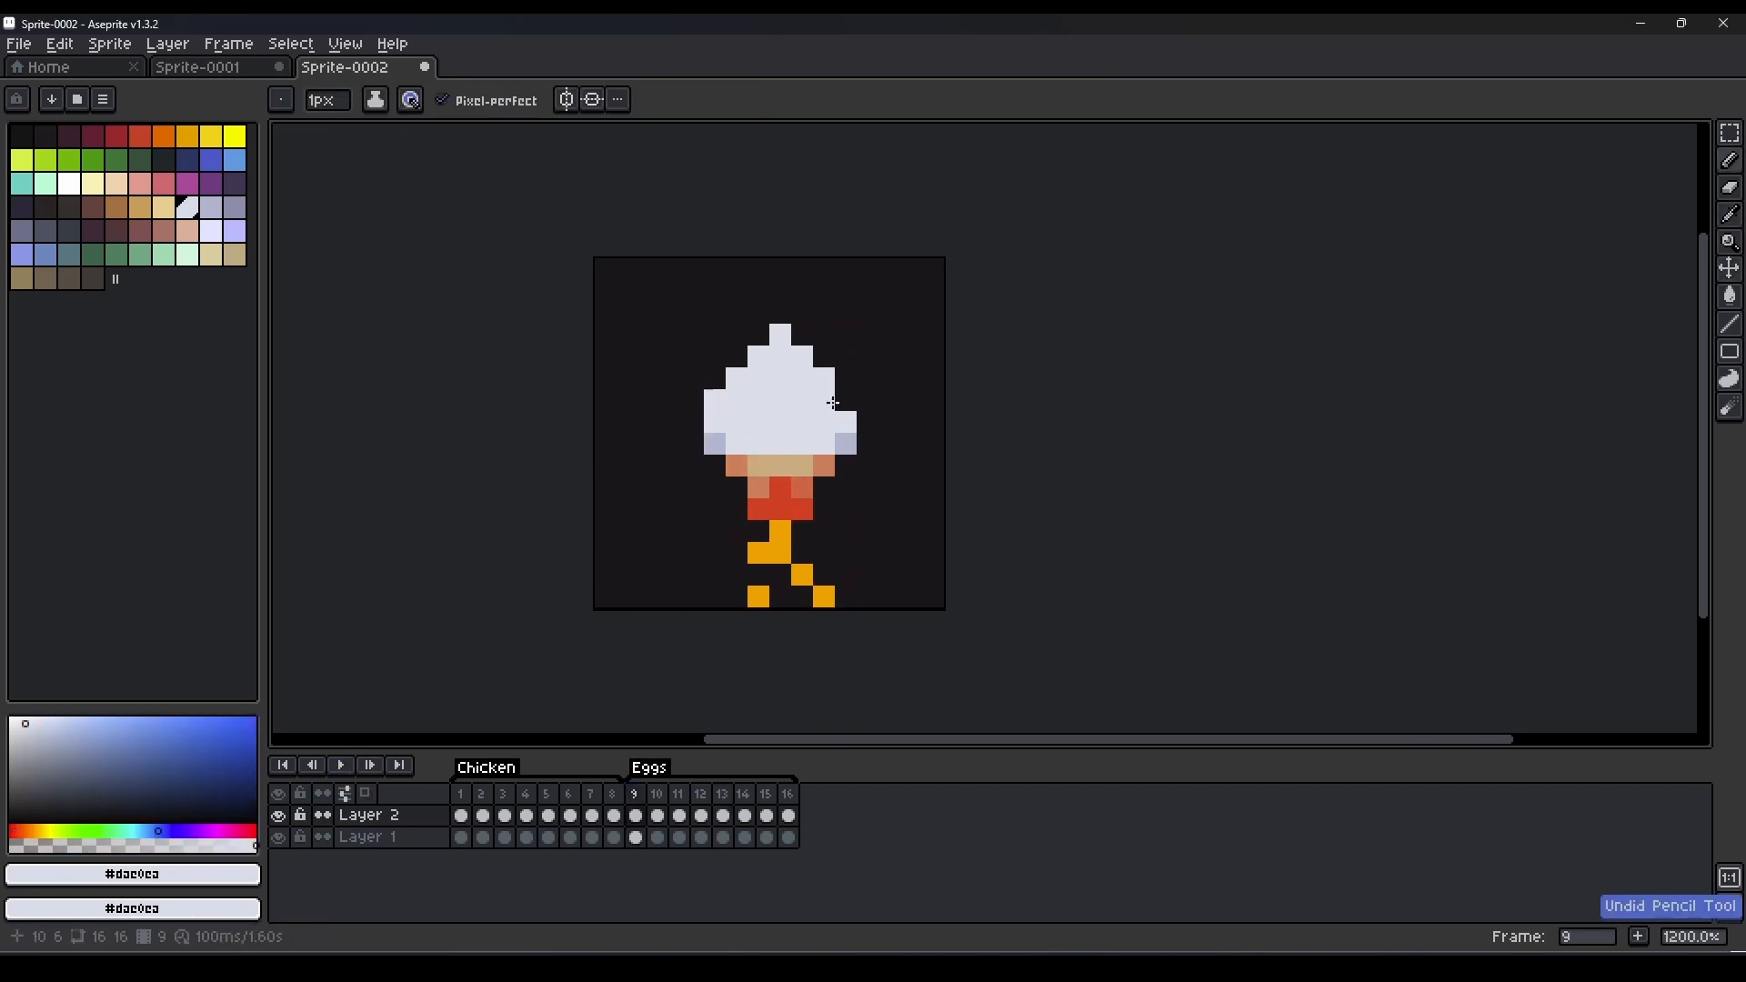
# Move the upper part of frame 9's egg up one pixel and fill the gap with pale lavender.
pyautogui.press('m')
pyautogui.moveTo(911, 268); pyautogui.dragTo(688, 401)
pyautogui.press('Up')
pyautogui.hotkey('ctrl', 'd')
pyautogui.press('b')
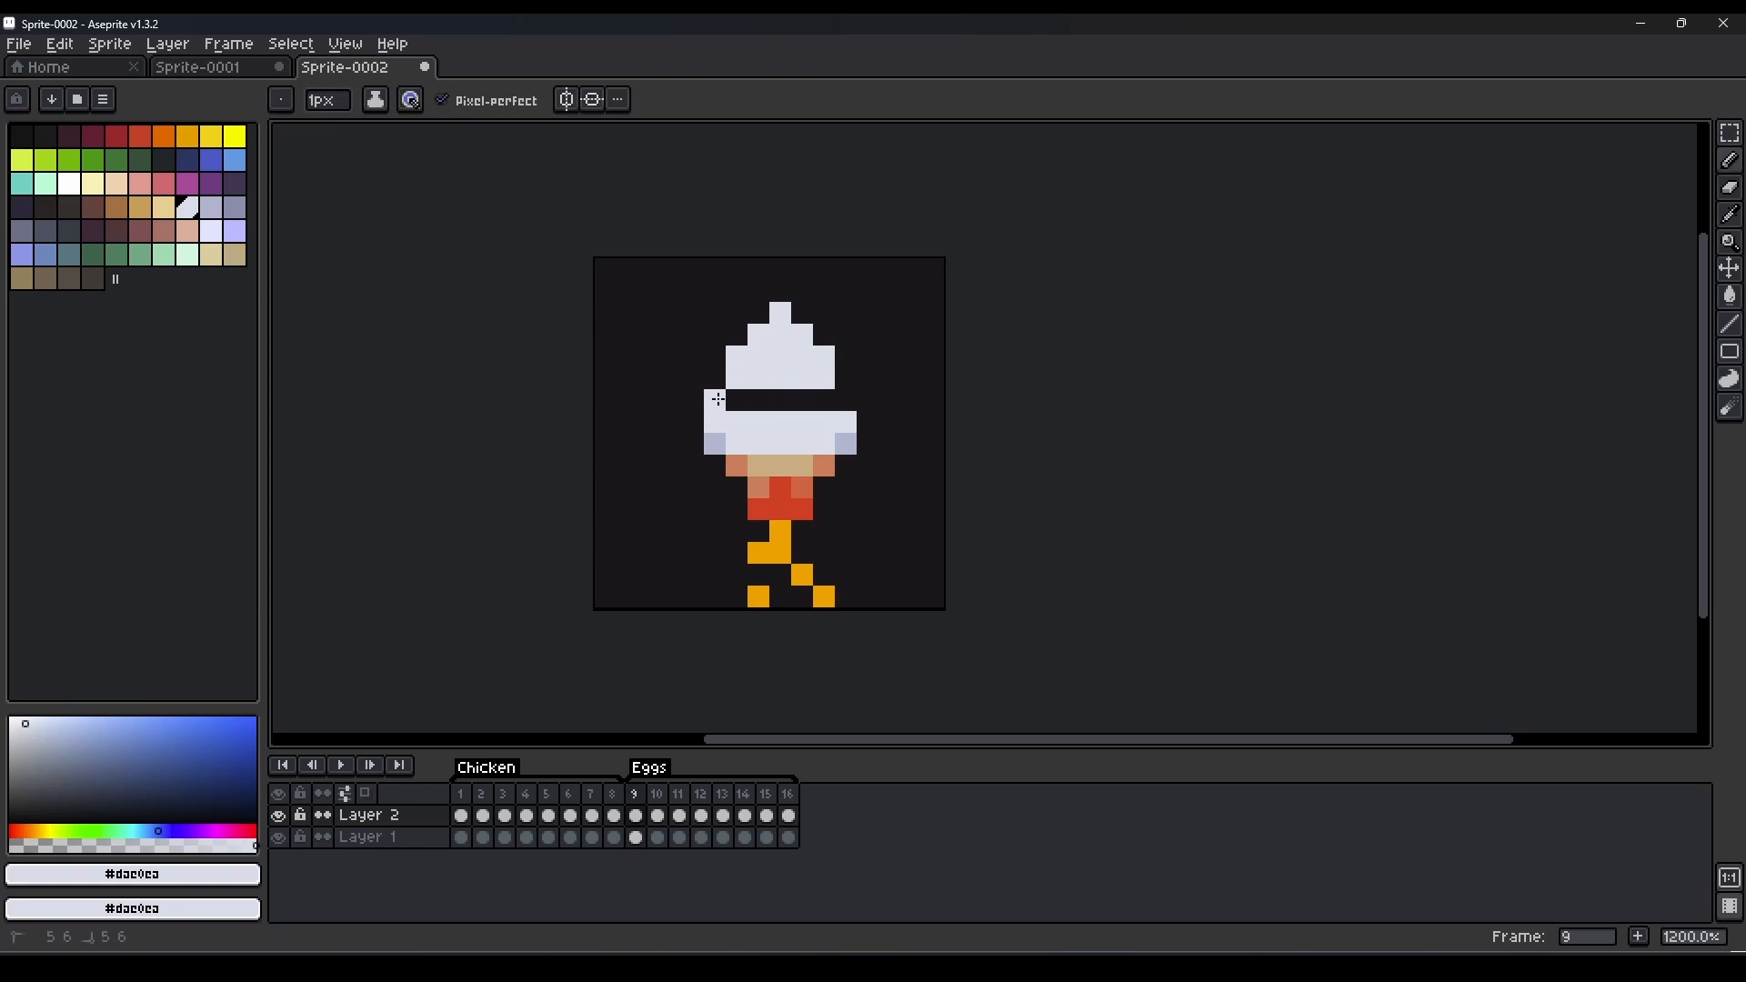
# Copy the taller egg body from frame 9 into frames 10 to 15 and play the animation.
pyautogui.press('m')
pyautogui.moveTo(950, 254); pyautogui.dragTo(656, 459)
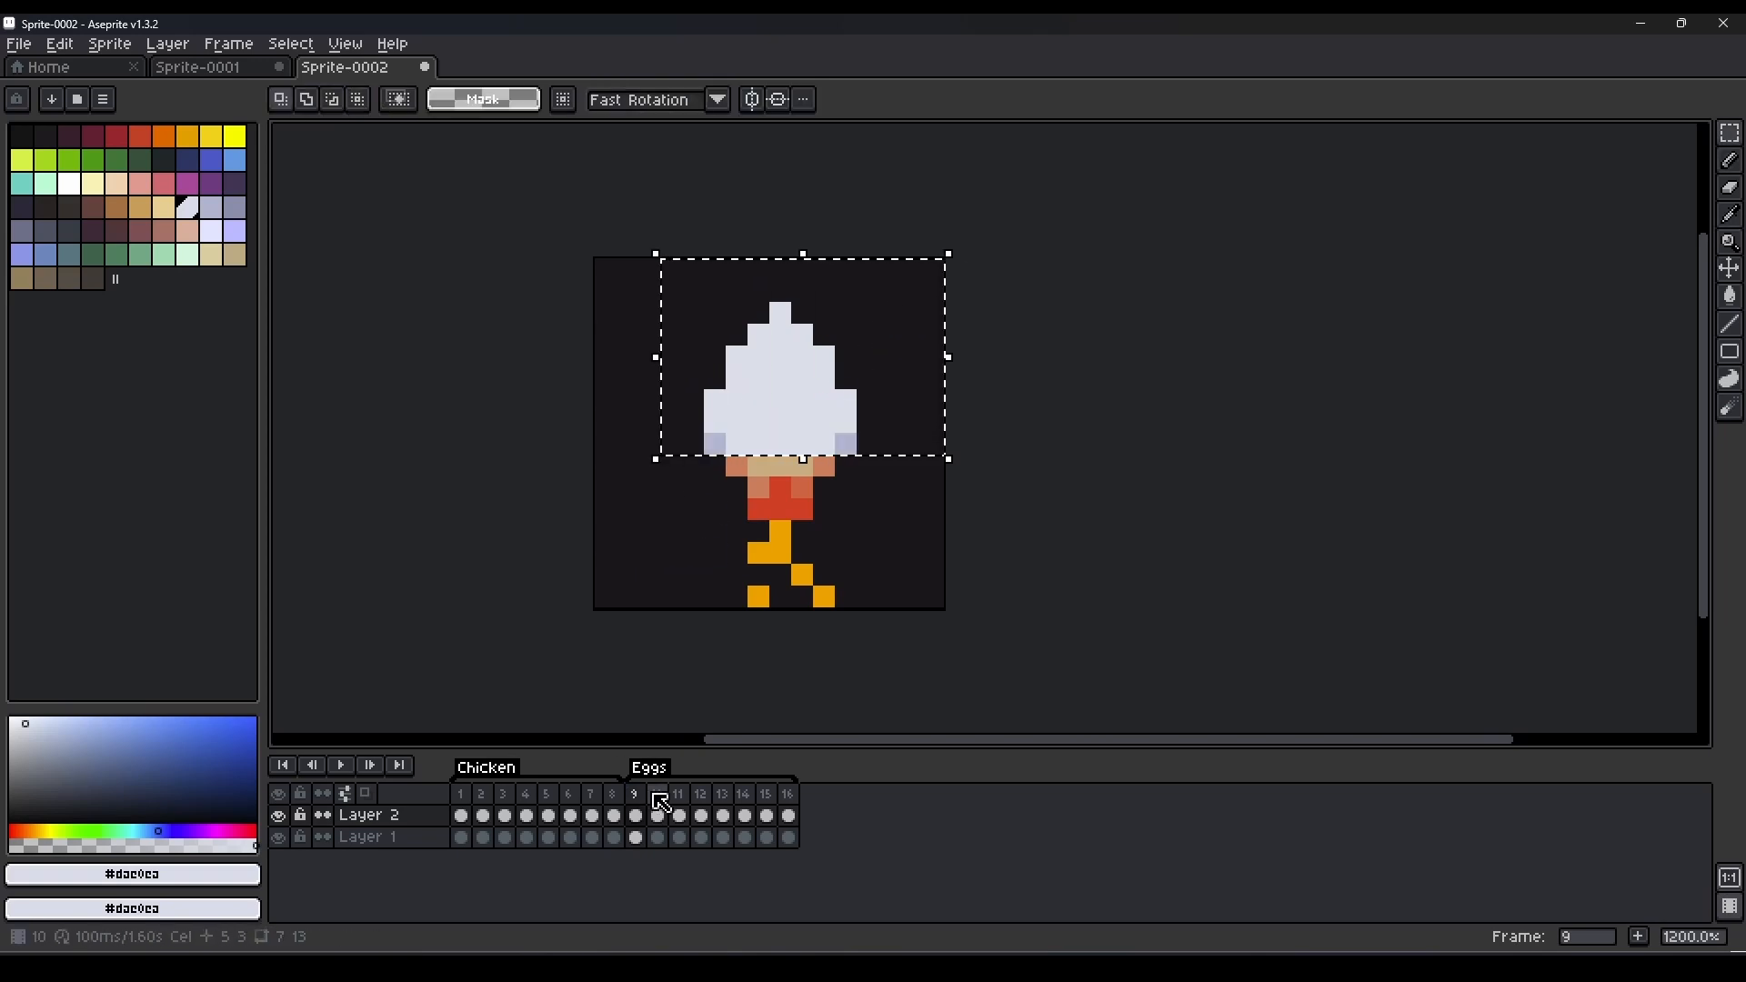
pyautogui.click(657, 794)
pyautogui.click(688, 799)
pyautogui.hotkey('ctrl', 'v')
pyautogui.click(700, 798)
pyautogui.hotkey('ctrl', 'v')
pyautogui.click(721, 796)
pyautogui.hotkey('ctrl', 'v')
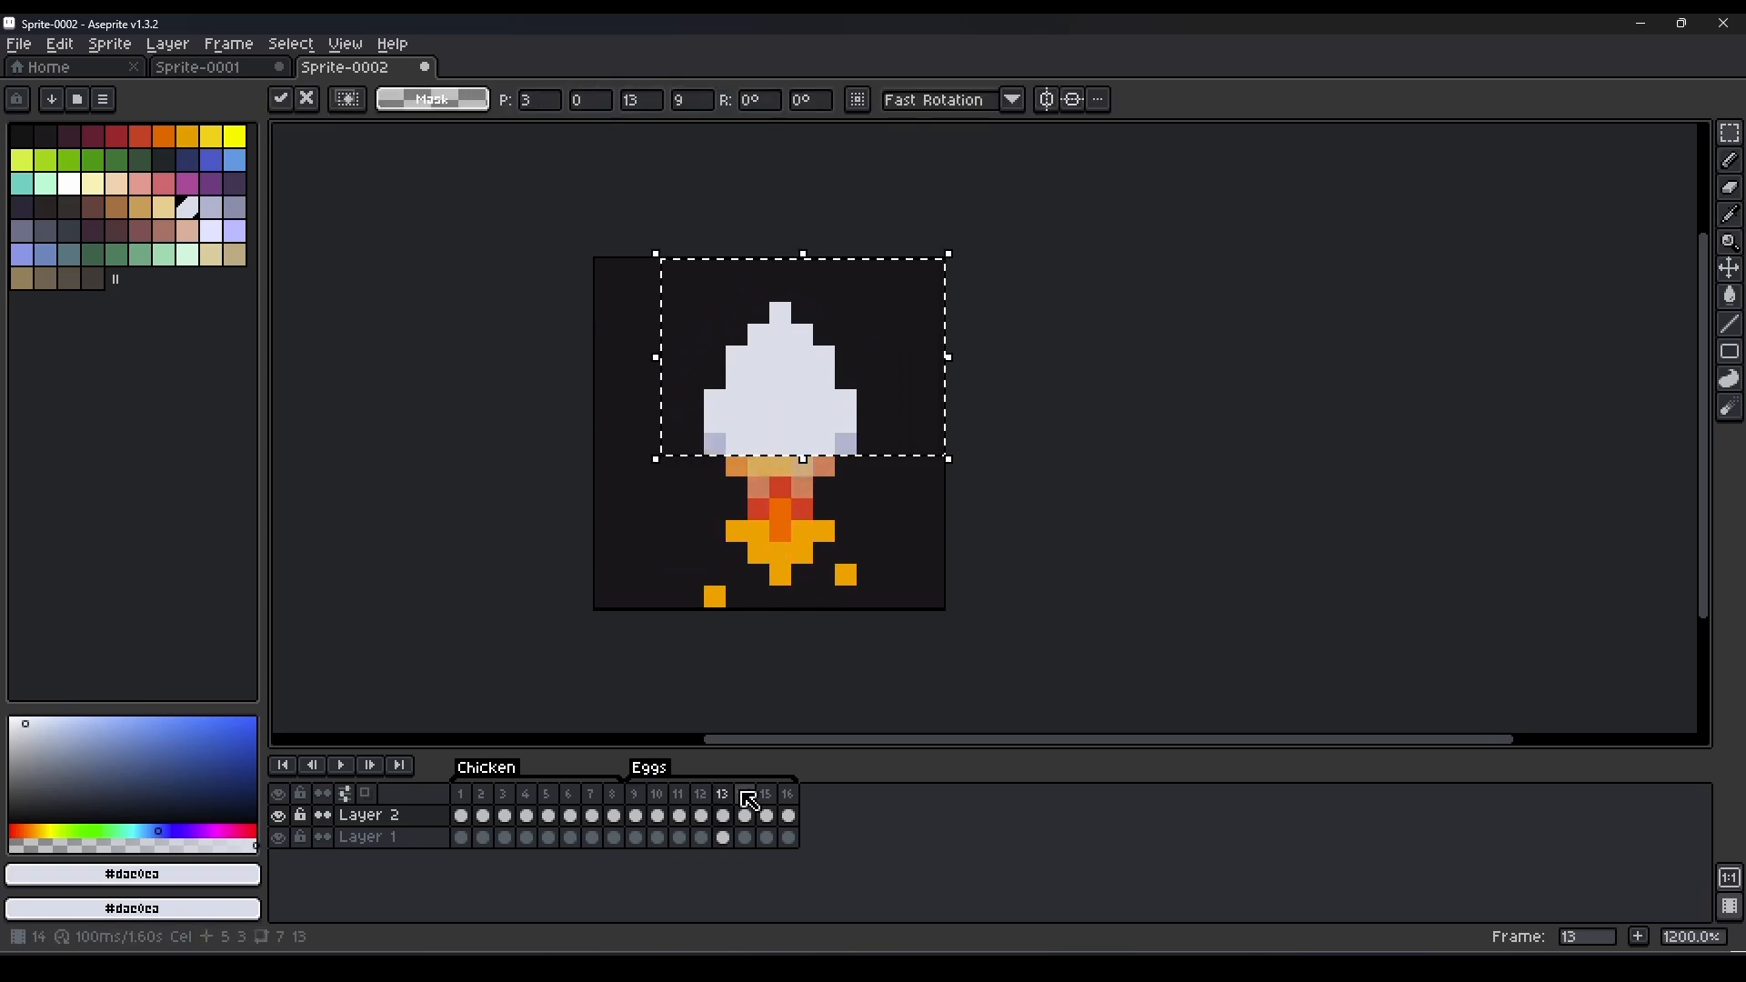
pyautogui.click(744, 795)
pyautogui.hotkey('ctrl', 'v')
pyautogui.click(766, 795)
pyautogui.click(342, 766)
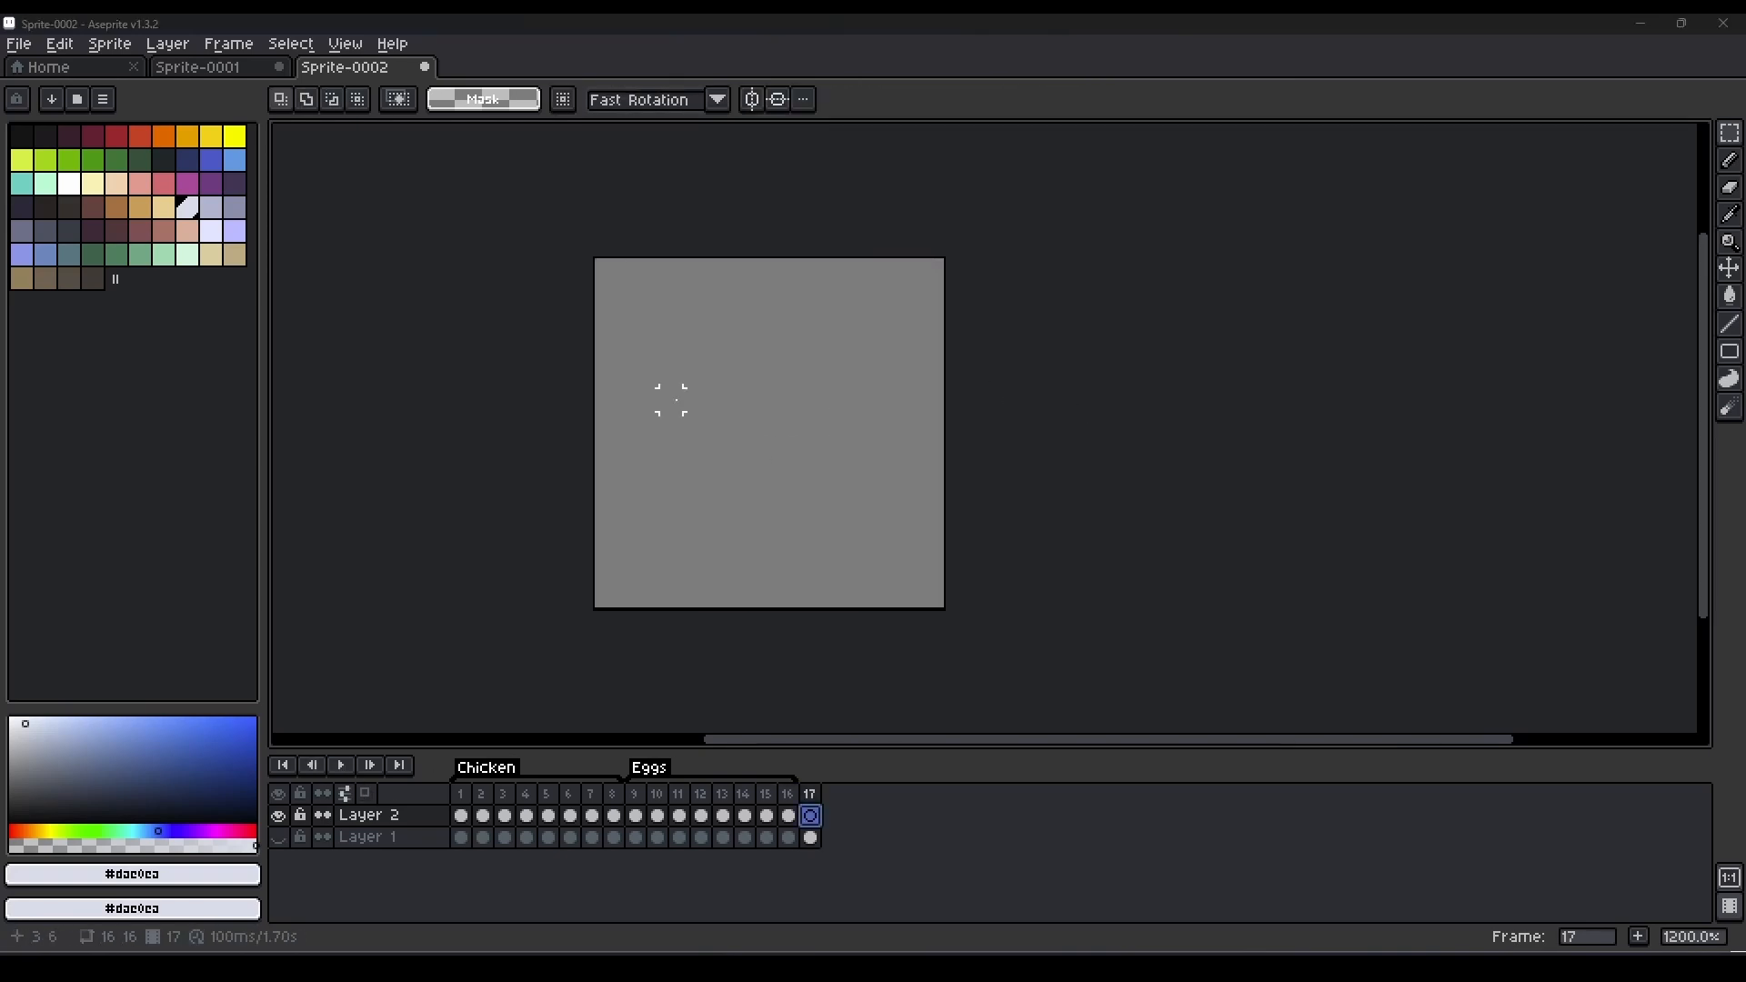
# Enlarge the pencil to 5 px for the empty frame 17 and undo the trial dab.
pyautogui.click(765, 795)
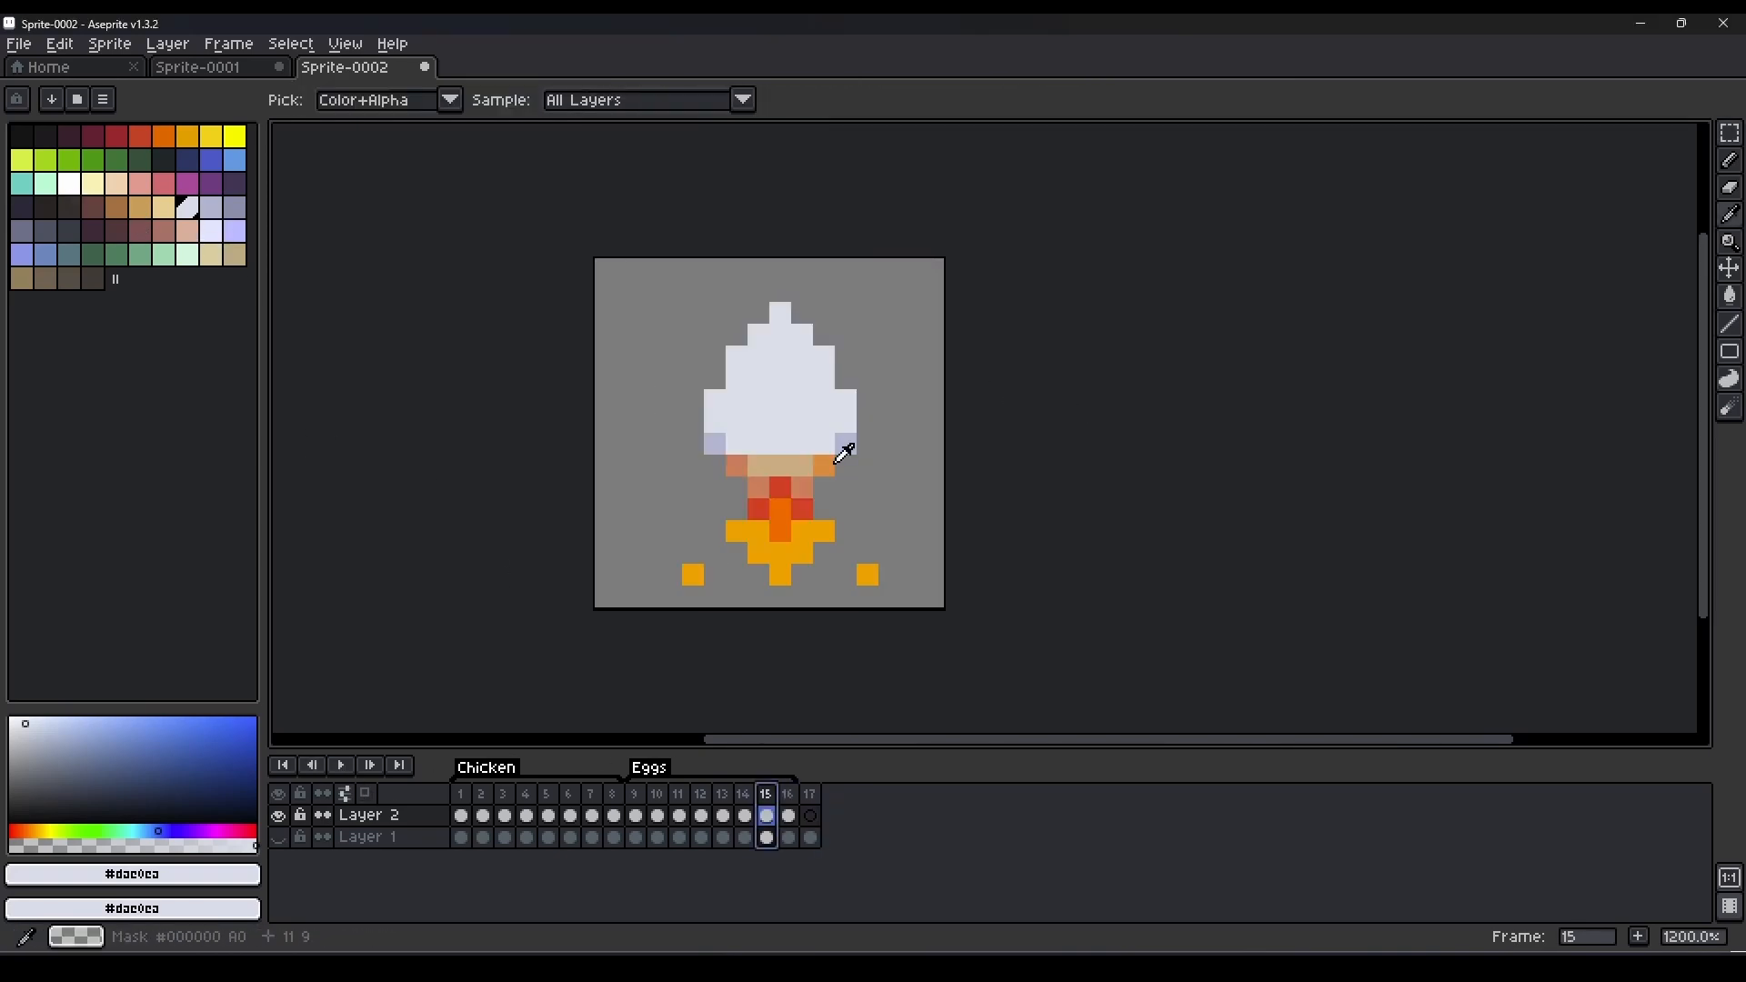
pyautogui.click(810, 795)
pyautogui.press('b')
pyautogui.press('+')
pyautogui.press('+')
pyautogui.press('+')
pyautogui.press('+')
pyautogui.click(782, 435)
pyautogui.hotkey('ctrl', 'z')
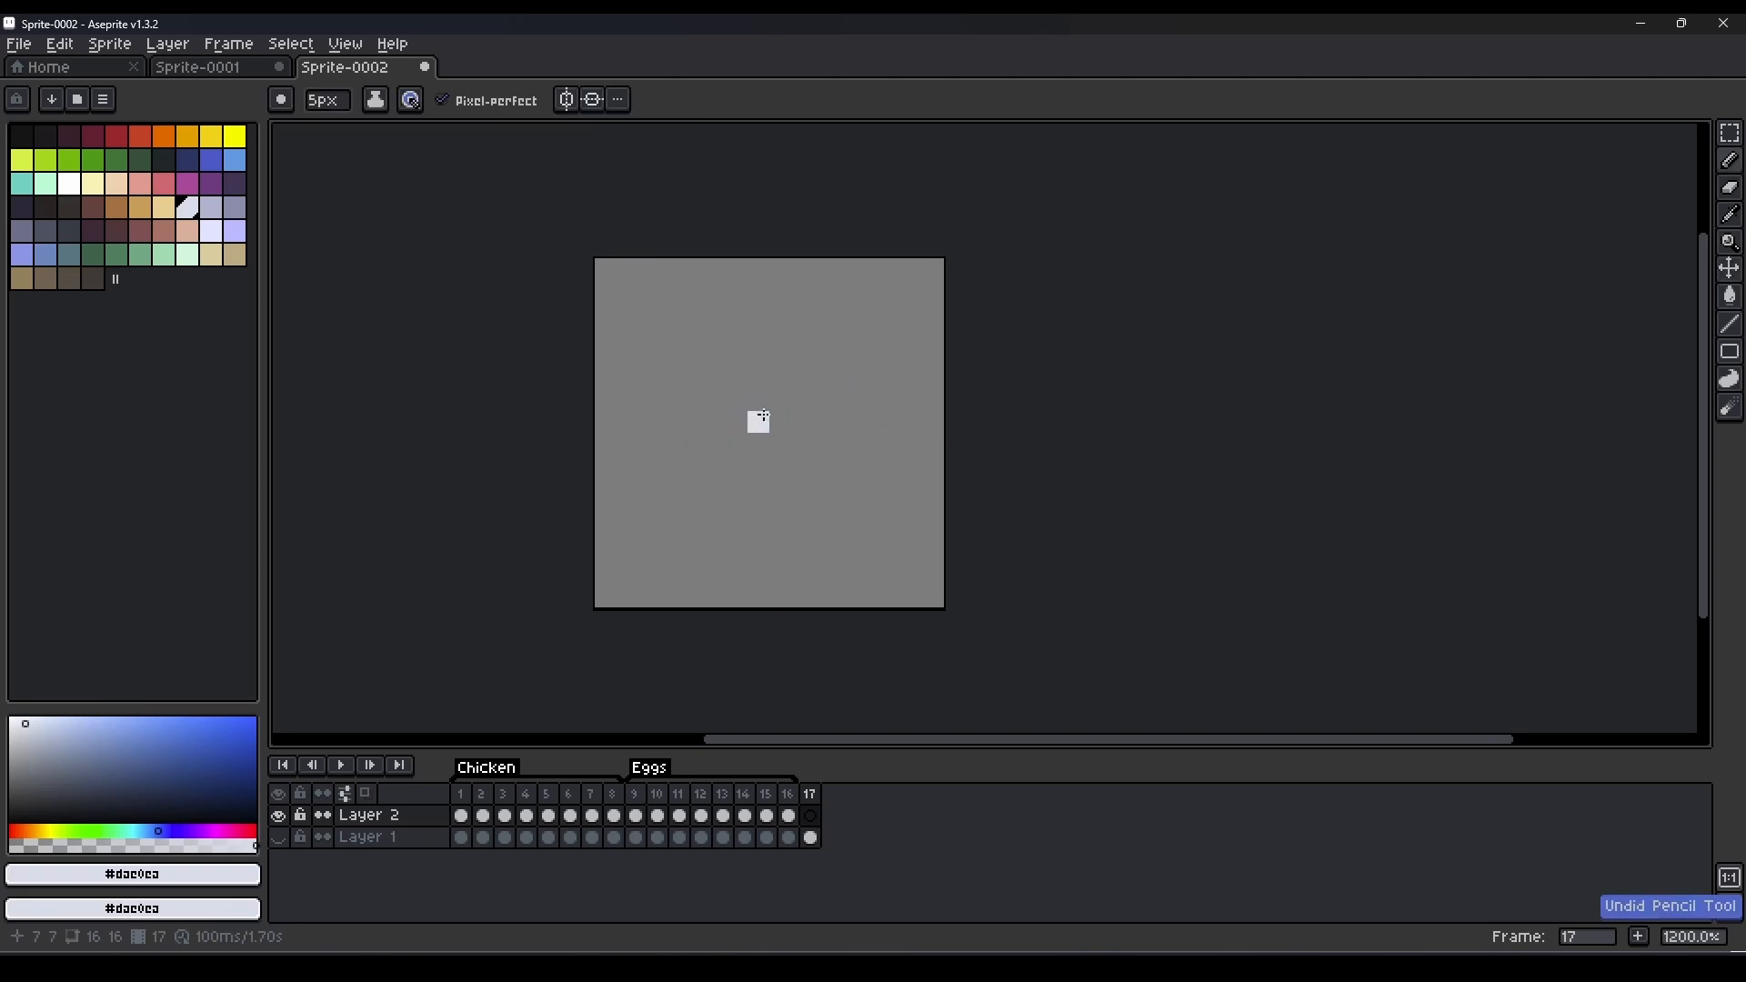
# Paint a pale lavender smoke puff about 7 px wide and 6 px tall in frame 17, undoing the stray dabs.
pyautogui.click(737, 400)
pyautogui.click(731, 473)
pyautogui.hotkey('ctrl', 'z')
pyautogui.press('-')
pyautogui.click(737, 488)
pyautogui.hotkey('ctrl', 'z')
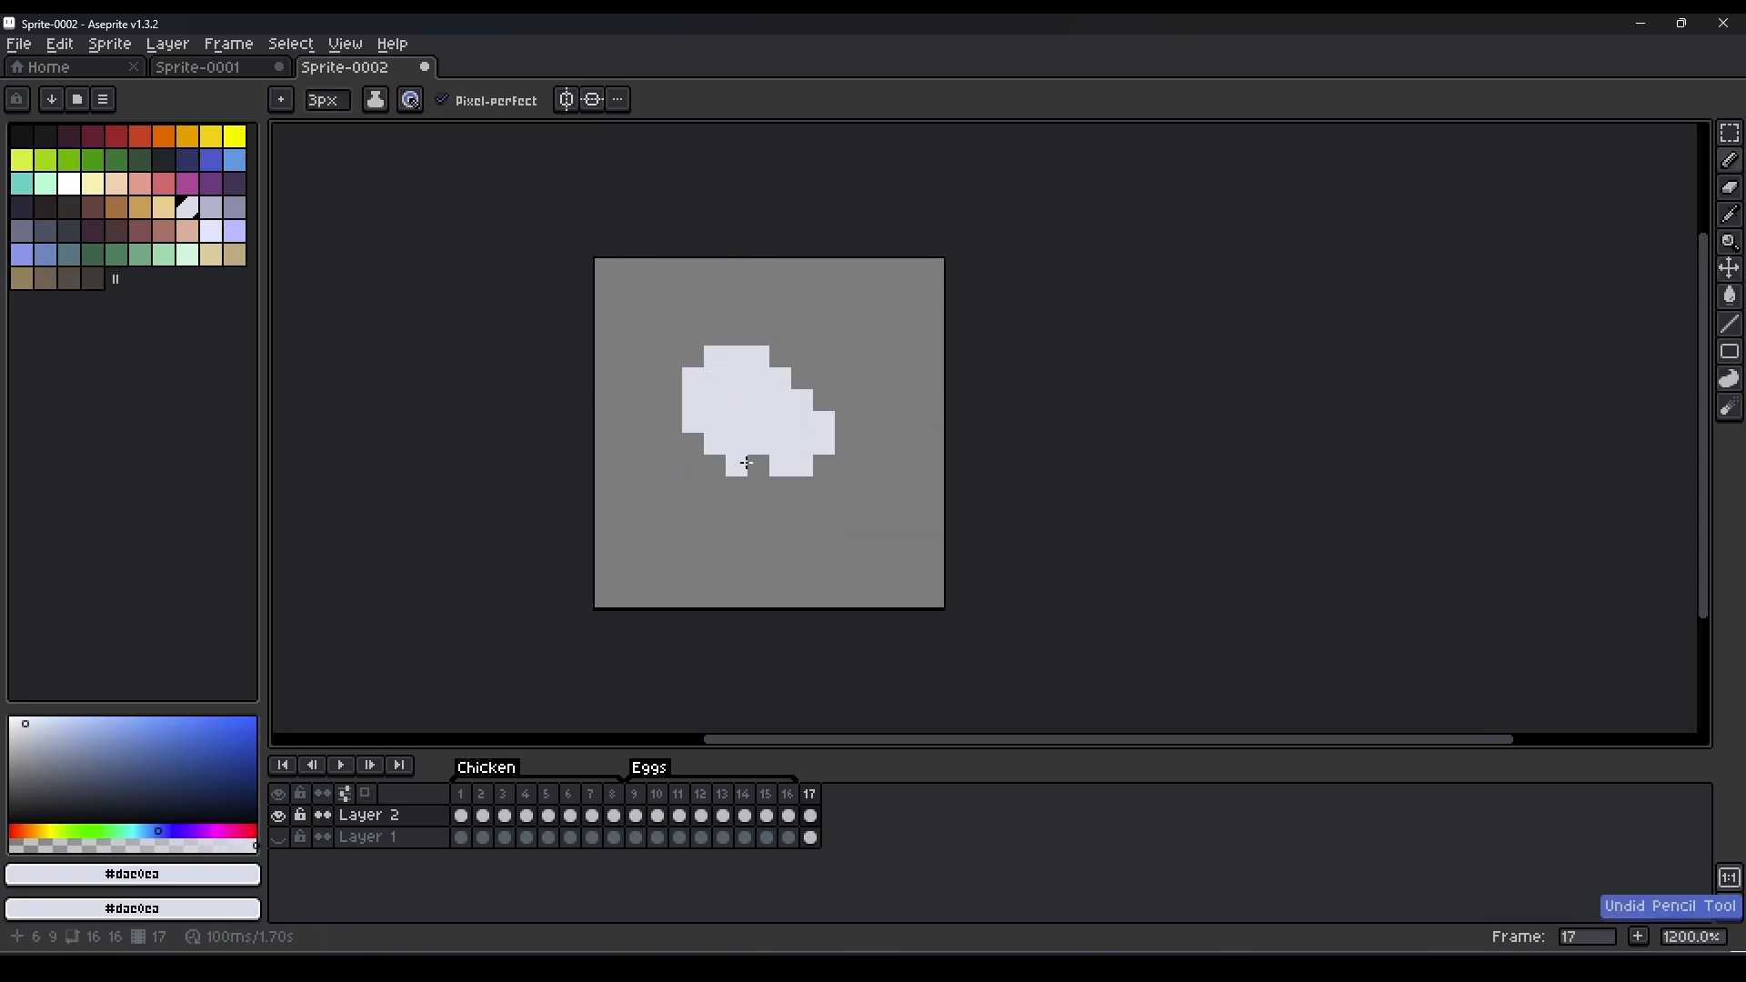
pyautogui.click(695, 467)
pyautogui.hotkey('ctrl', 'z')
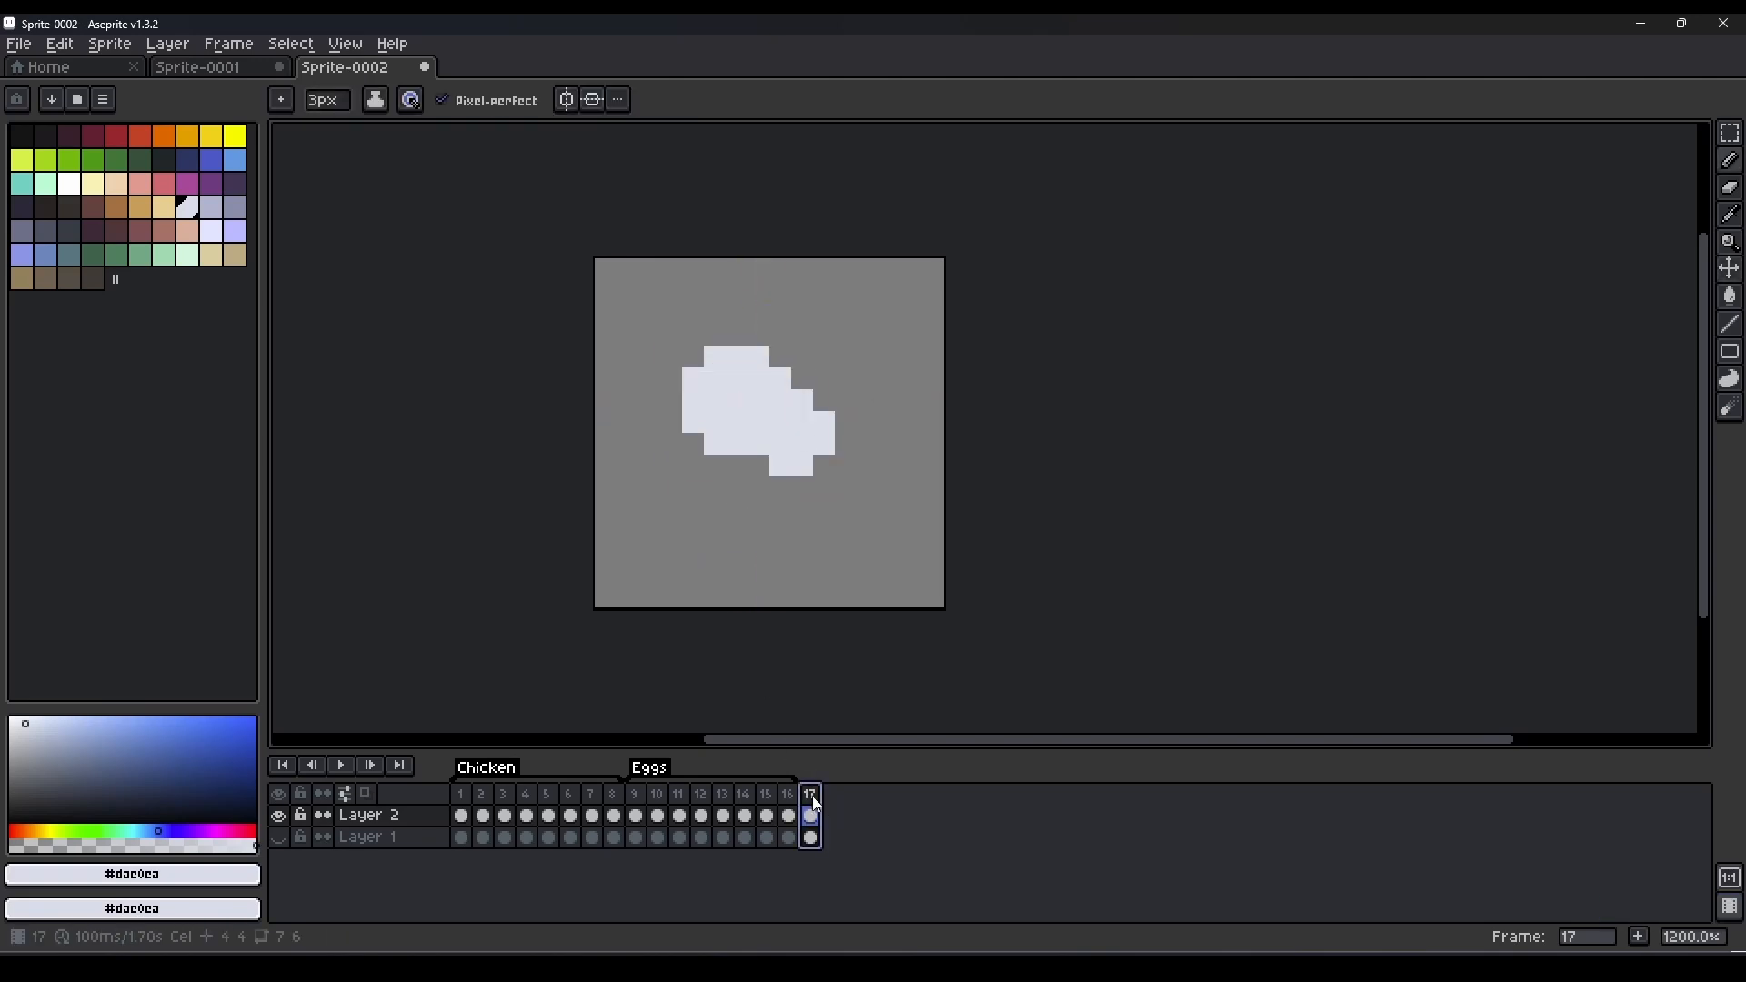
# Tag frame 17 as "smoke".
pyautogui.rightClick(812, 795)
pyautogui.click(980, 870)
pyautogui.write('smoke')
pyautogui.press('Return')
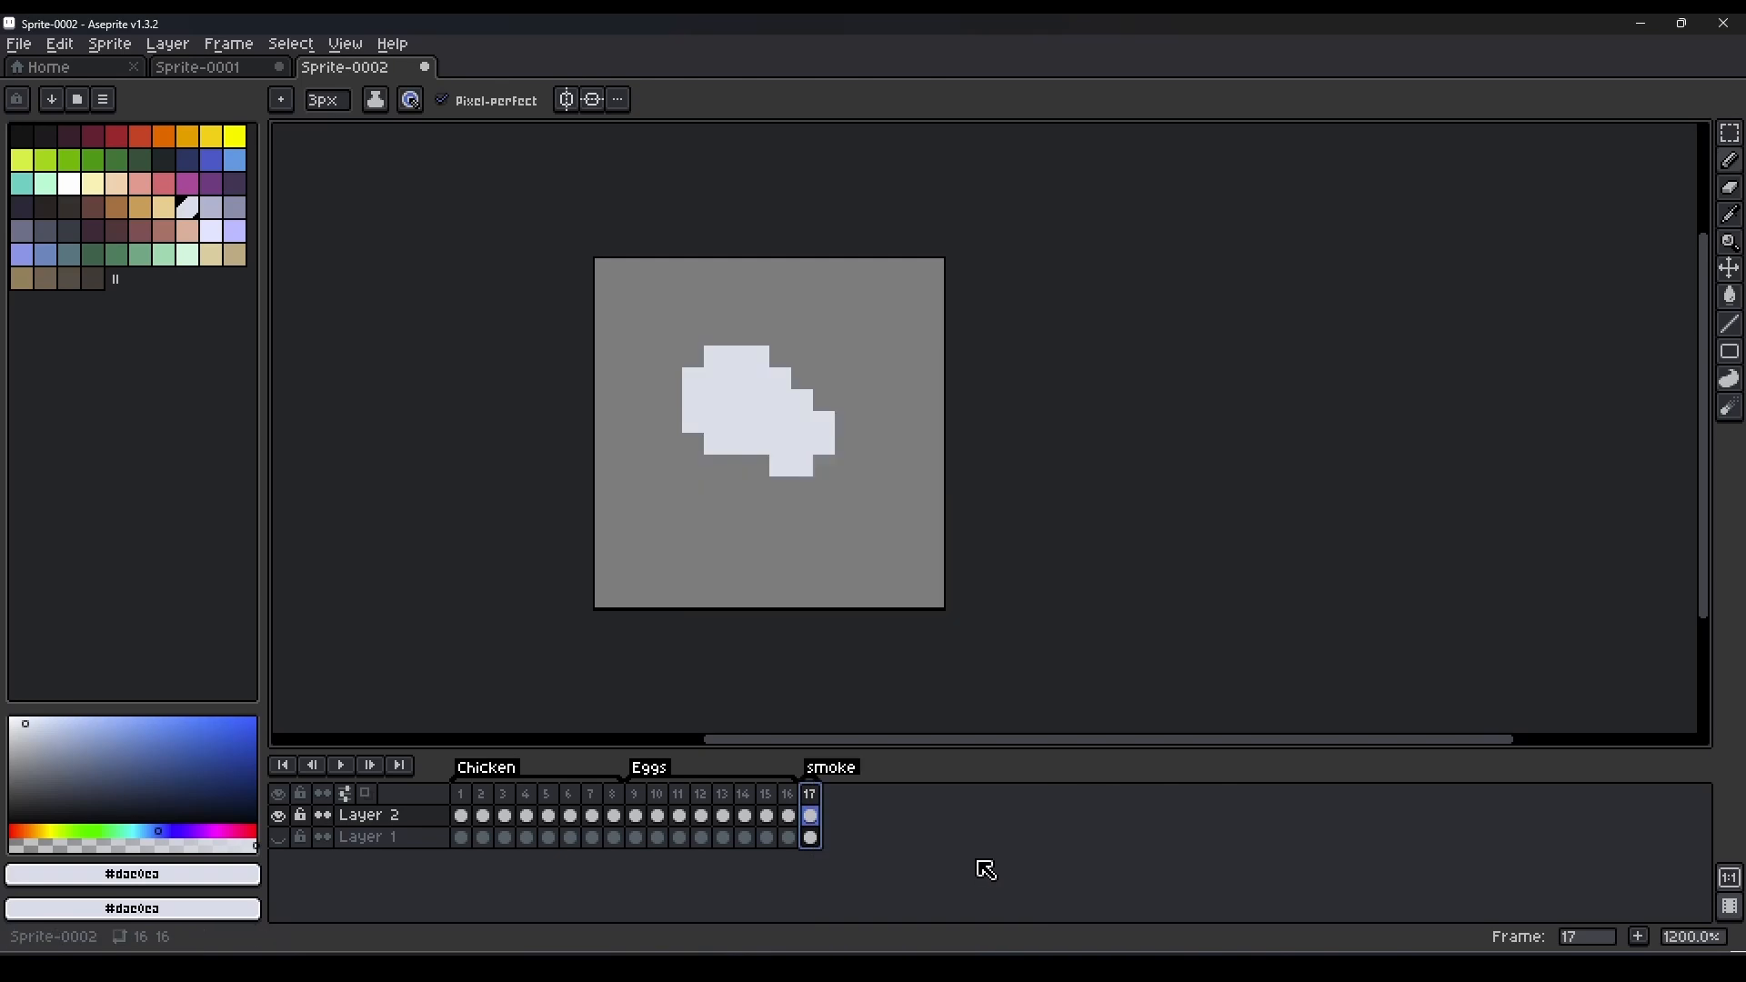
# Add frame 18 and redraw the smoke puff smaller and higher, about 6 px wide and 5 px tall.
pyautogui.hotkey('alt', 'n')
pyautogui.press('ctrl')
pyautogui.press('Delete')
pyautogui.moveTo(812, 414); pyautogui.dragTo(747, 409)
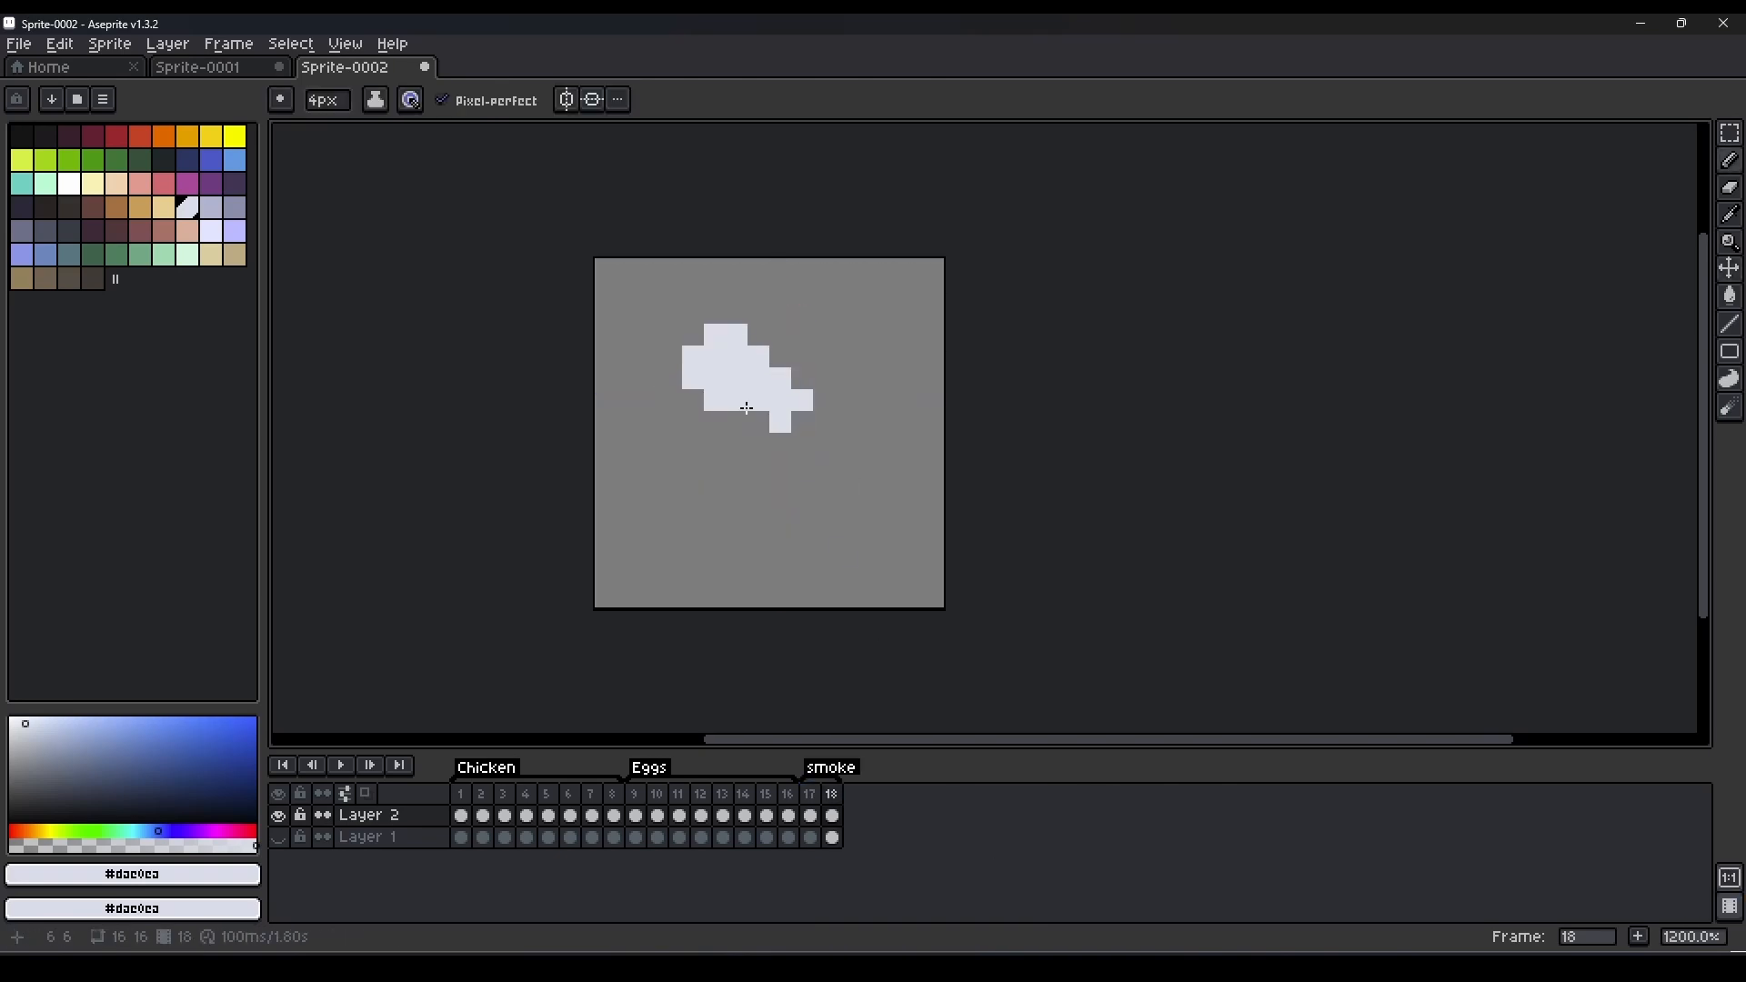
# Move the smoke puff in frame 18 down about 1 px and erase part of its right edge.
pyautogui.click(829, 800)
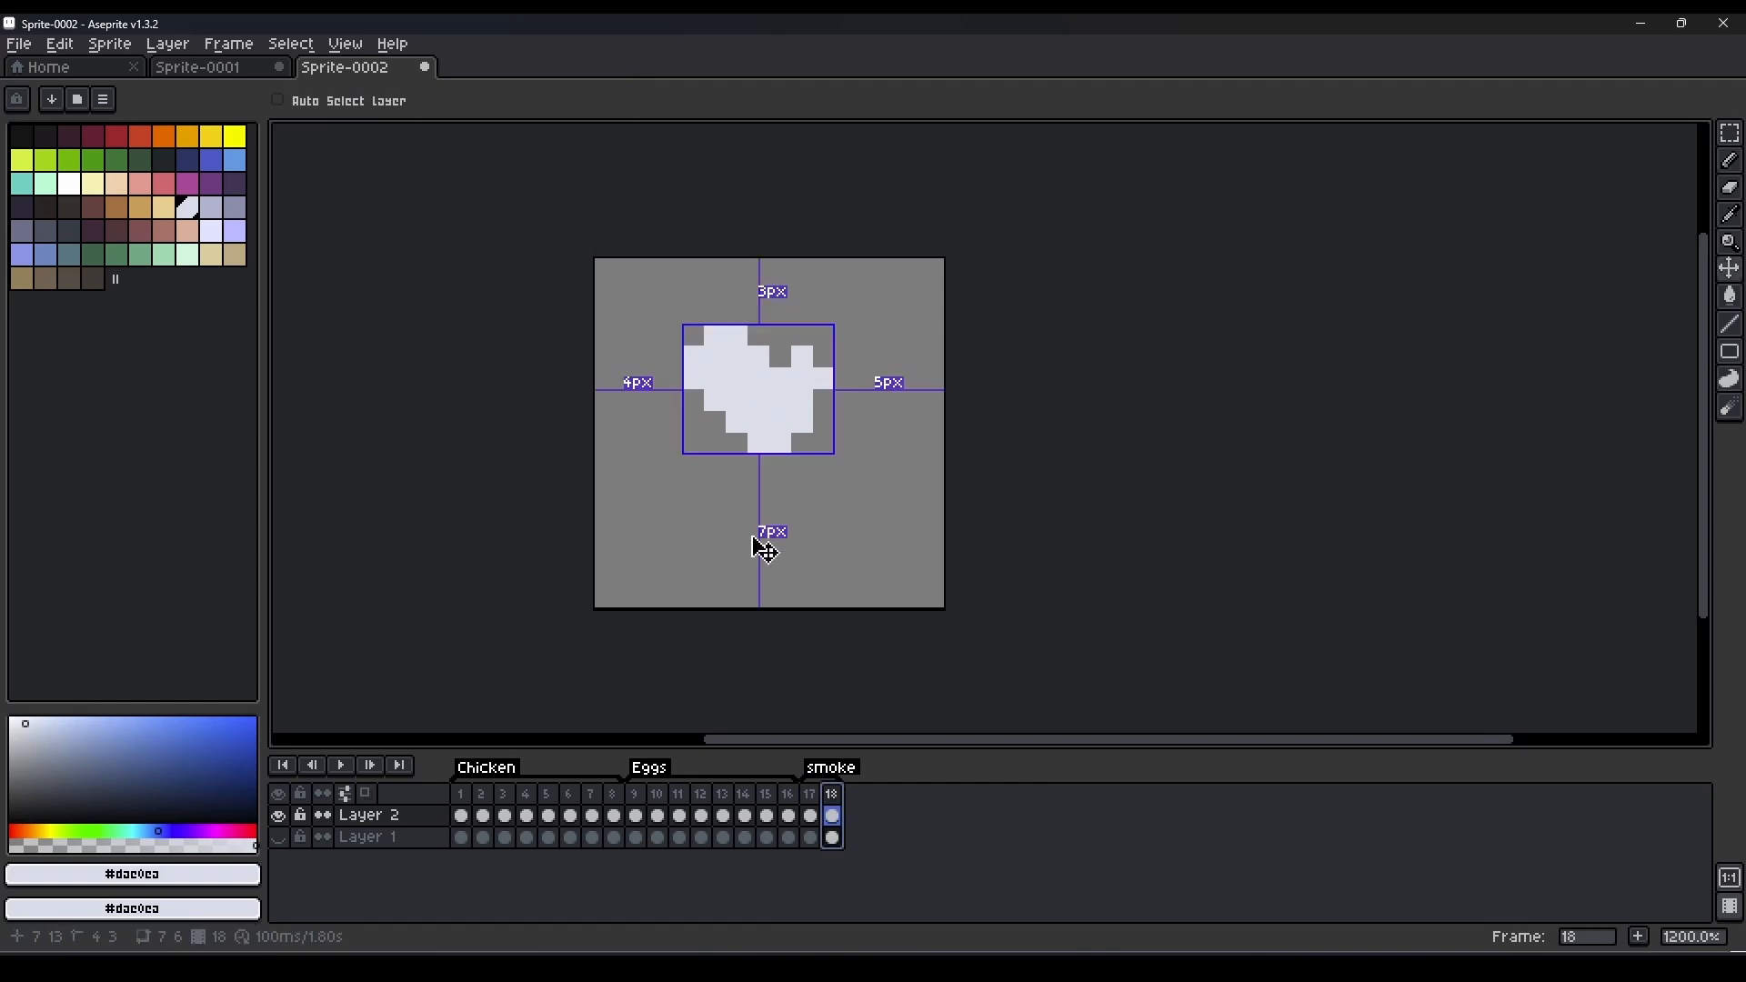
pyautogui.moveTo(756, 542); pyautogui.dragTo(756, 564)
pyautogui.press('e')
pyautogui.moveTo(824, 378)
pyautogui.mouseDown()
pyautogui.moveTo(768, 442)
pyautogui.moveTo(823, 509)
pyautogui.mouseUp()
# Add frames 19 to 21 to the smoke animation, clearing and repainting the dissolving puff, and play the animation.
pyautogui.hotkey('alt', 'n')
pyautogui.press('Delete')
pyautogui.press('b')
pyautogui.hotkey('alt', 'n')
pyautogui.hotkey('alt', 'n')
pyautogui.press('Delete')
pyautogui.click(773, 420)
pyautogui.click(341, 766)
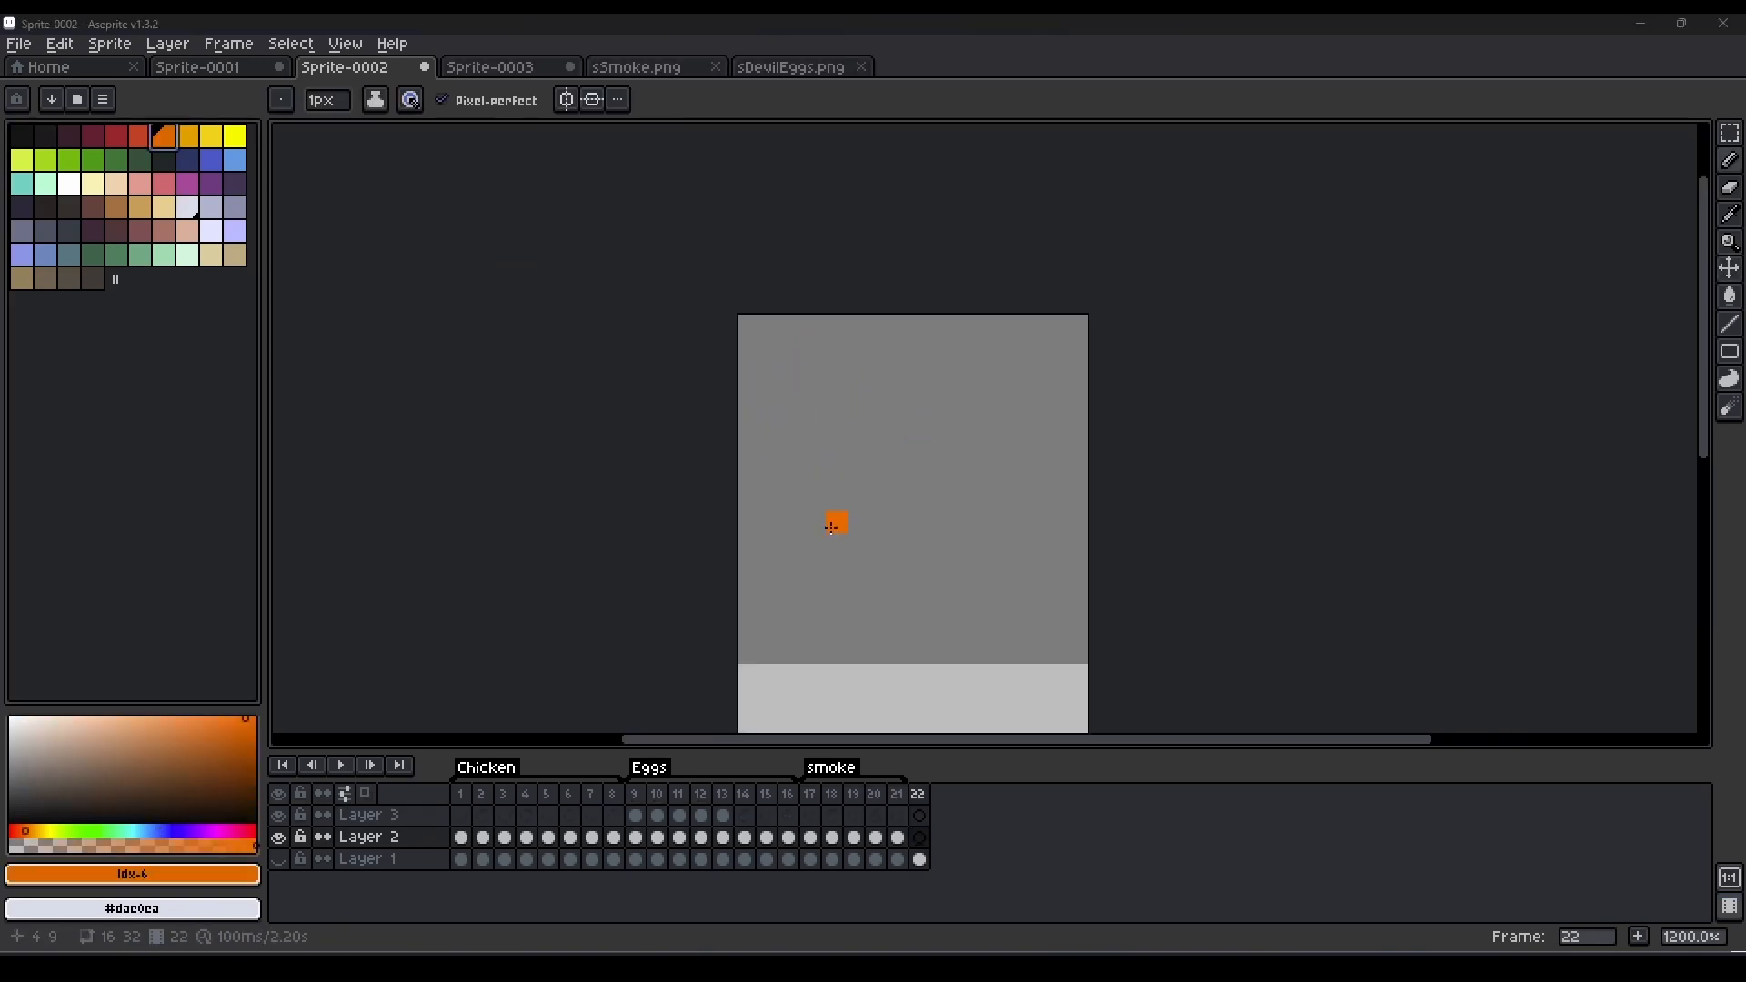
pyautogui.hotkey('ctrl', 'z')
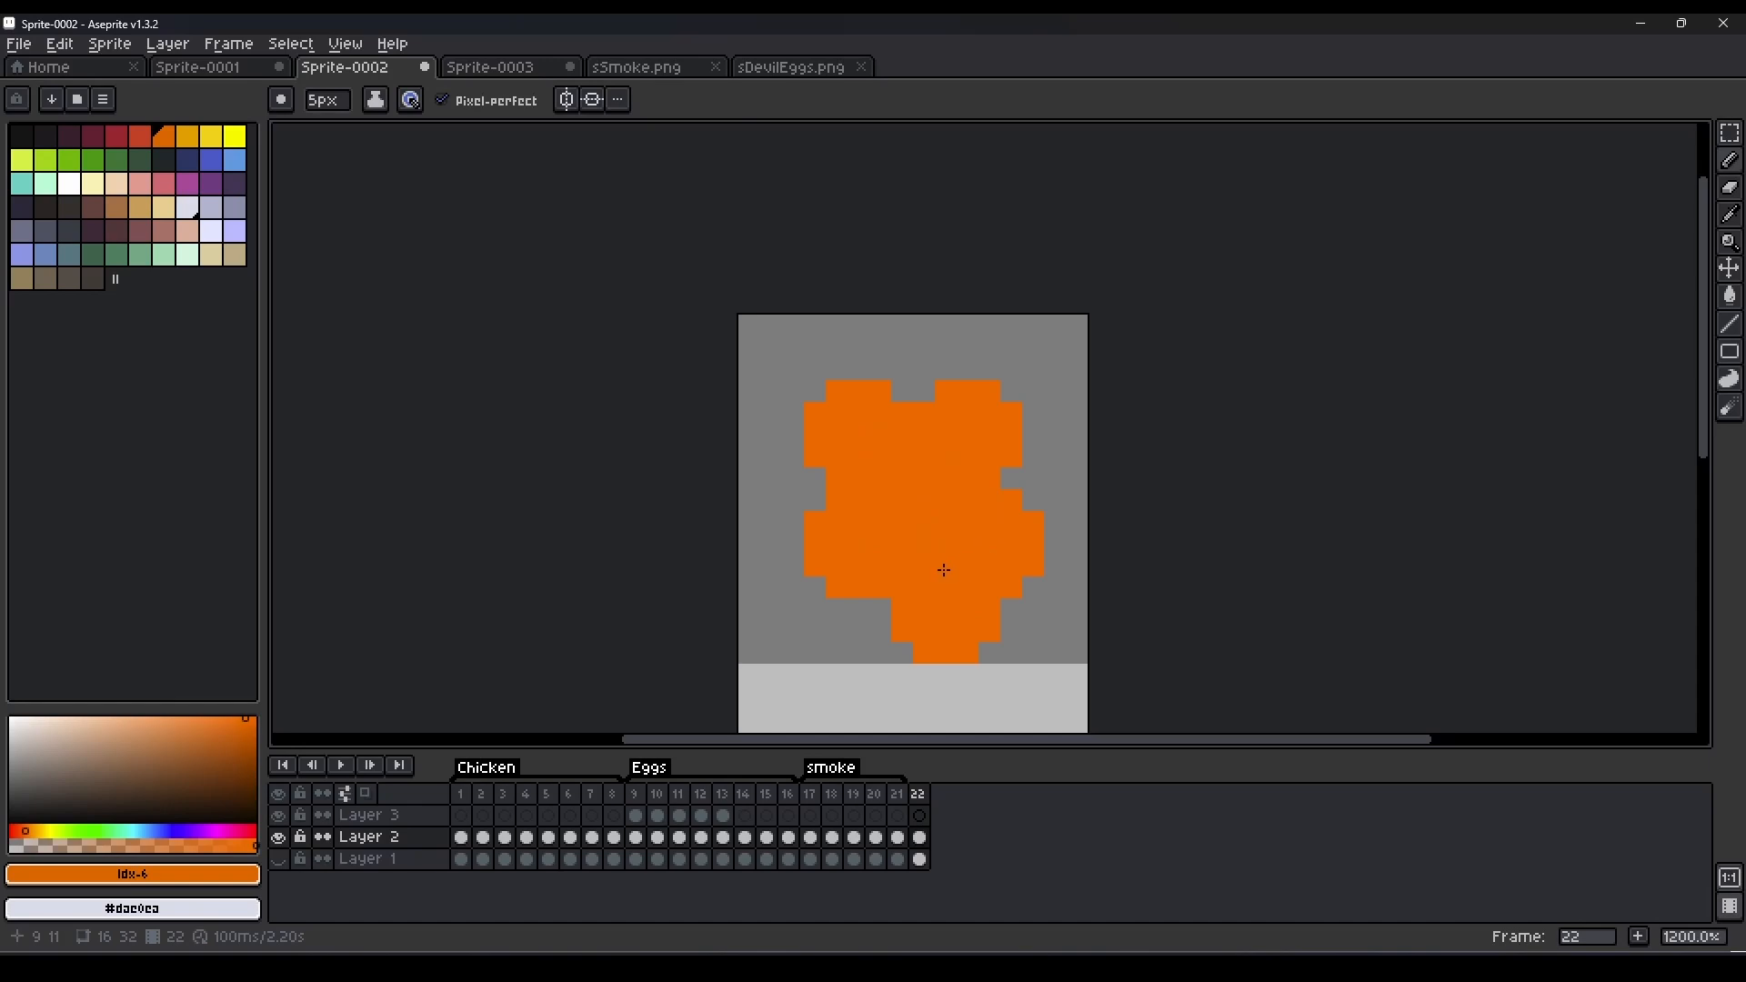
# Add frame 23, enlarge the orange explosion to about 14 by 16 px and paint an amber core about 8 px wide.
pyautogui.hotkey('alt', 'n')
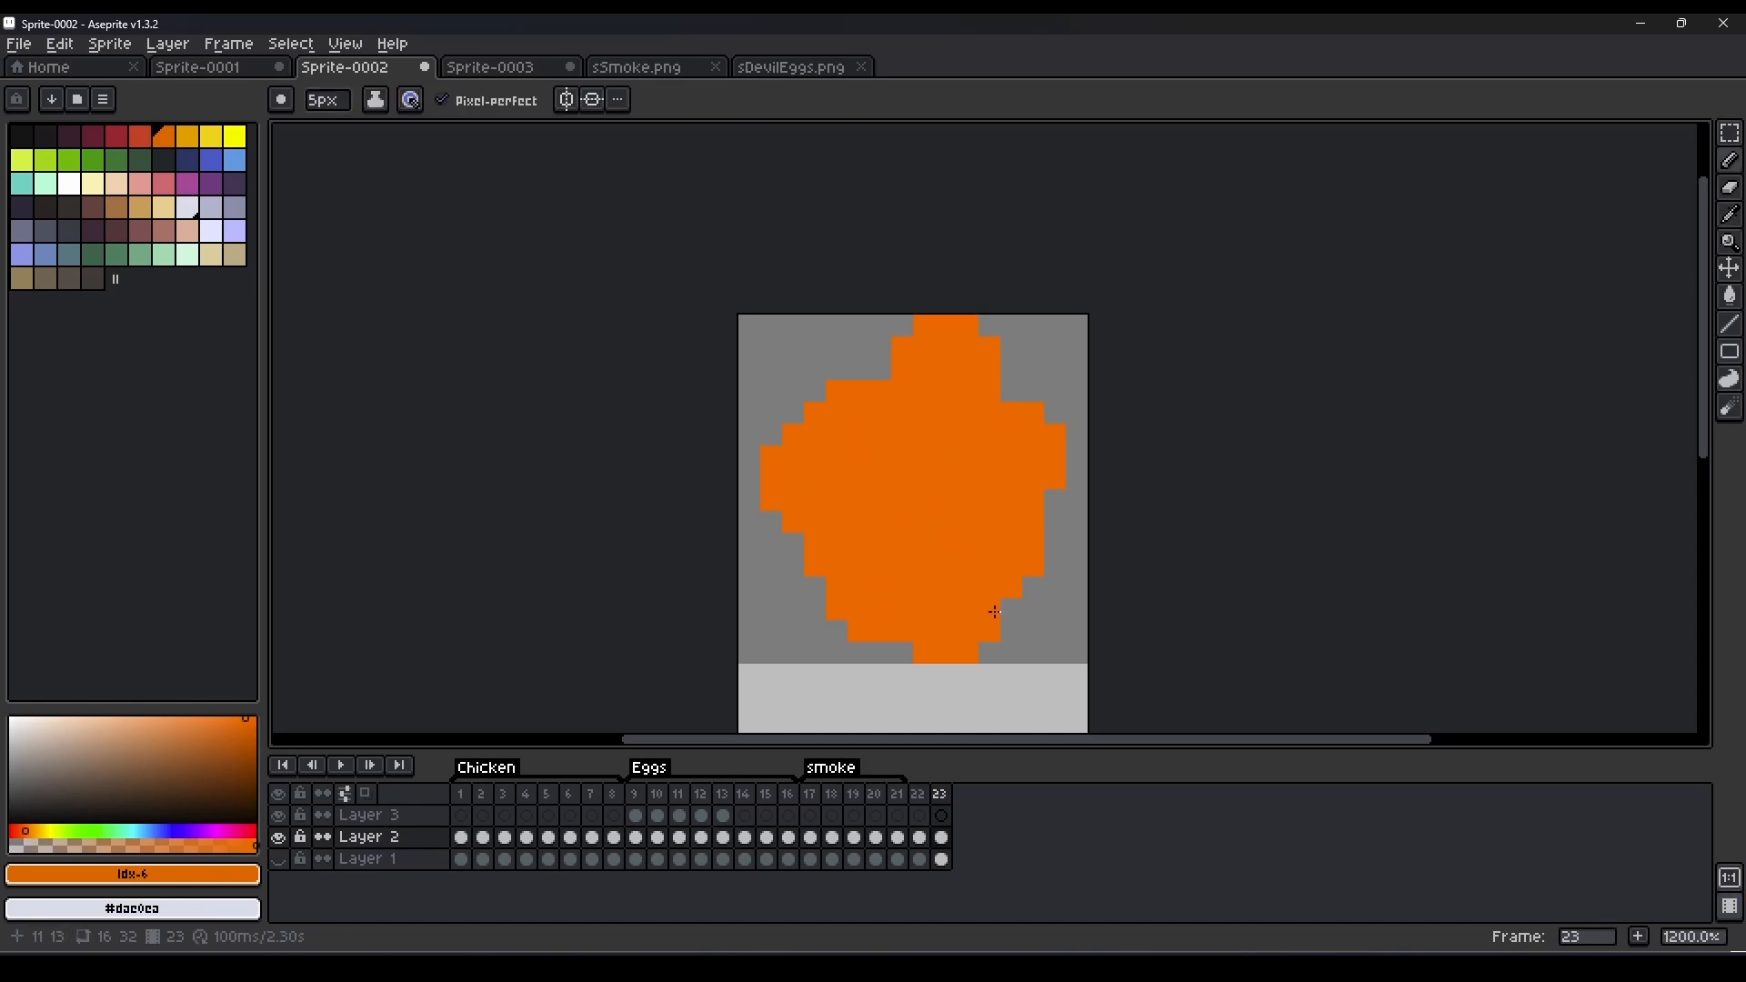
pyautogui.moveTo(994, 613); pyautogui.dragTo(1011, 546)
pyautogui.click(189, 139)
pyautogui.click(963, 494)
pyautogui.click(905, 472)
pyautogui.scroll(-2, 905, 510)
pyautogui.moveTo(904, 543); pyautogui.dragTo(926, 557)
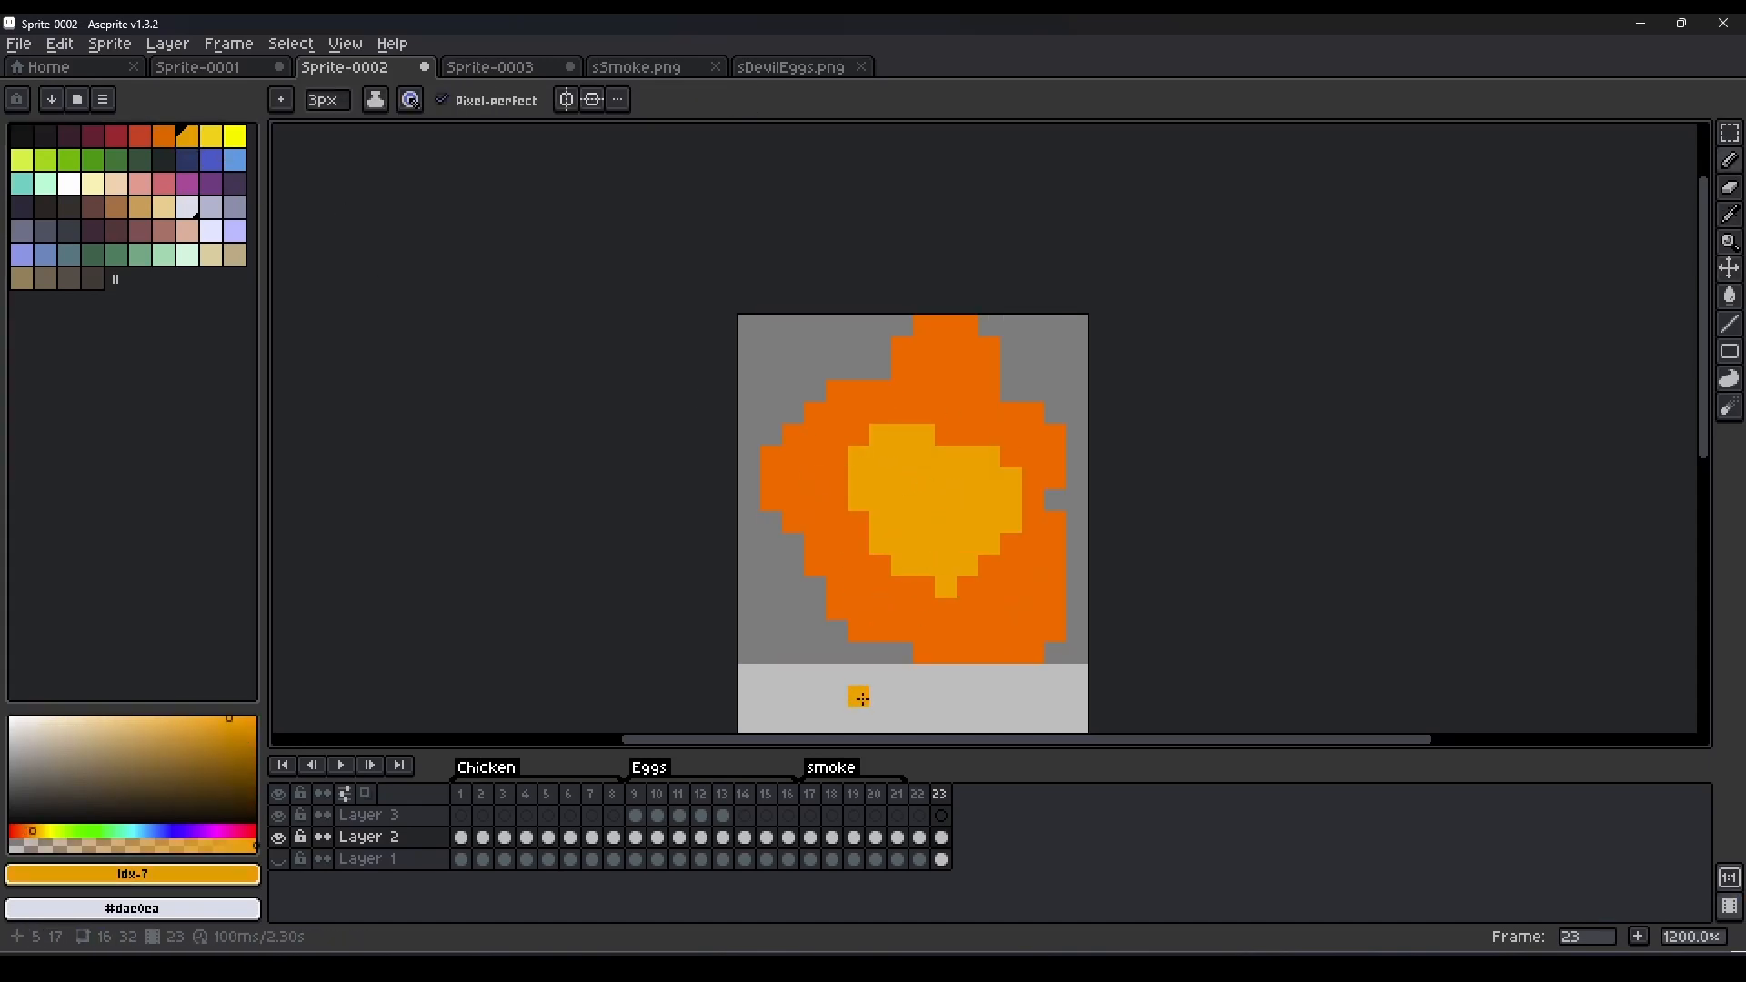
# Add frame 24 and reshape the orange blast, erasing its bottom row and left edge and adding bulges at the upper right and lower left.
pyautogui.hotkey('alt', 'n')
pyautogui.press('x')
pyautogui.keyDown('alt'); pyautogui.click(919, 628); pyautogui.keyUp('alt')
pyautogui.moveTo(958, 655); pyautogui.dragTo(1055, 608)
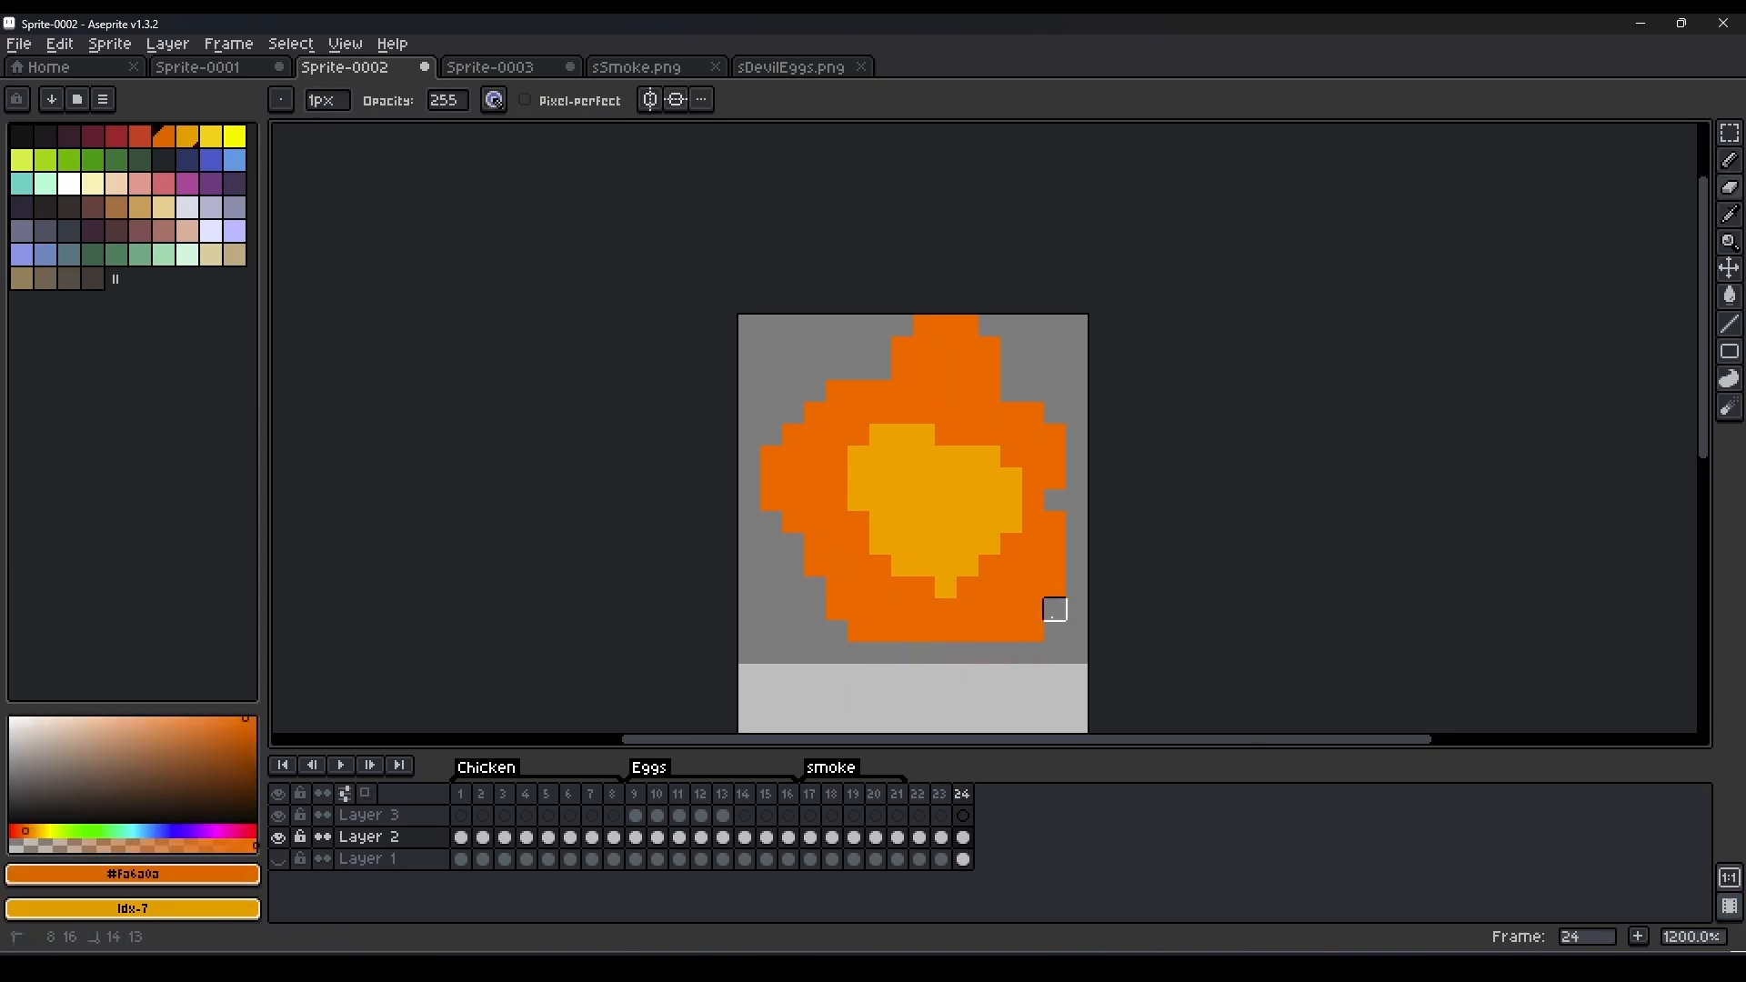
pyautogui.press('e')
pyautogui.moveTo(773, 438); pyautogui.dragTo(793, 500)
pyautogui.press('b')
pyautogui.moveTo(793, 588); pyautogui.dragTo(812, 594)
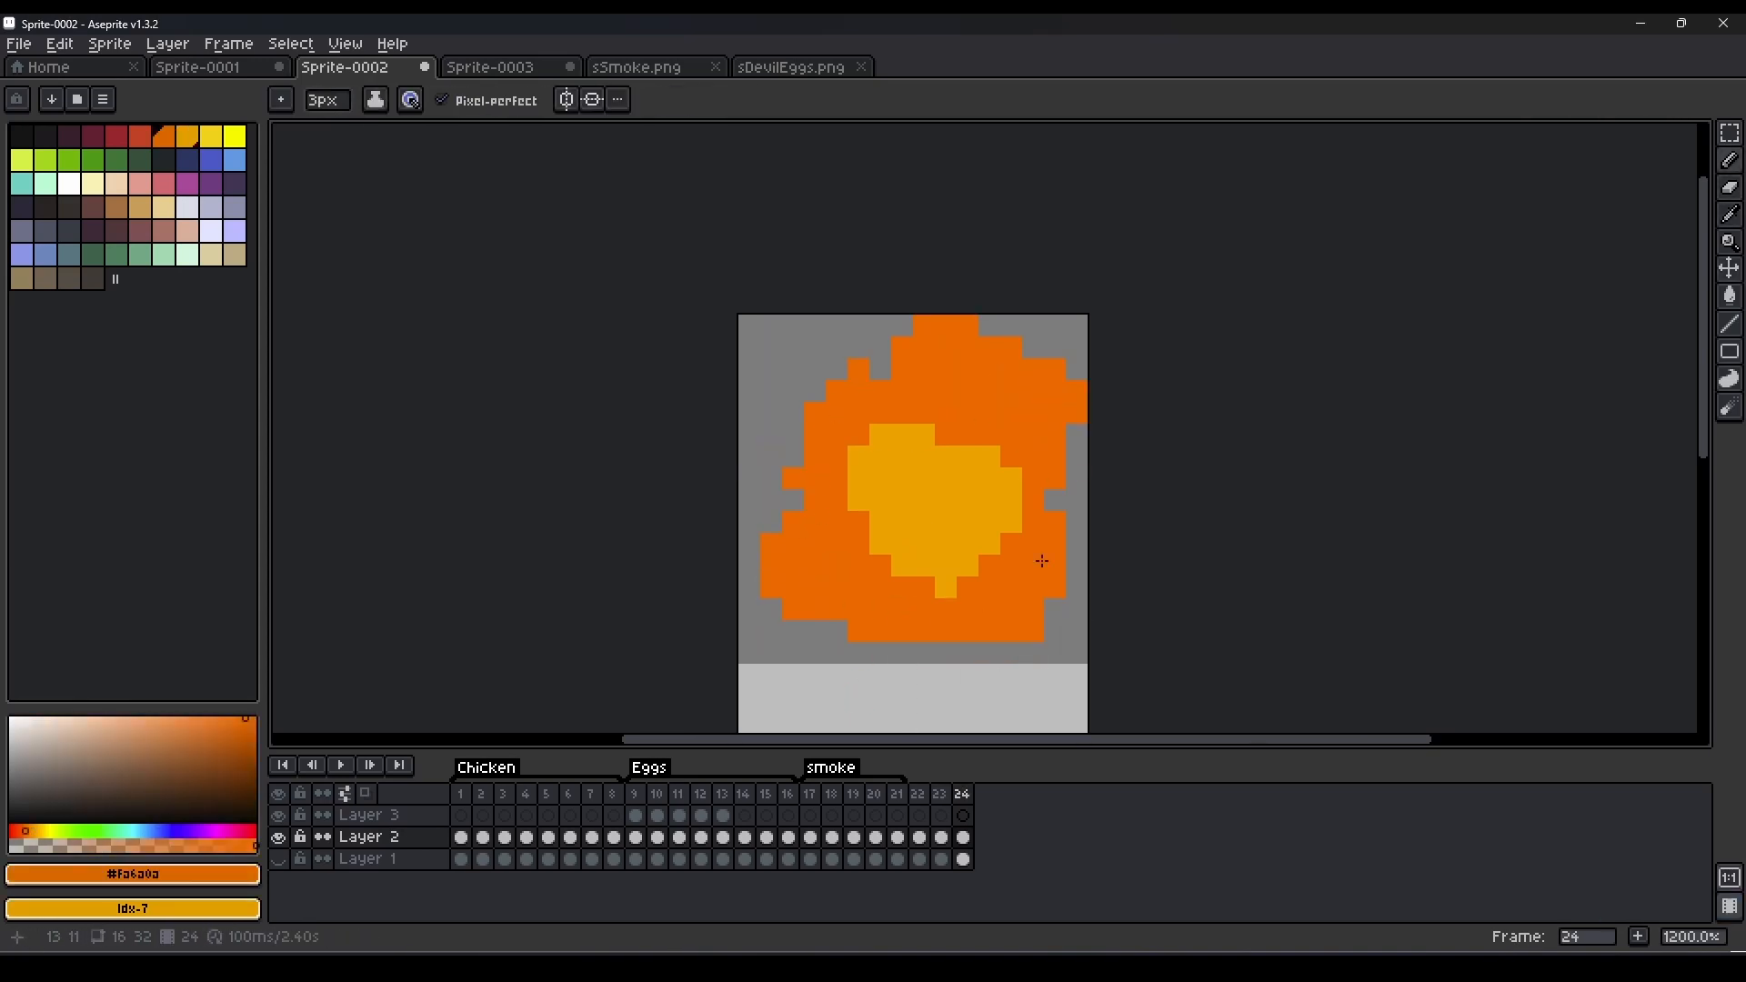
# Erase pixels from the lower-right edge of the orange blast in frame 24 to make its outline ragged.
pyautogui.press('r')
pyautogui.click(1056, 606)
pyautogui.hotkey('ctrl', 'z')
pyautogui.press('e')
pyautogui.moveTo(992, 632); pyautogui.dragTo(1033, 633)
# Enlarge frame 24's amber core to about 9 by 10 px, paint a yellow centre about 5 px wide, and play the animation.
pyautogui.press('b')
pyautogui.click(189, 139)
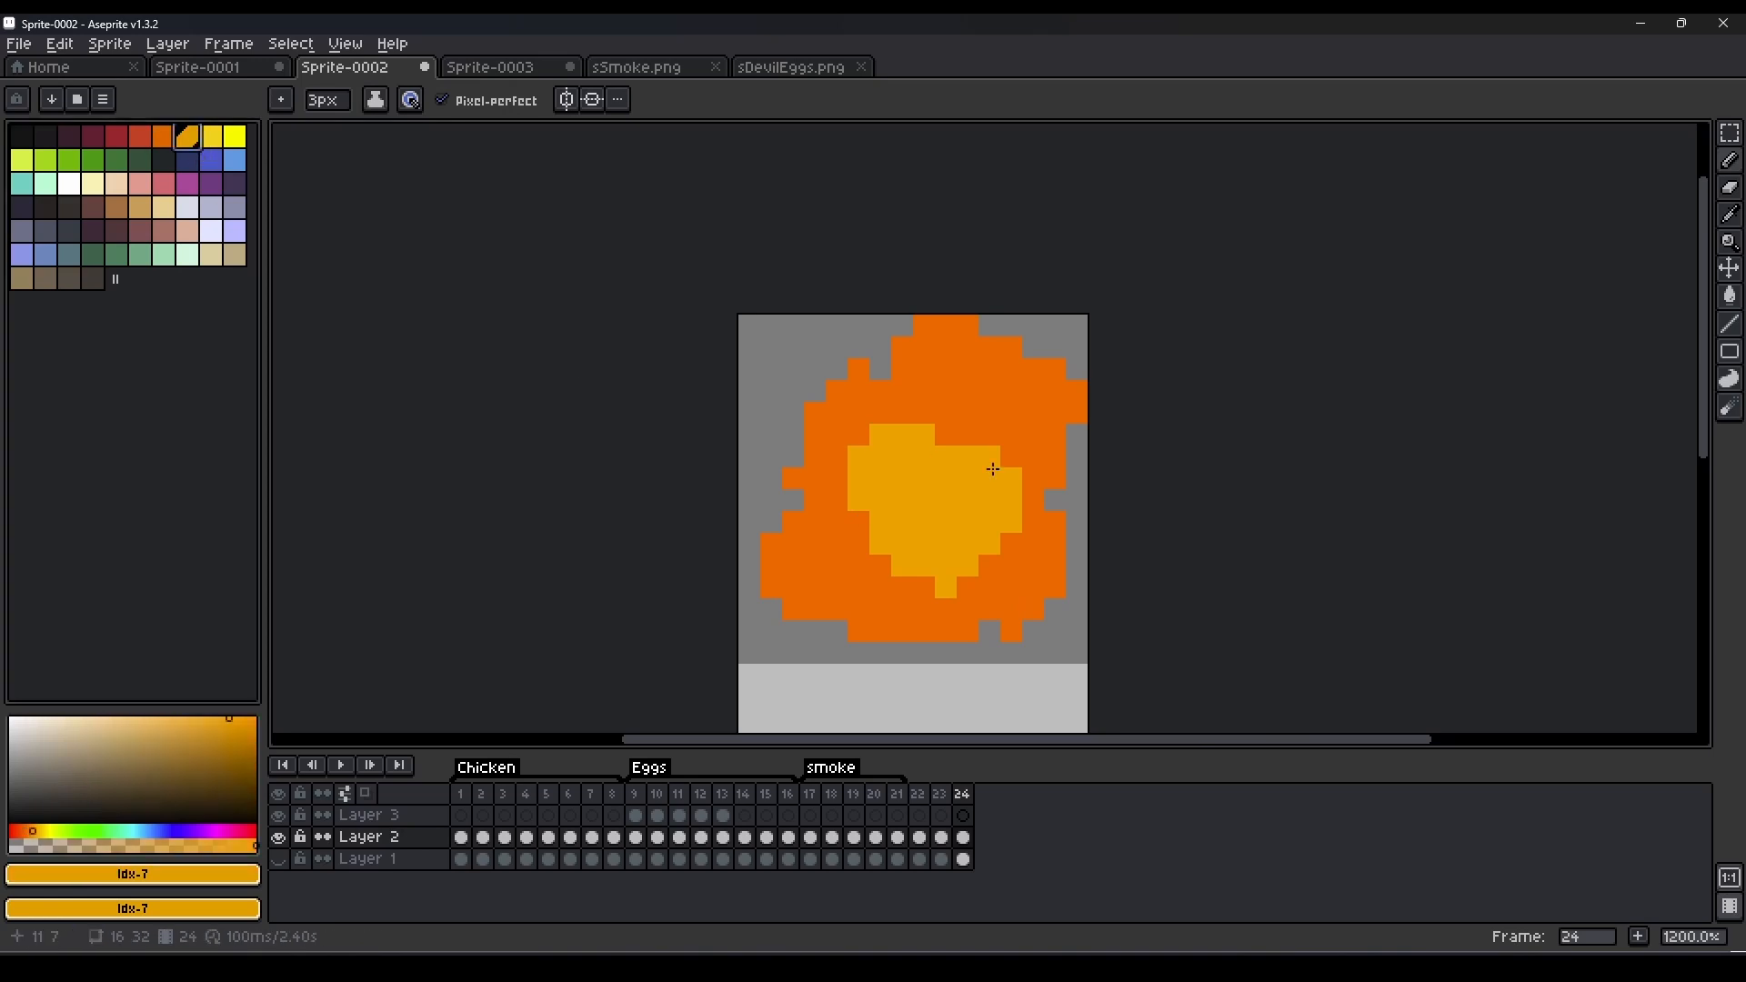
pyautogui.moveTo(993, 469)
pyautogui.mouseDown()
pyautogui.moveTo(936, 443)
pyautogui.moveTo(867, 543)
pyautogui.mouseUp()
pyautogui.click(210, 139)
pyautogui.moveTo(891, 477); pyautogui.dragTo(948, 461)
pyautogui.click(342, 766)
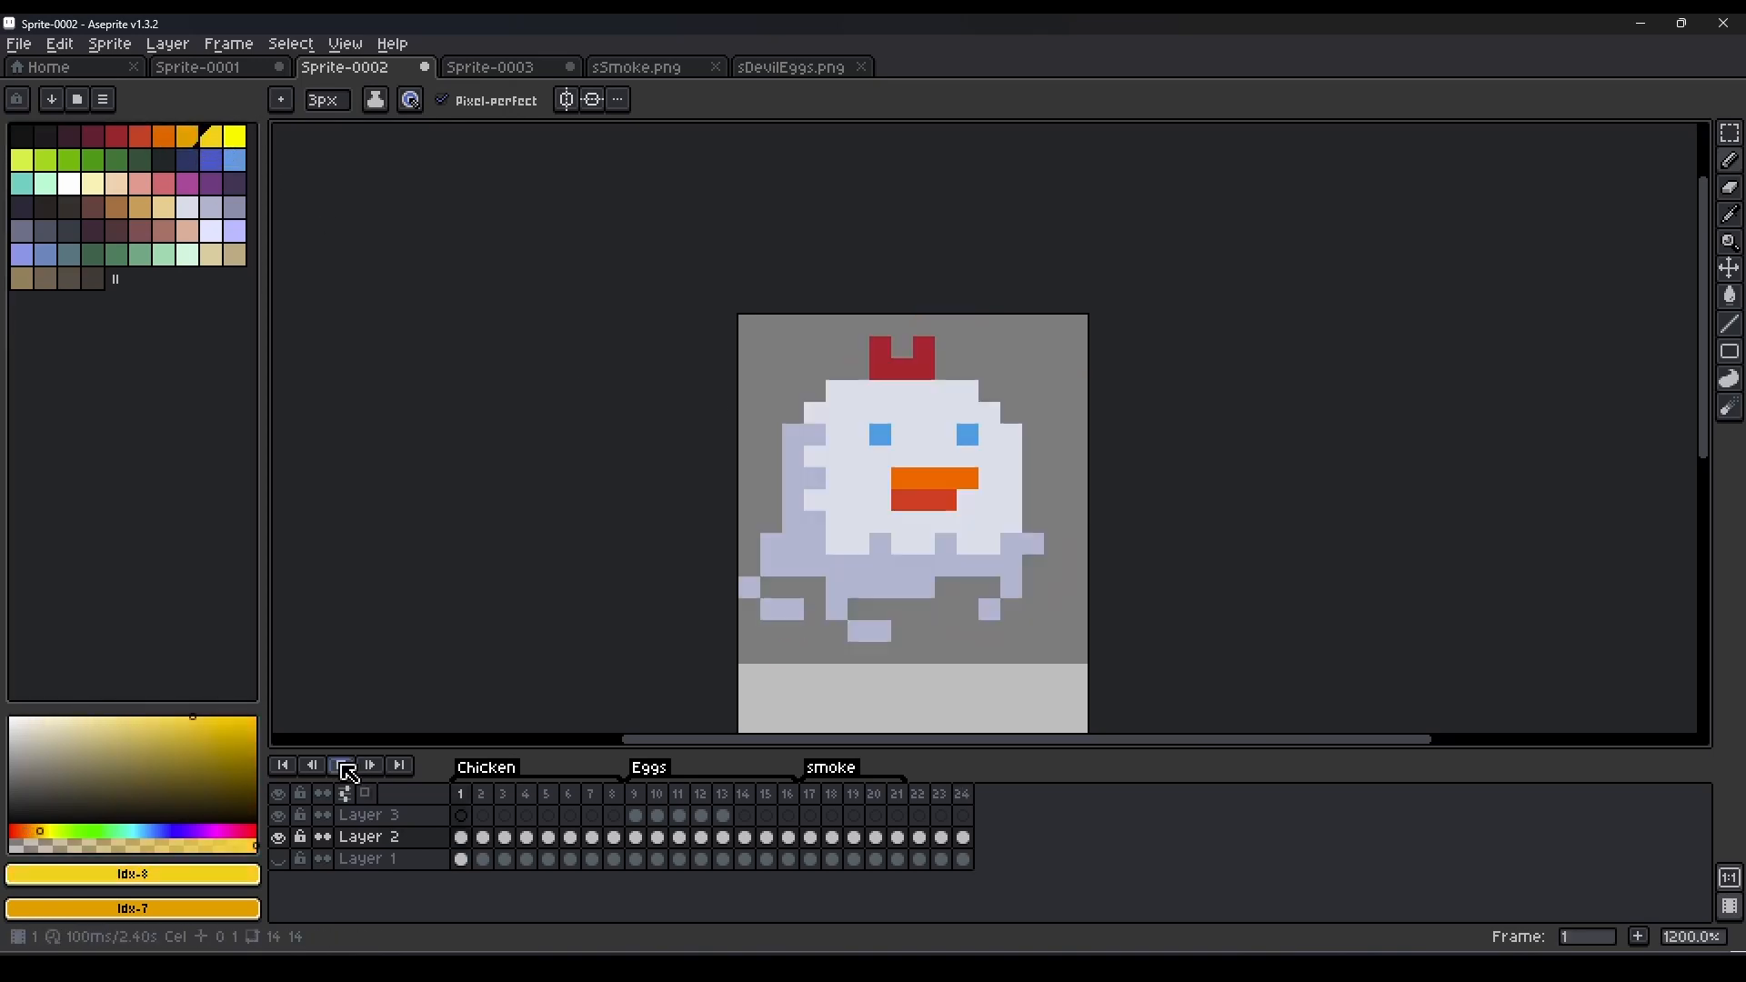
# Tag frames 22 to 24 as "explosion" and play the animation.
pyautogui.moveTo(929, 805); pyautogui.dragTo(963, 800)
pyautogui.rightClick(956, 800)
pyautogui.click(1058, 869)
pyautogui.write('expl')
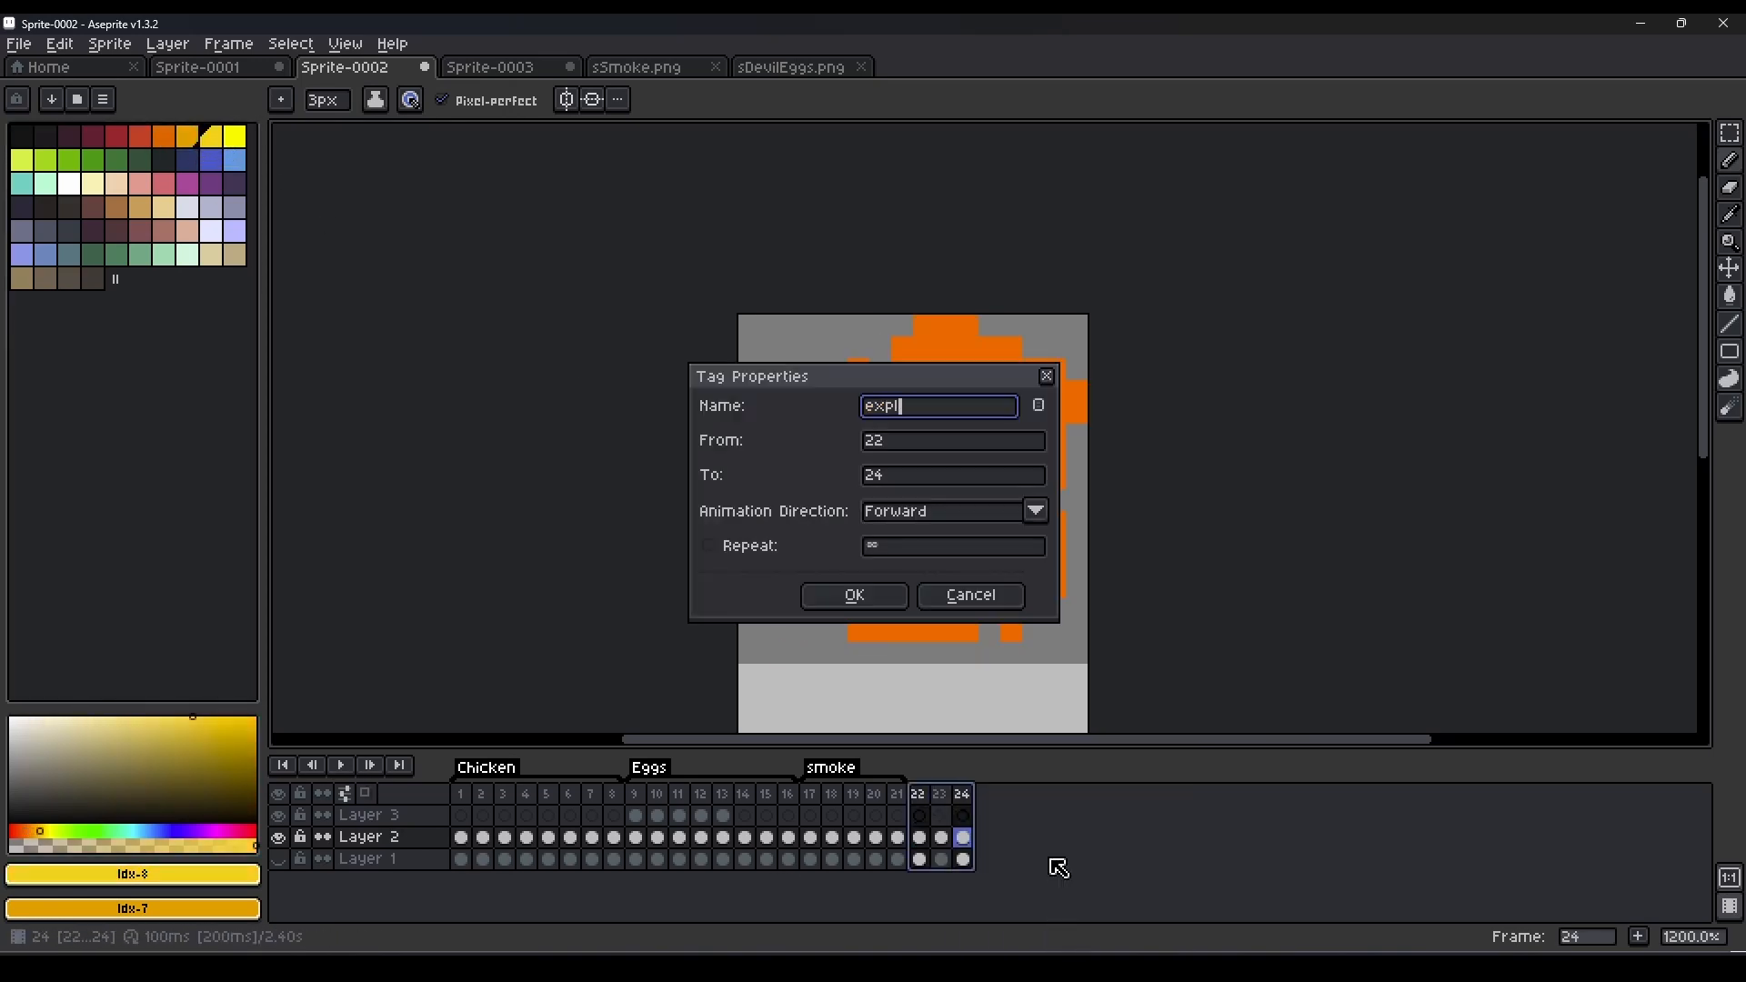
pyautogui.write('osion')
pyautogui.press('Return')
pyautogui.click(342, 766)
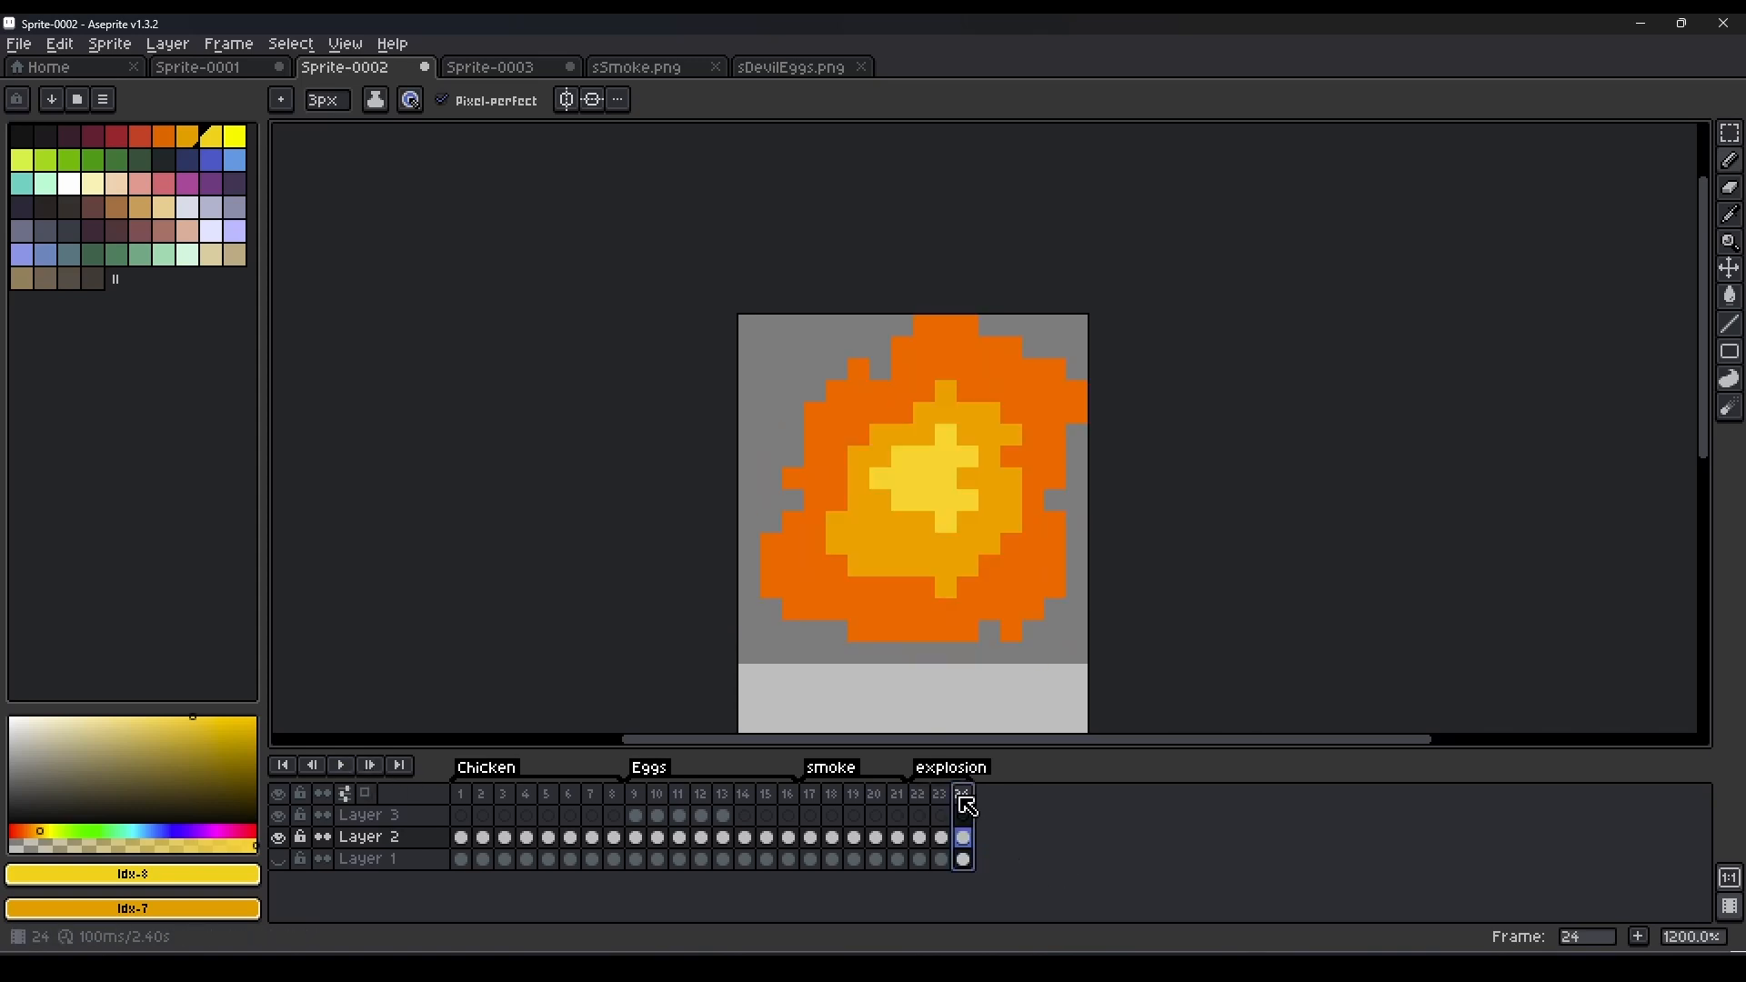
# Add frame 25, clear its artwork, and place three yellow plus-shaped sparks 3 px wide around the canvas.
pyautogui.hotkey('alt', 'n')
pyautogui.hotkey('ctrl', 'a')
pyautogui.hotkey('ctrl', 'x')
pyautogui.click(1033, 414)
pyautogui.click(859, 587)
pyautogui.click(815, 414)
pyautogui.press('x')
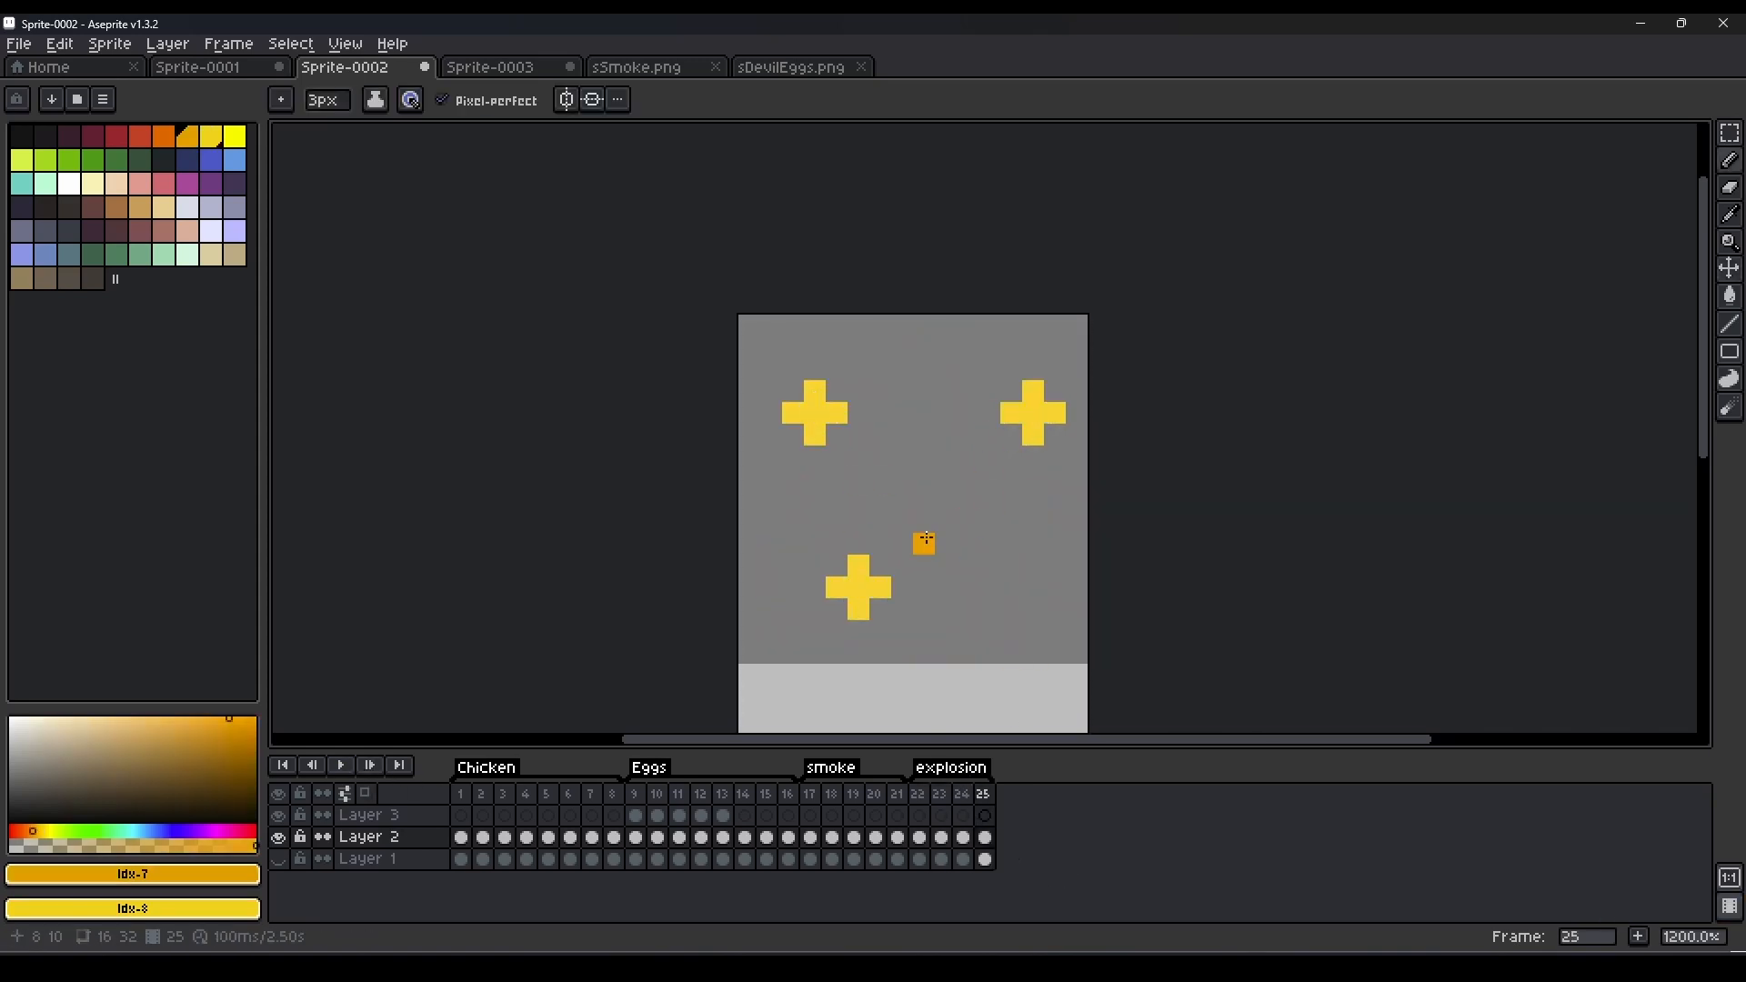
pyautogui.hotkey('ctrl', 'v')
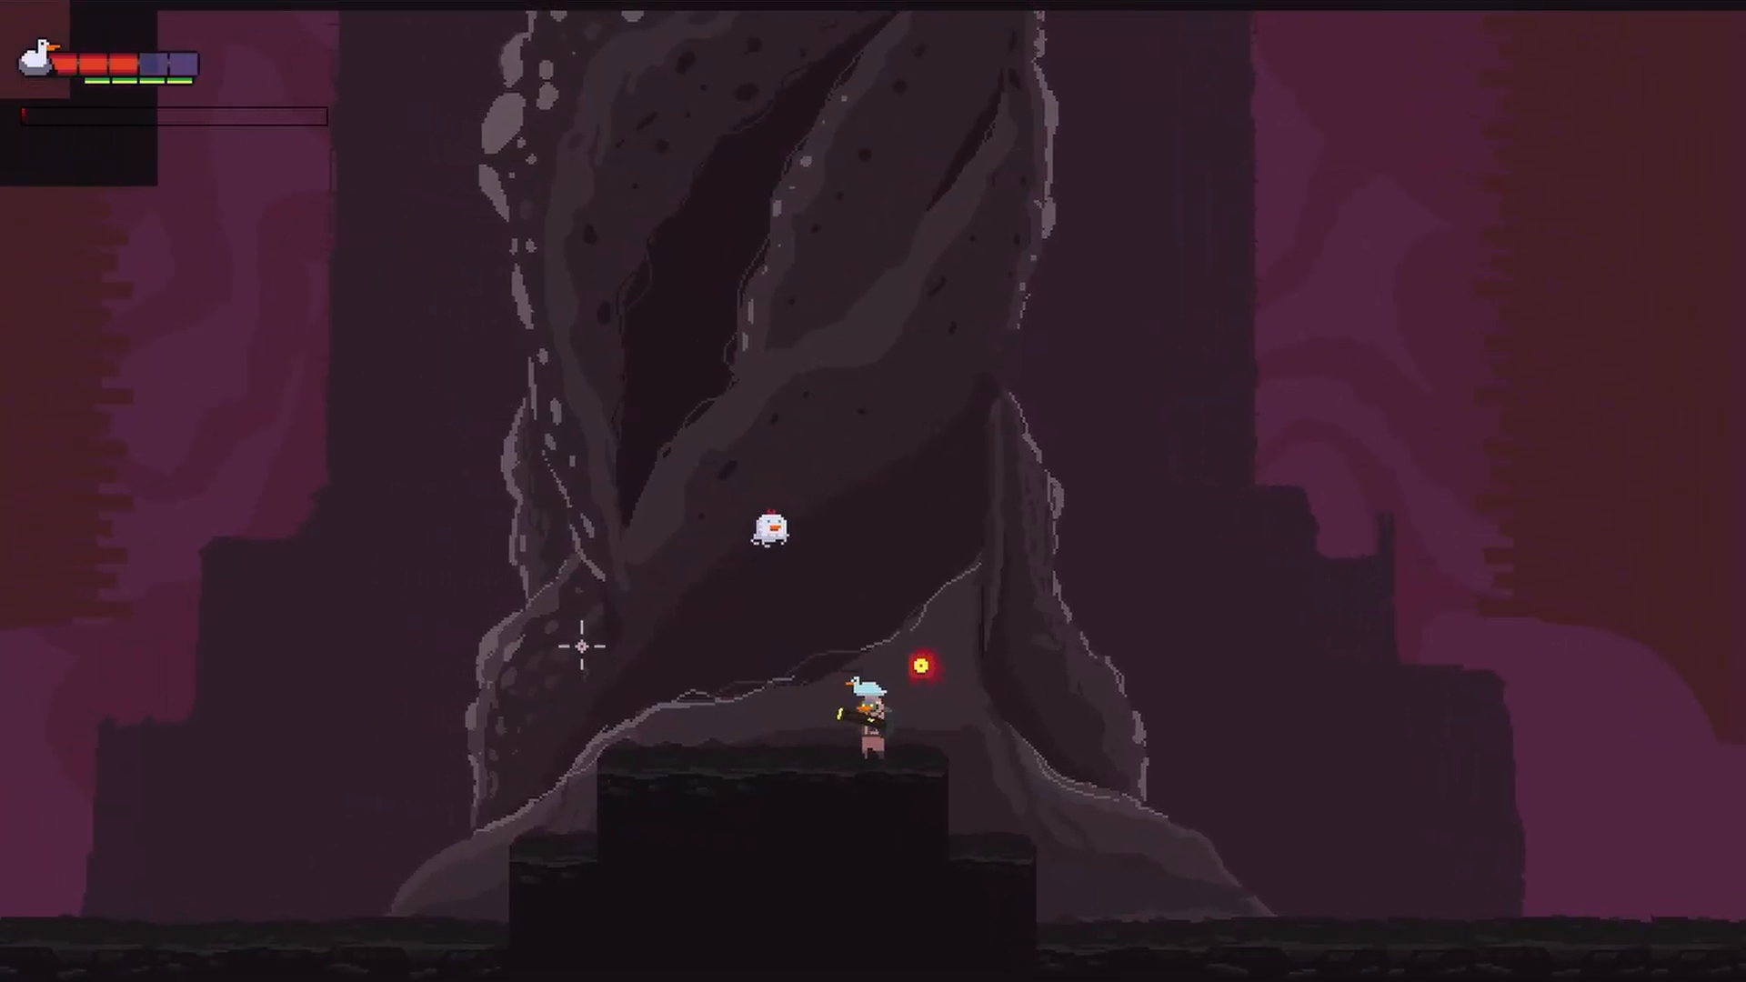
pyautogui.press('a')
pyautogui.press('space')
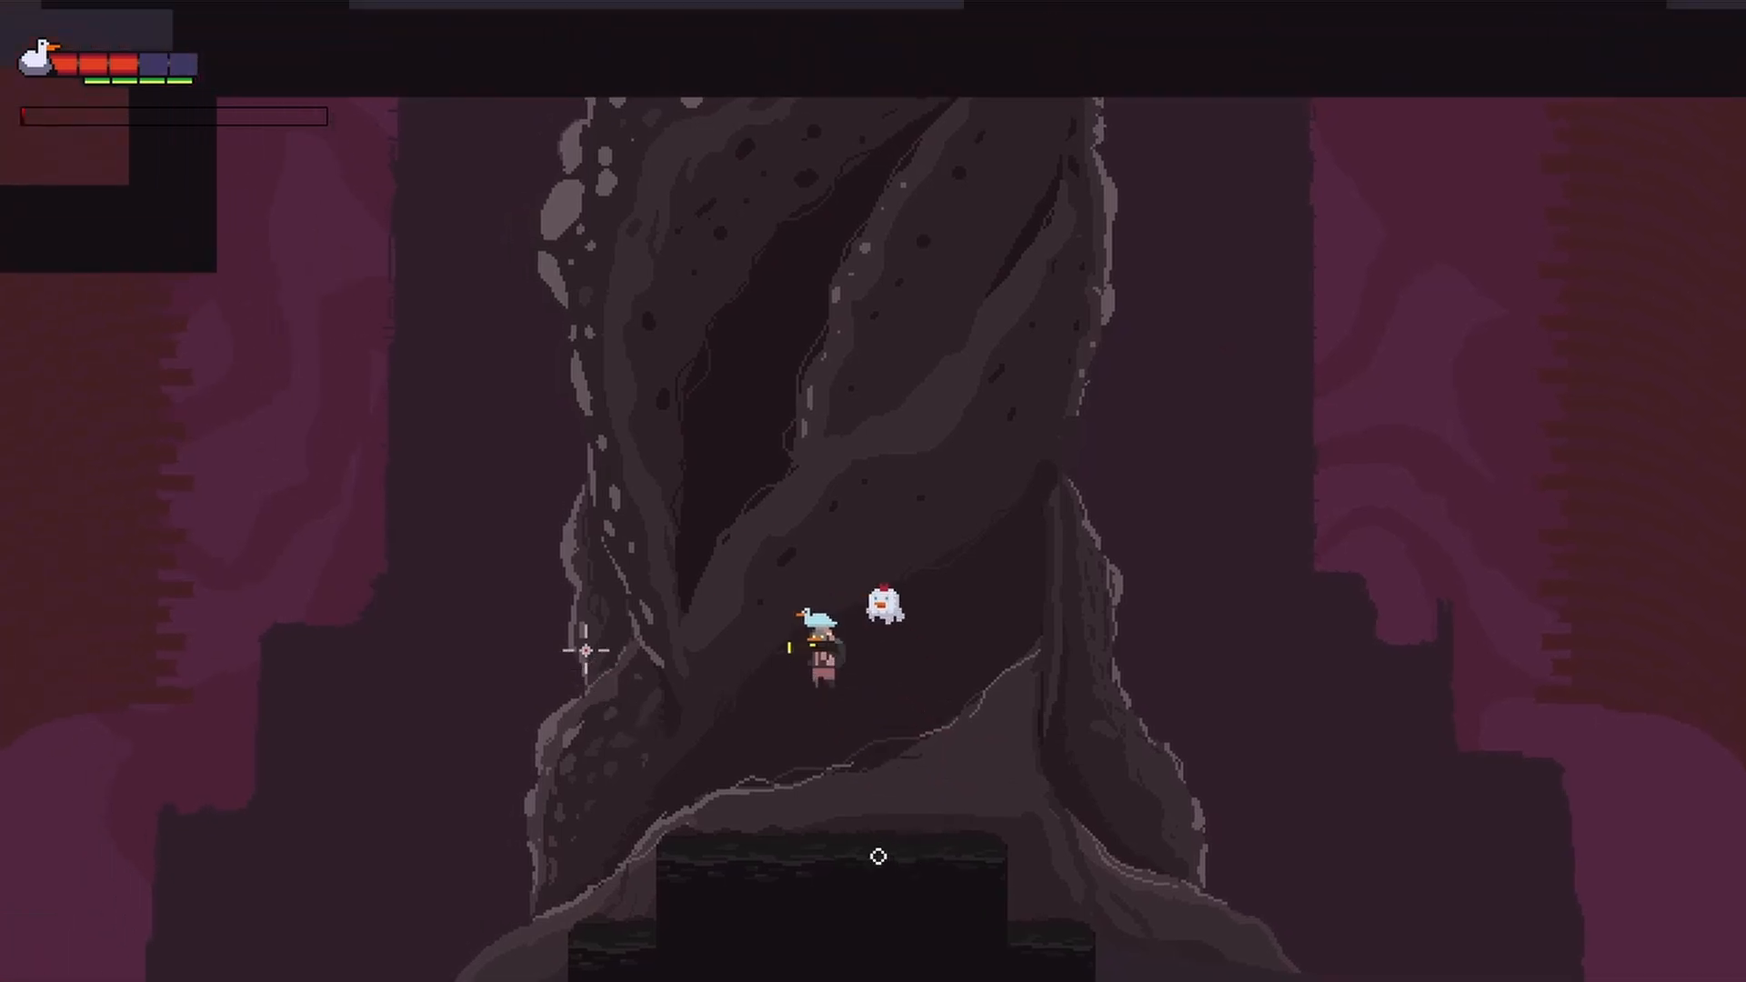
pyautogui.press('d')
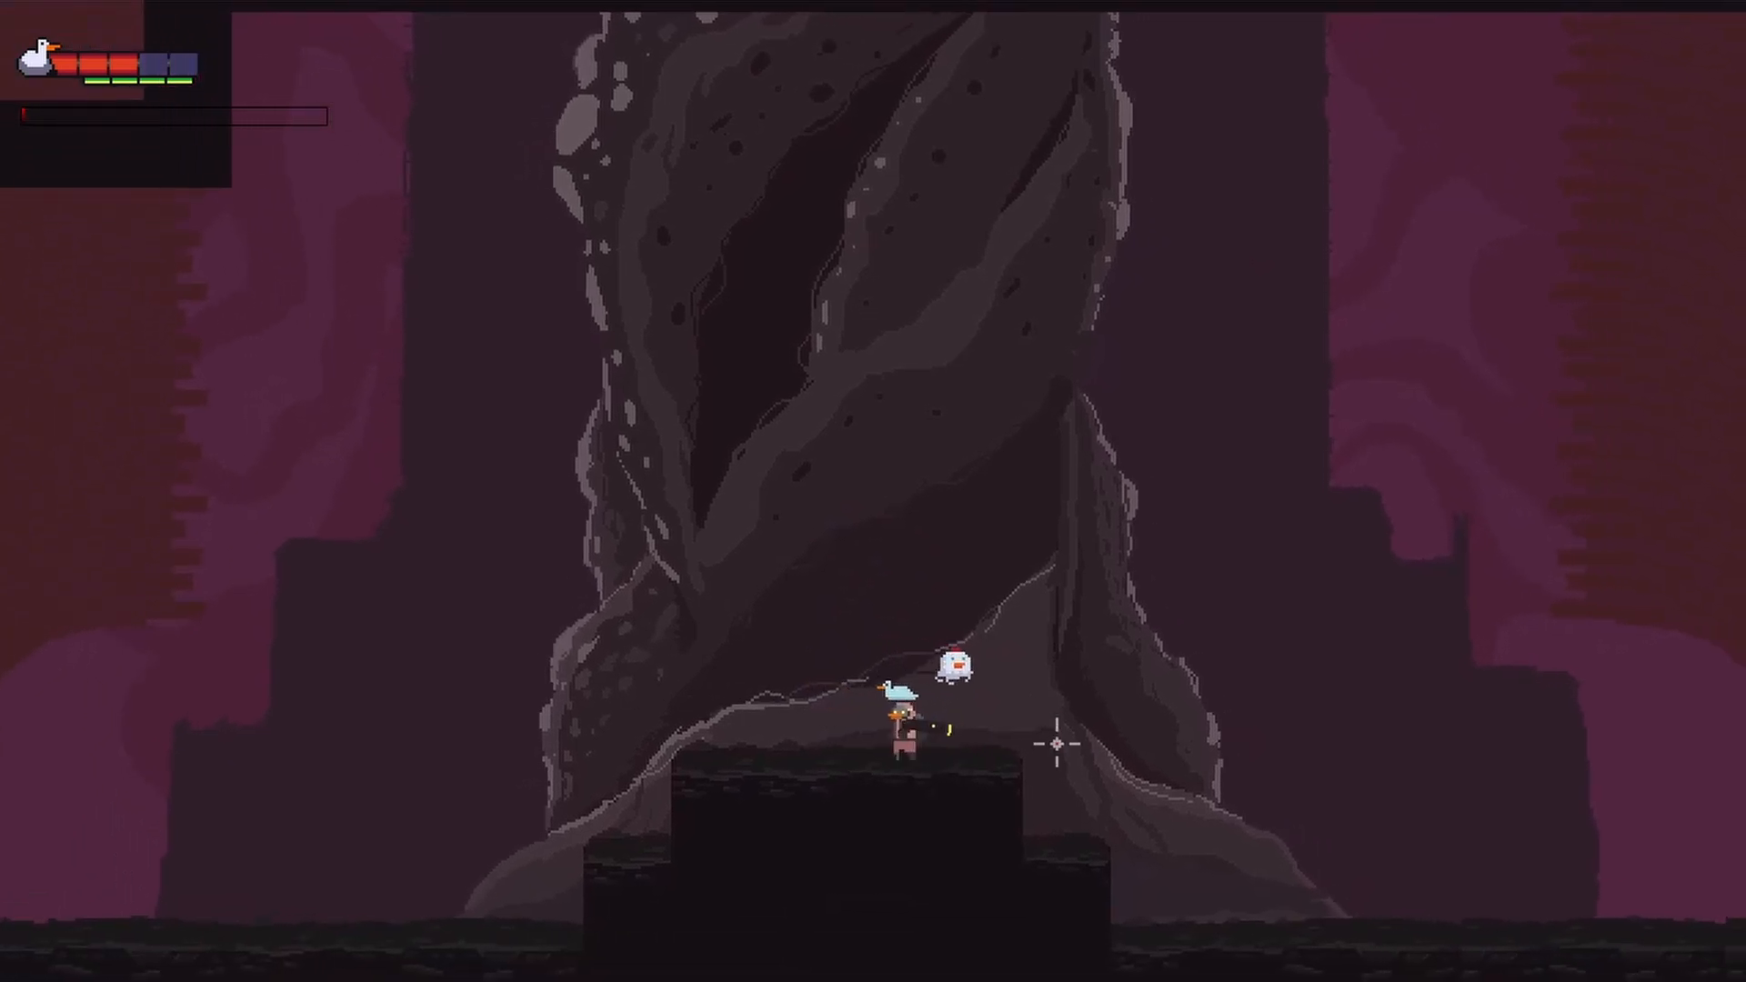
pyautogui.click(697, 621)
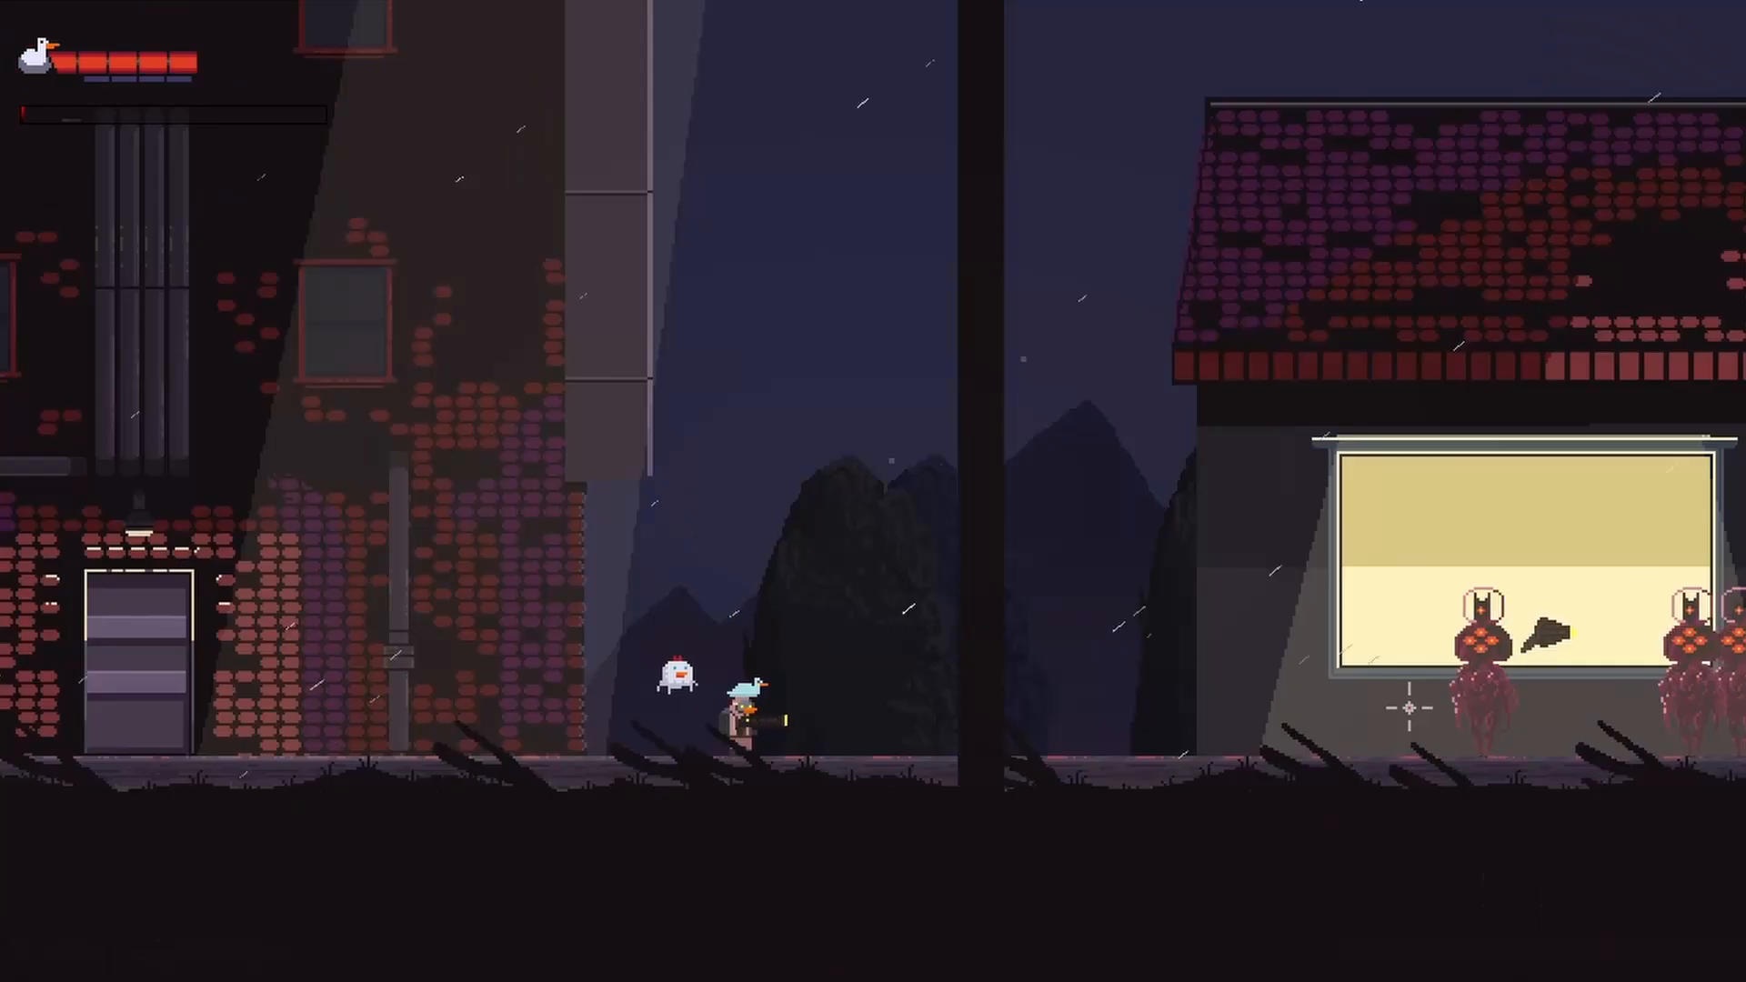
pyautogui.press('a')
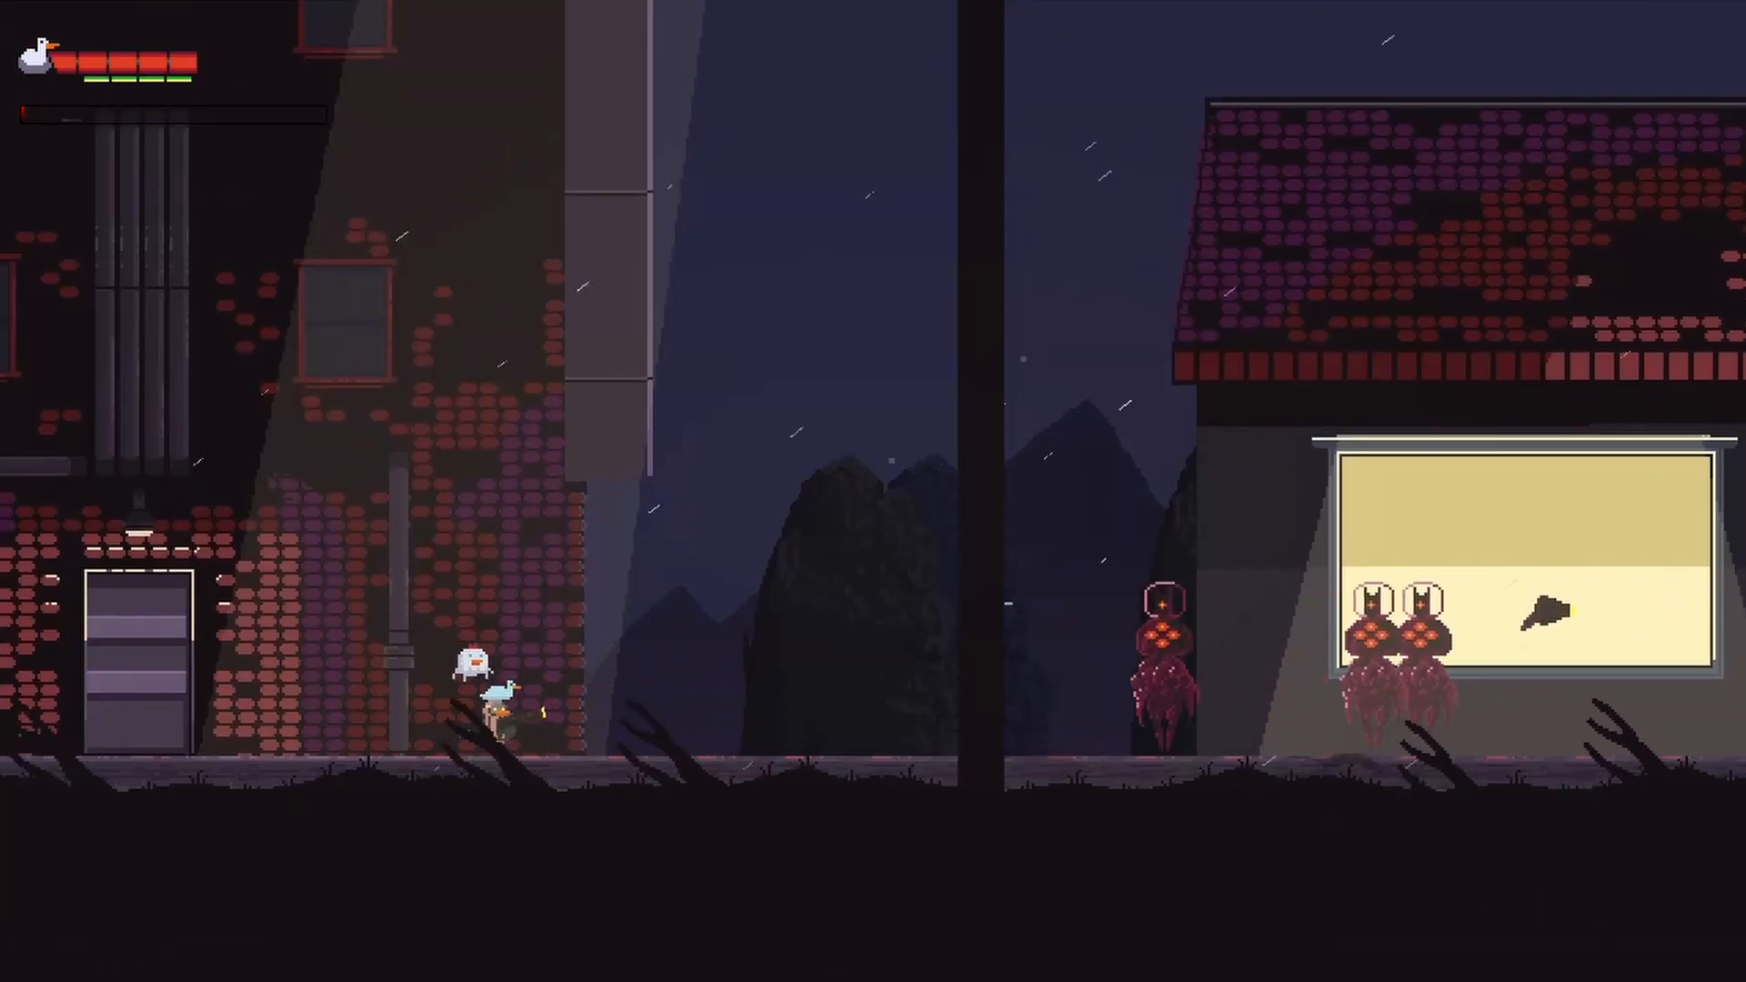
pyautogui.click(810, 607)
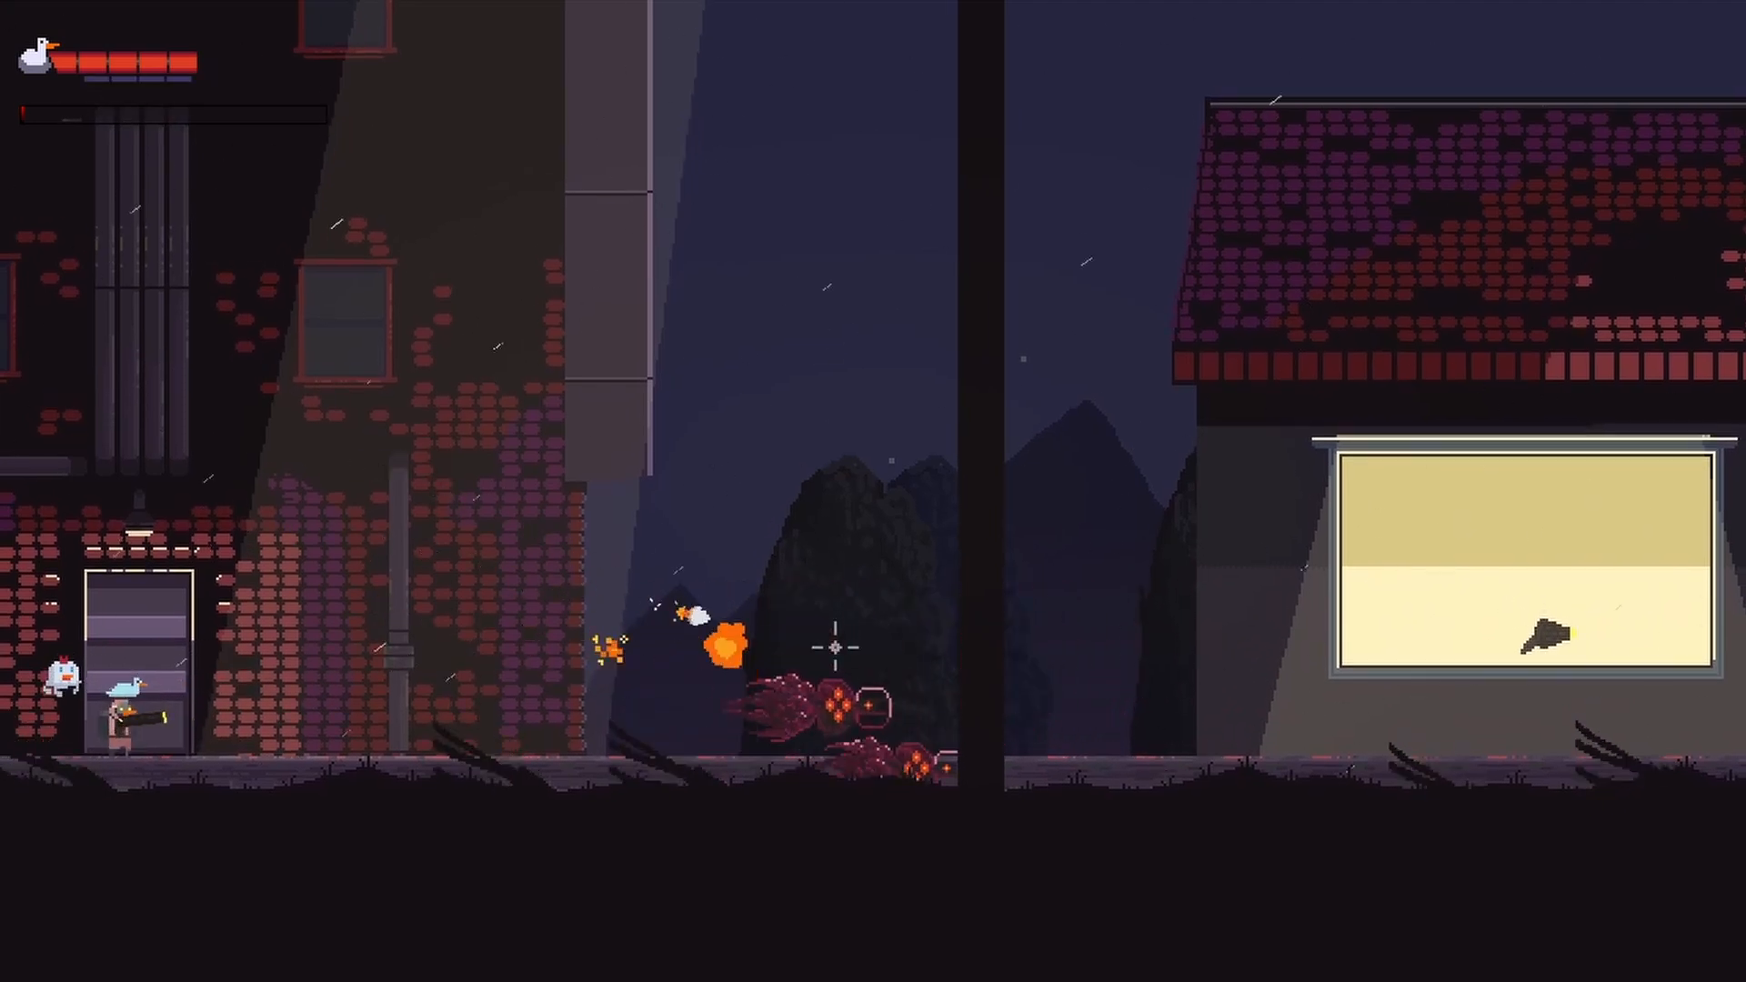
pyautogui.press('d')
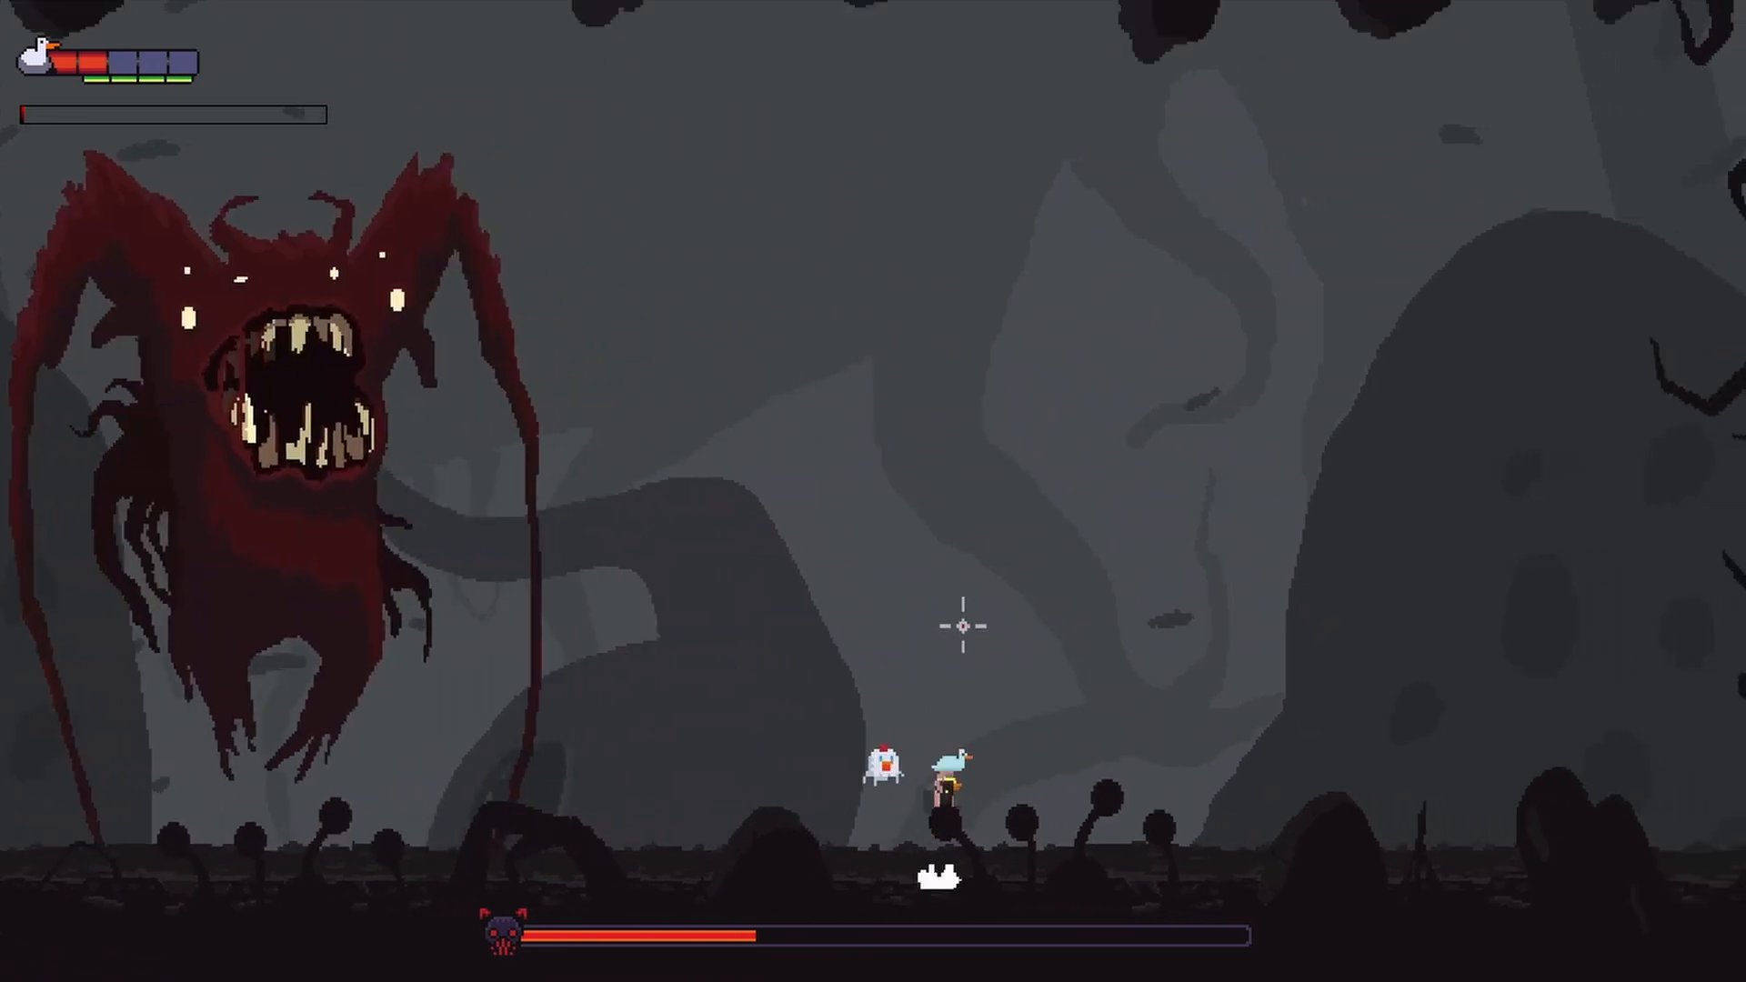
pyautogui.click(1000, 613)
pyautogui.press('a')
pyautogui.click(597, 573)
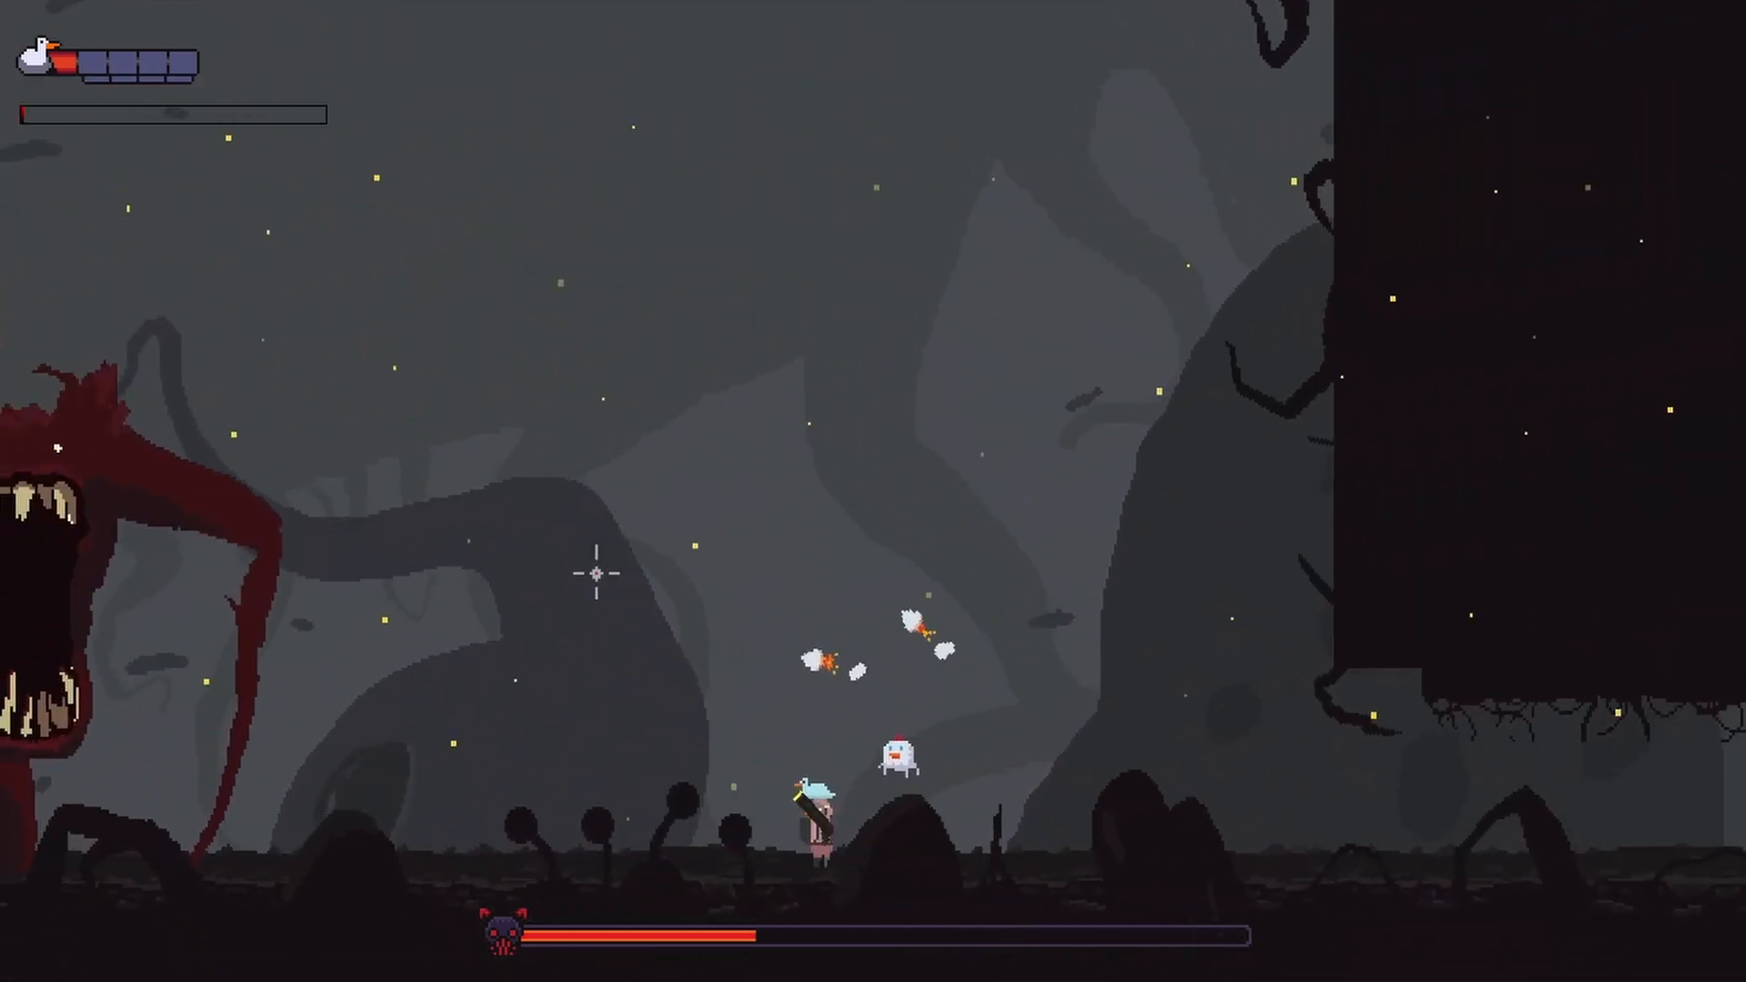
pyautogui.press('d')
pyautogui.press('space')
pyautogui.press('d')
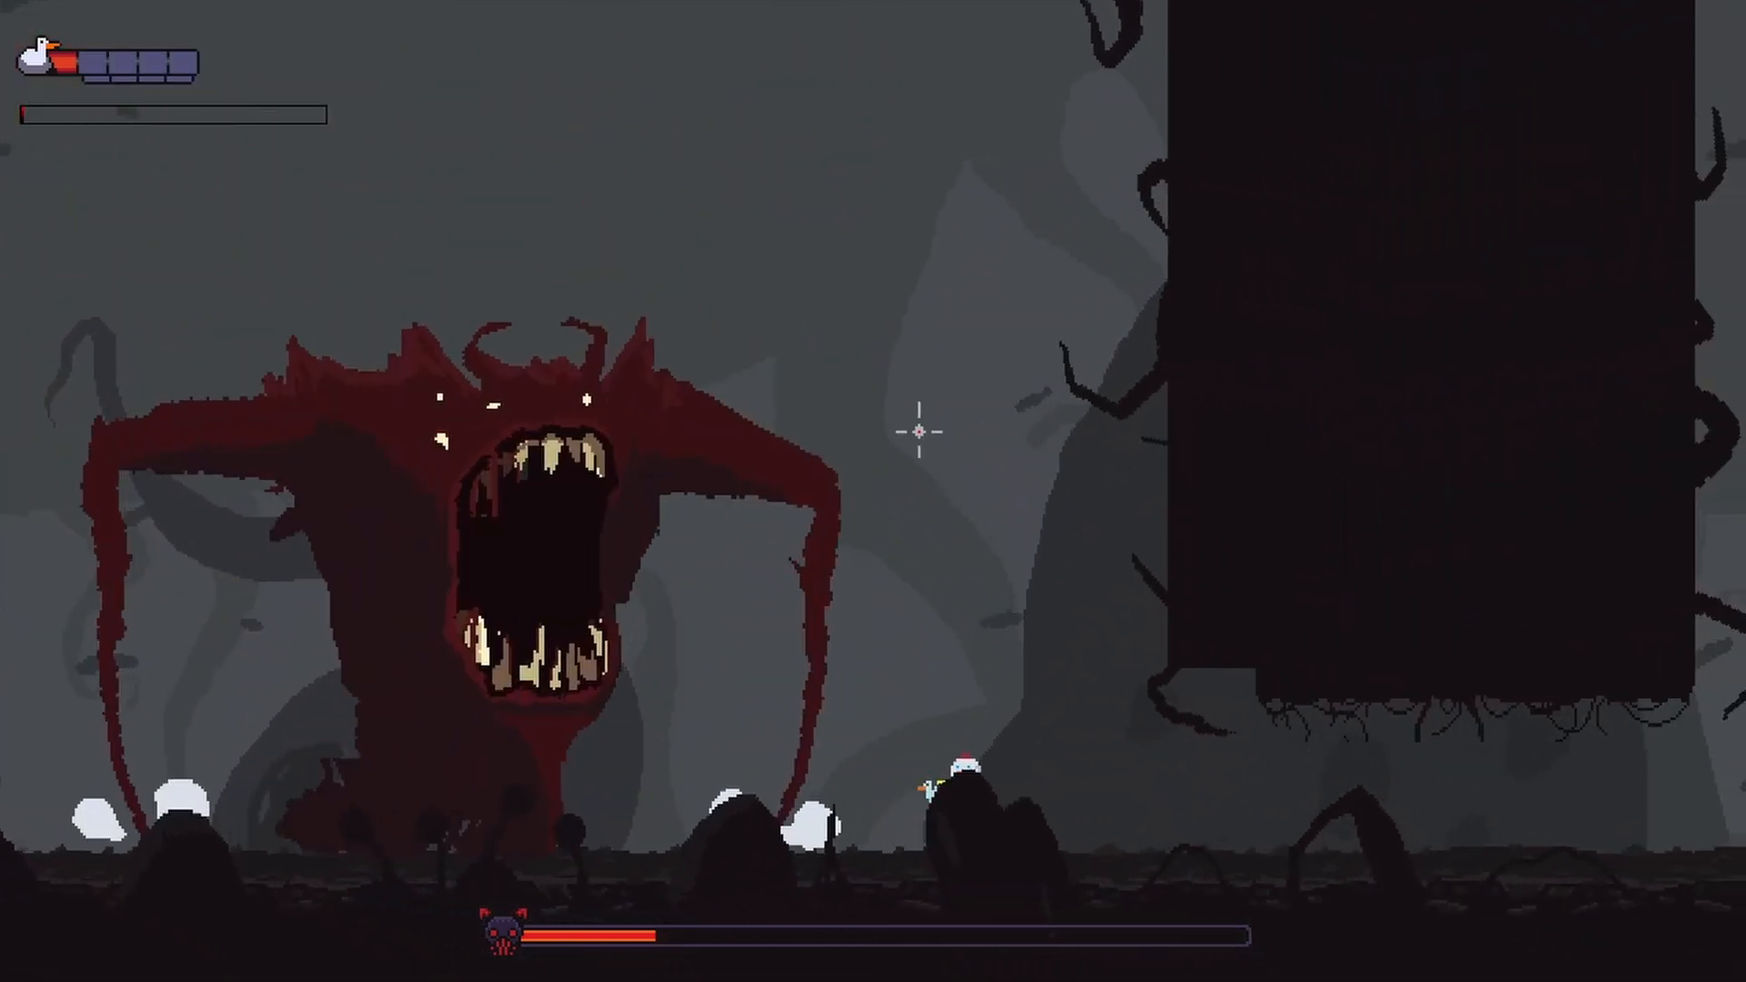